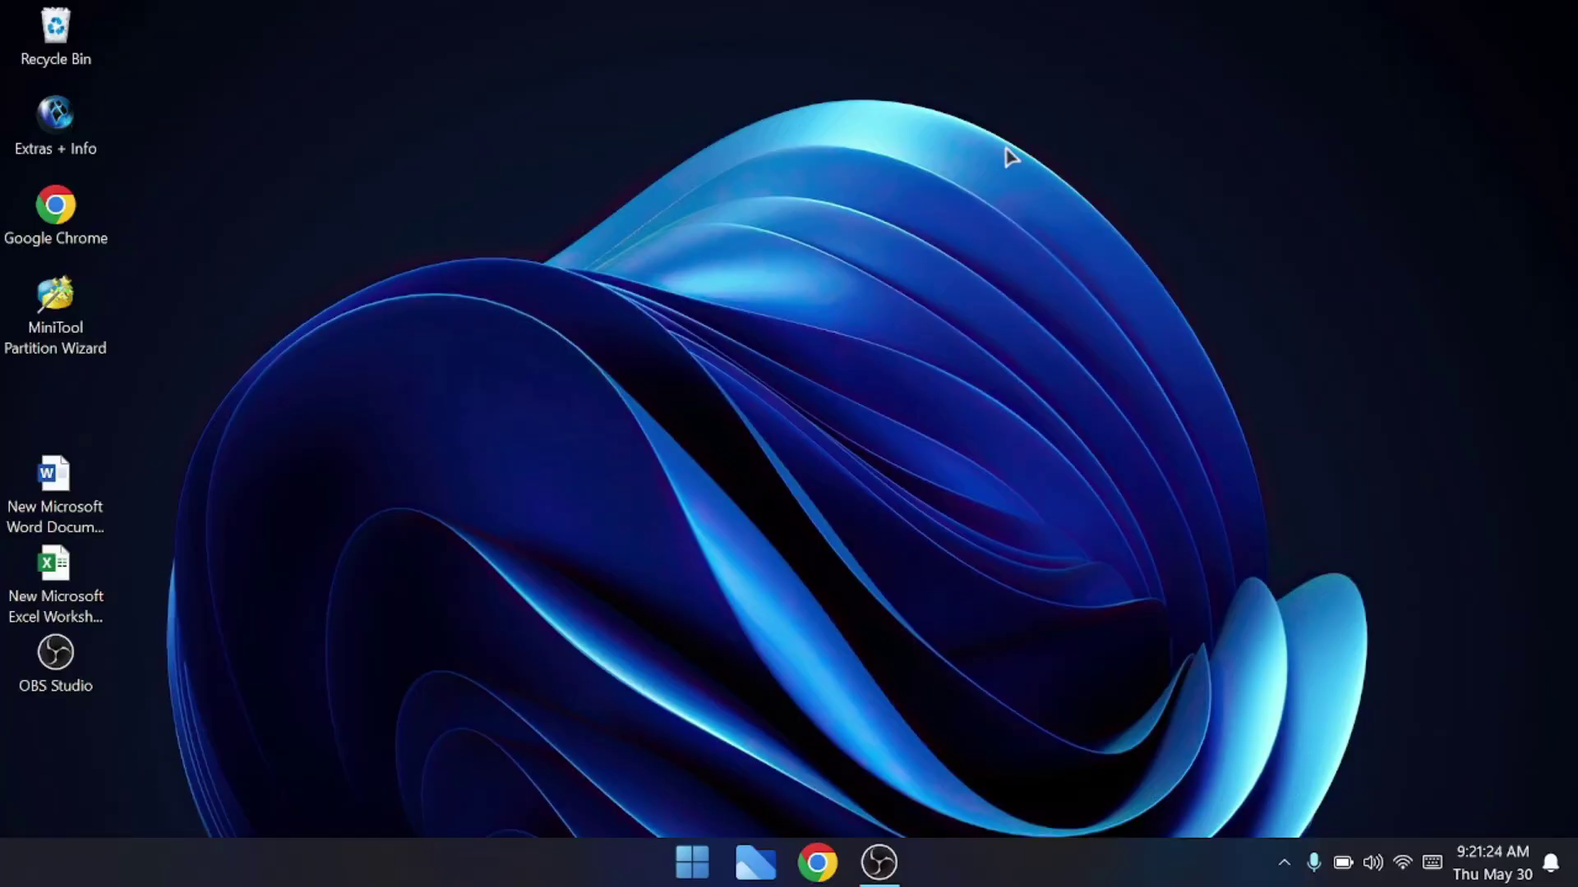
Refresh the desktop several times from its right-click menu.
right_click(1007, 153)
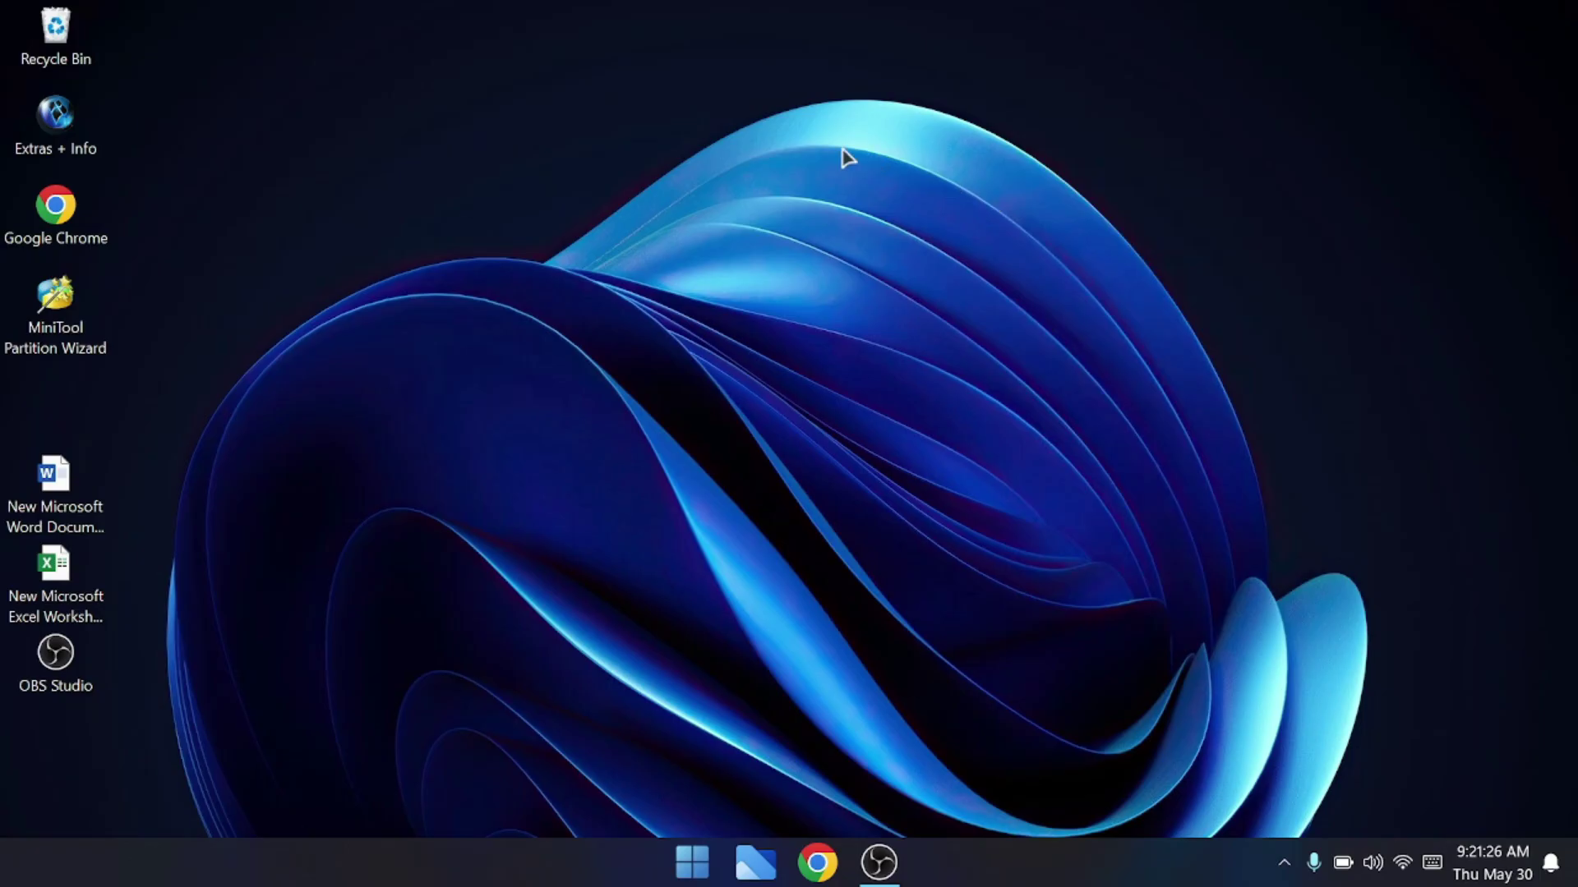
right_click(846, 155)
click(886, 231)
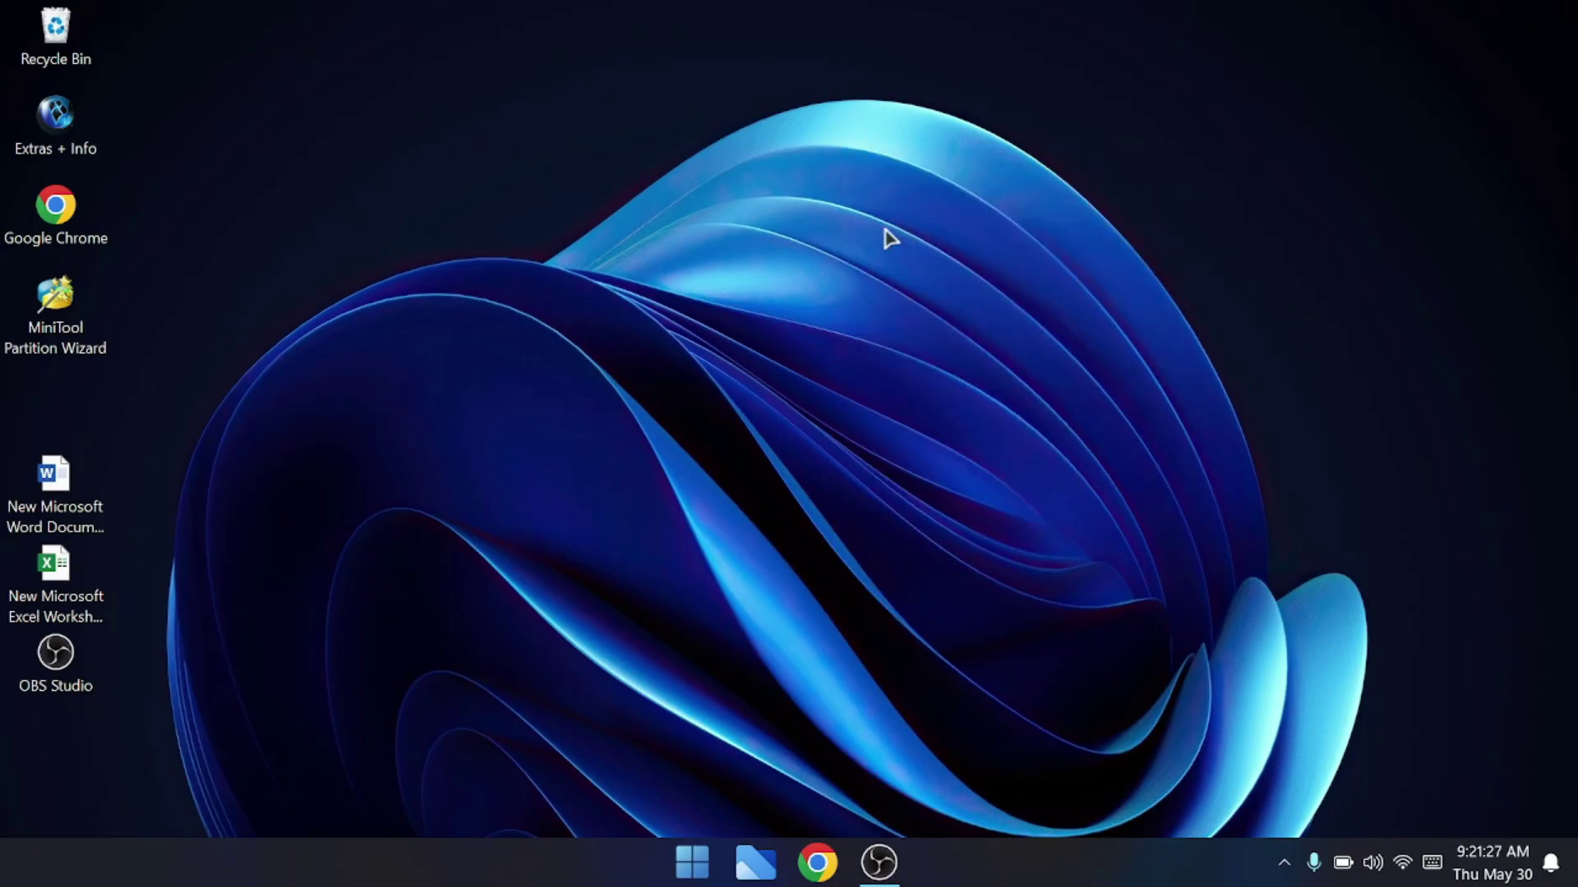
right_click(793, 168)
click(835, 240)
right_click(836, 236)
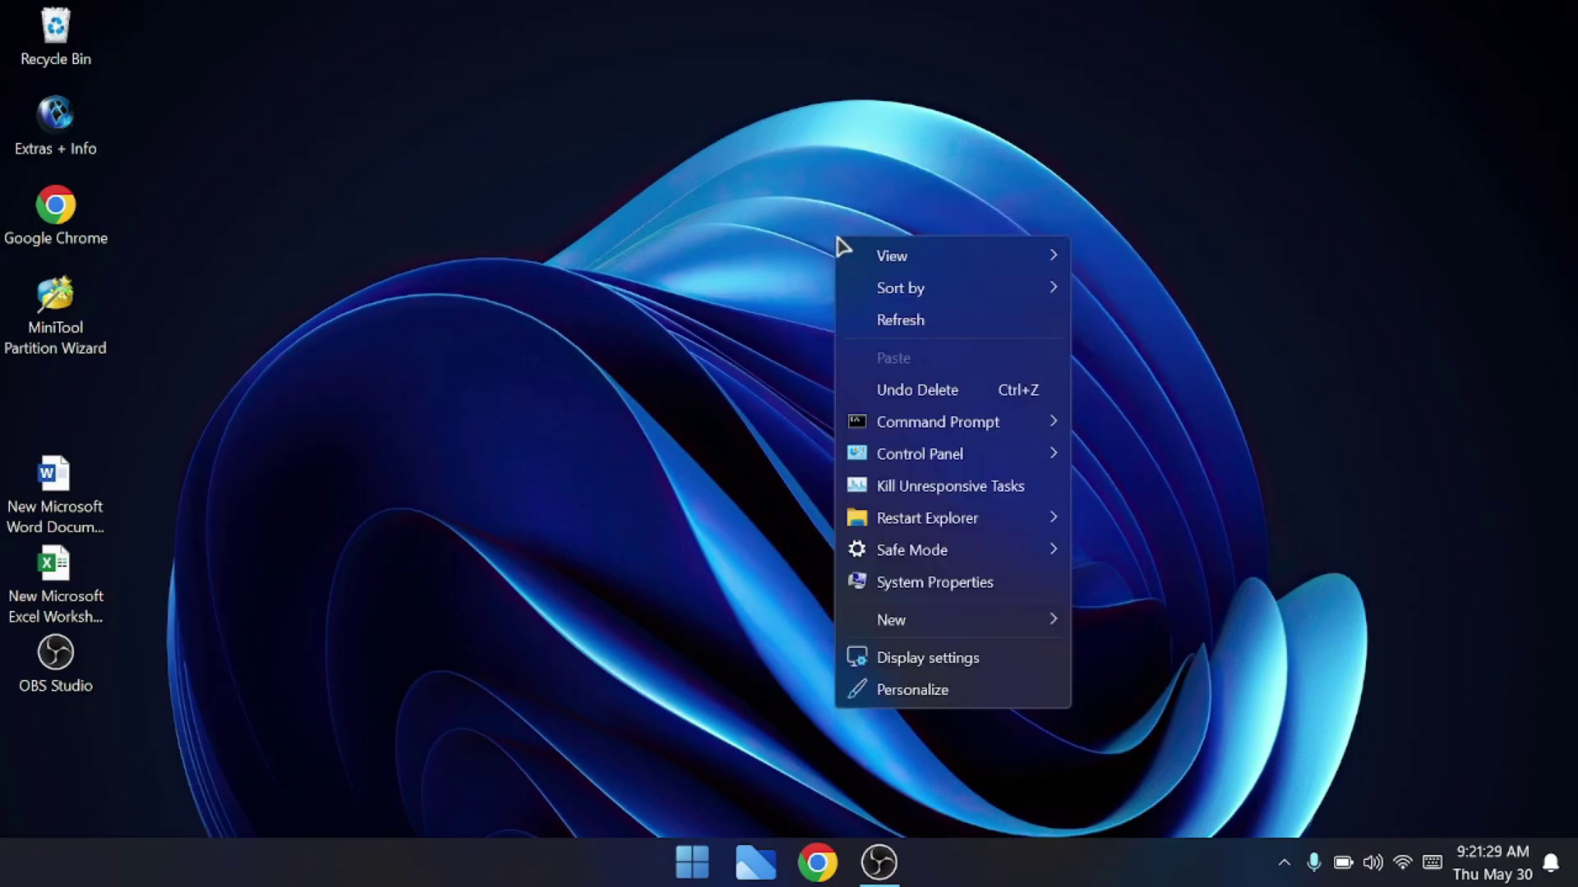
click(921, 322)
Check the installed Windows version with winver, then close it.
key(super)
text(winver)
key(Return)
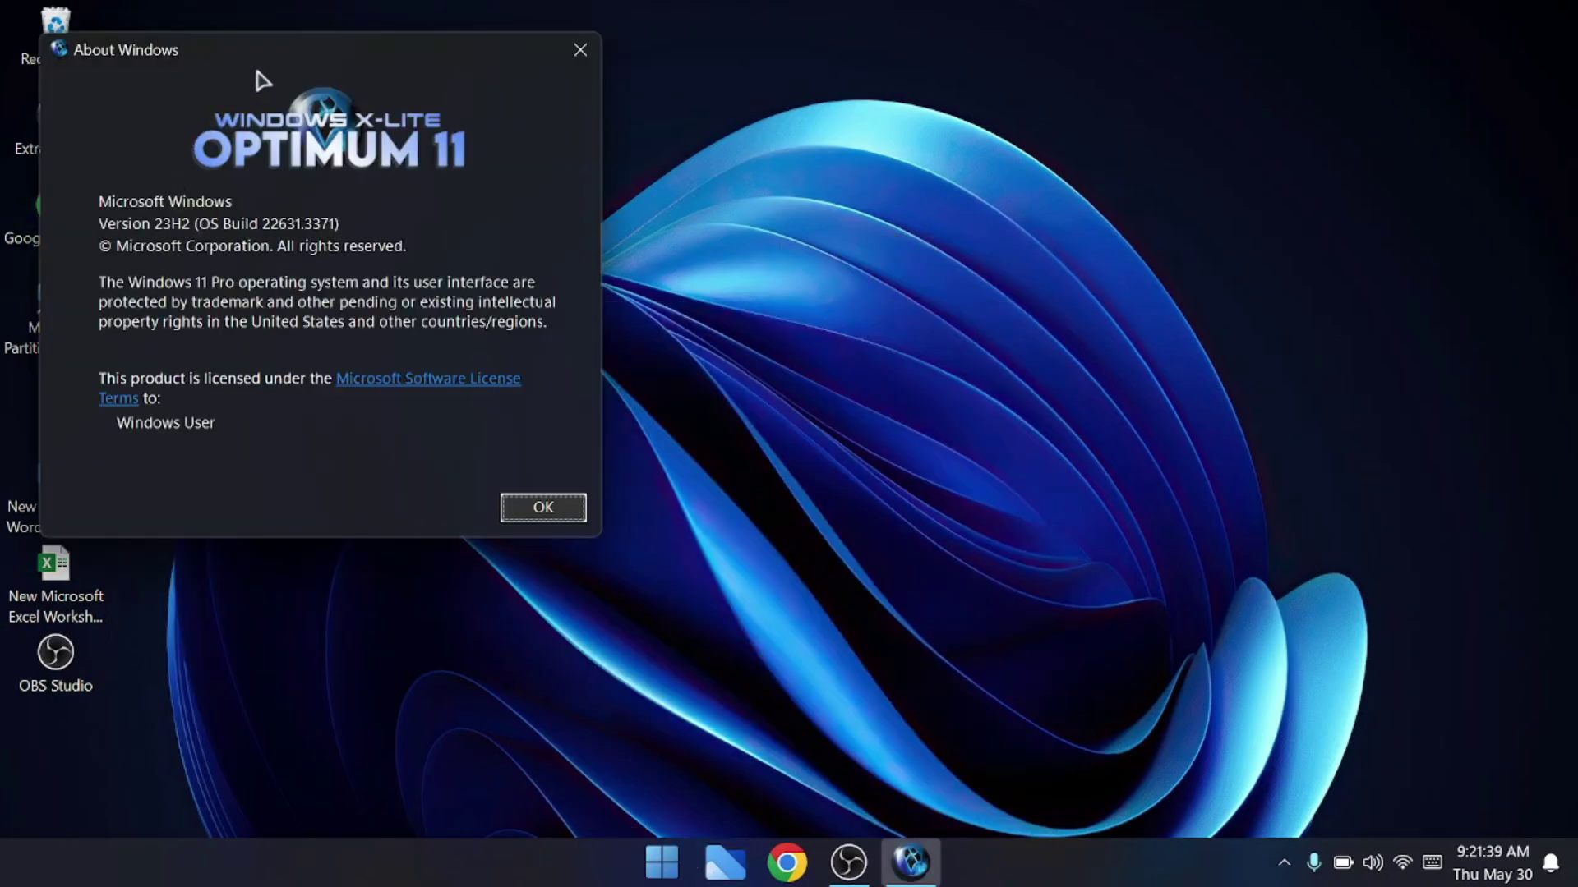
click(581, 51)
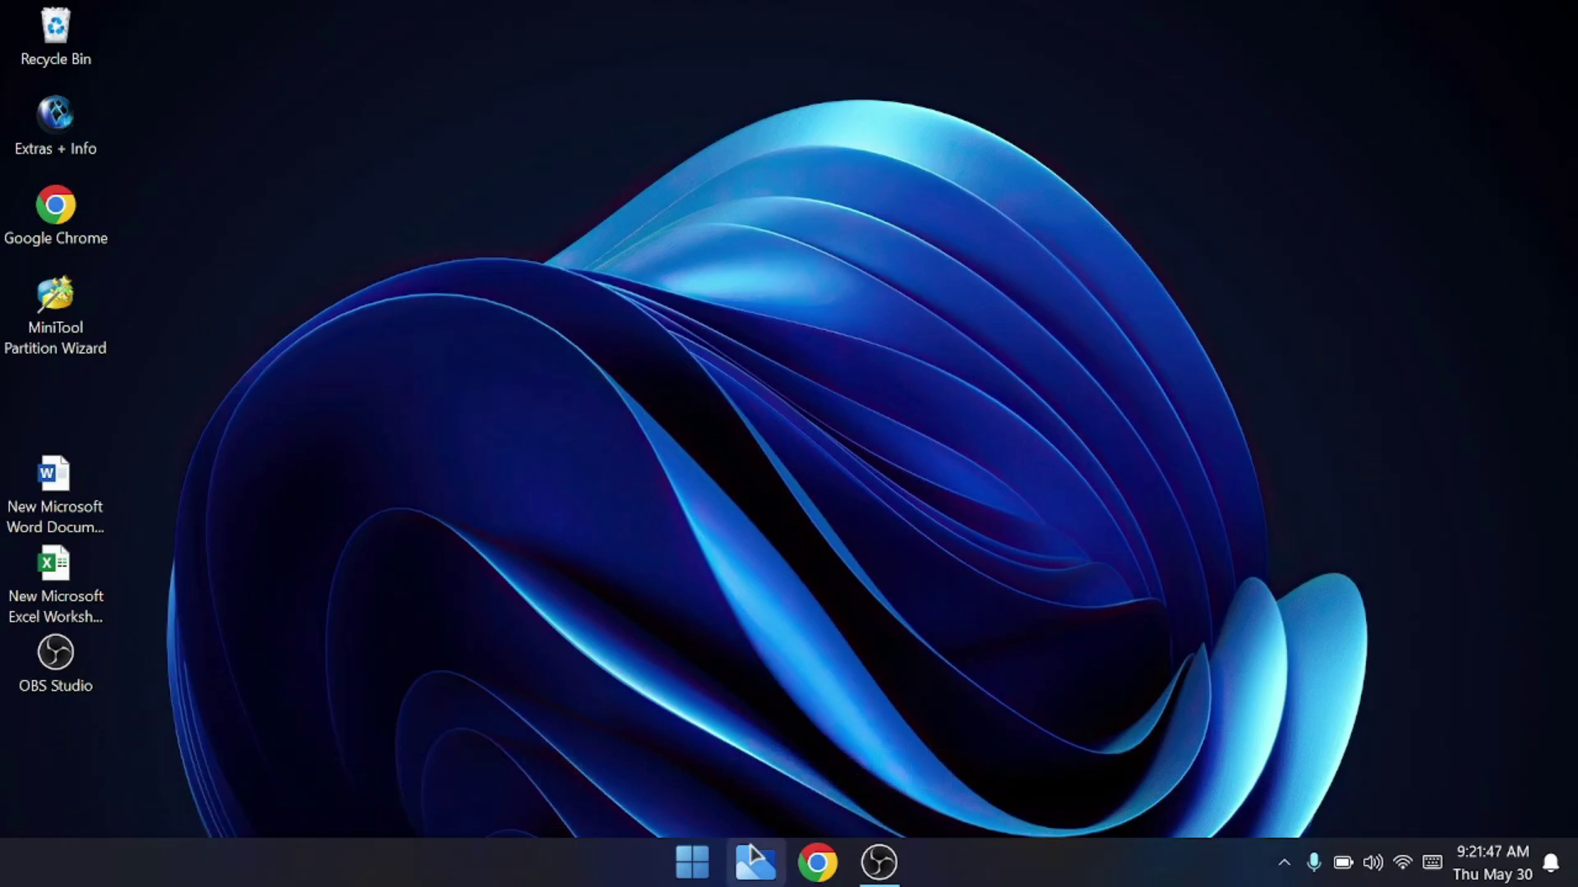
Check the PC's drives in File Explorer: only C:, 215 GB free of 237 GB.
click(752, 864)
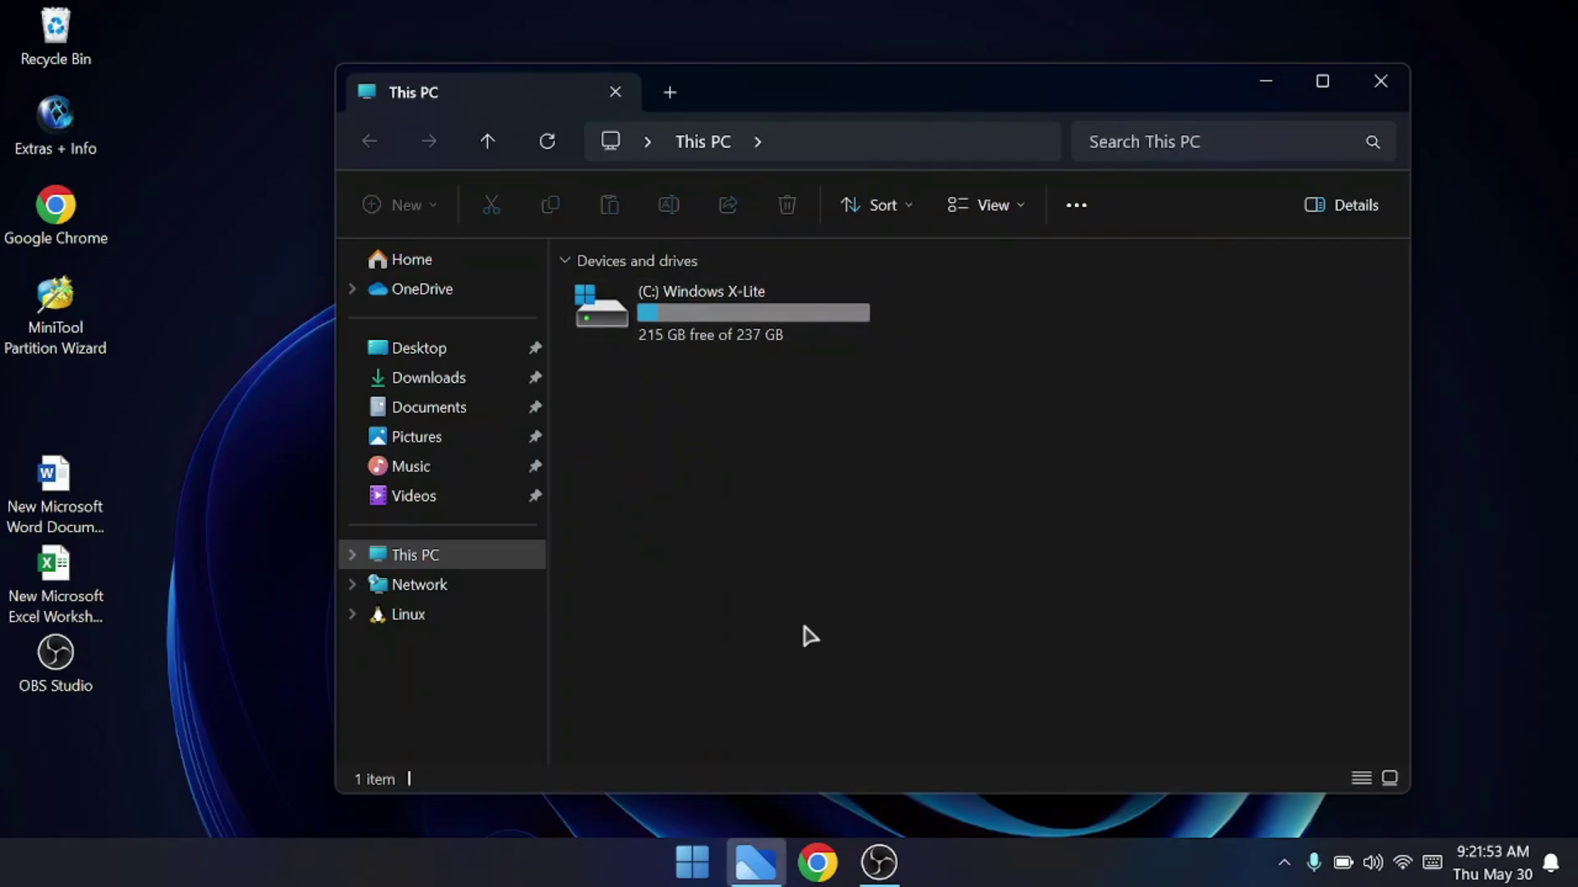
click(1263, 80)
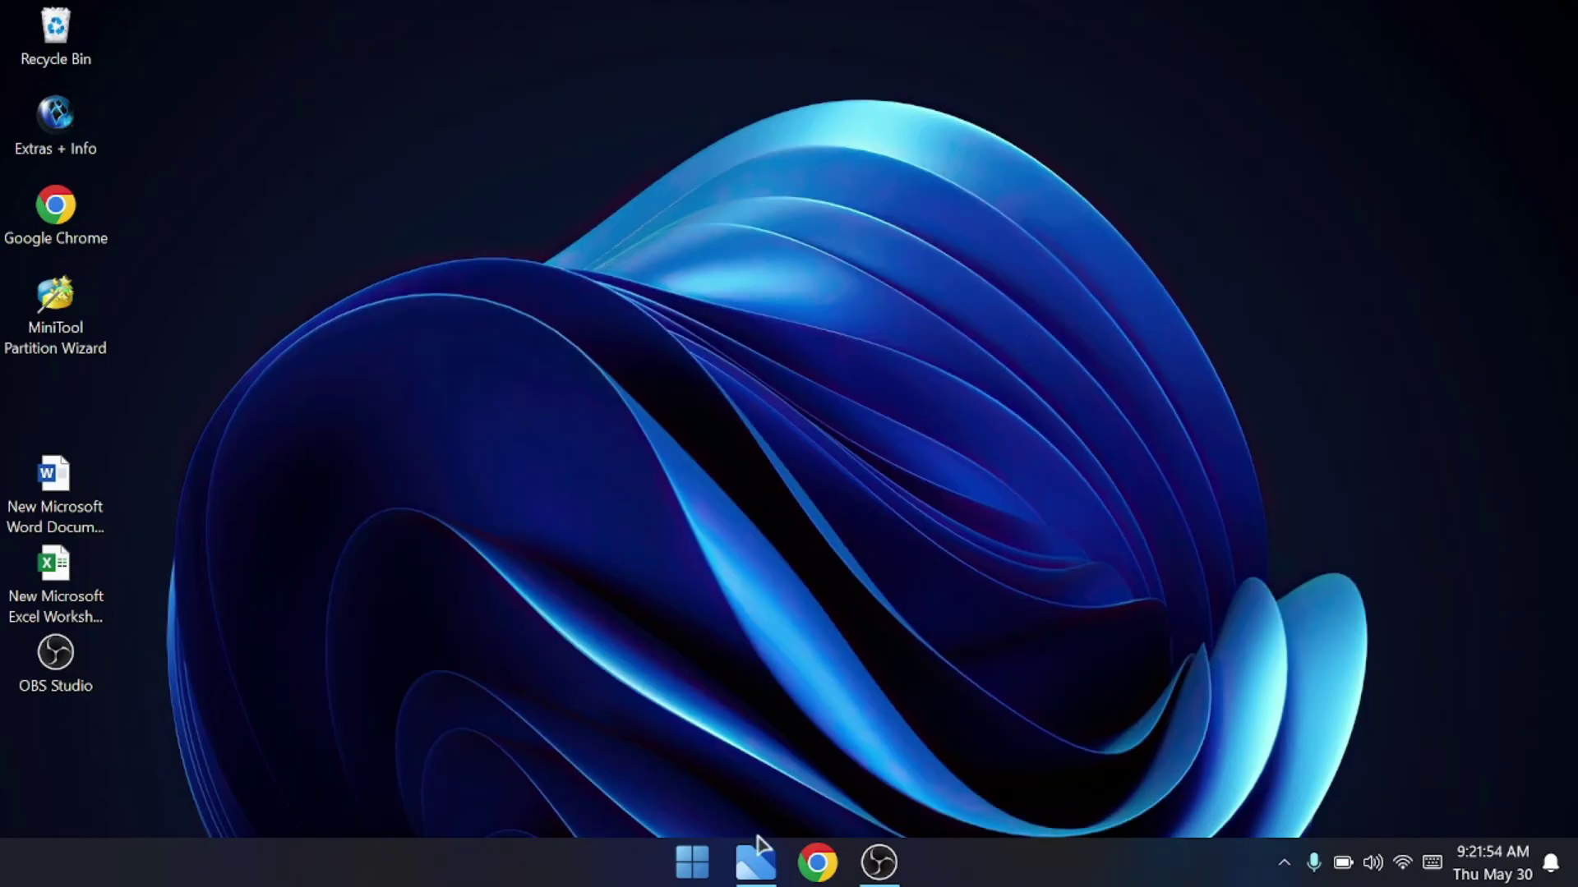
right_click(692, 861)
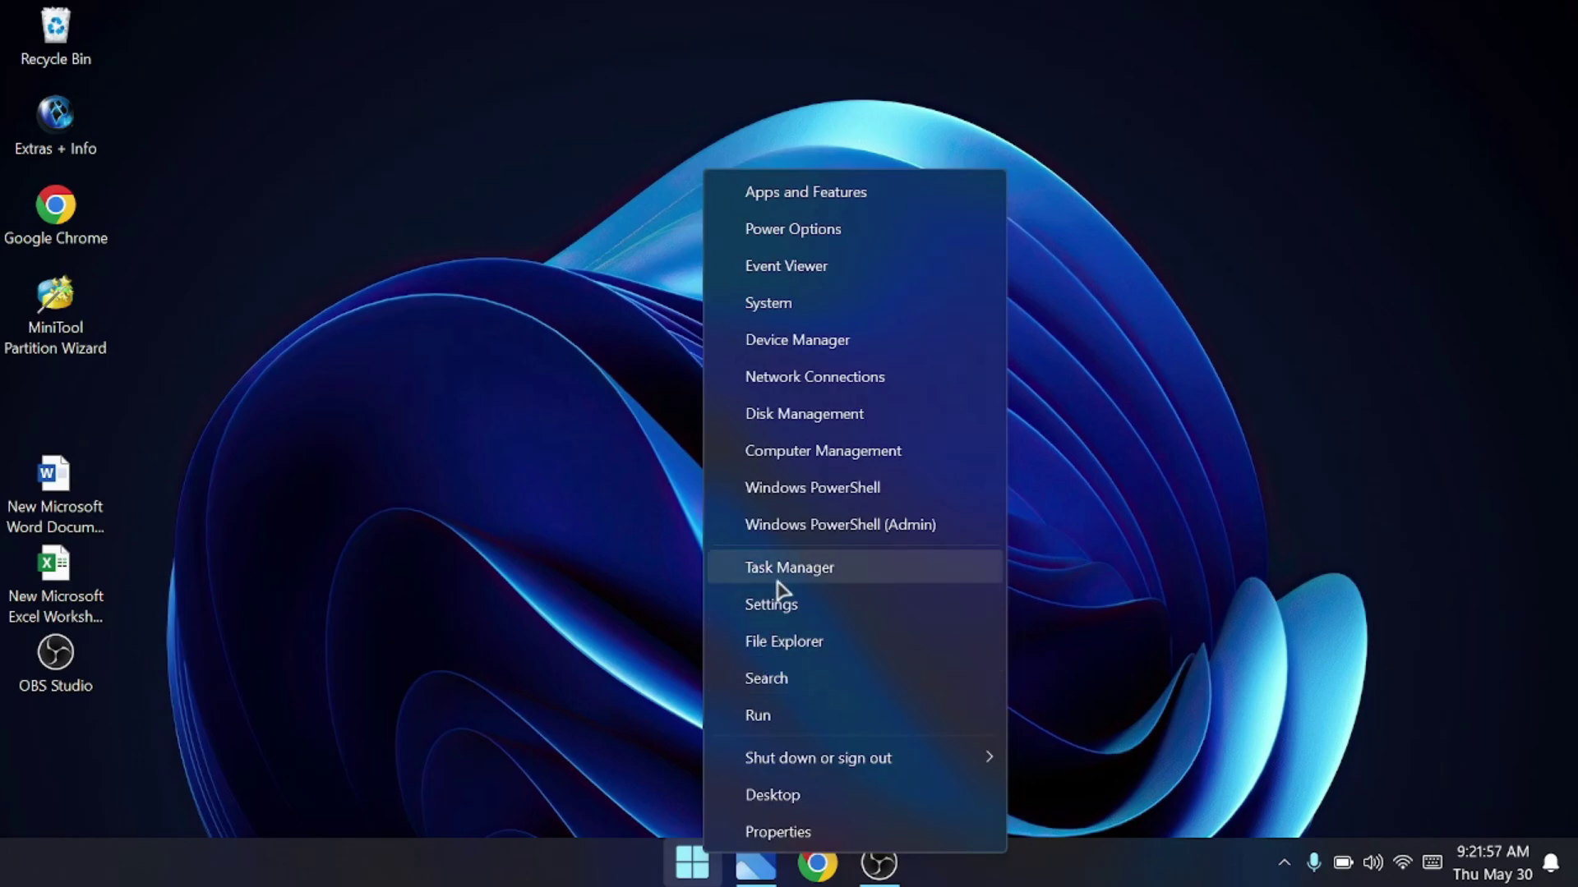
Shrink Windows X-Lite (C:) by 85000 MB in Disk Management, leaving 83.01 GB unallocated.
click(816, 421)
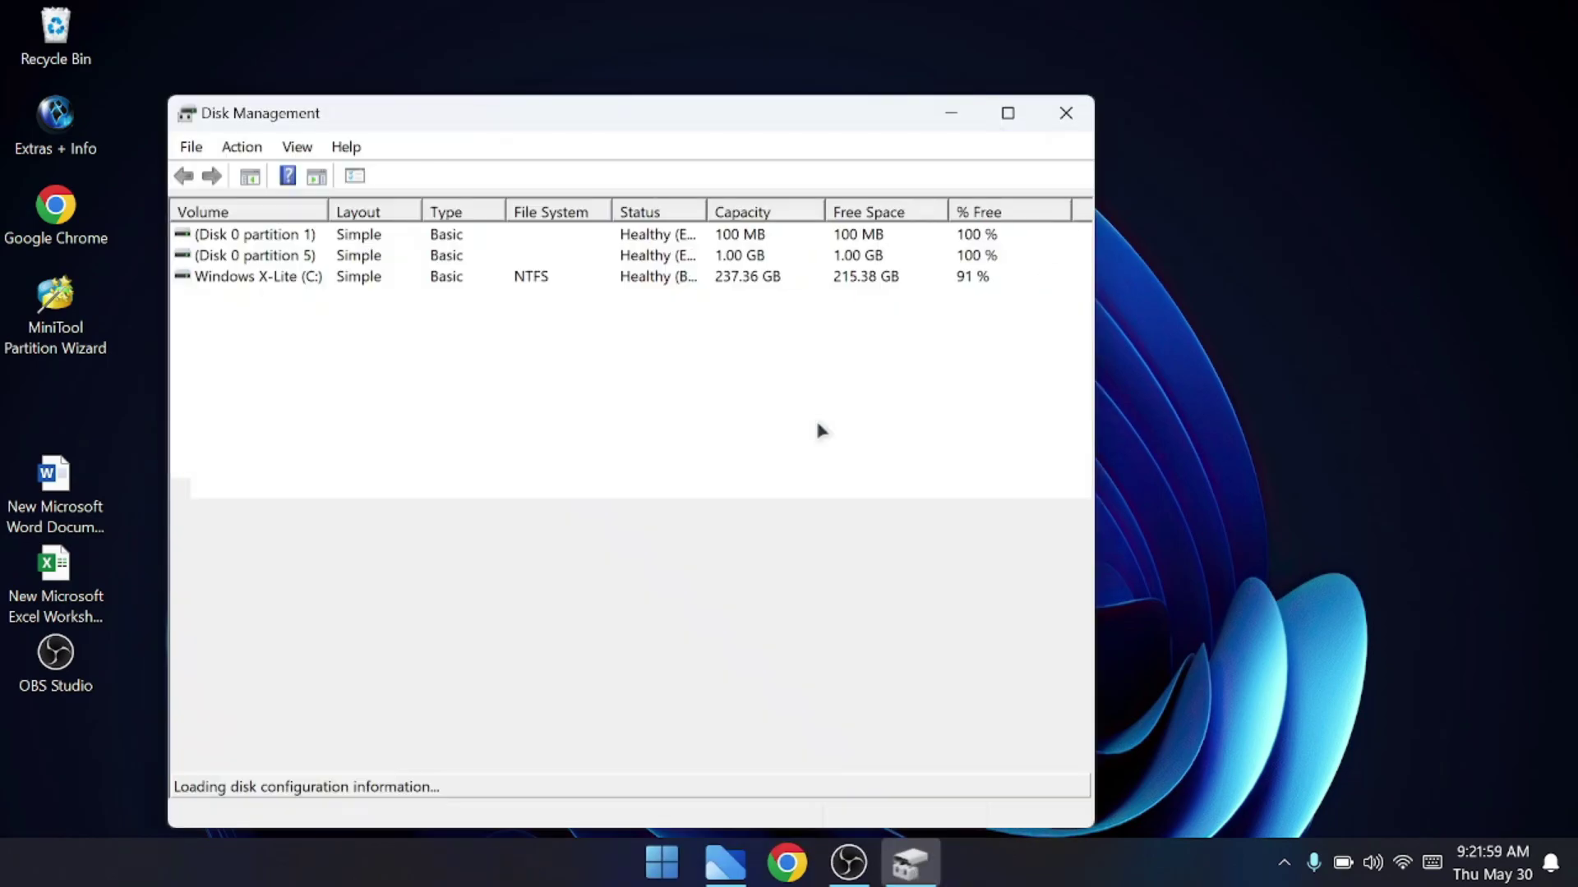
drag(725, 123, 870, 80)
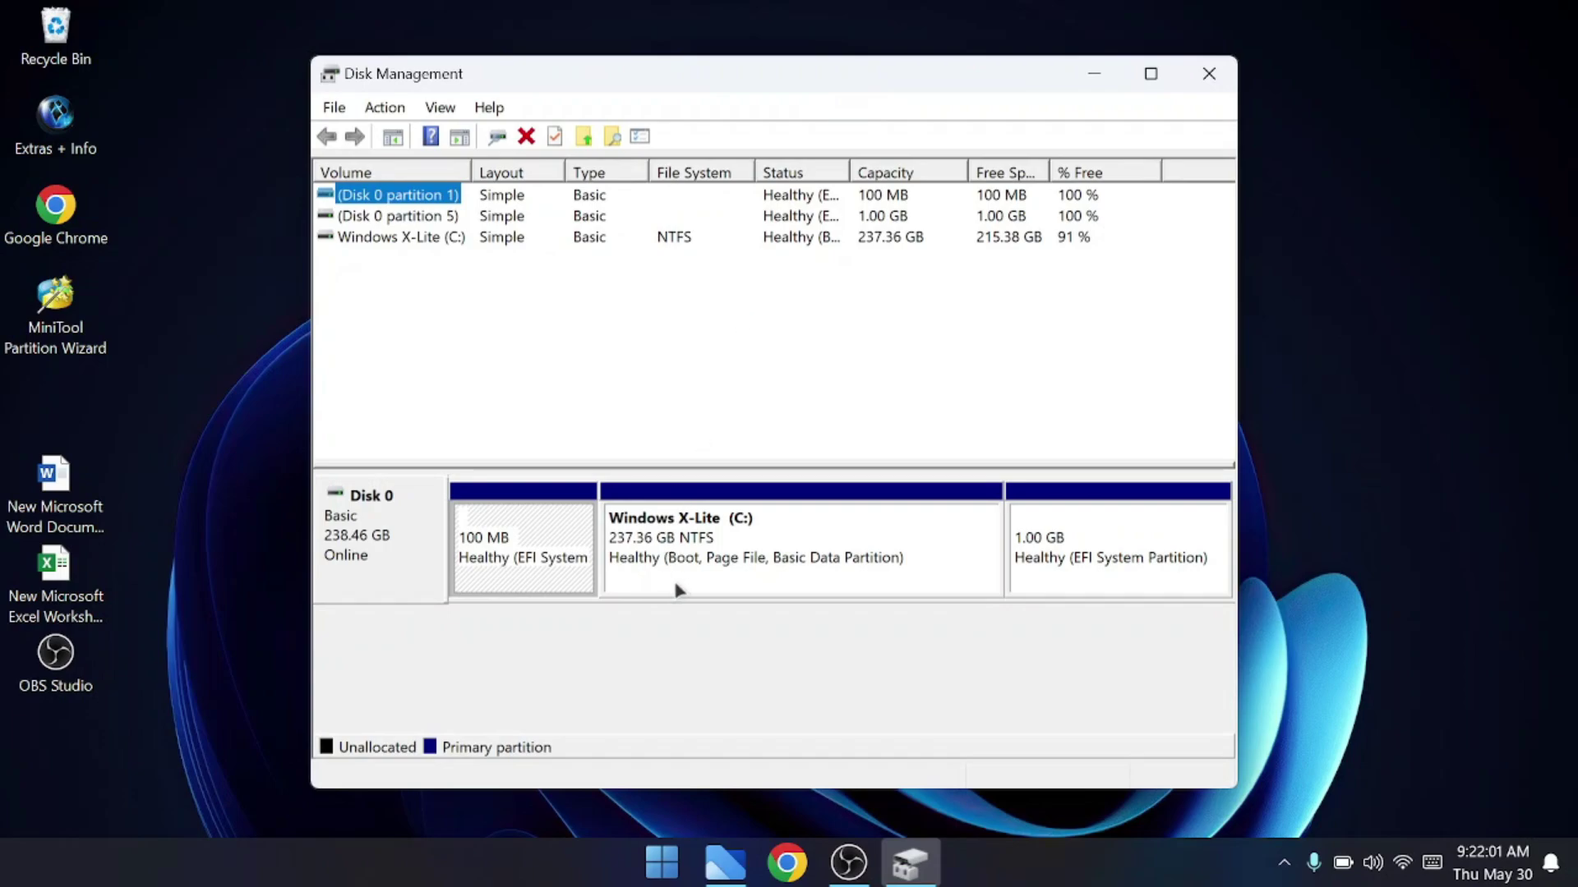
click(714, 567)
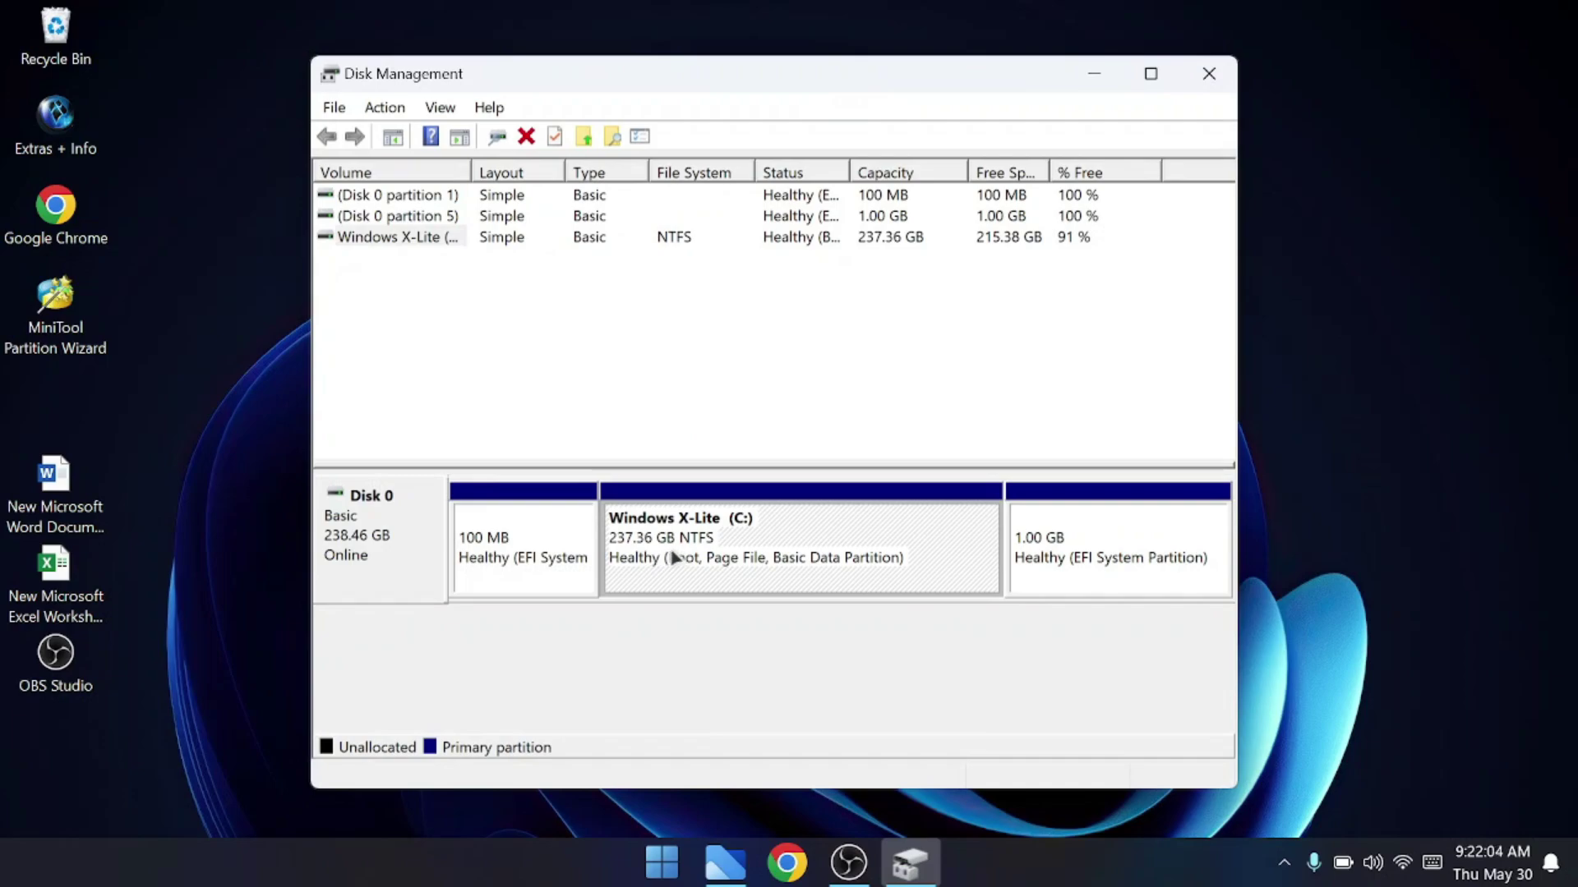
right_click(700, 534)
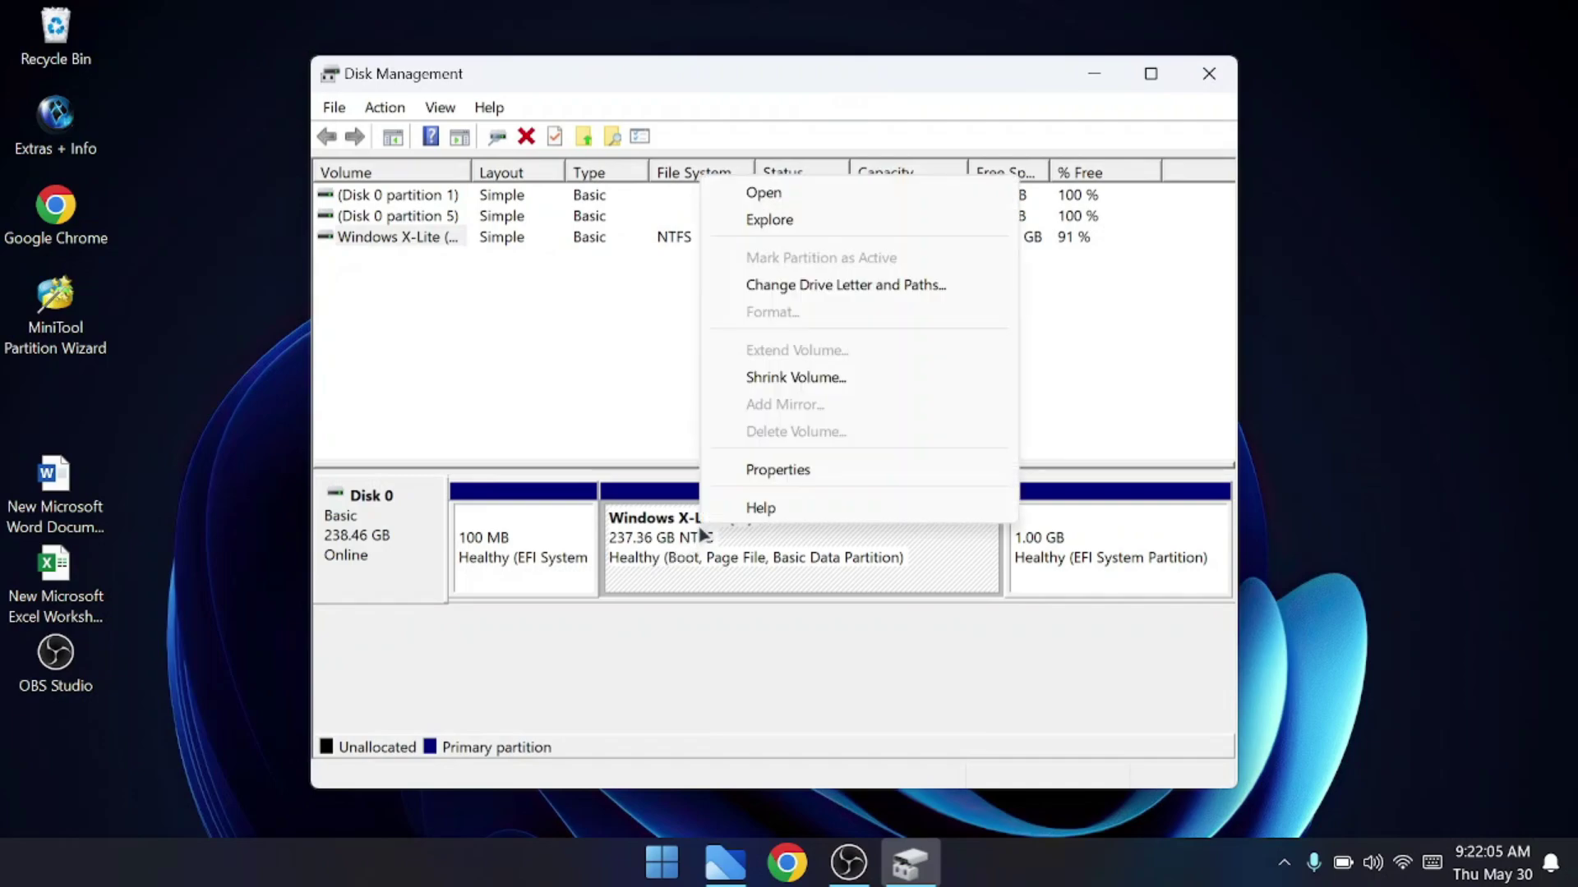
click(790, 385)
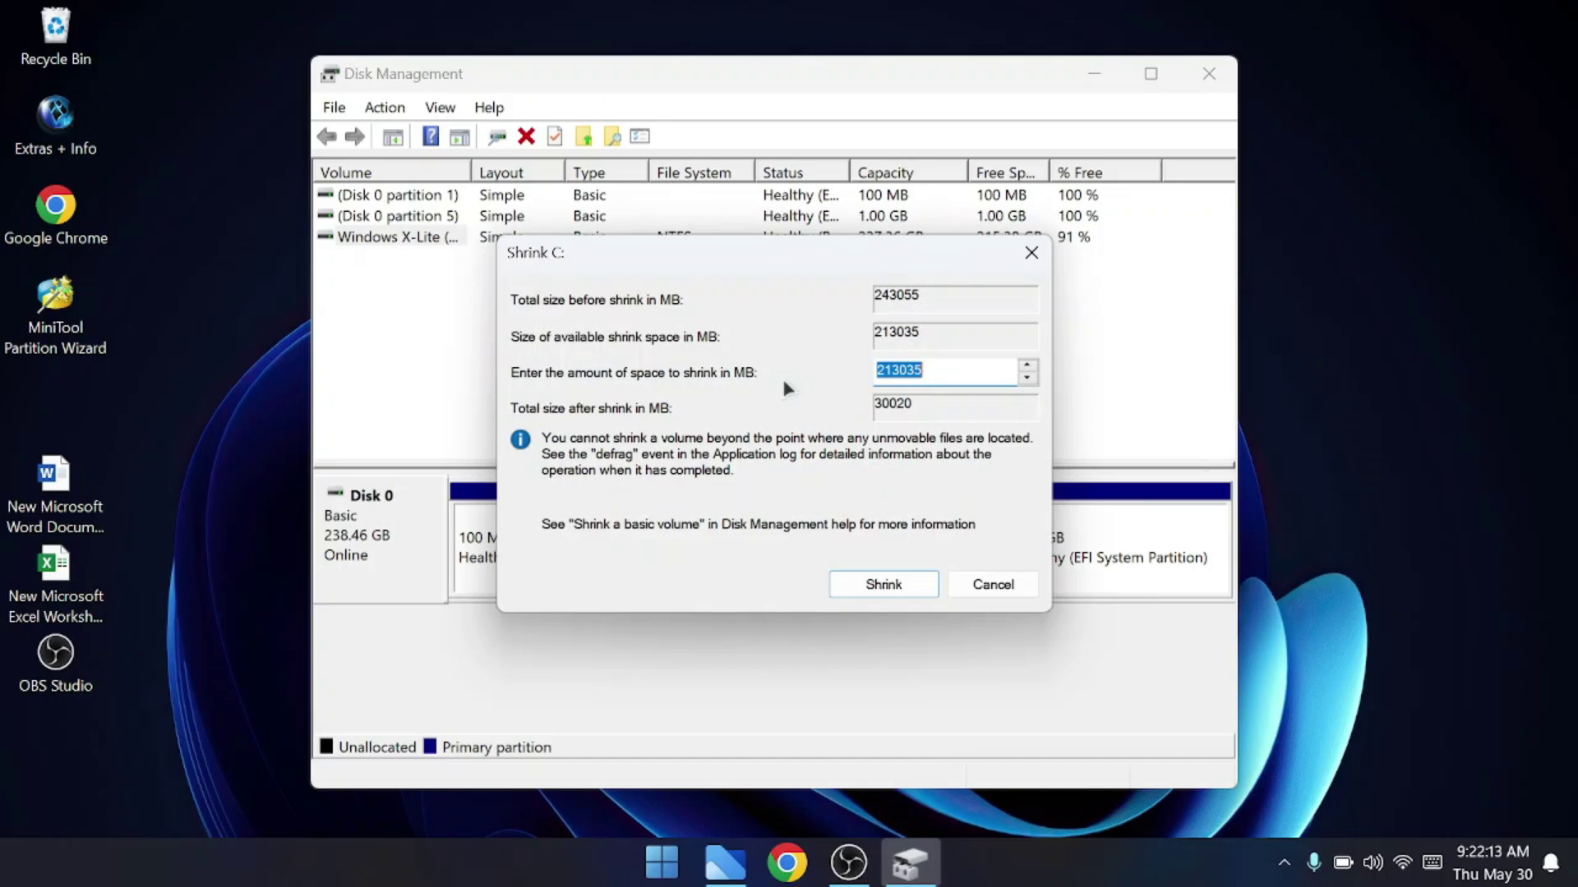
text(85)
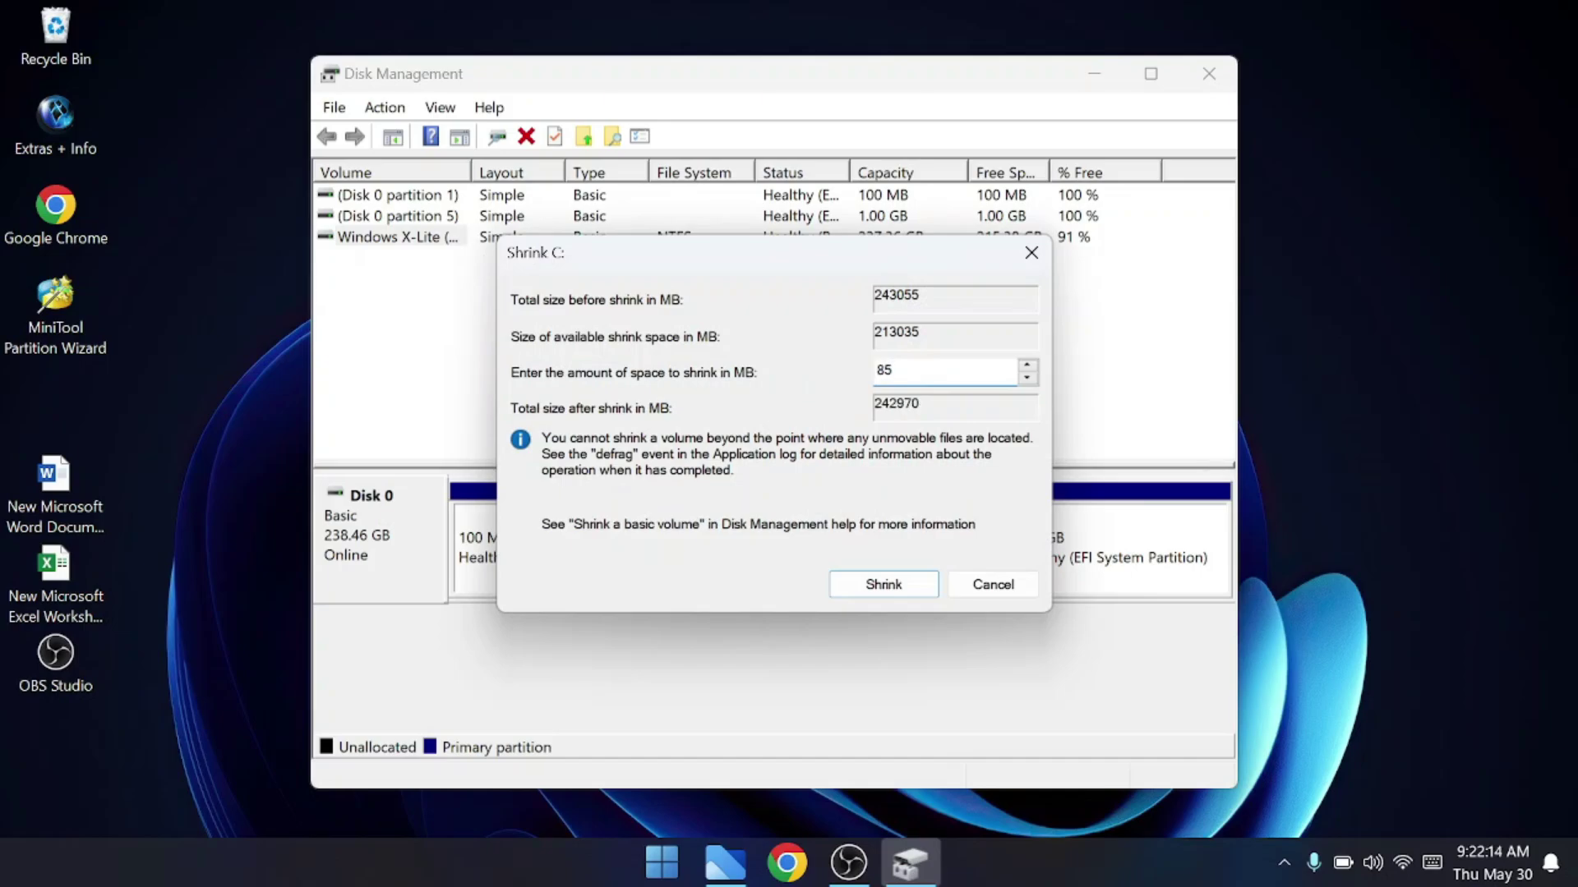
text(000)
click(886, 584)
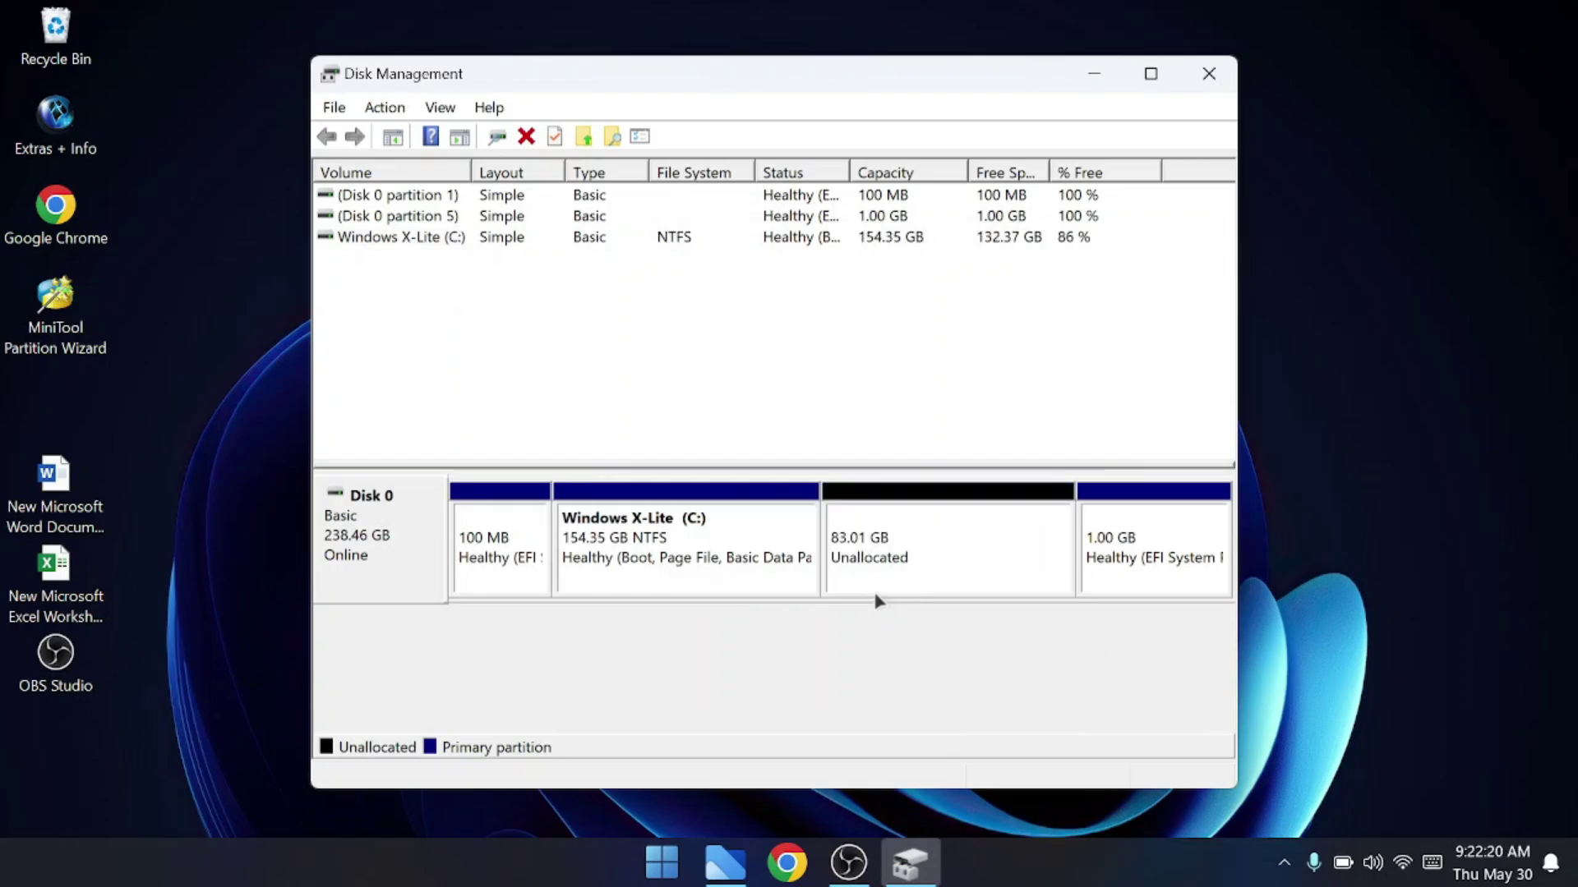
click(865, 565)
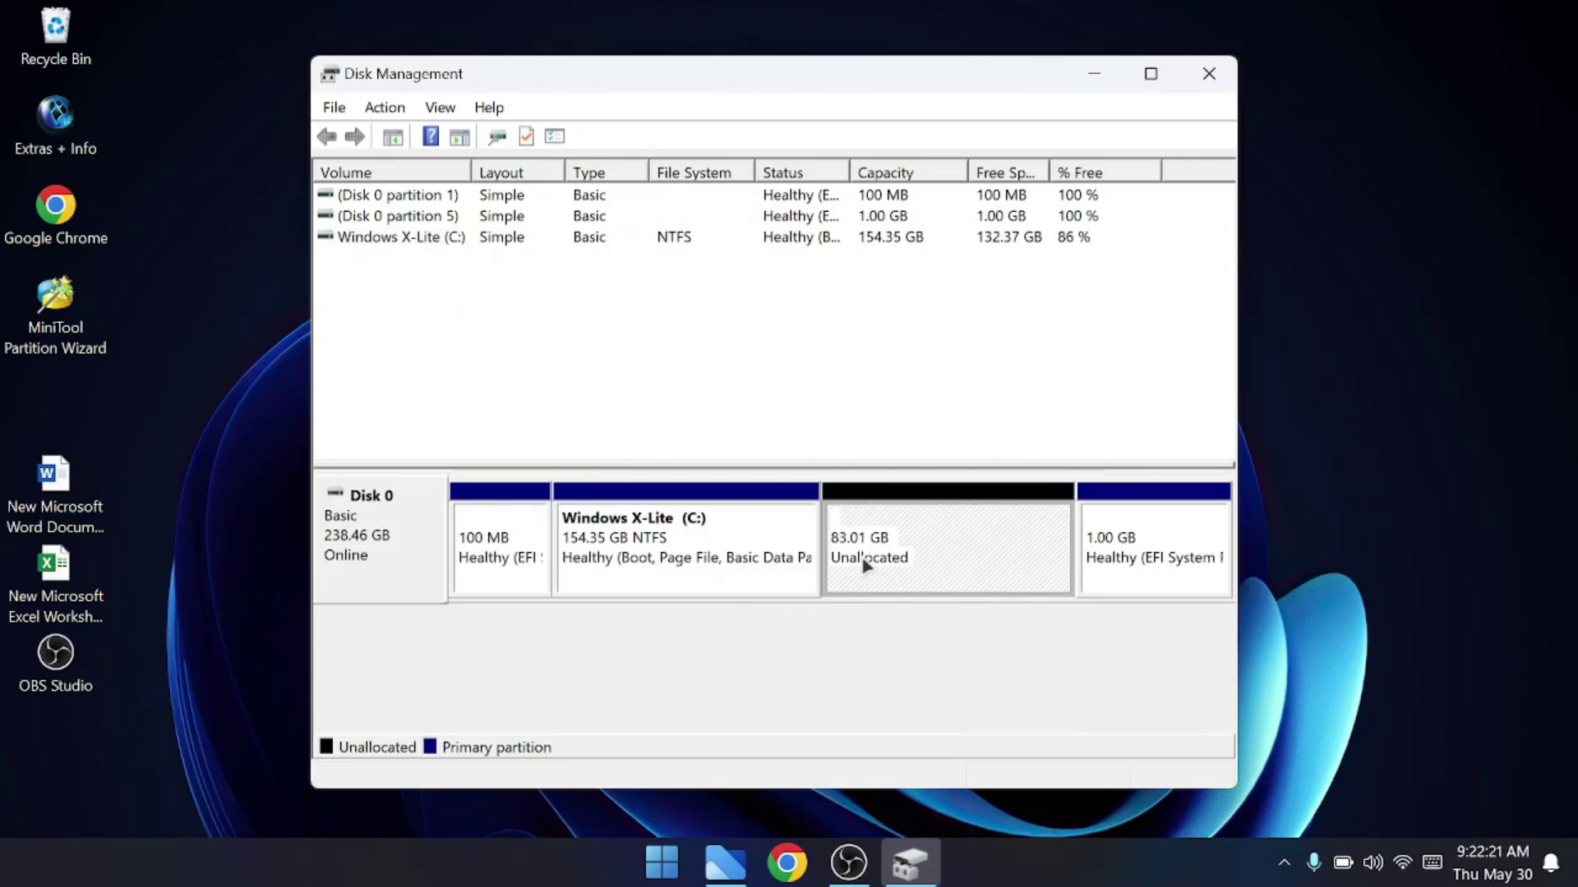
Create a full-size 83.01 GB NTFS simple volume labelled ChromeOS as drive D:.
right_click(906, 530)
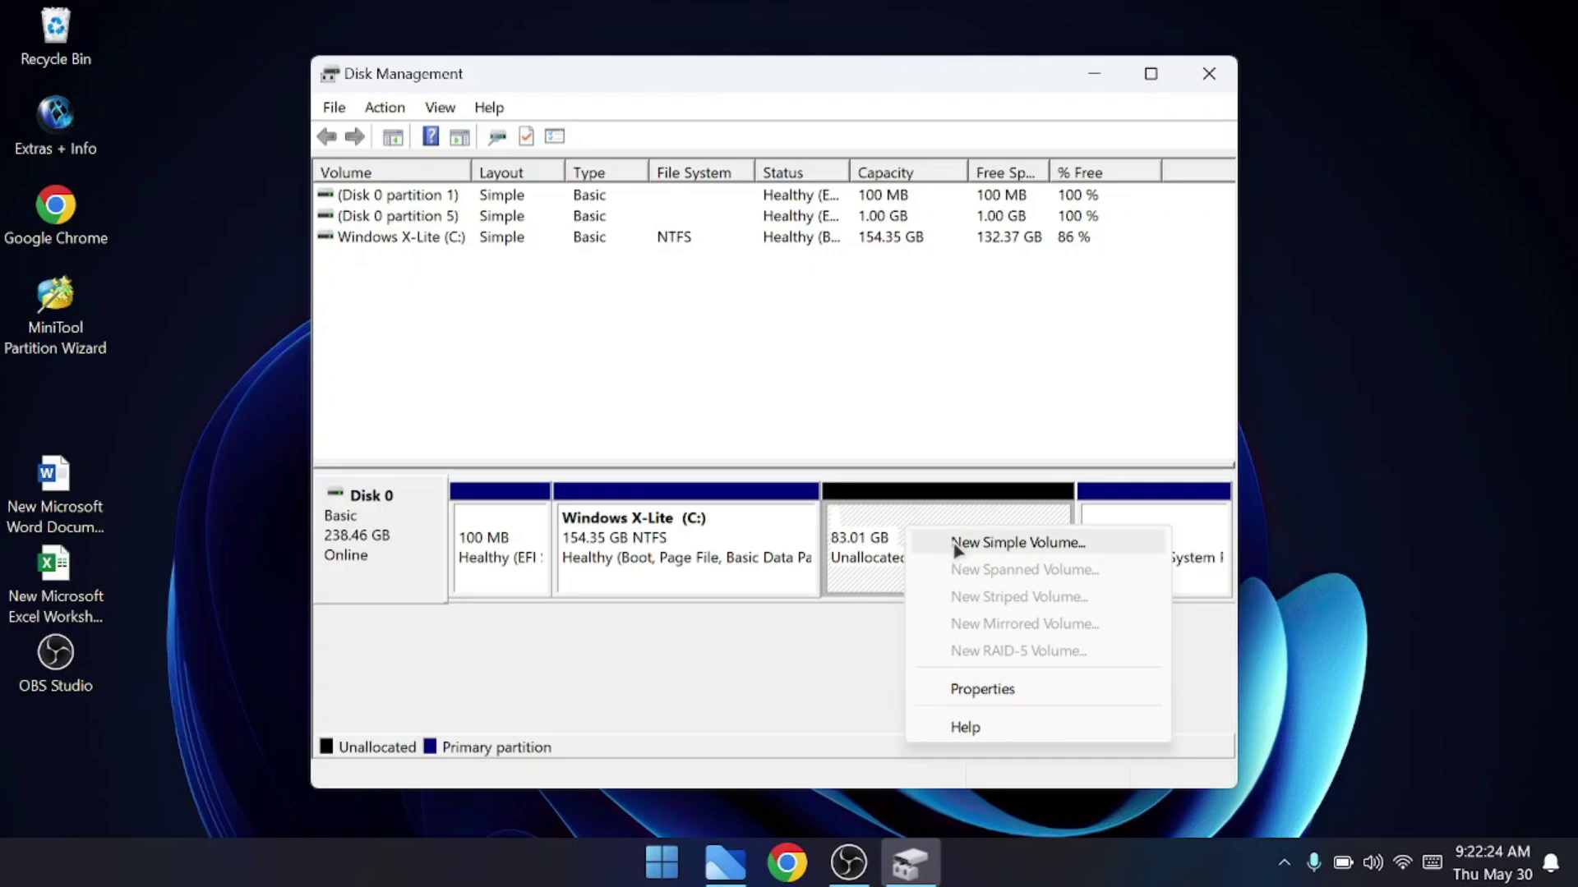
click(1017, 543)
click(805, 636)
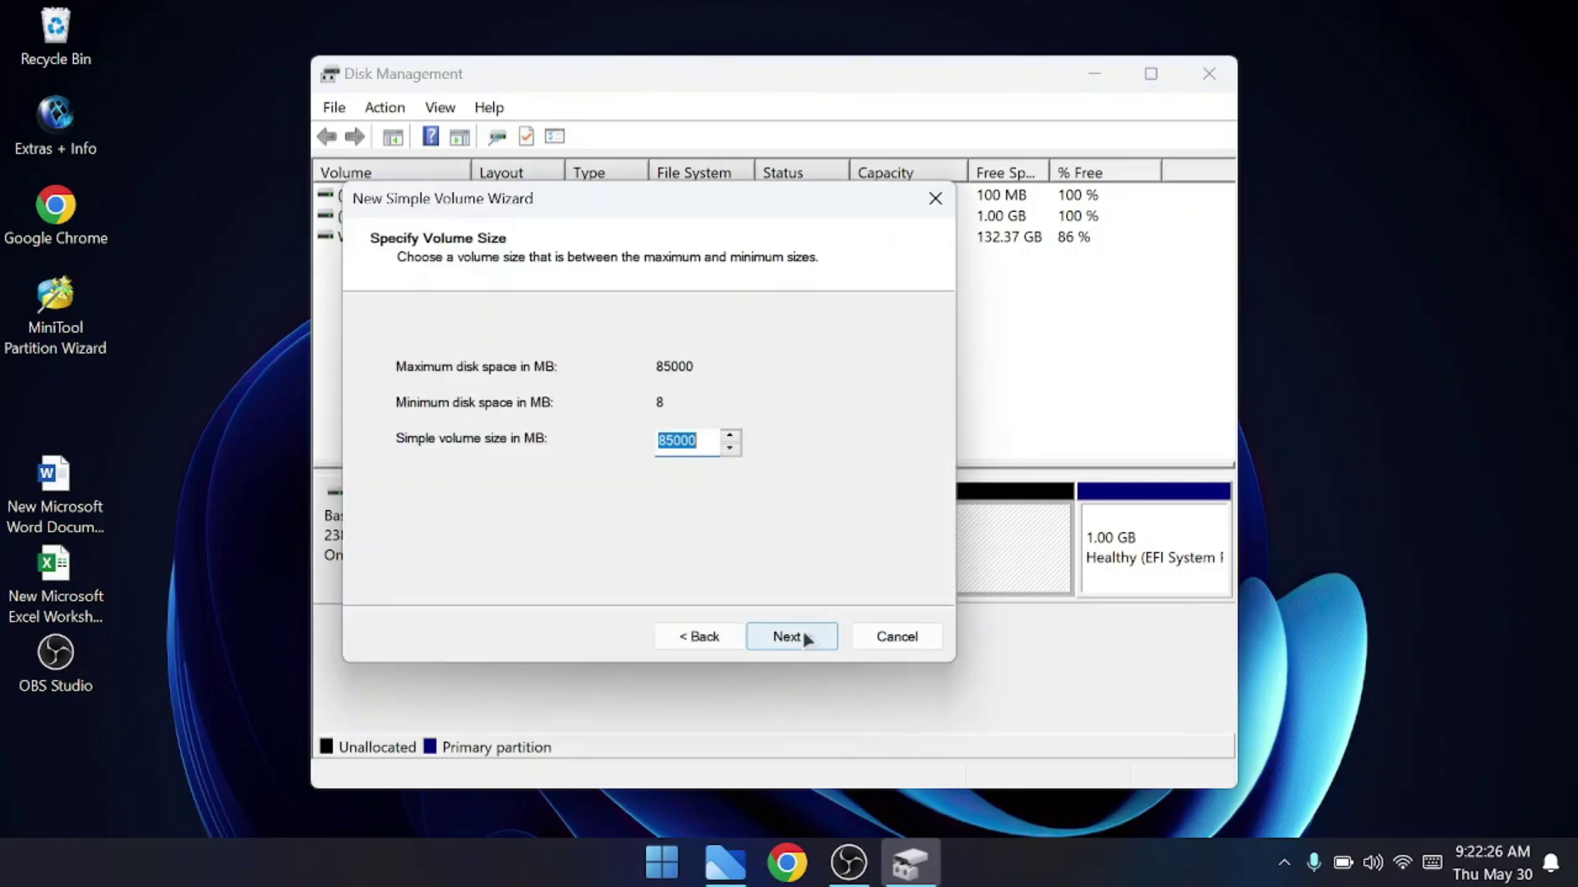
click(805, 636)
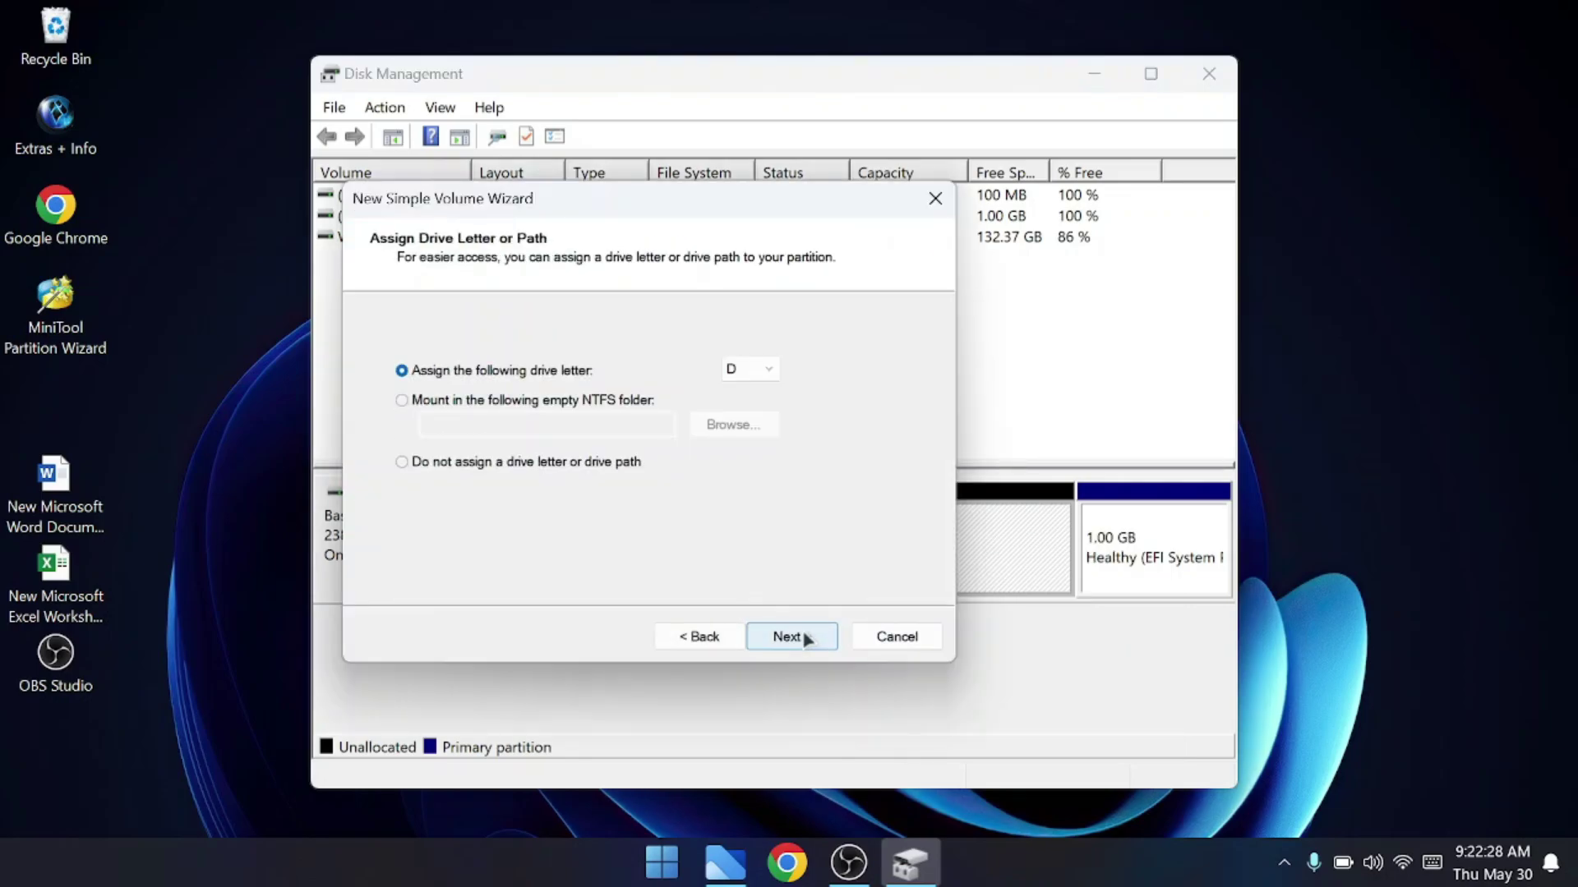
click(804, 636)
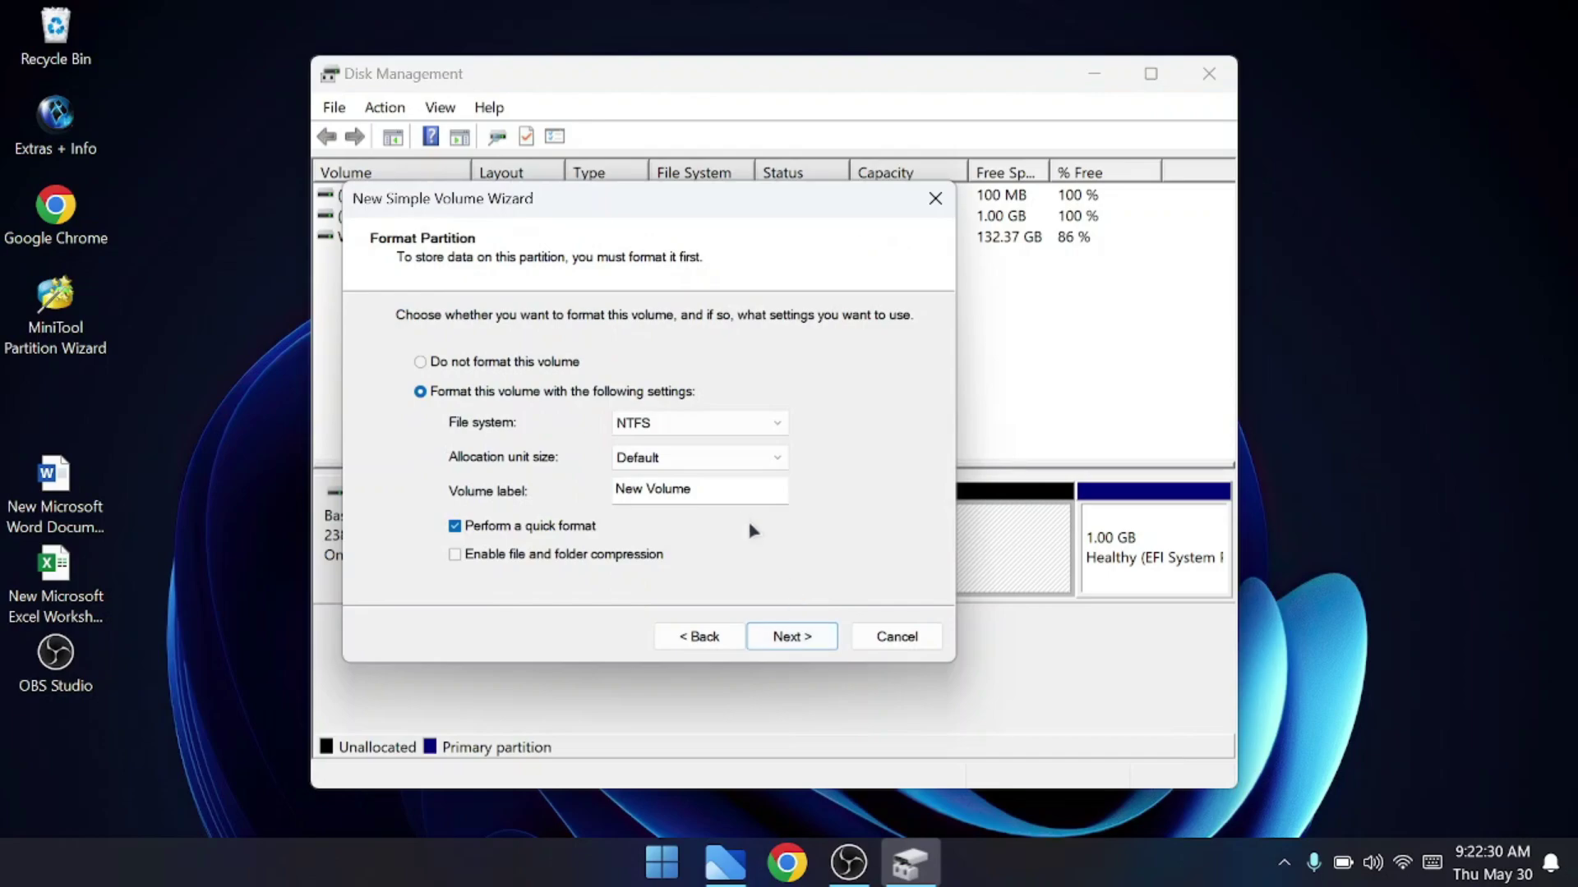
drag(729, 491, 613, 485)
text(ChromeOS)
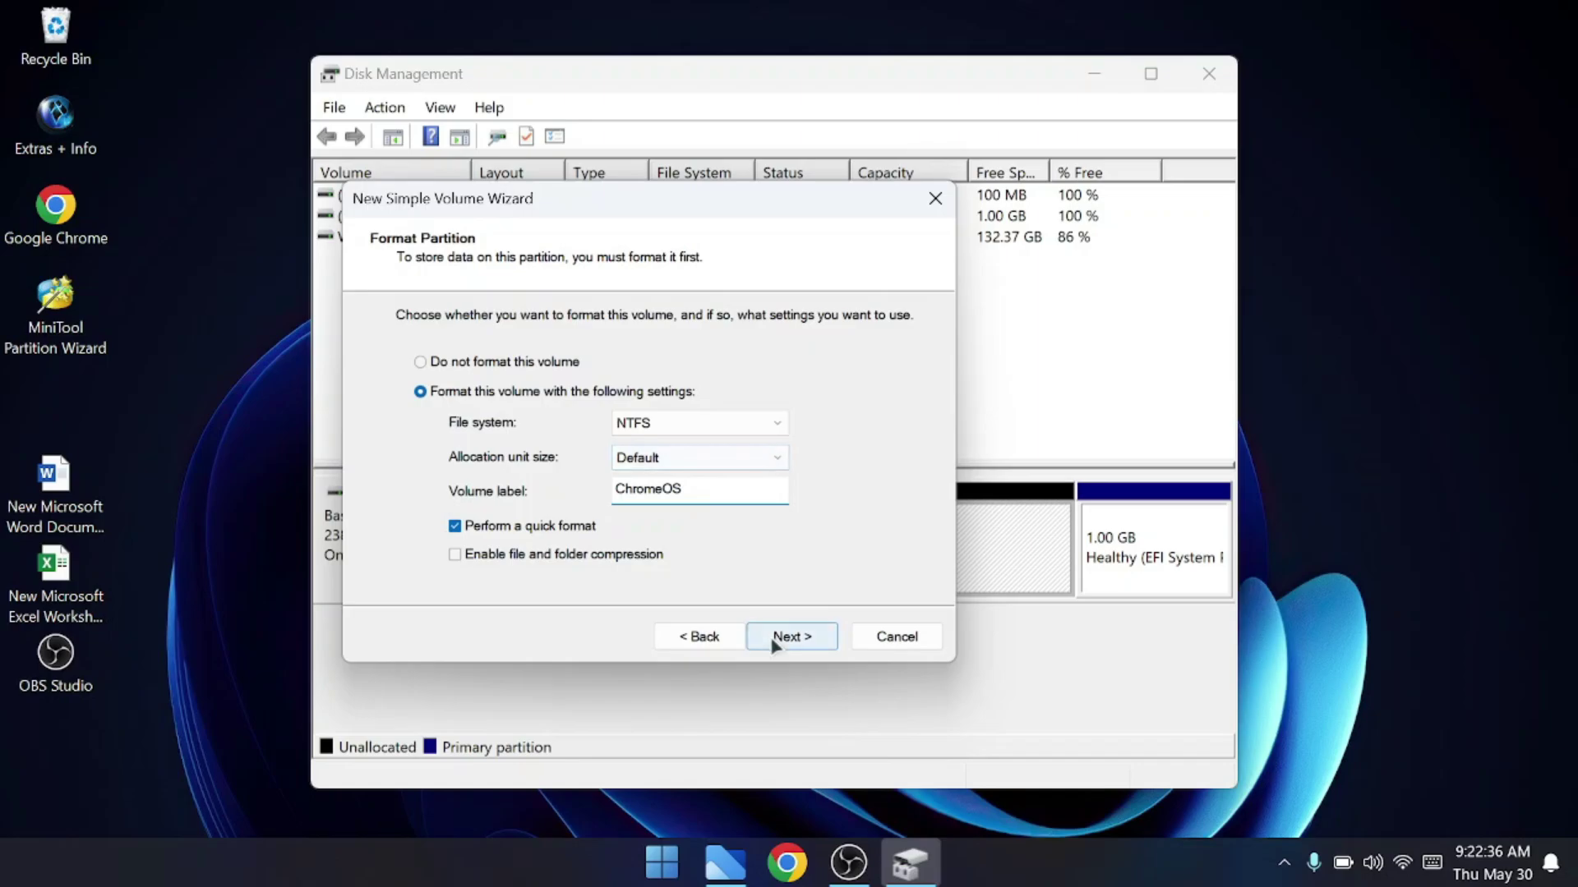
click(774, 641)
click(778, 637)
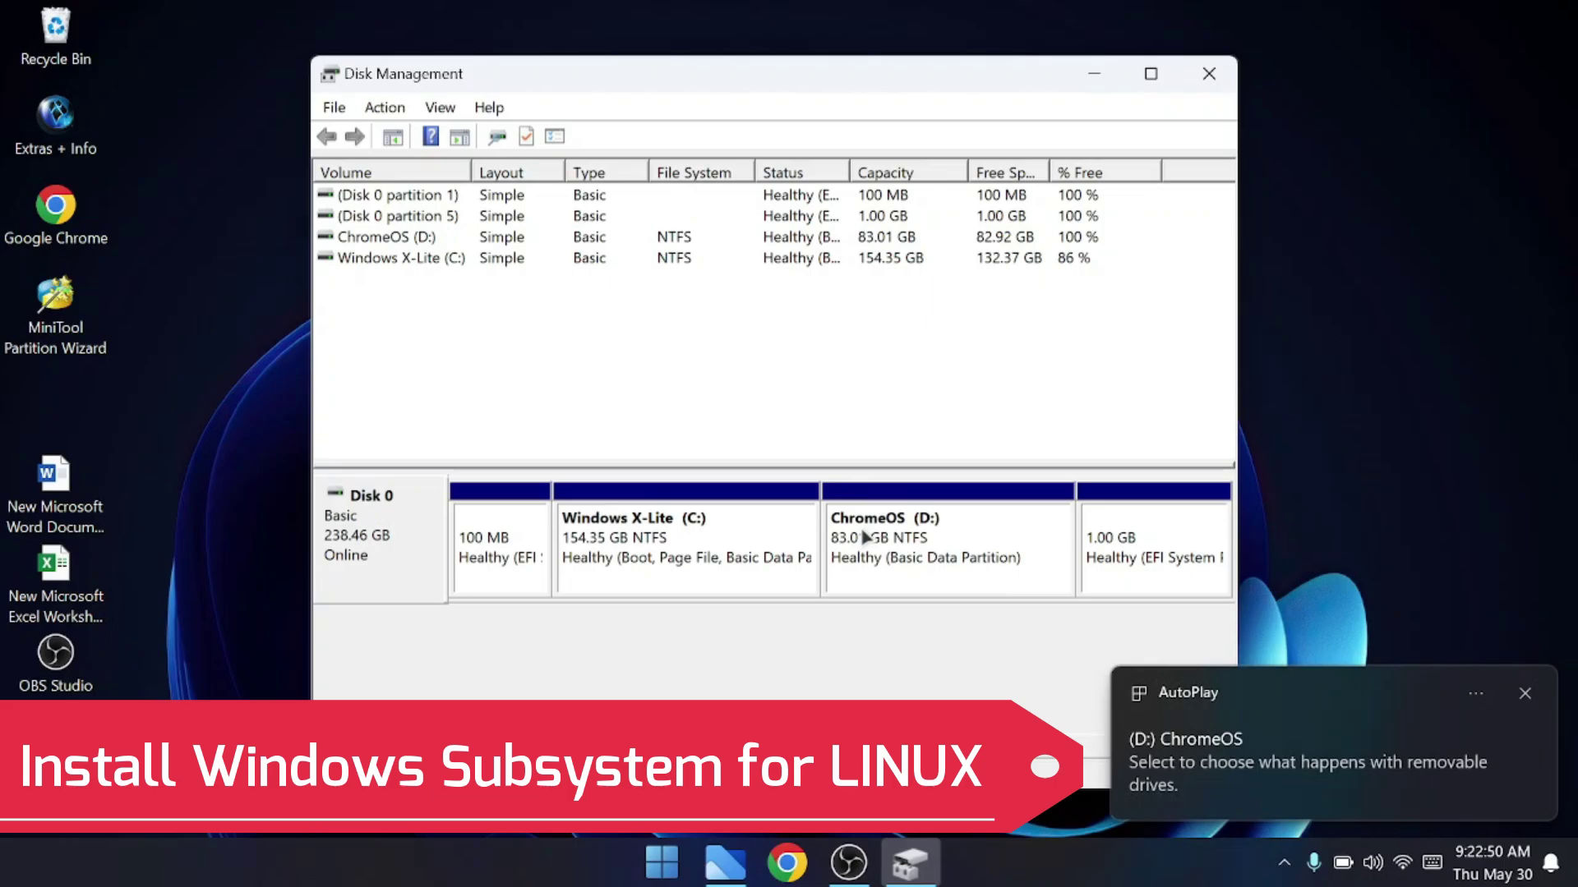
click(872, 555)
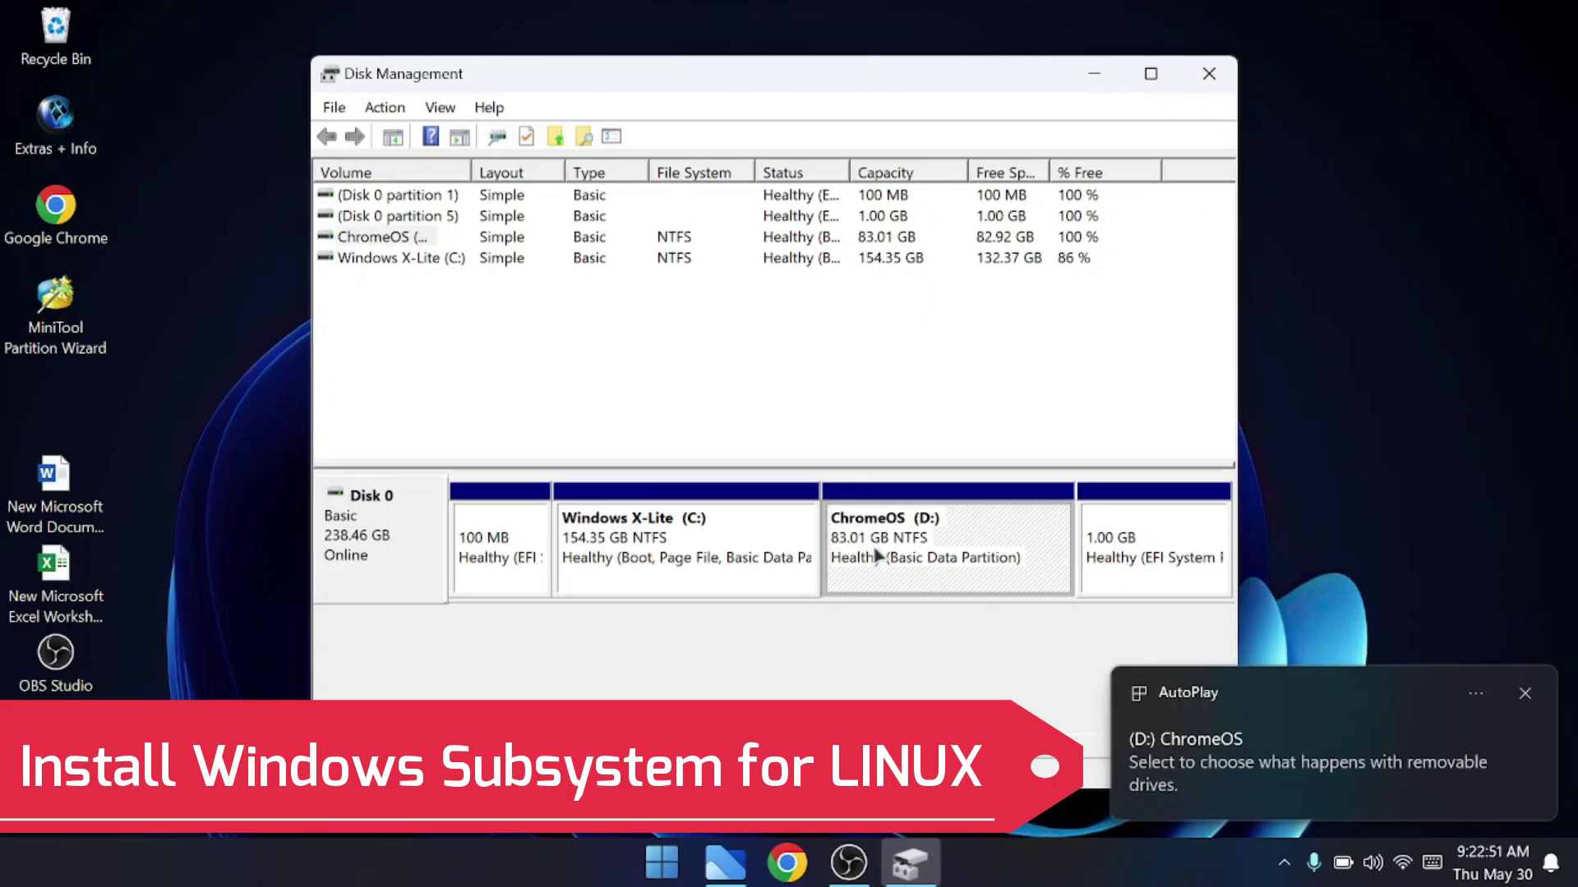
Run wsl --install in a Command Prompt launched as administrator.
click(1208, 73)
click(693, 862)
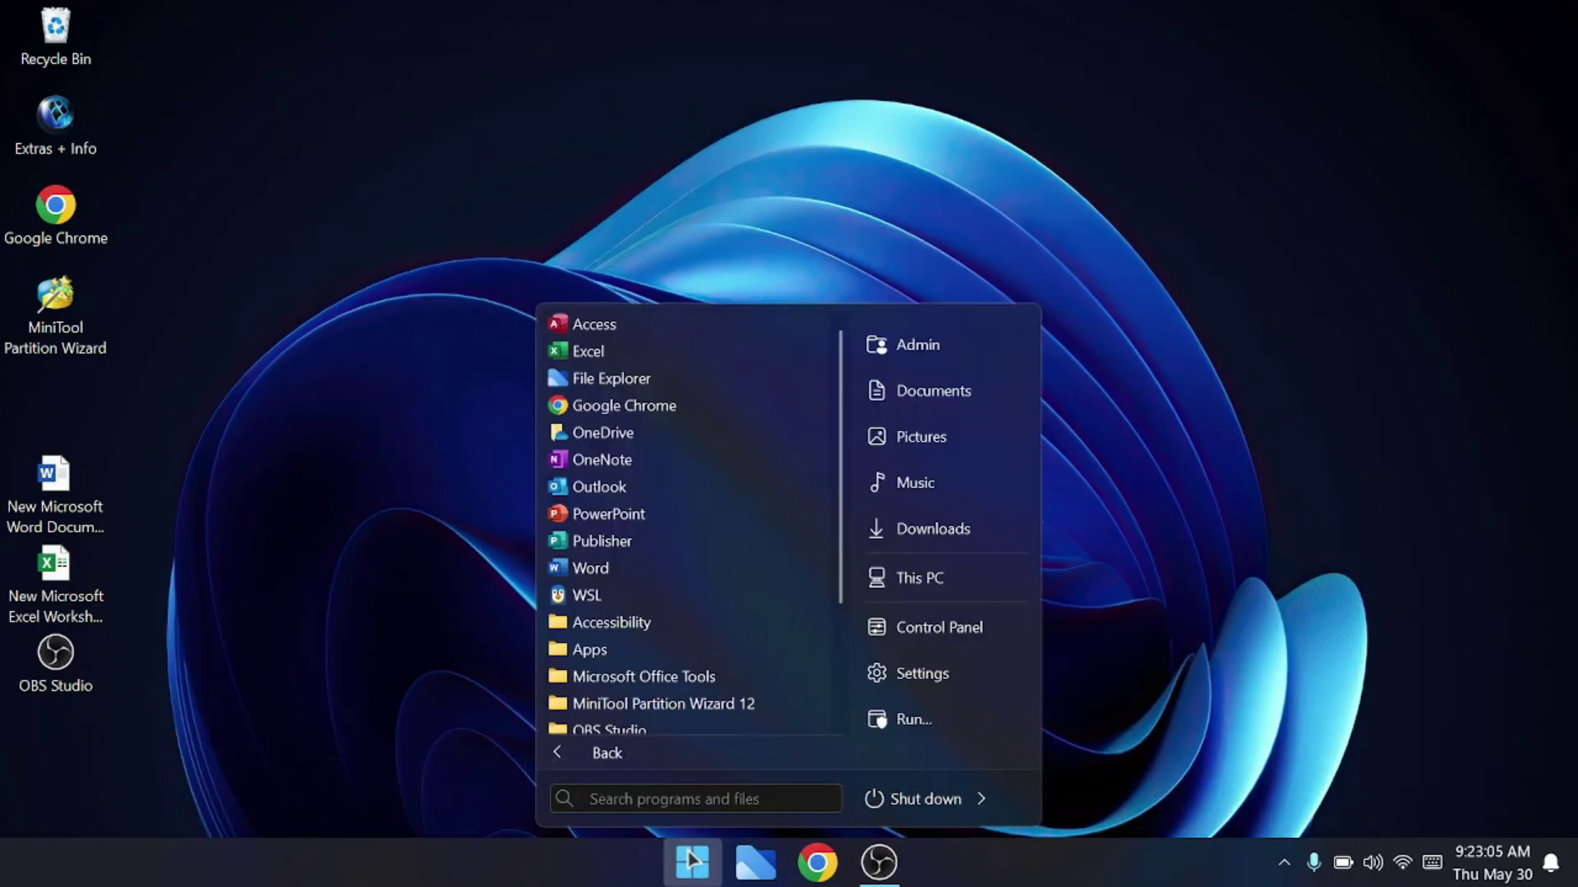
text(cmd)
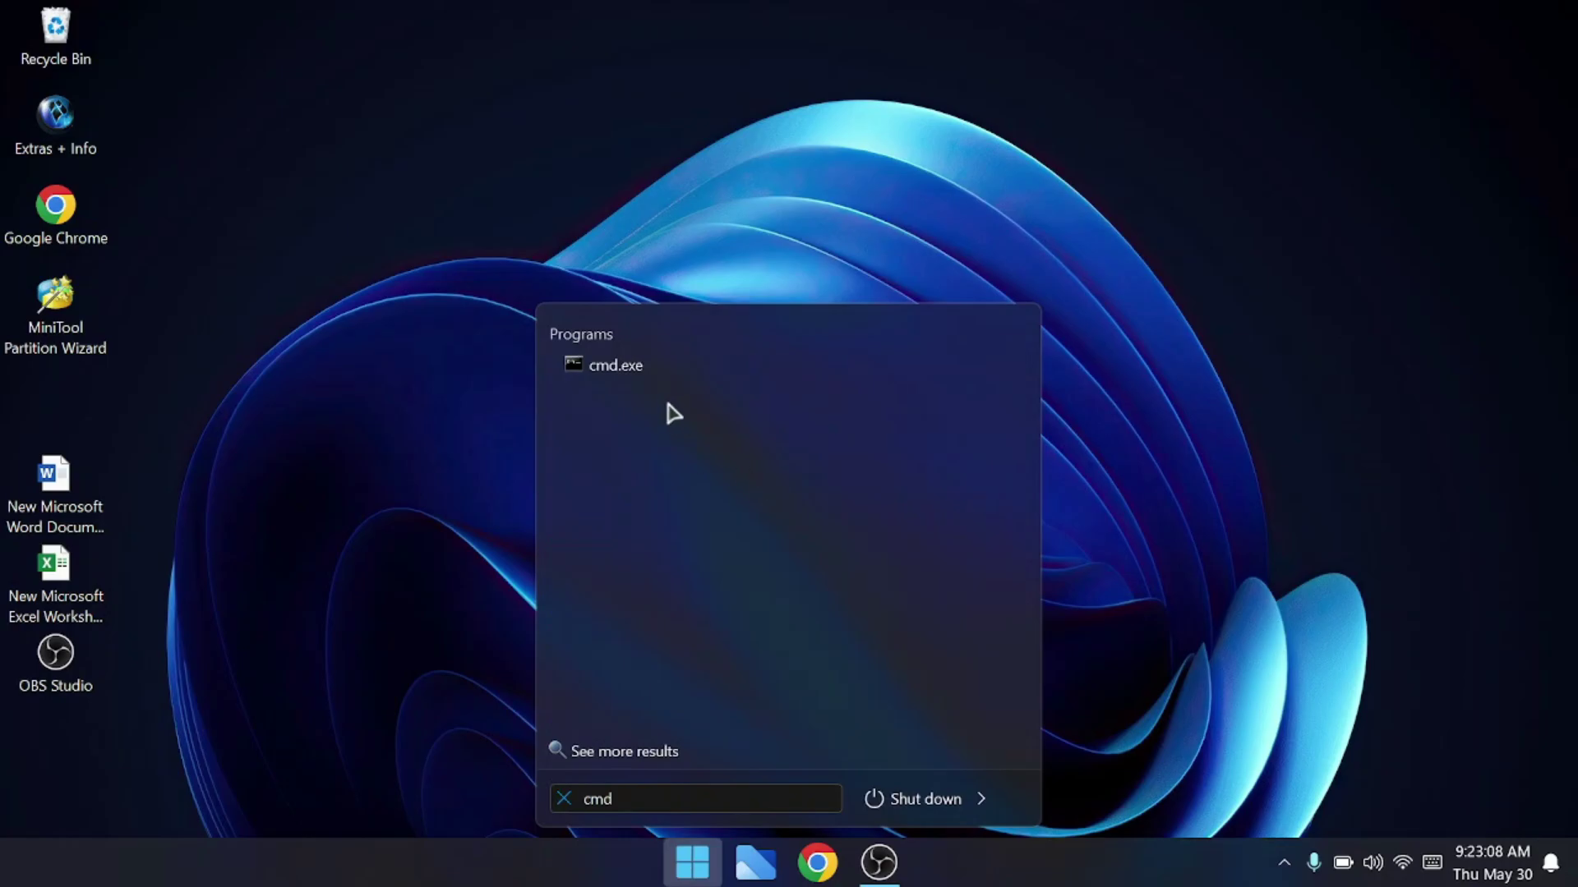
right_click(658, 371)
click(720, 422)
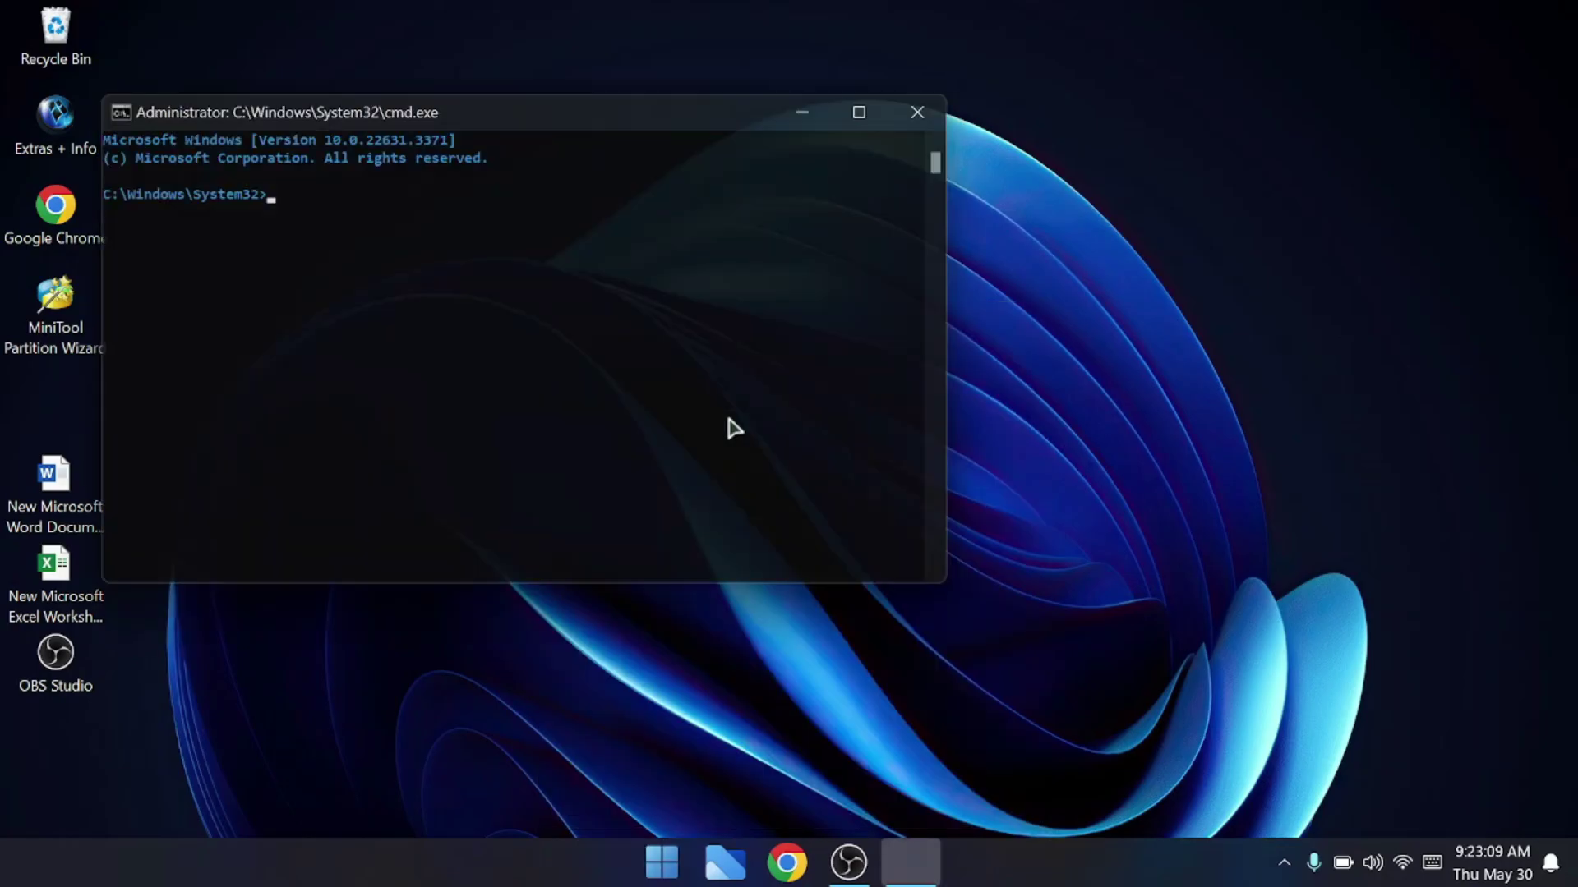
drag(598, 129, 881, 206)
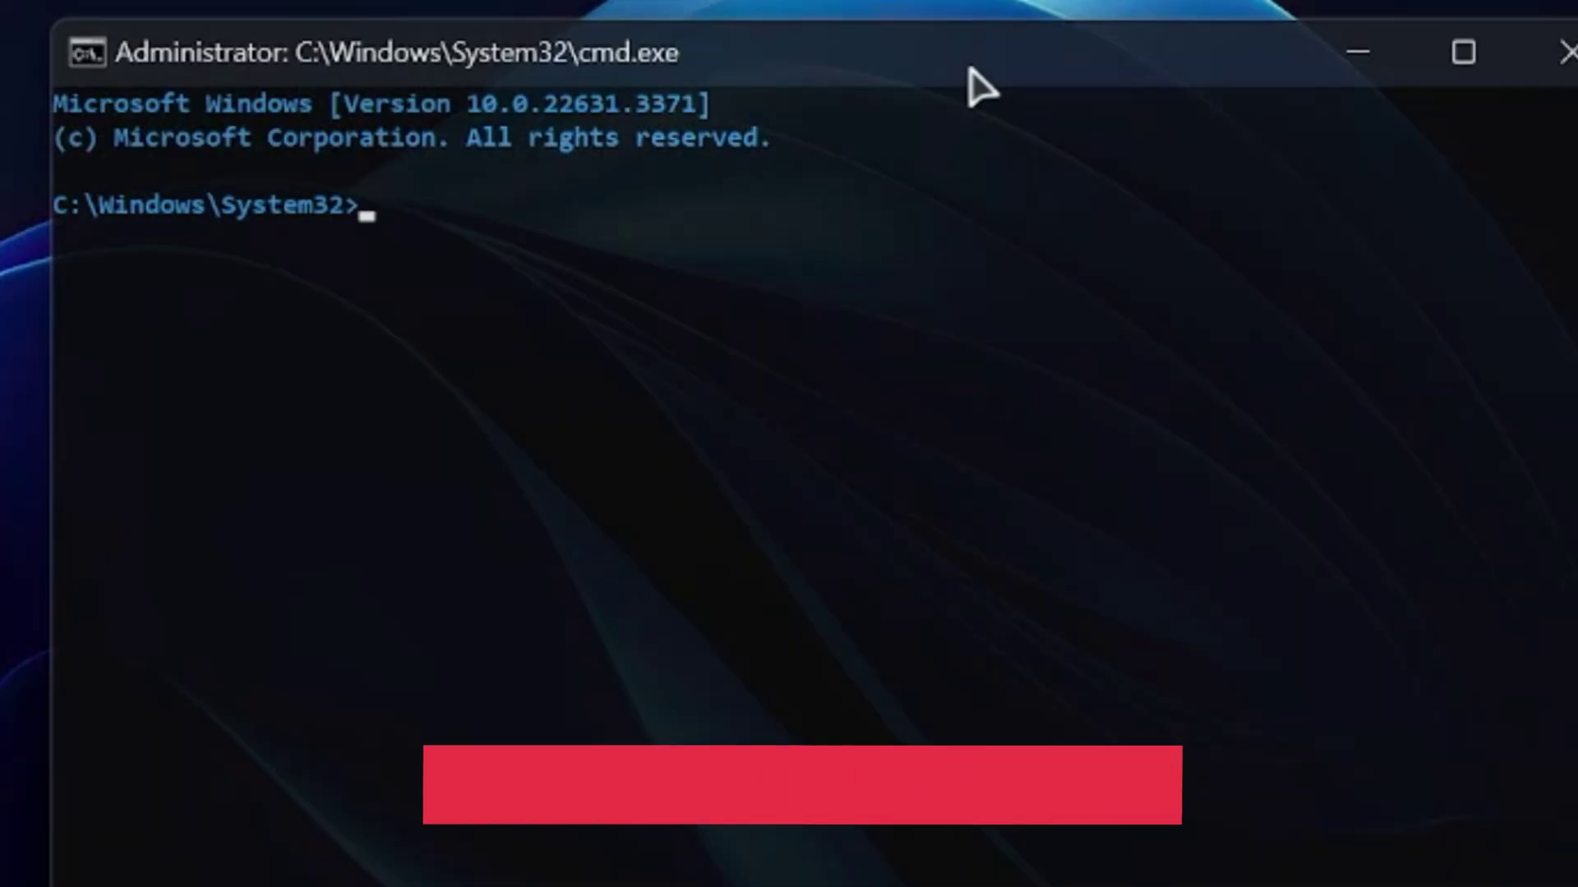
text(wsl)
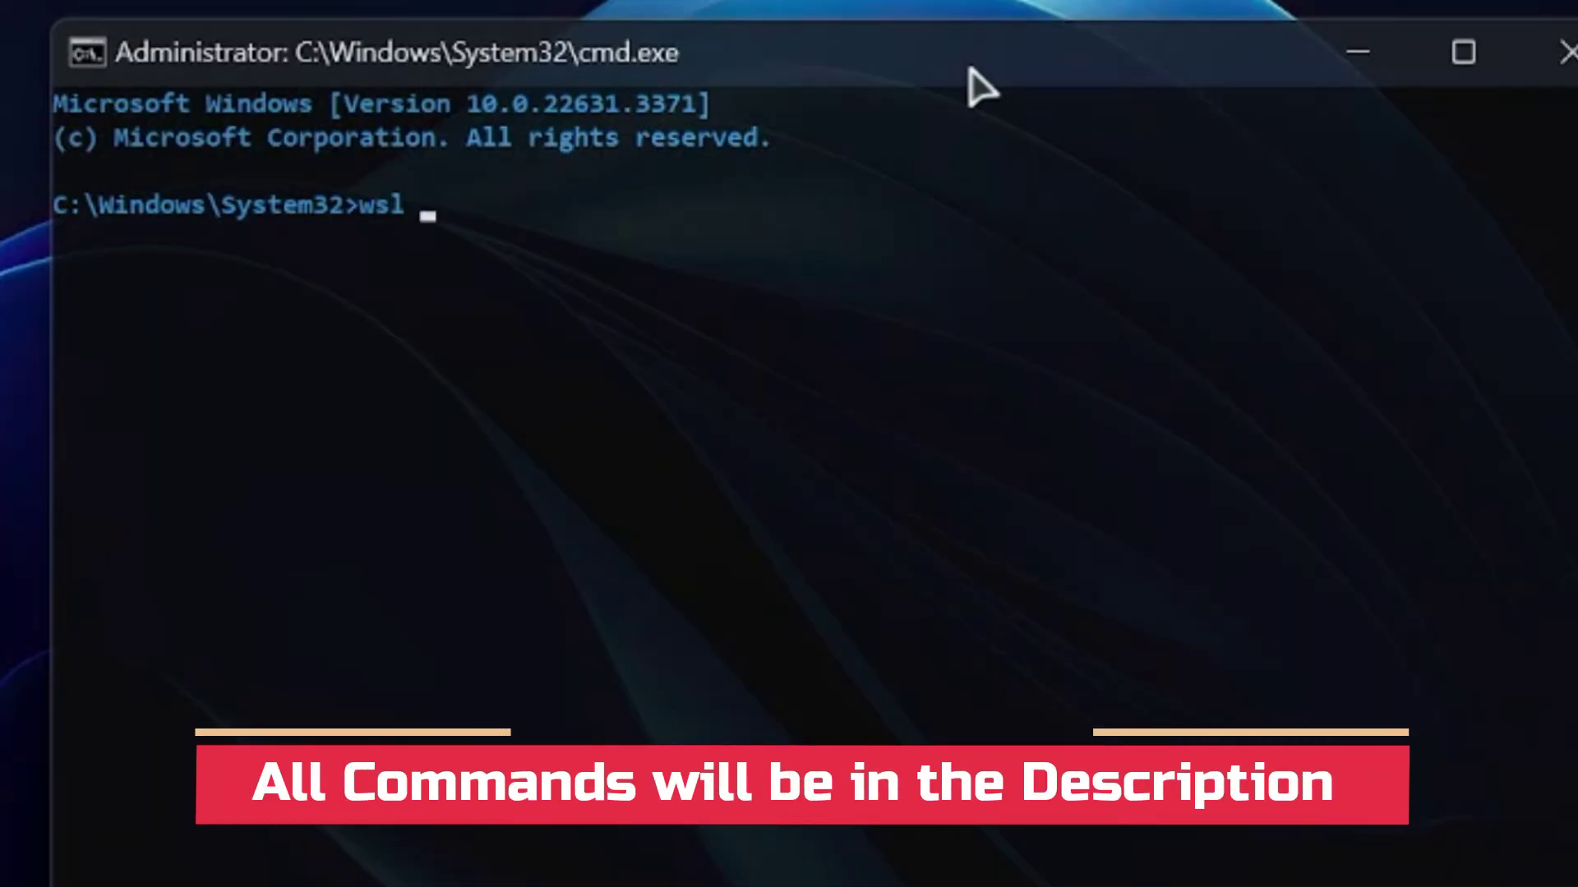
text( --insta)
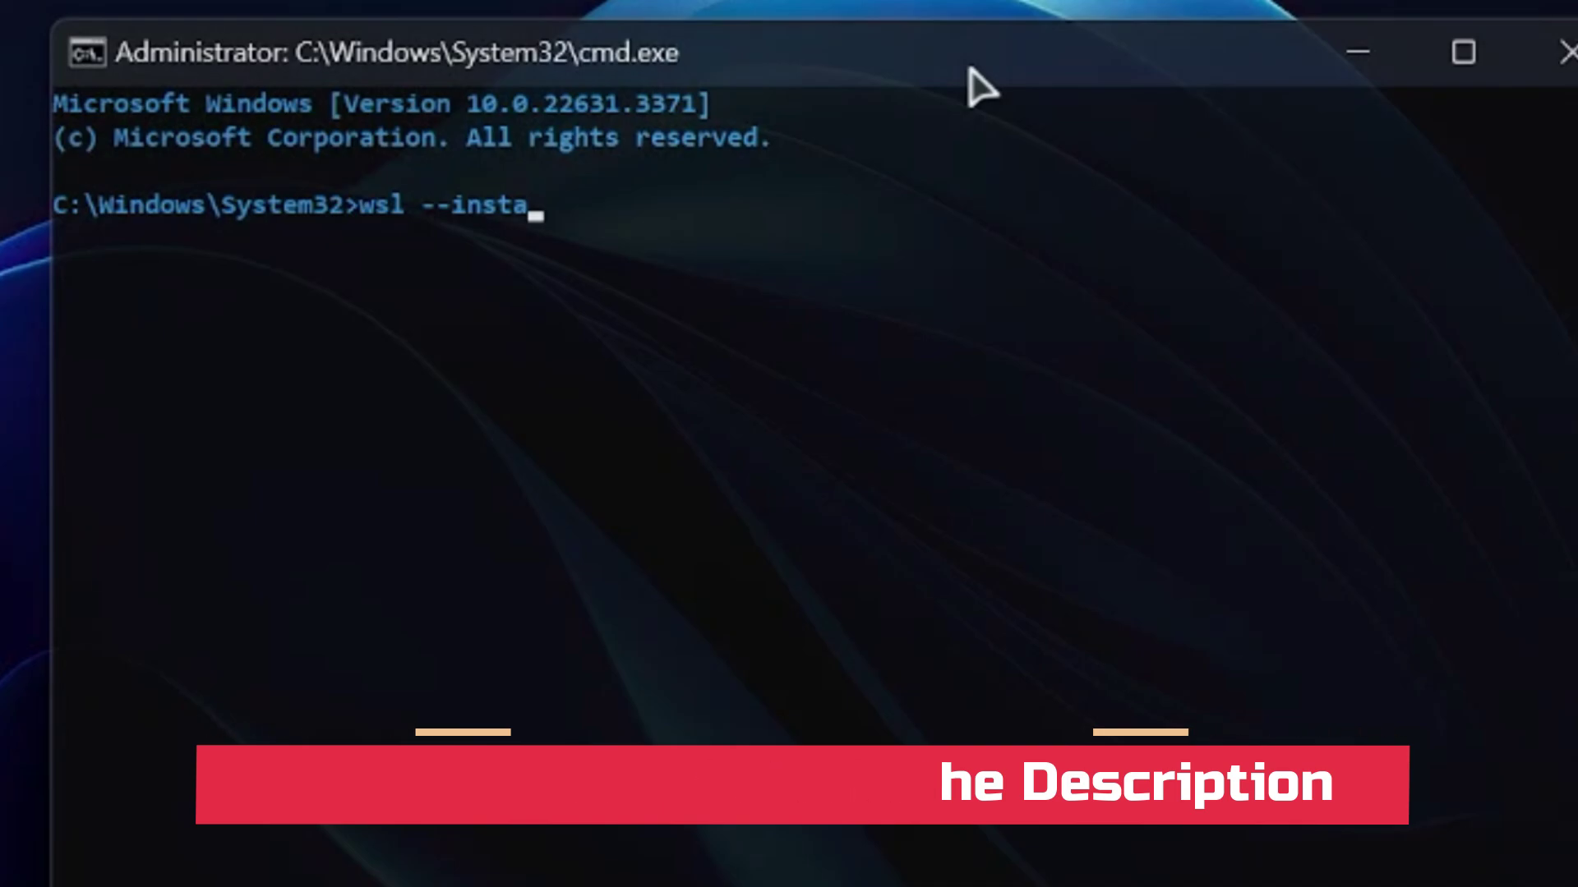
text(ll)
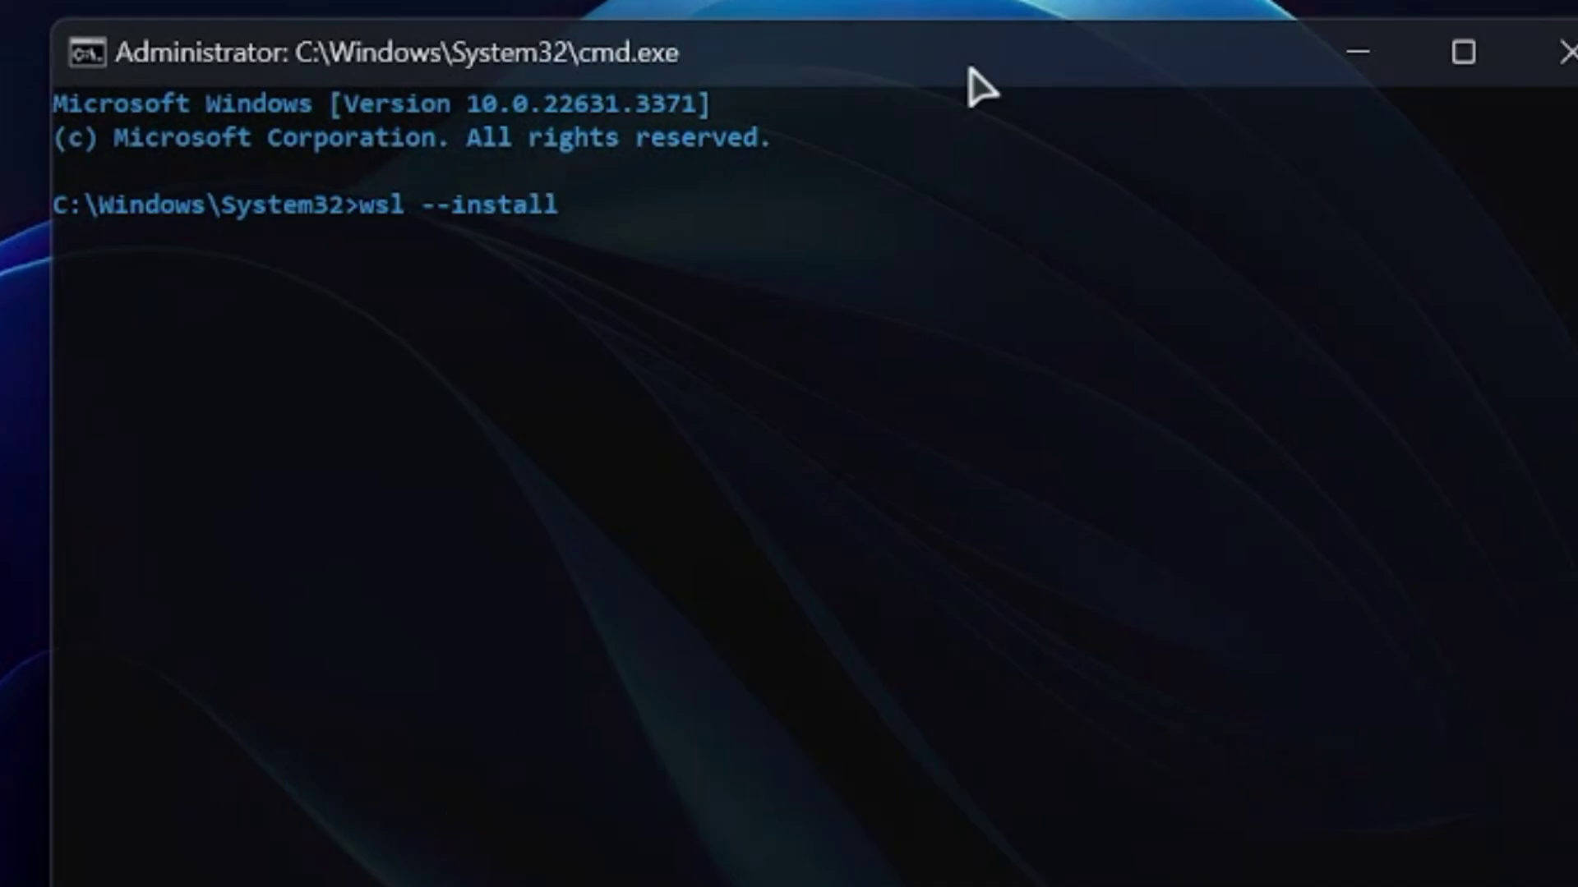
key(Return)
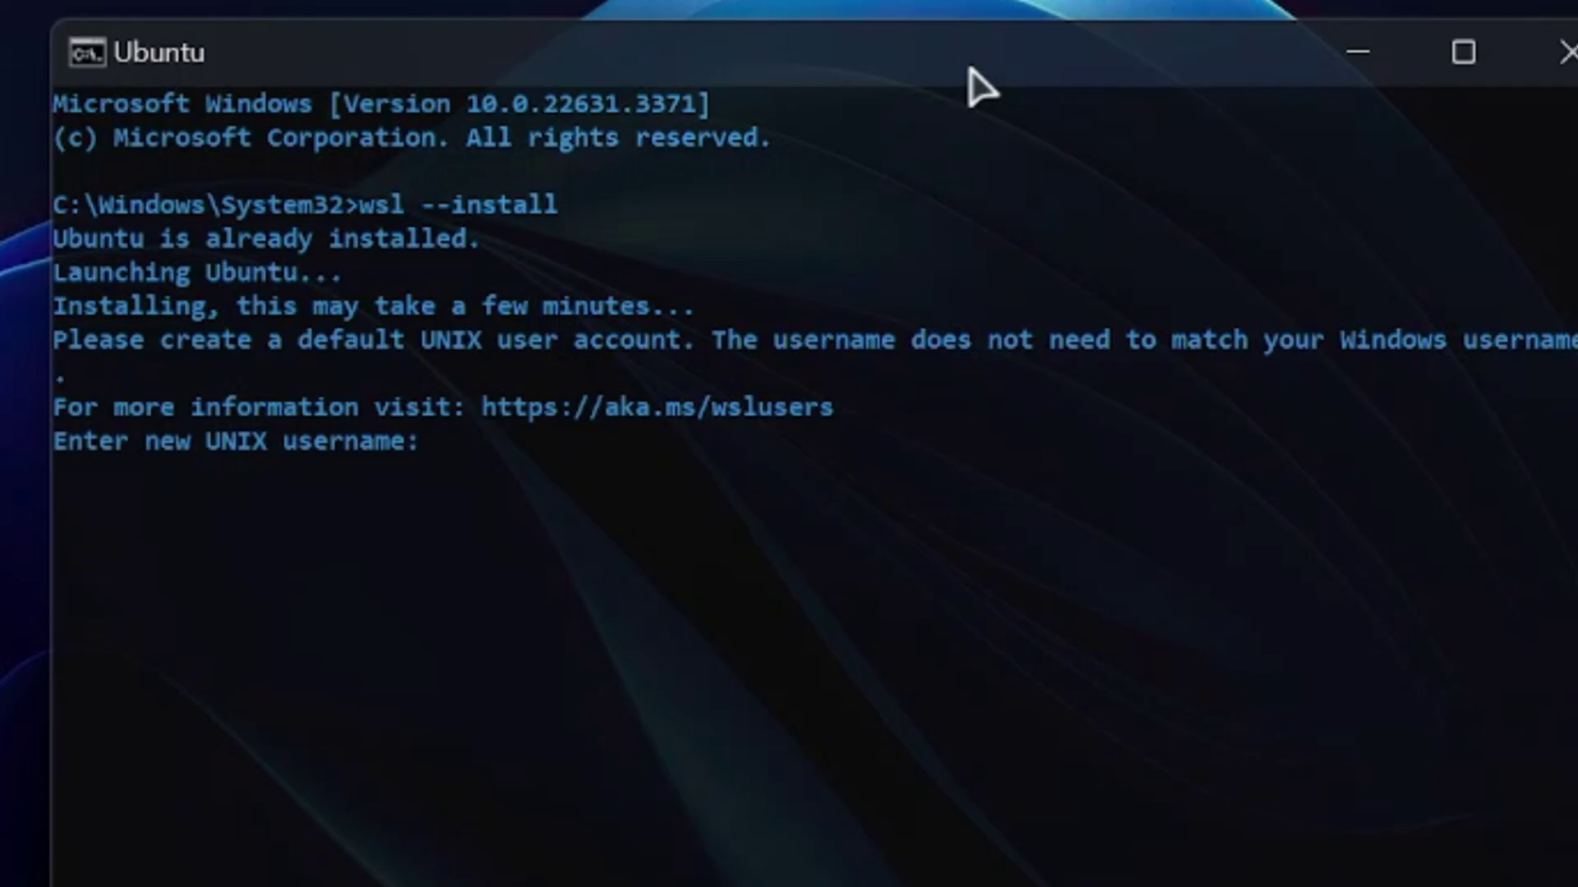
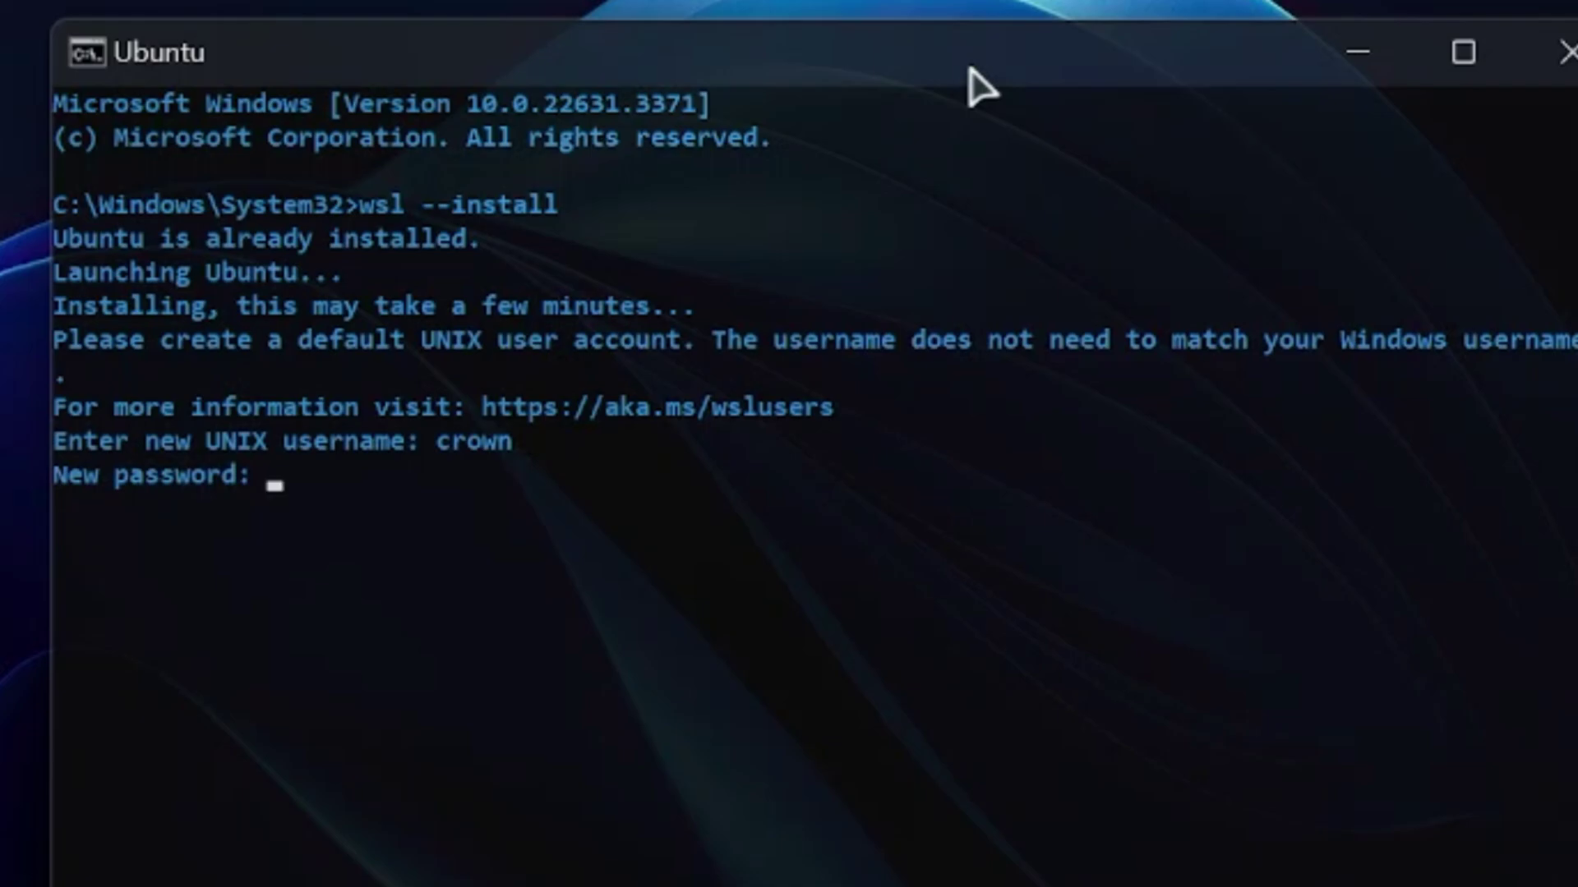
Create the default Ubuntu UNIX username and password, then close the Ubuntu terminal.
key(Return)
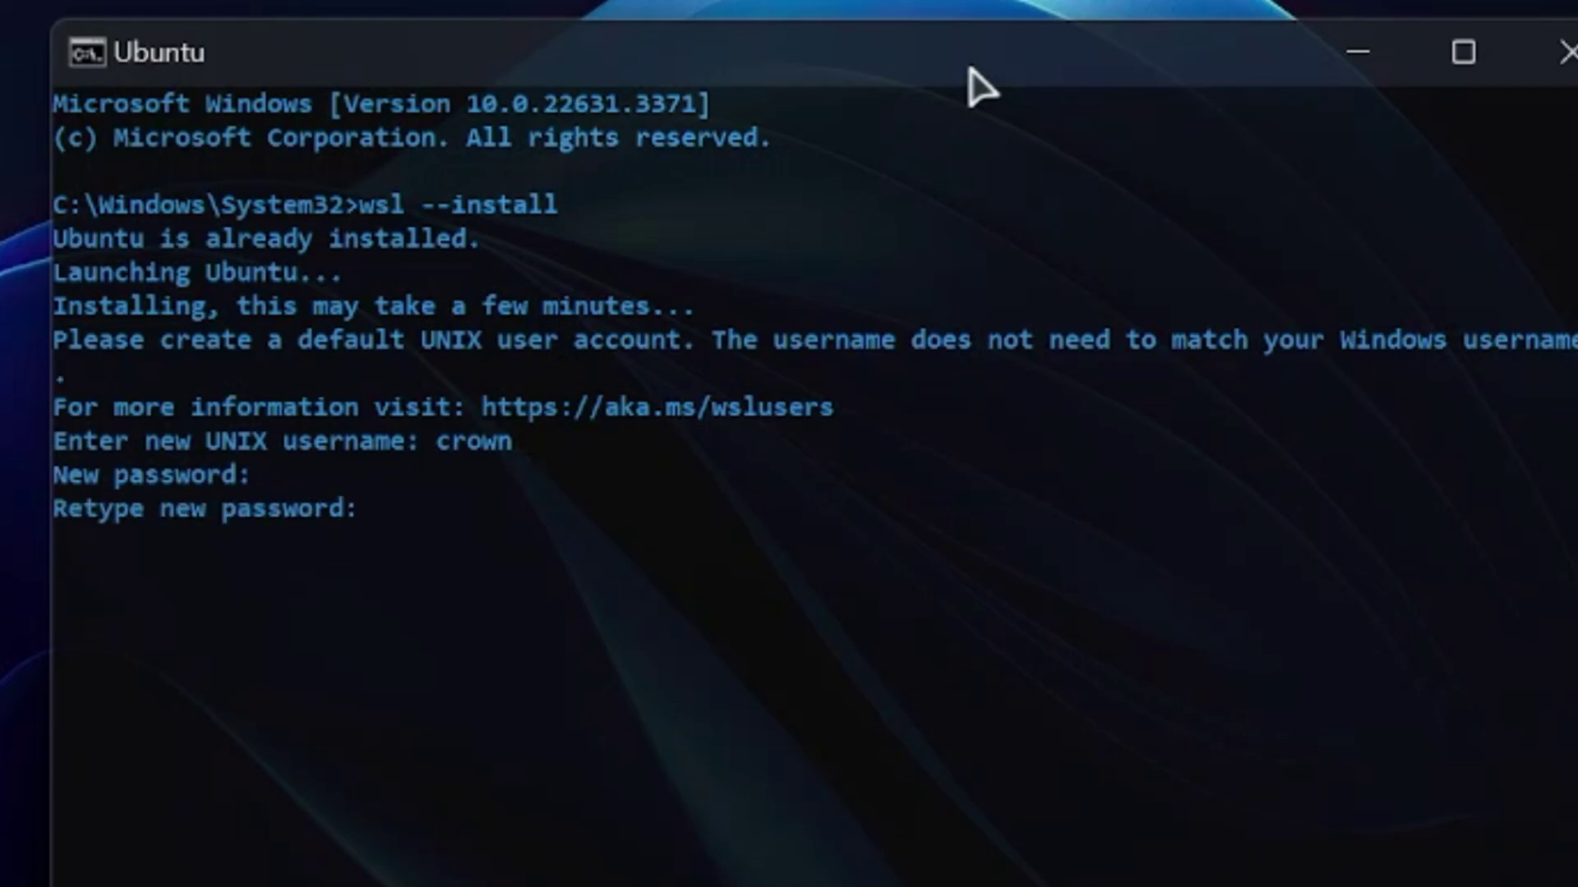
key(Return)
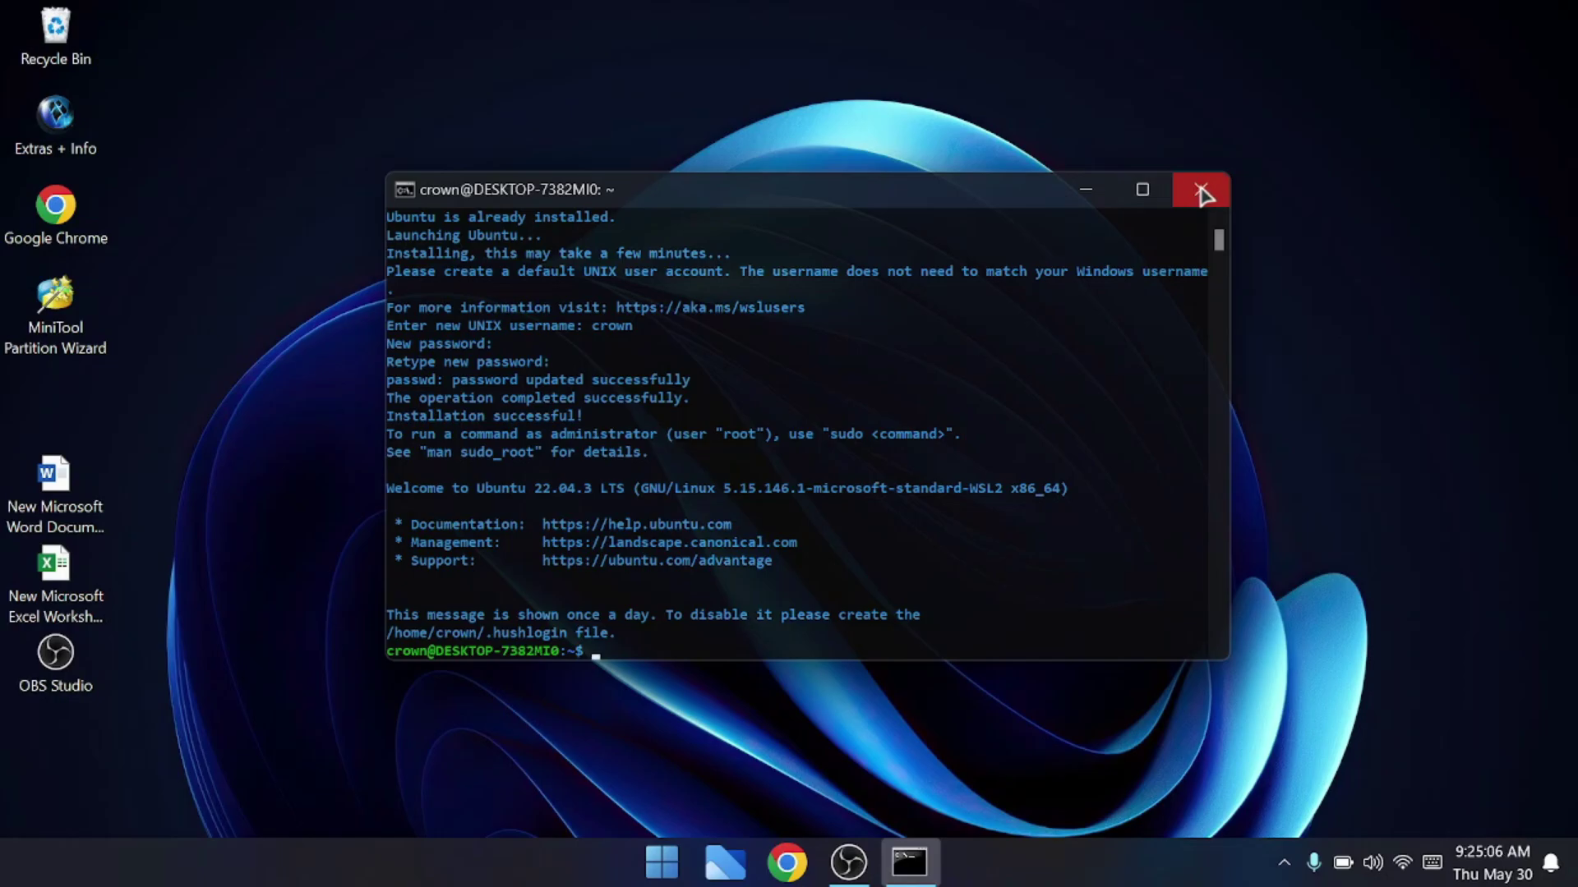
click(1201, 192)
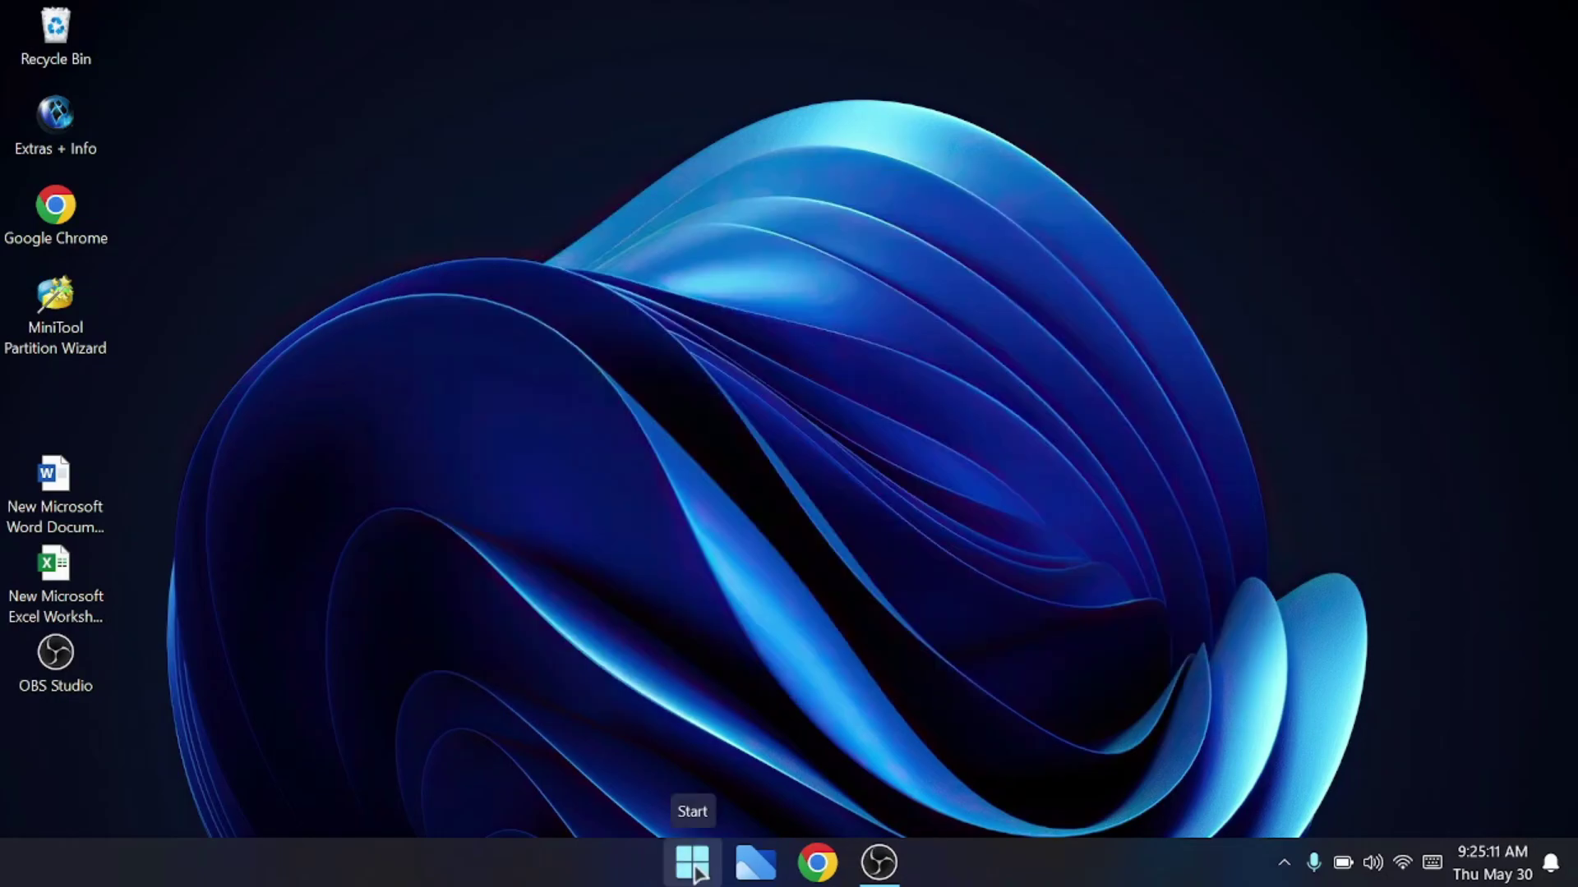
Show Task Manager's CPU performance details to check the virtualization status.
right_click(691, 862)
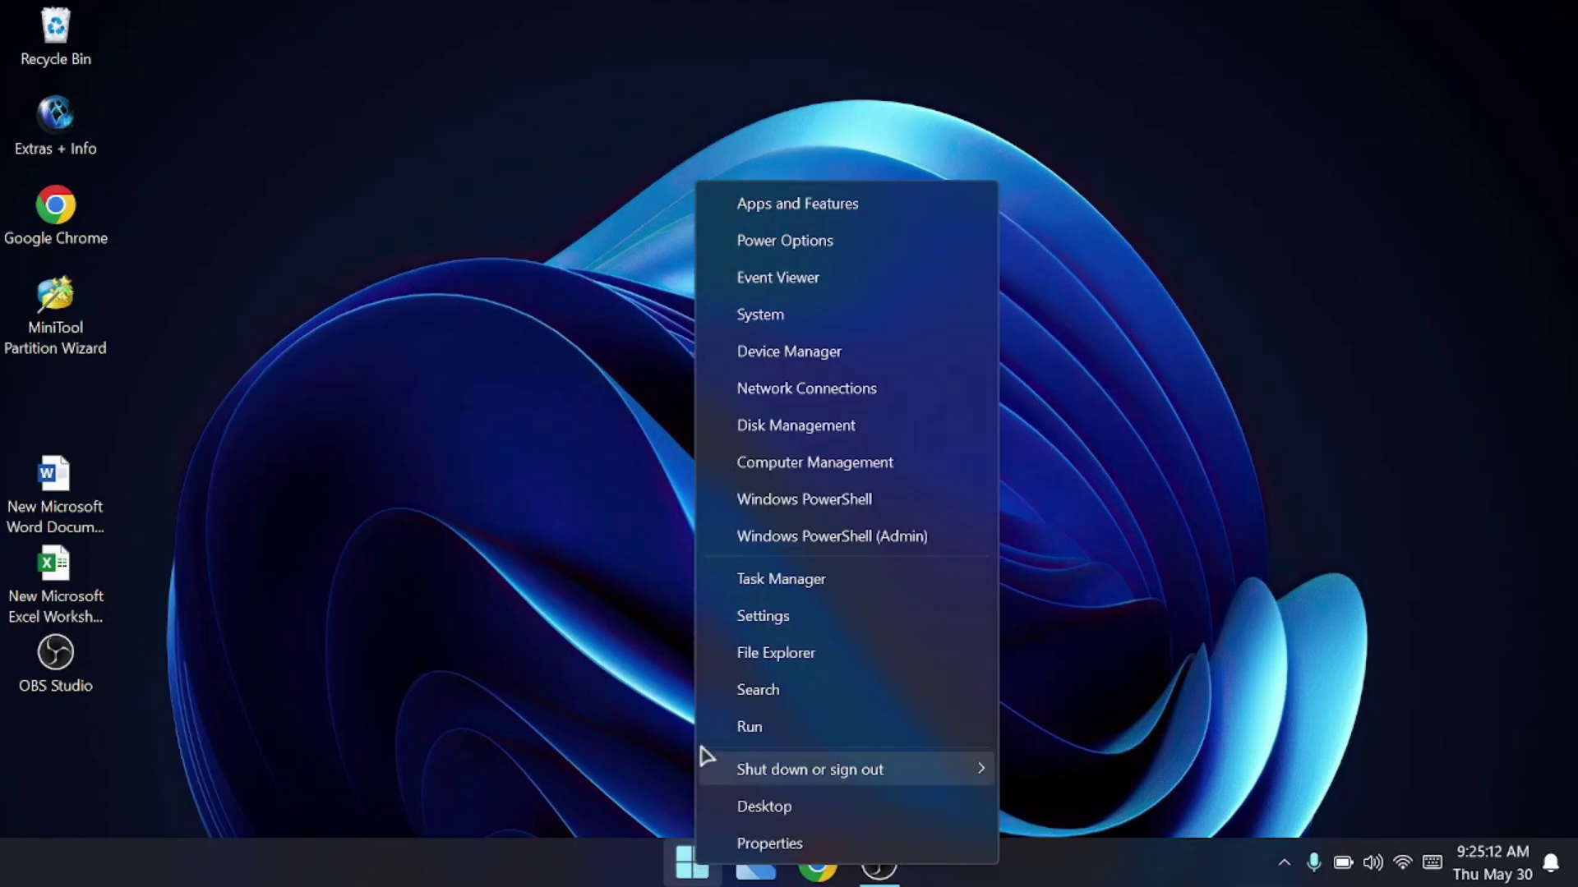
click(773, 588)
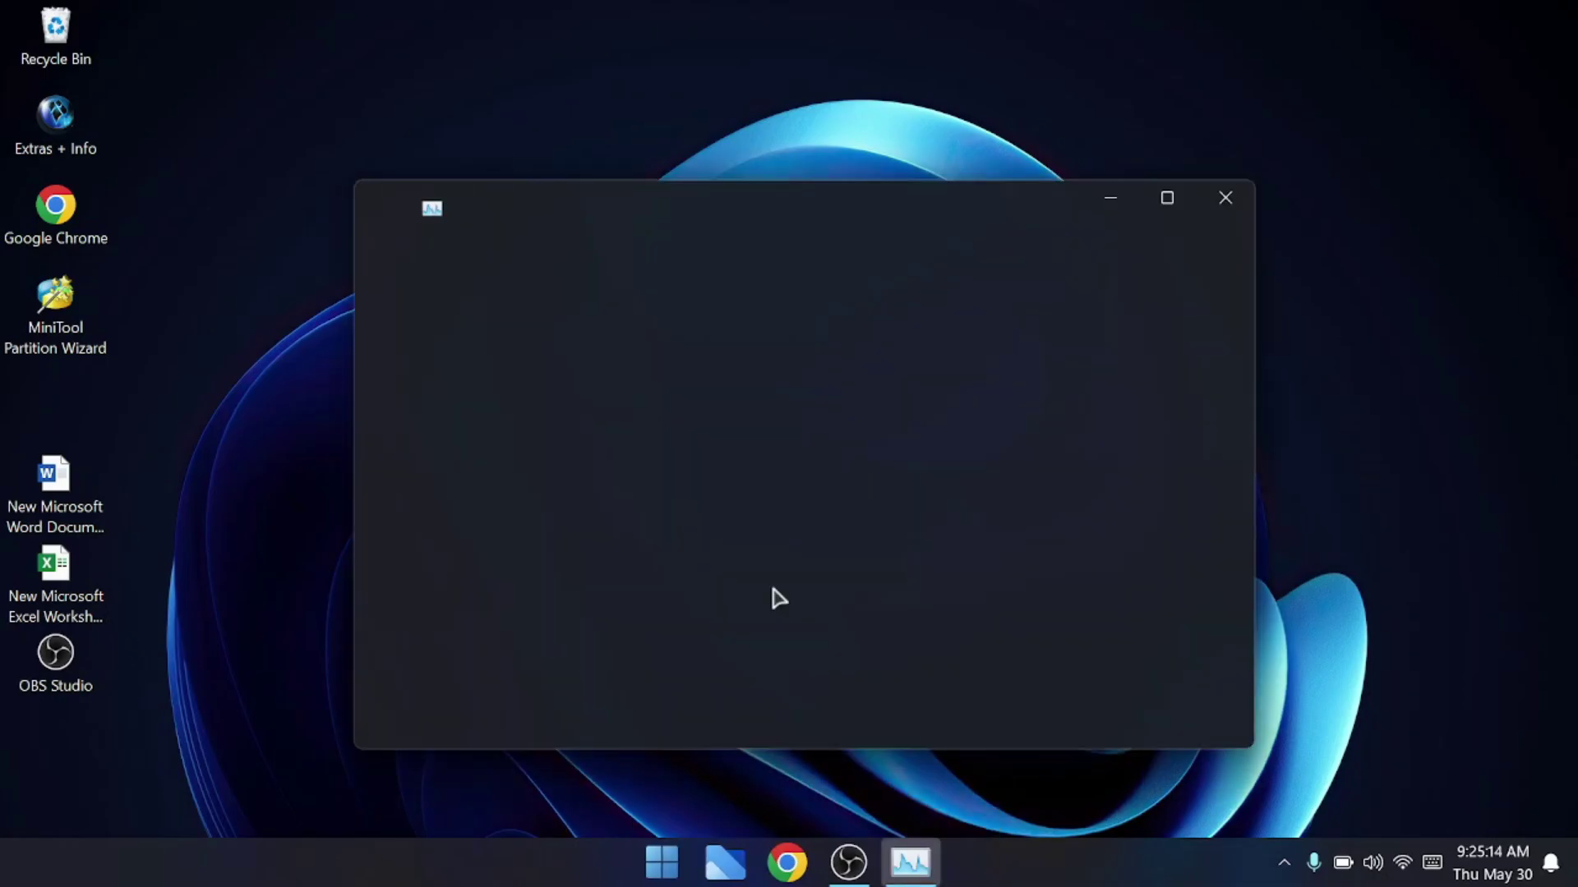
drag(617, 226, 638, 156)
click(414, 296)
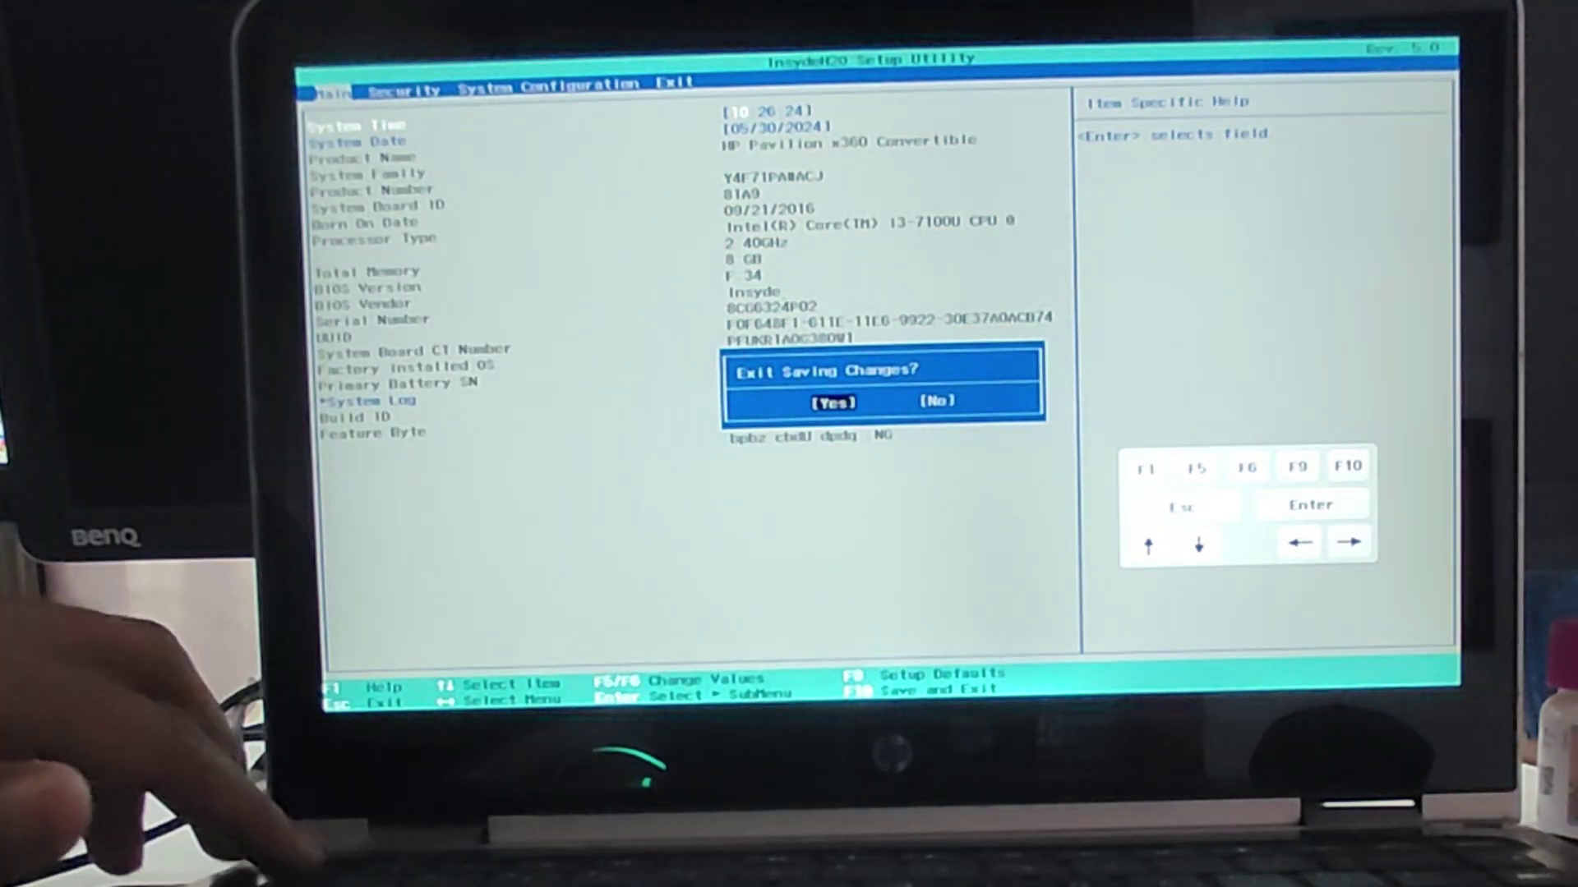
Set Virtualization Technology to Enabled under System Configuration and save with F10.
key(Escape)
key(Escape)
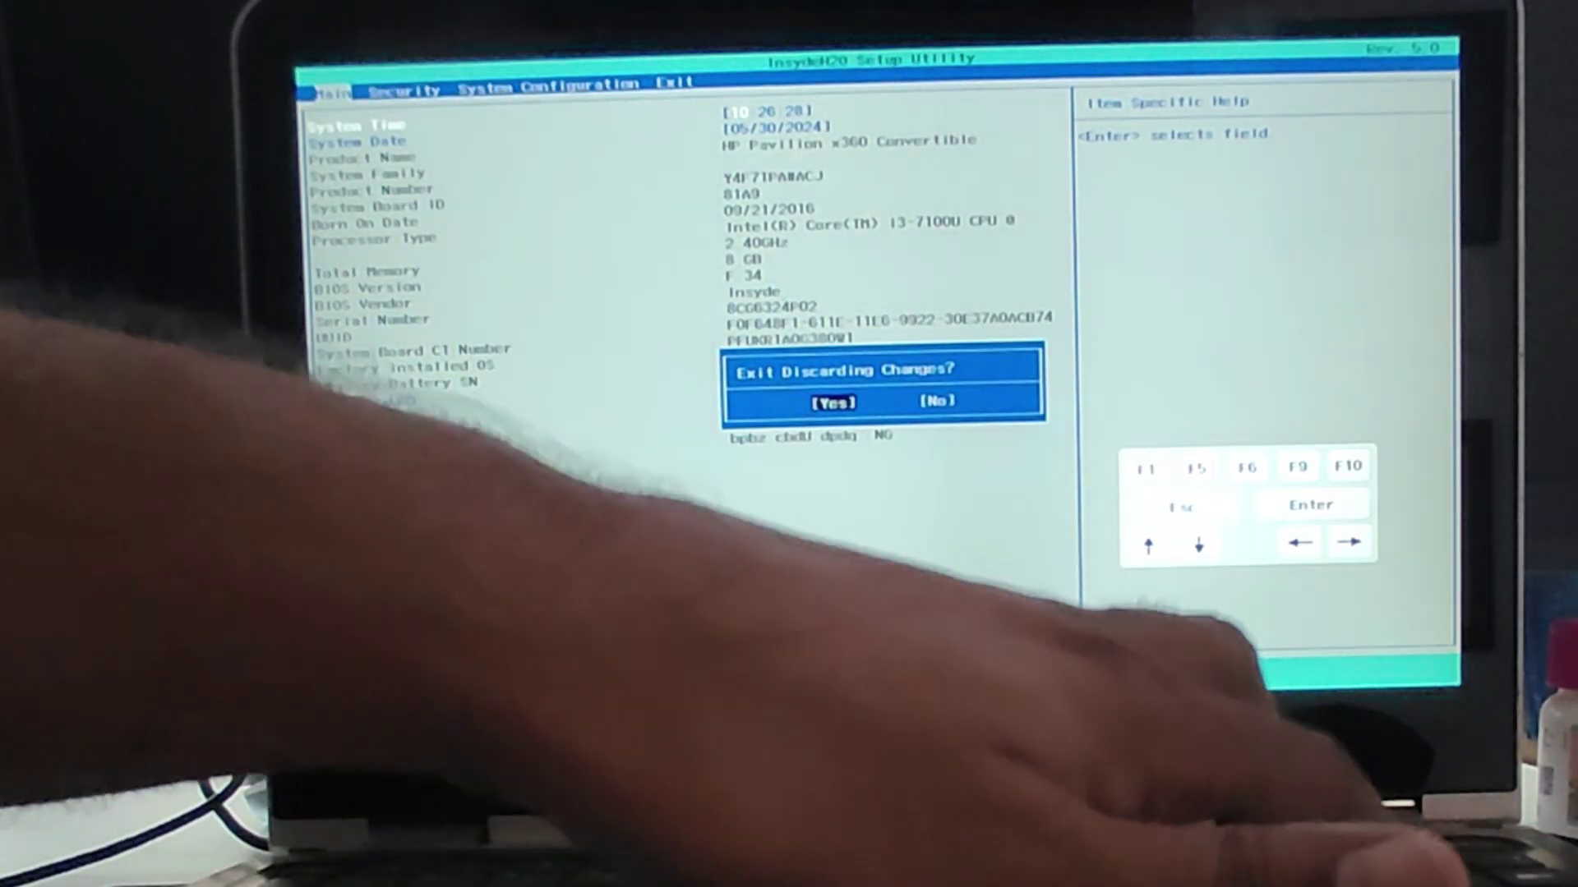
key(Escape)
key(Right)
key(Right)
key(Down)
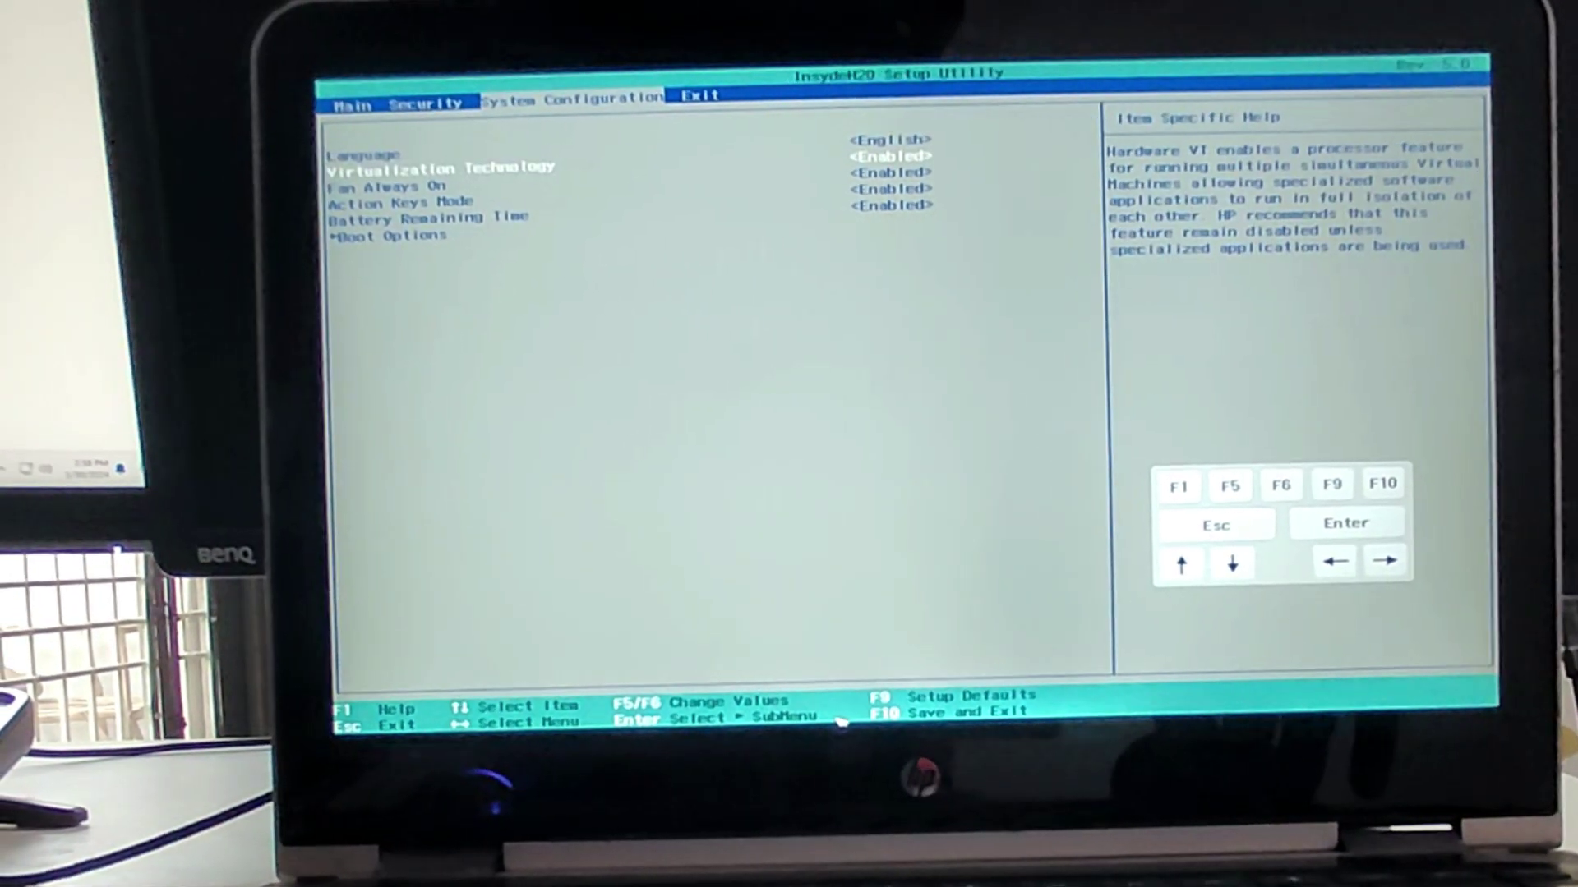
key(Return)
key(Up)
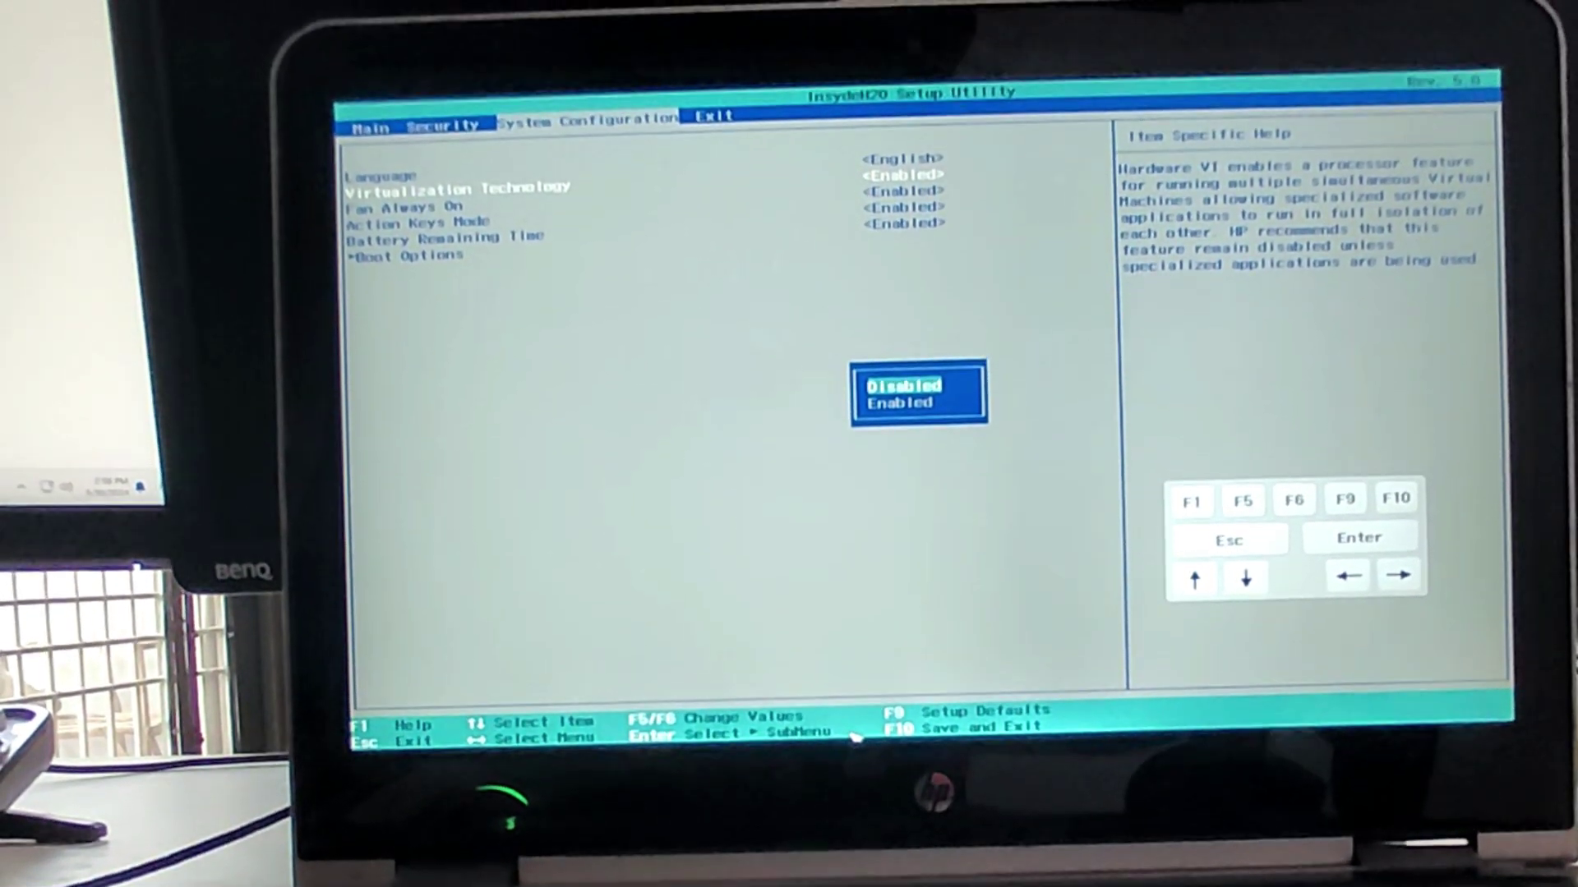
key(Down)
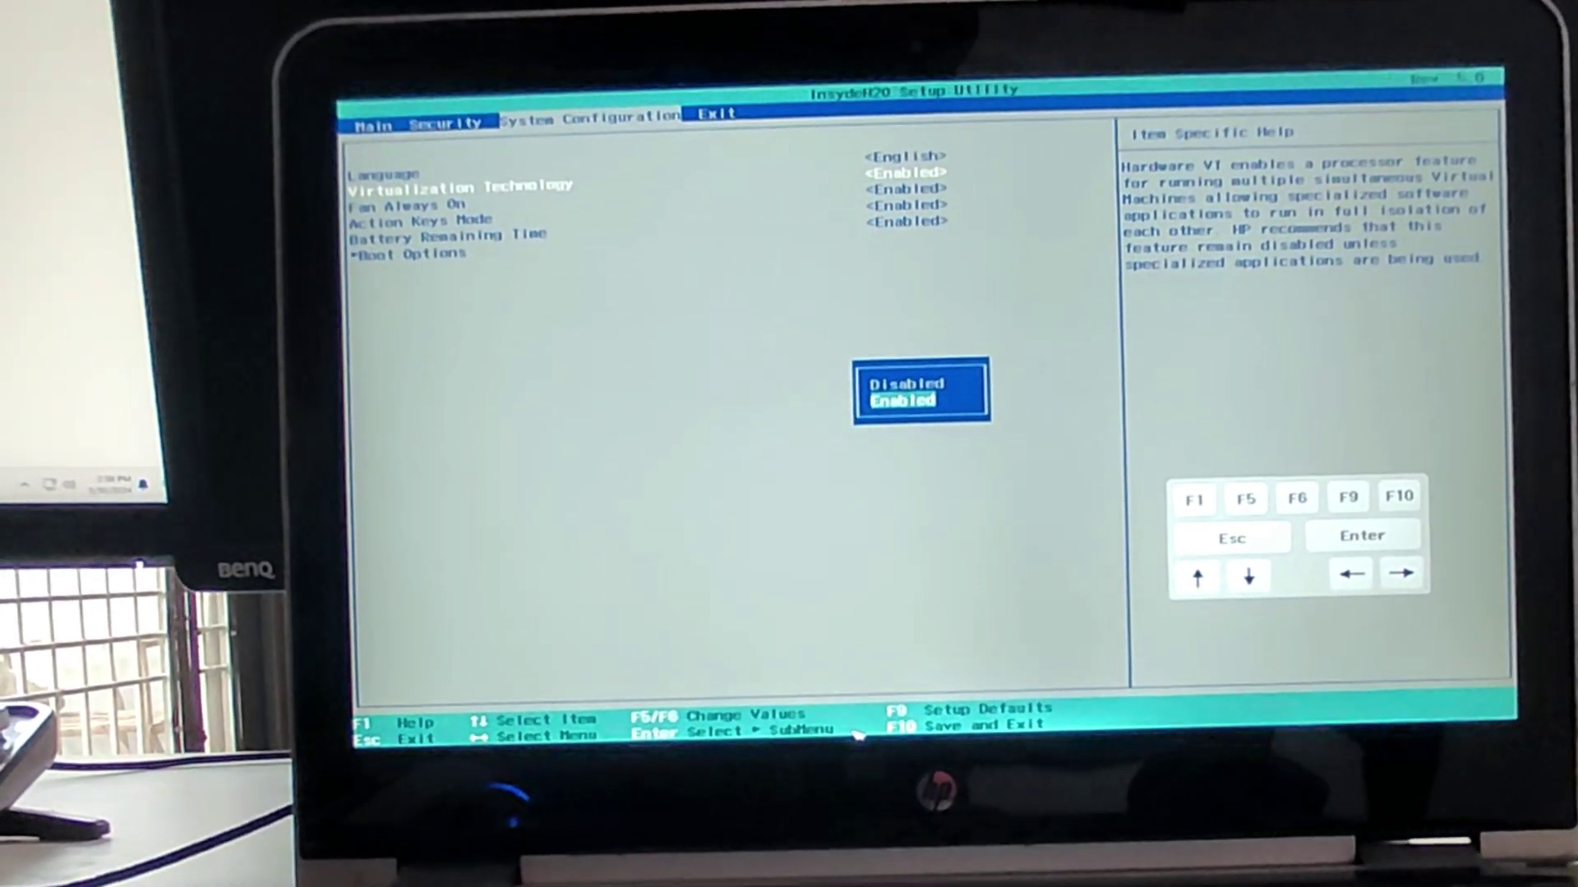
key(Return)
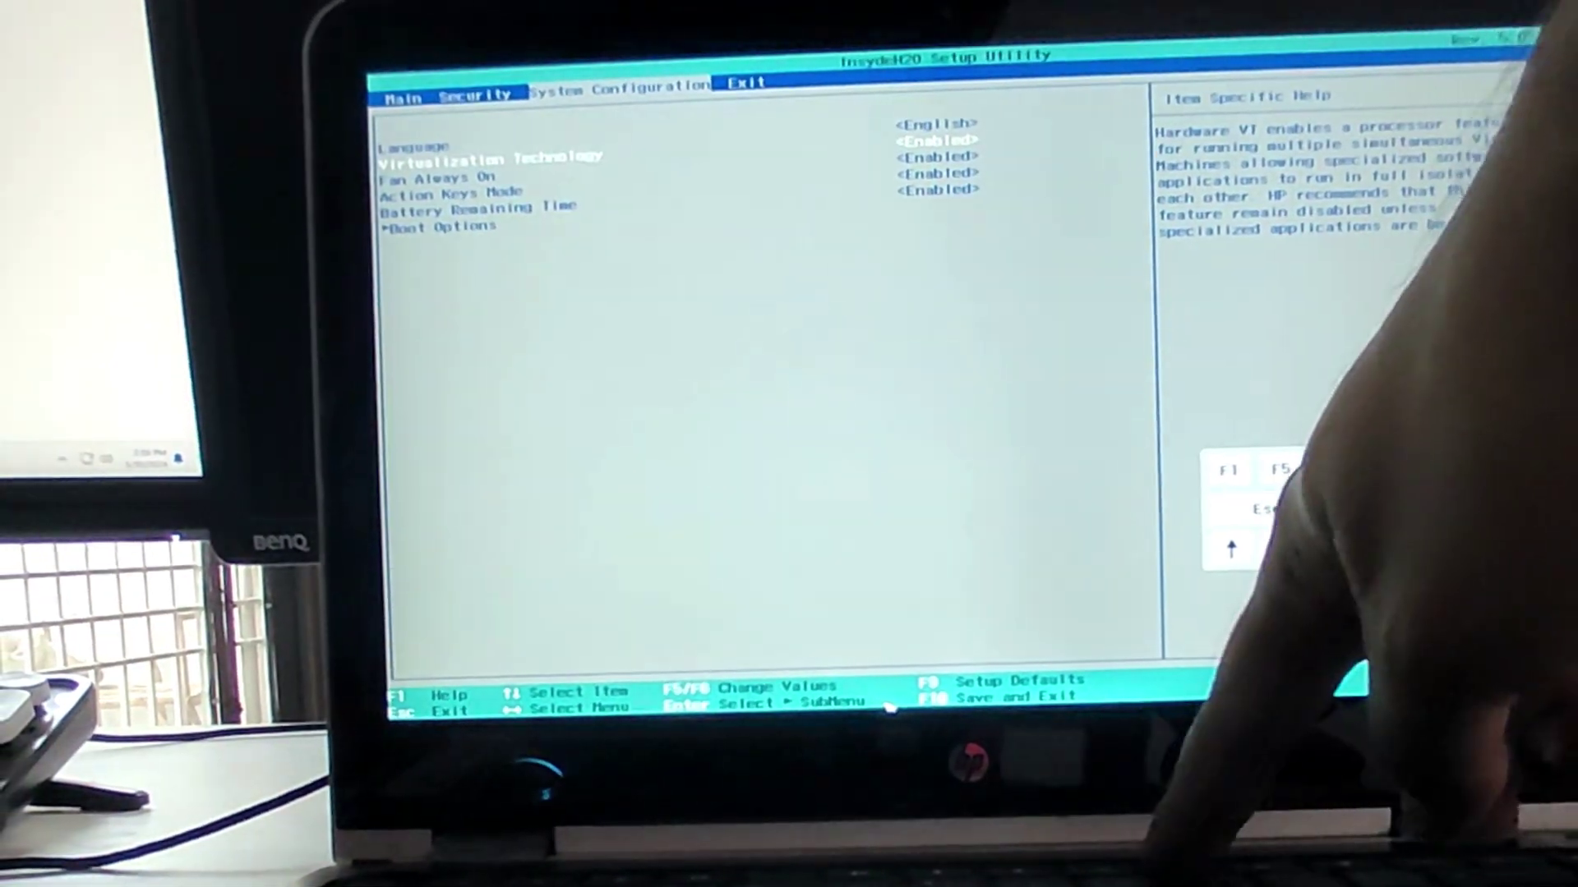
key(F10)
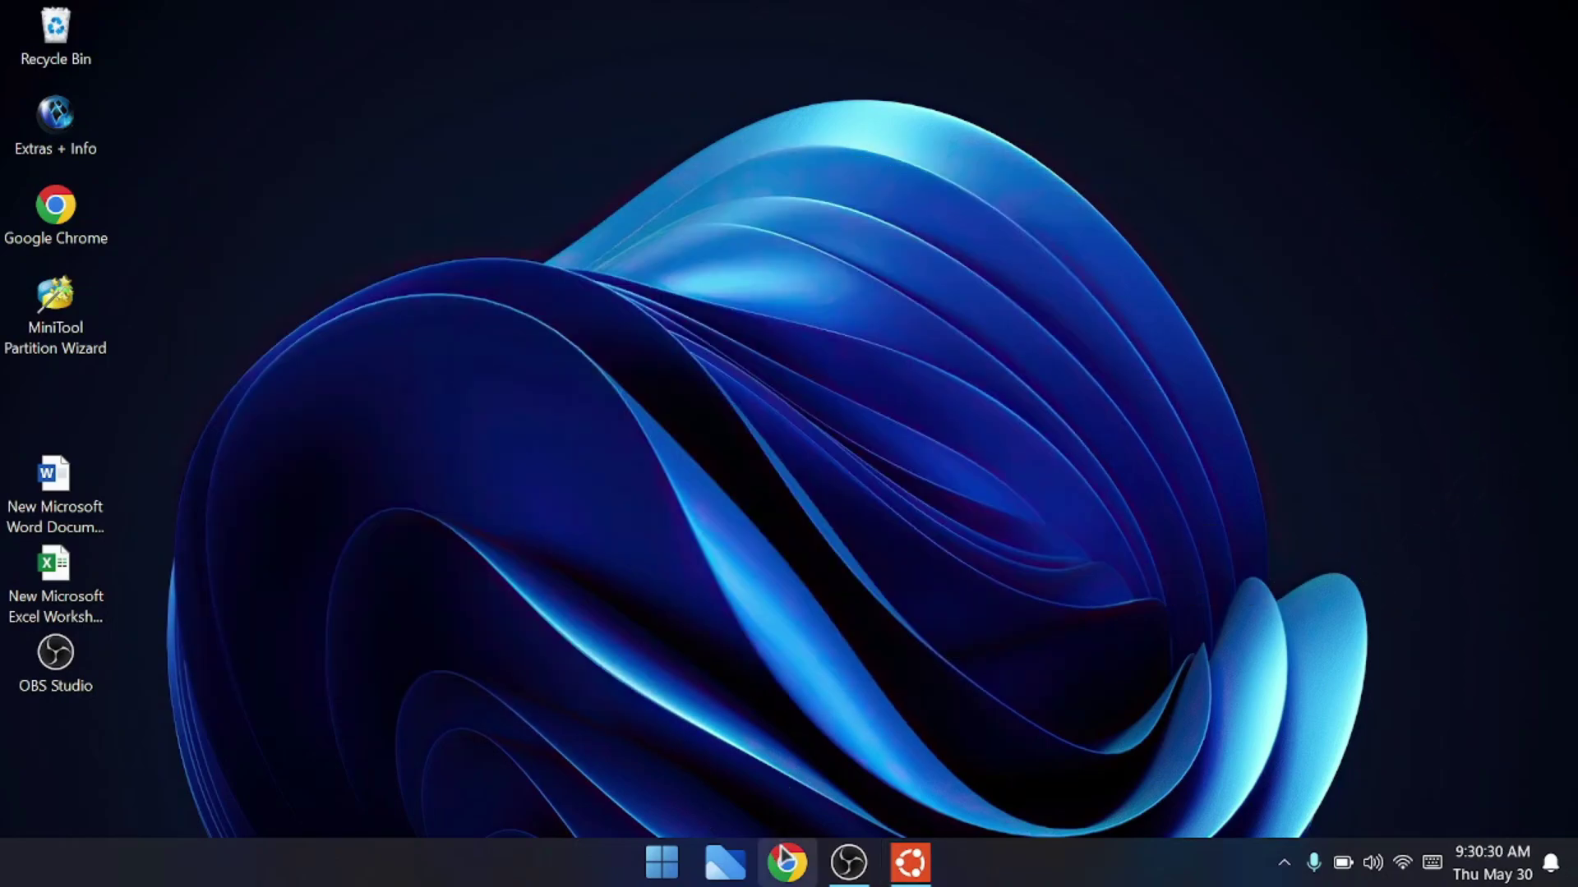
Load cros.tech in Chrome and browse its device list without choosing one.
click(785, 859)
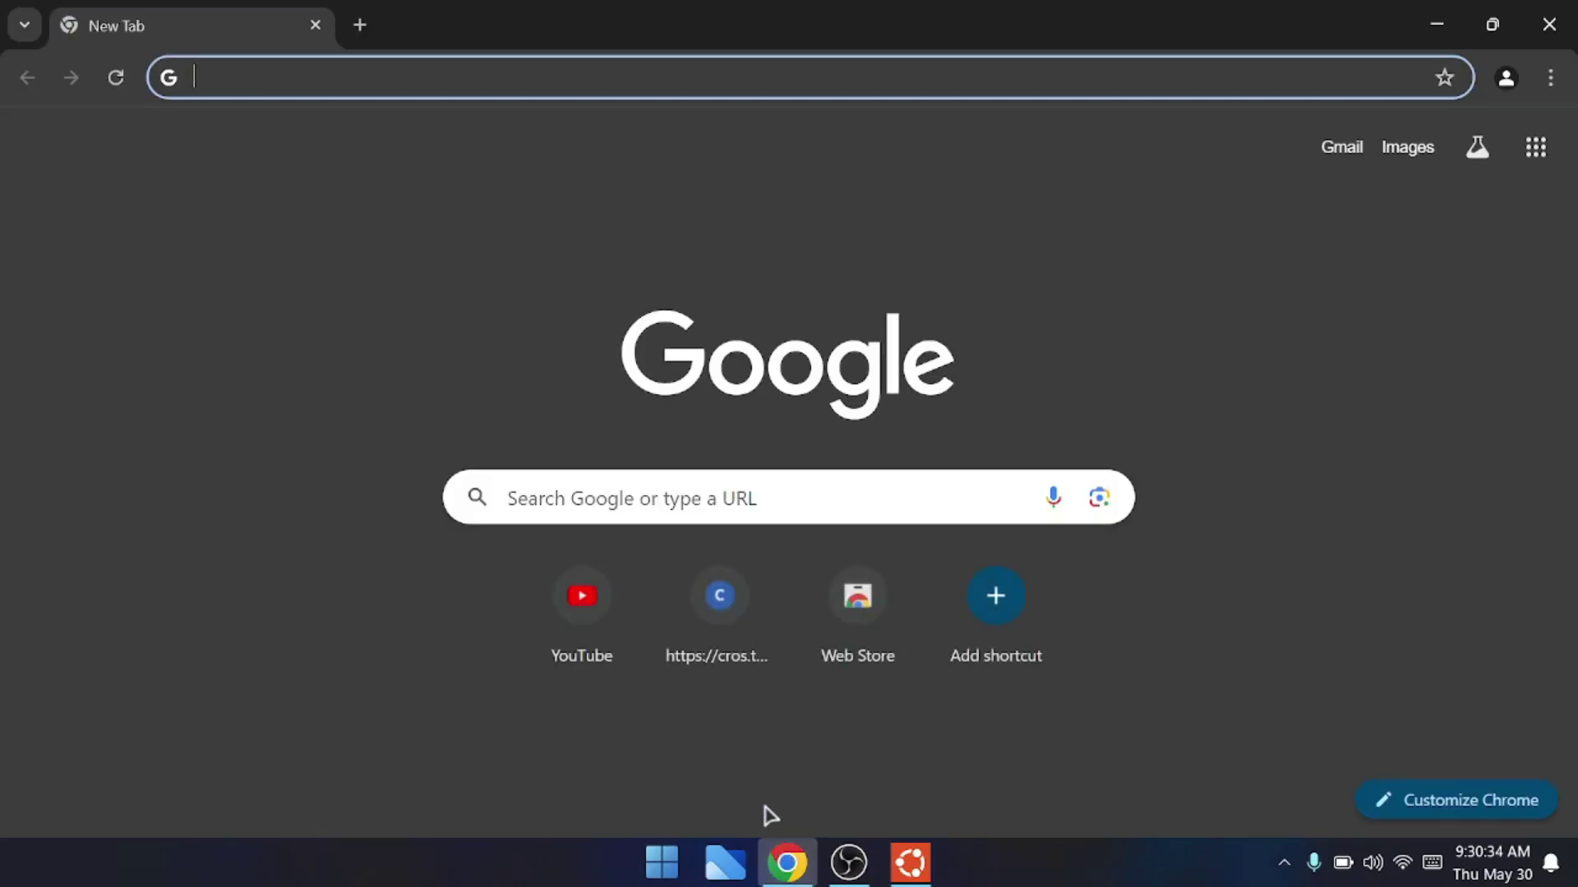
text(cros.tech)
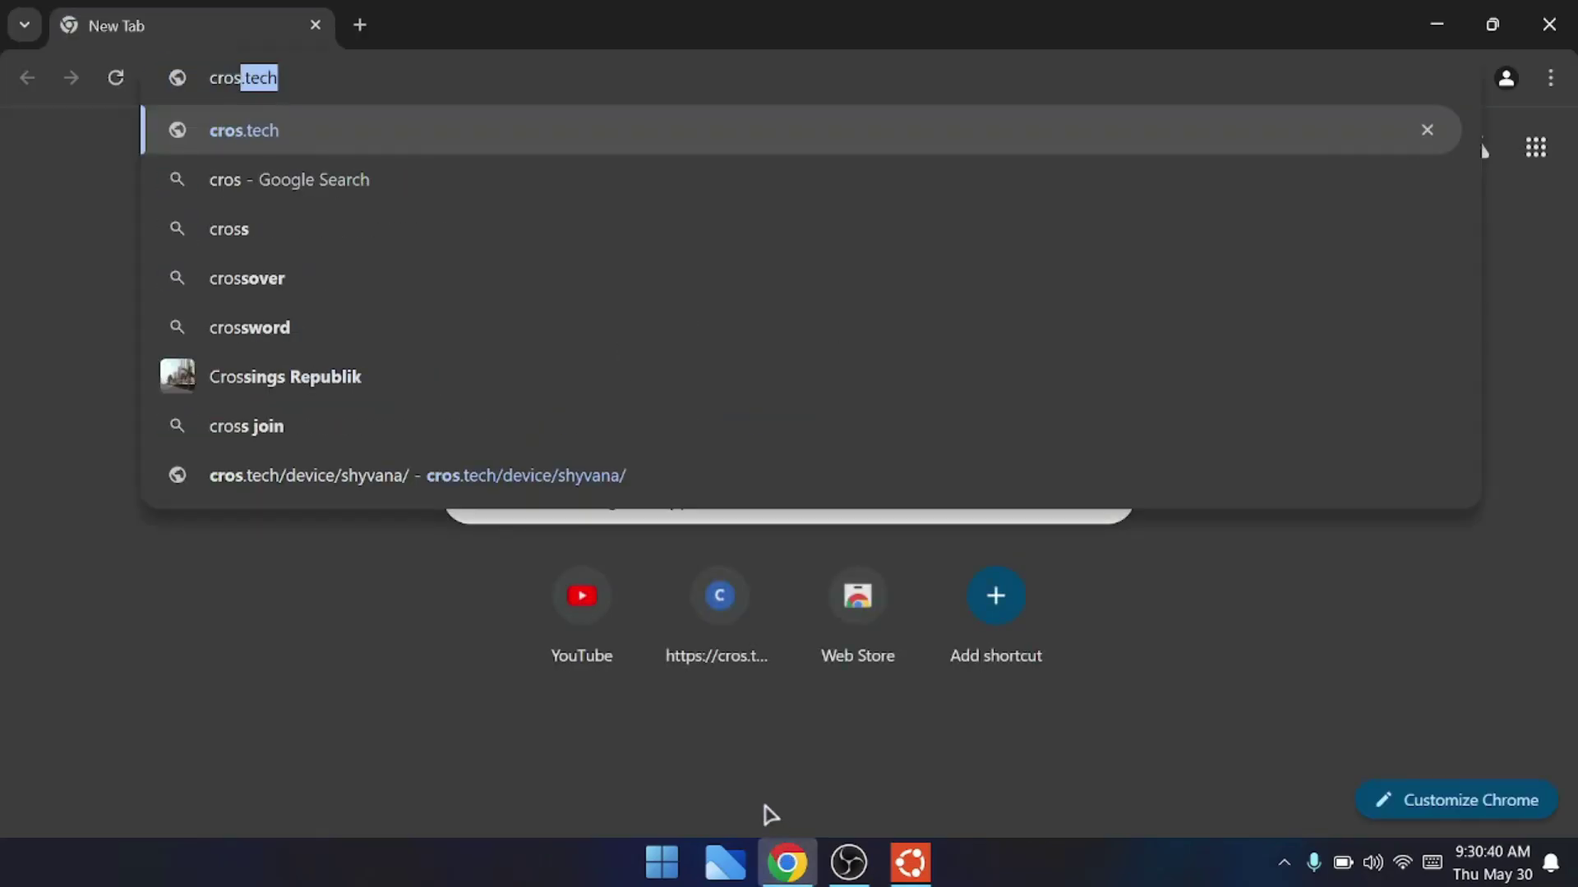
key(Return)
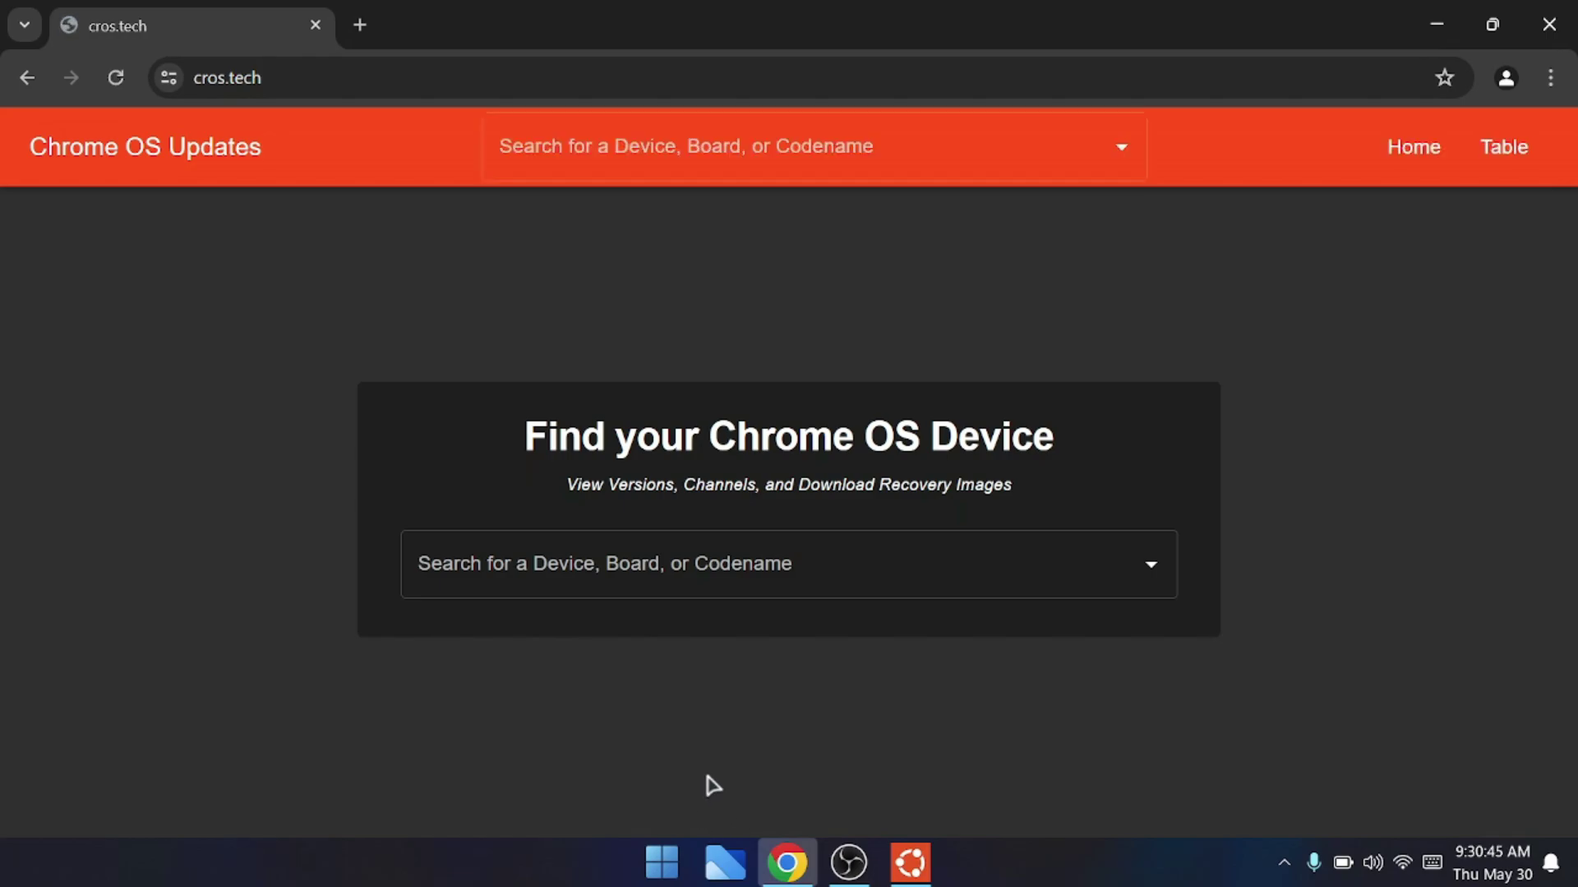
click(891, 584)
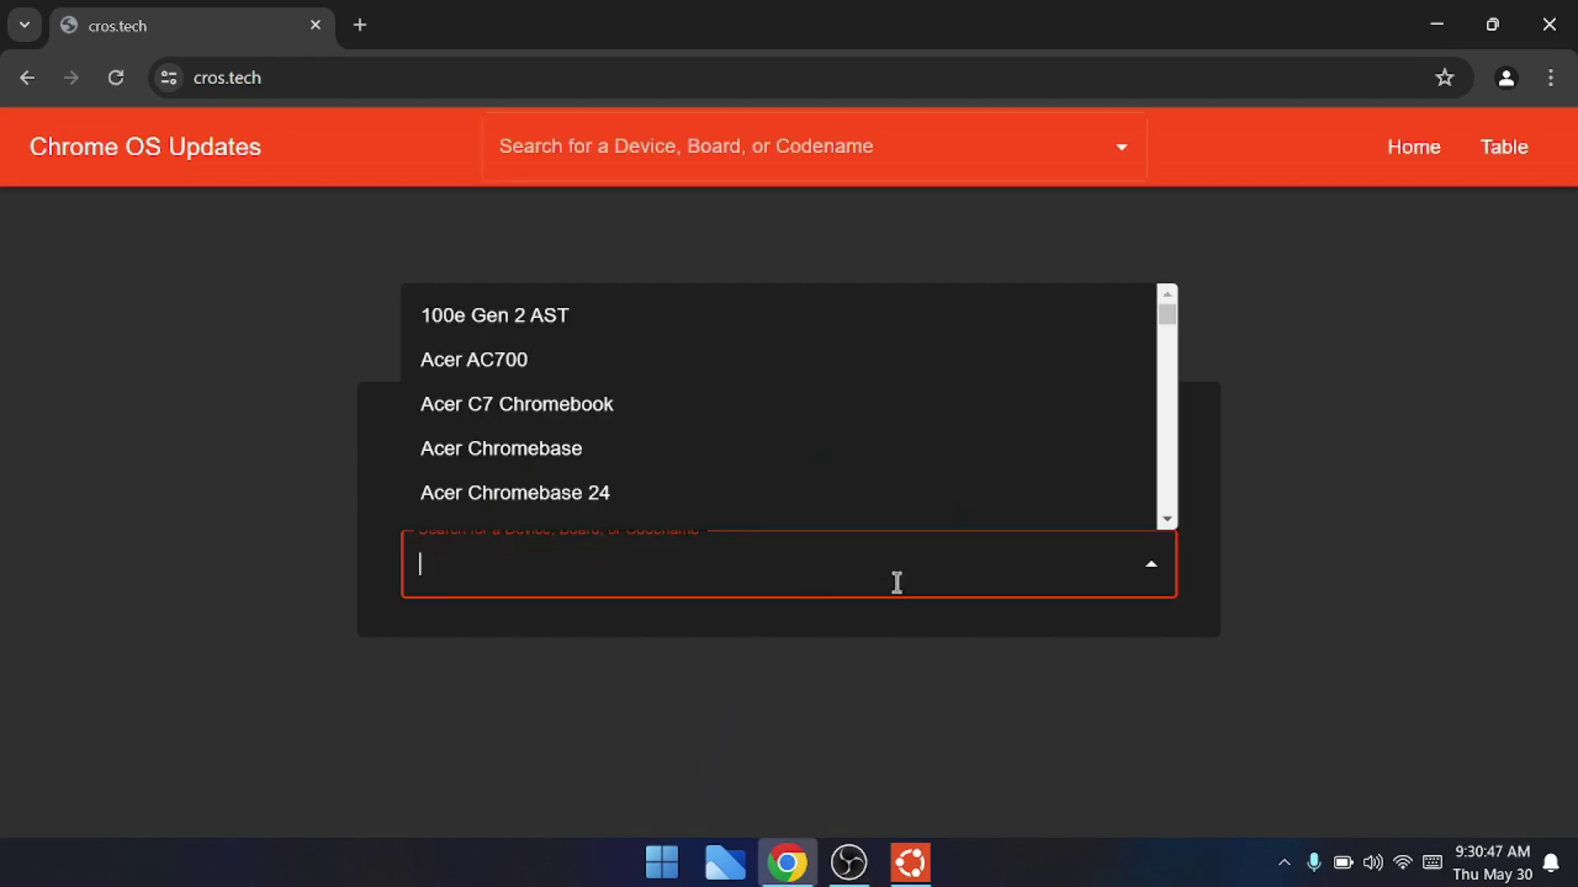
scroll(789, 493, down, 5)
scroll(785, 490, down, 10)
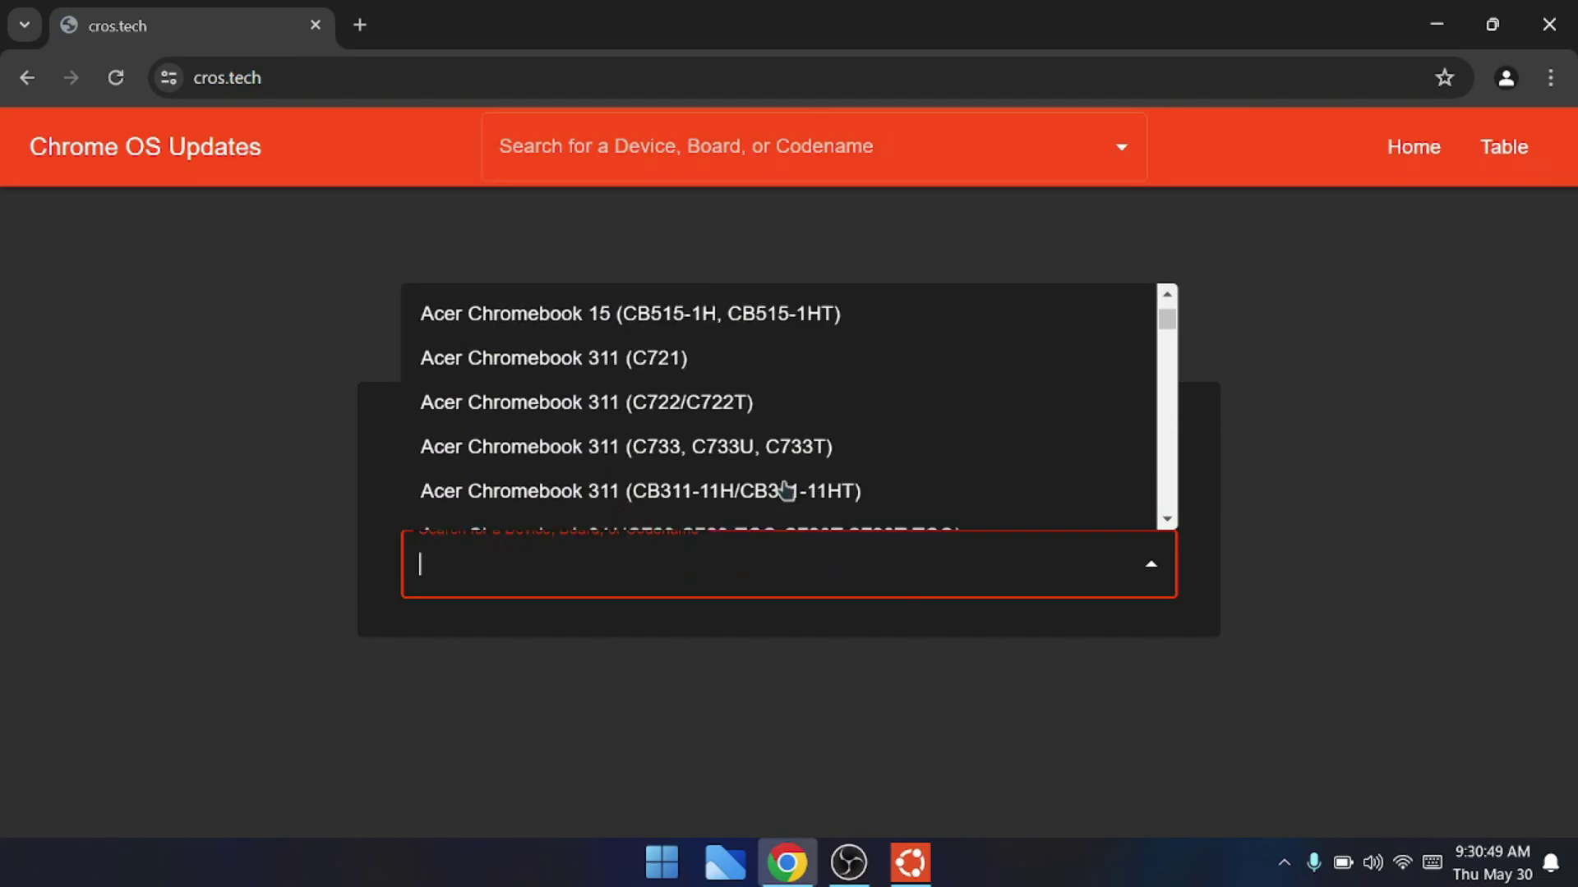
scroll(772, 488, up, 3)
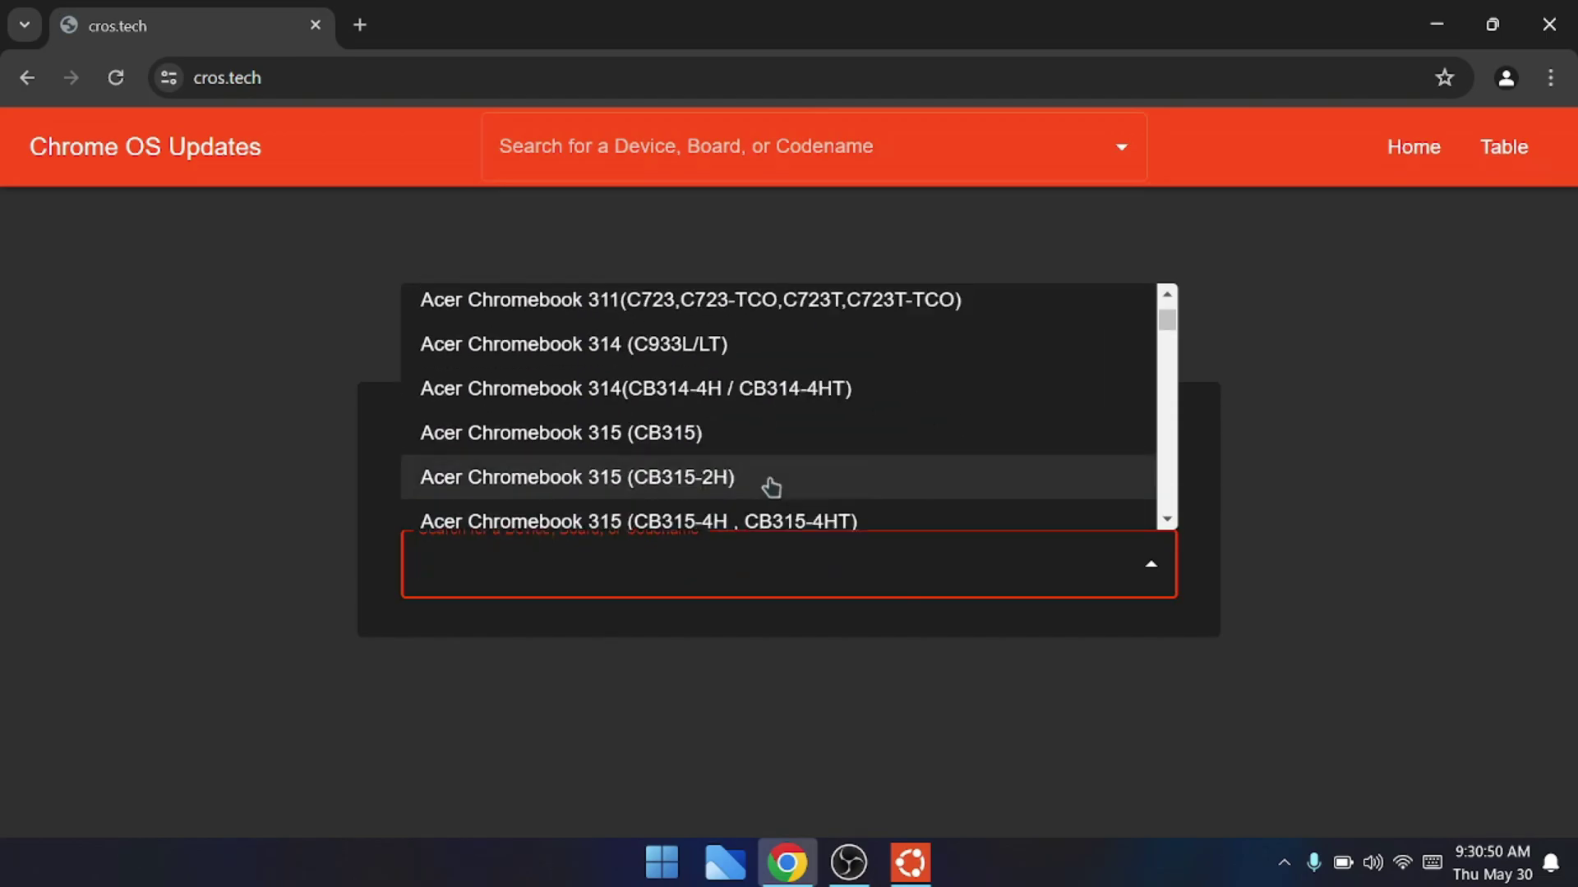
click(372, 437)
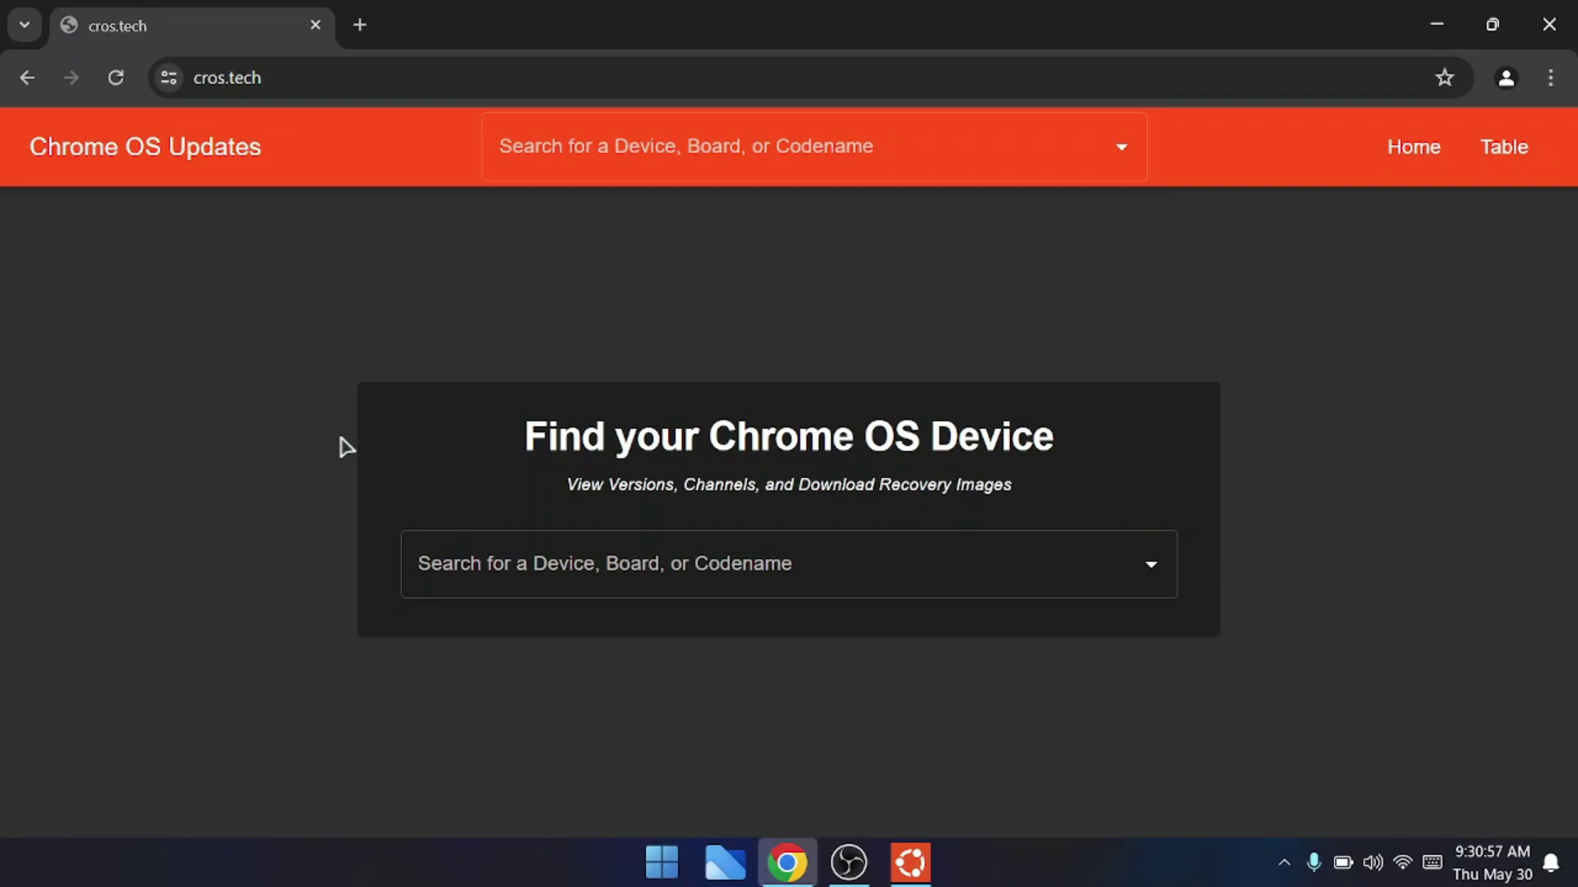
Confirm Virtualization is Enabled for the Intel Core i3-7100U CPU, then minimize Task Manager.
right_click(661, 861)
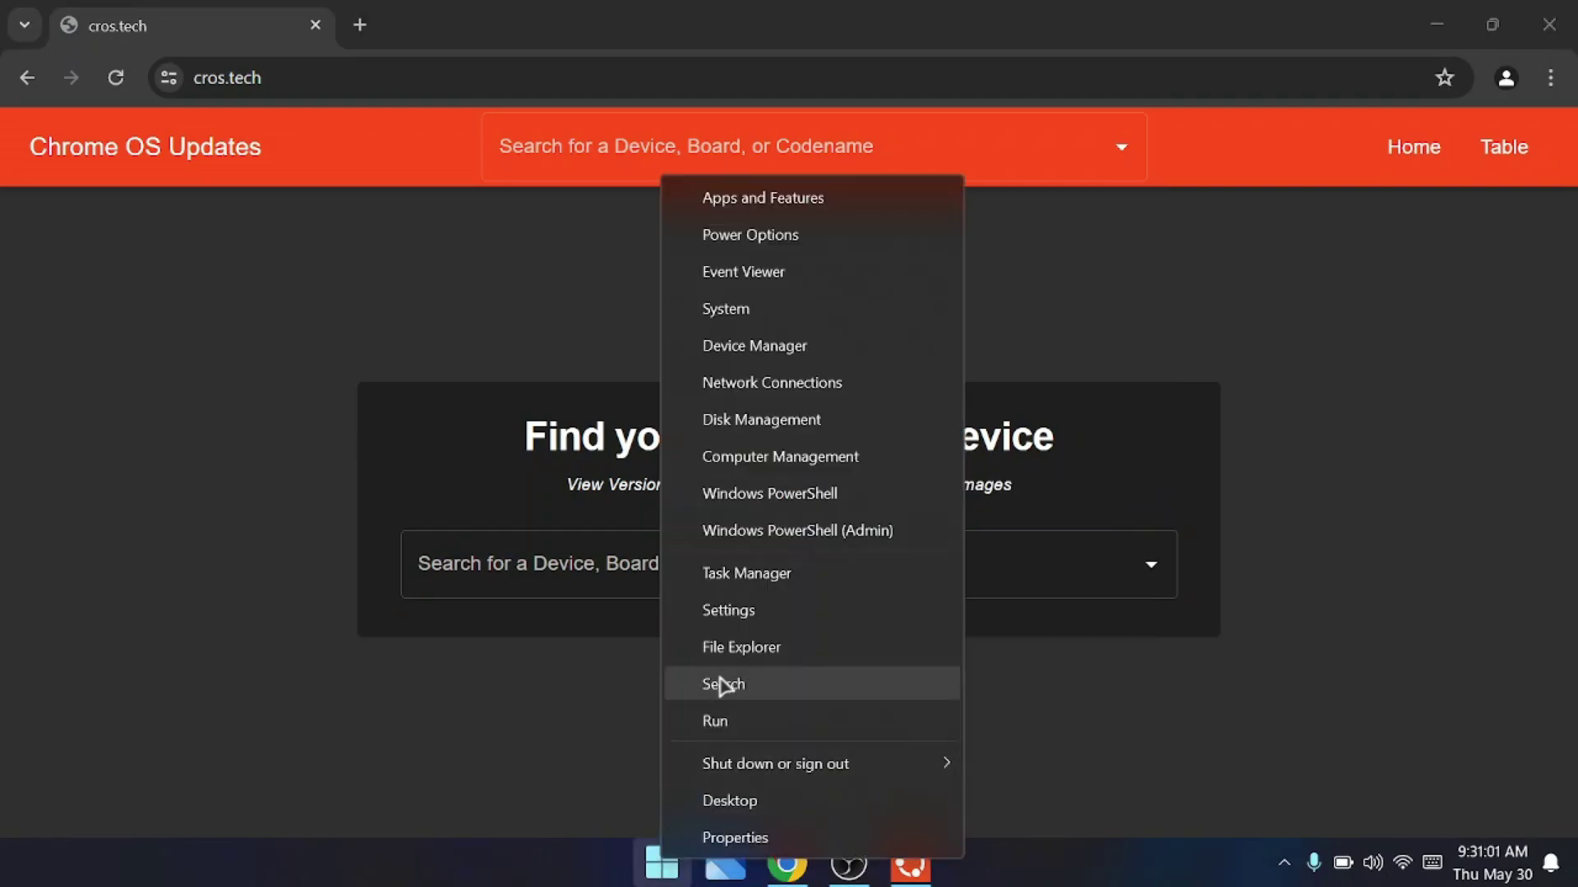
click(753, 588)
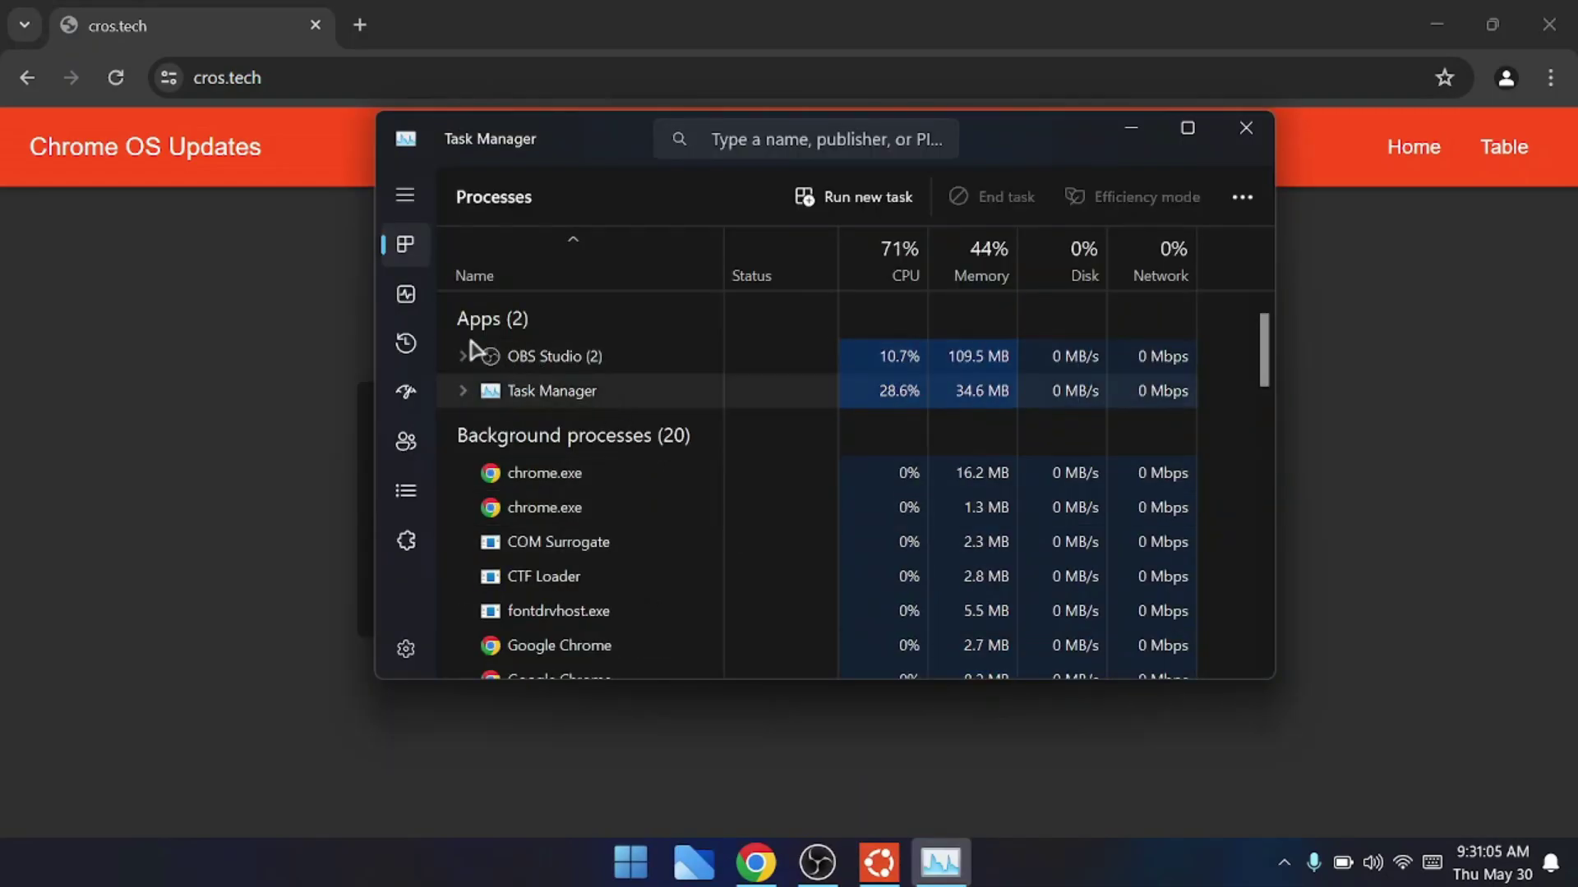
click(423, 304)
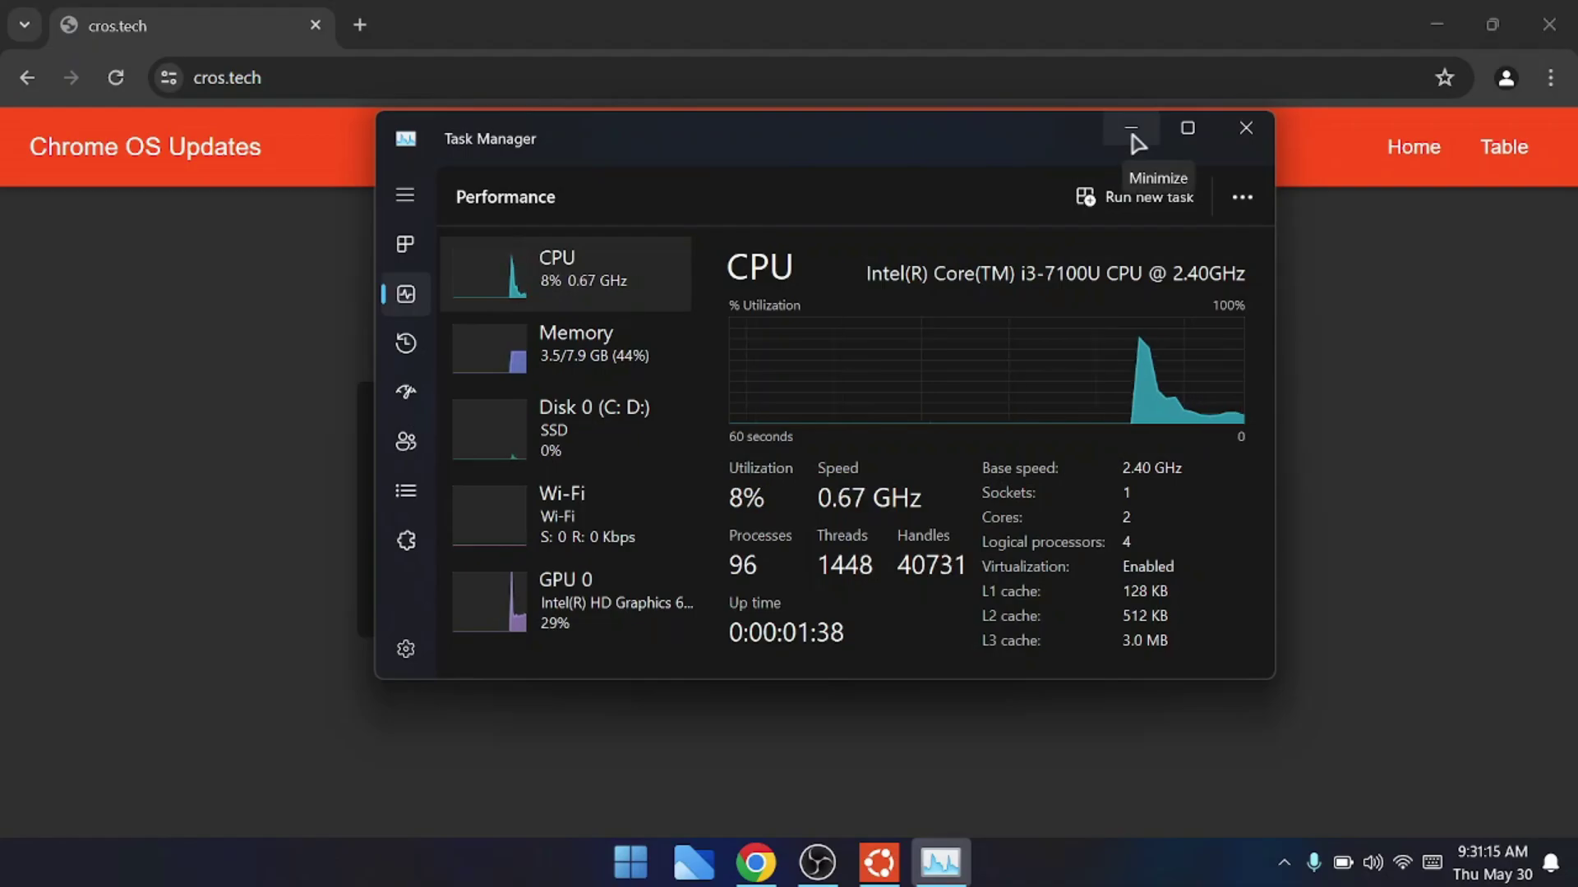
click(1131, 135)
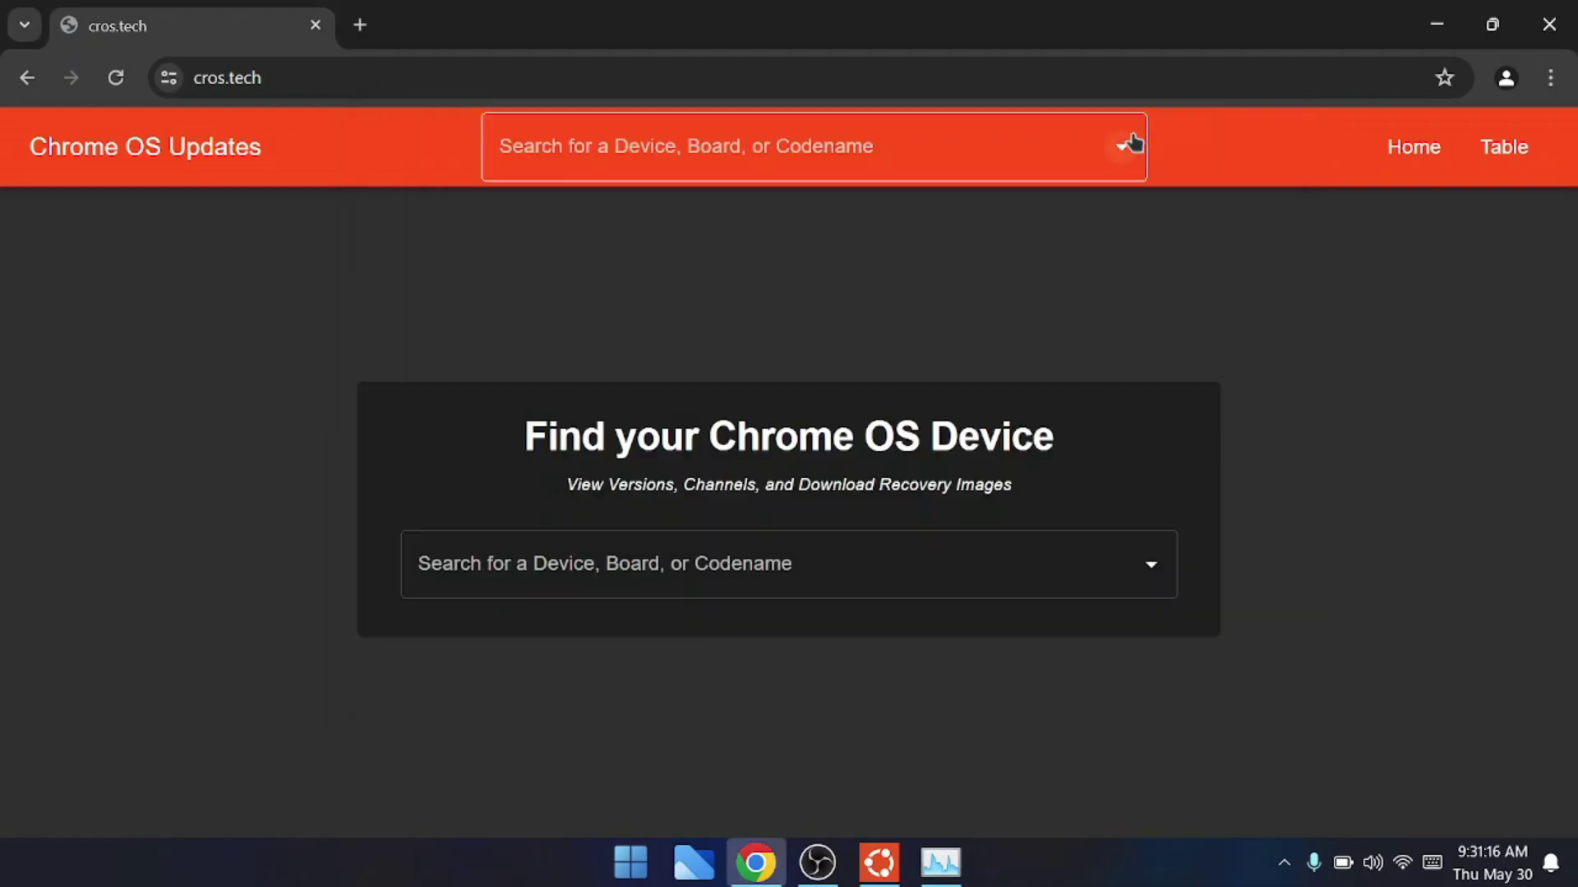
Find the shyvana device on cros.tech and download its version 124 recovery image.
click(681, 562)
text(shyv)
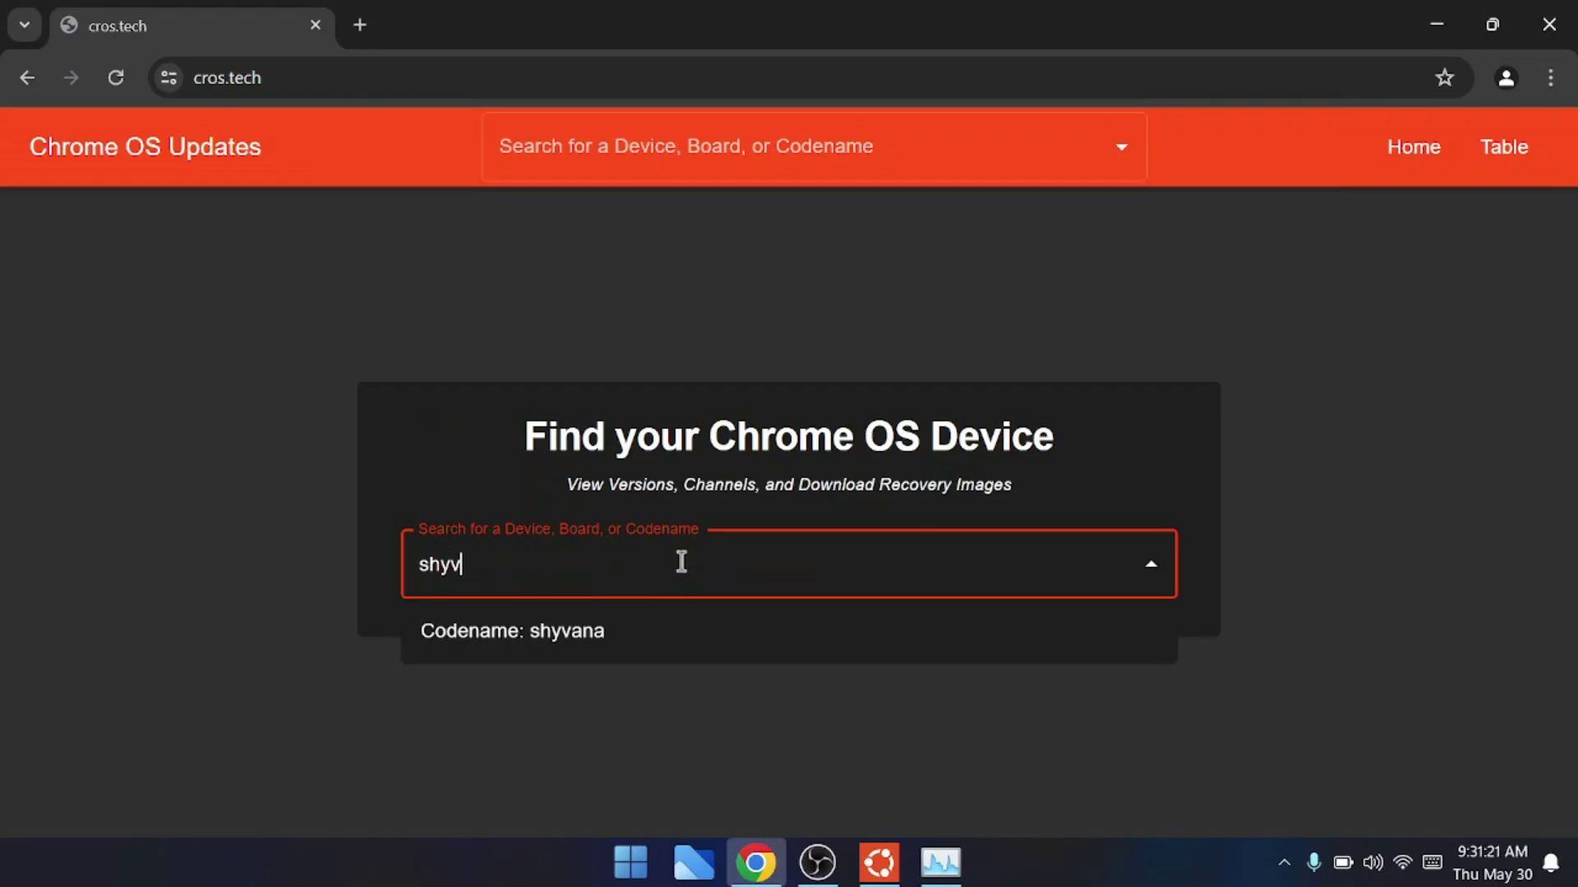
click(597, 633)
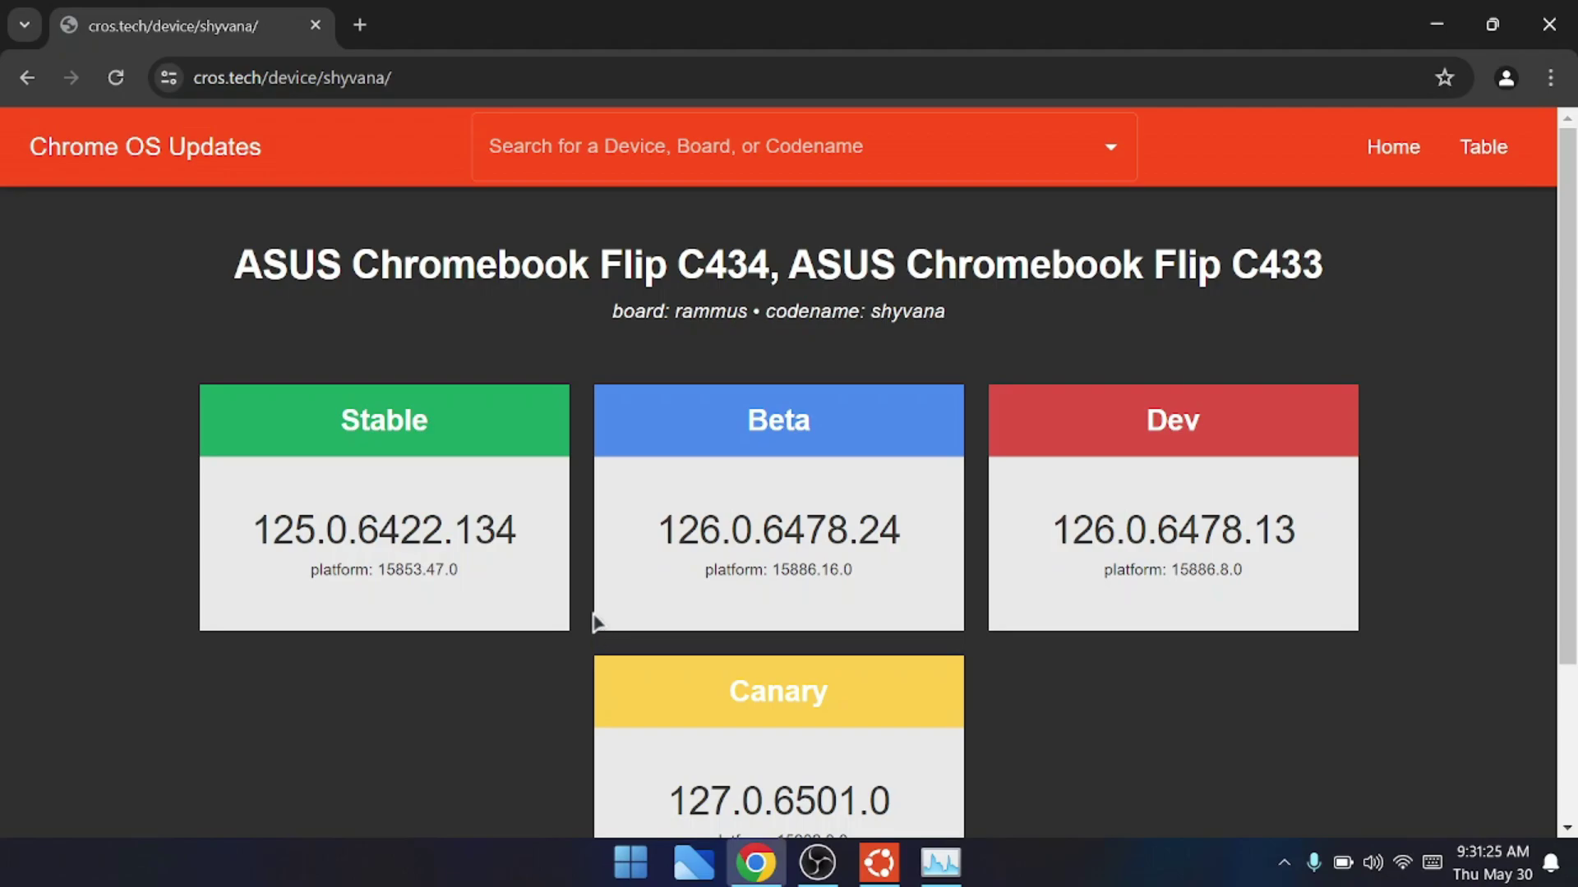
scroll(596, 622, down, 3)
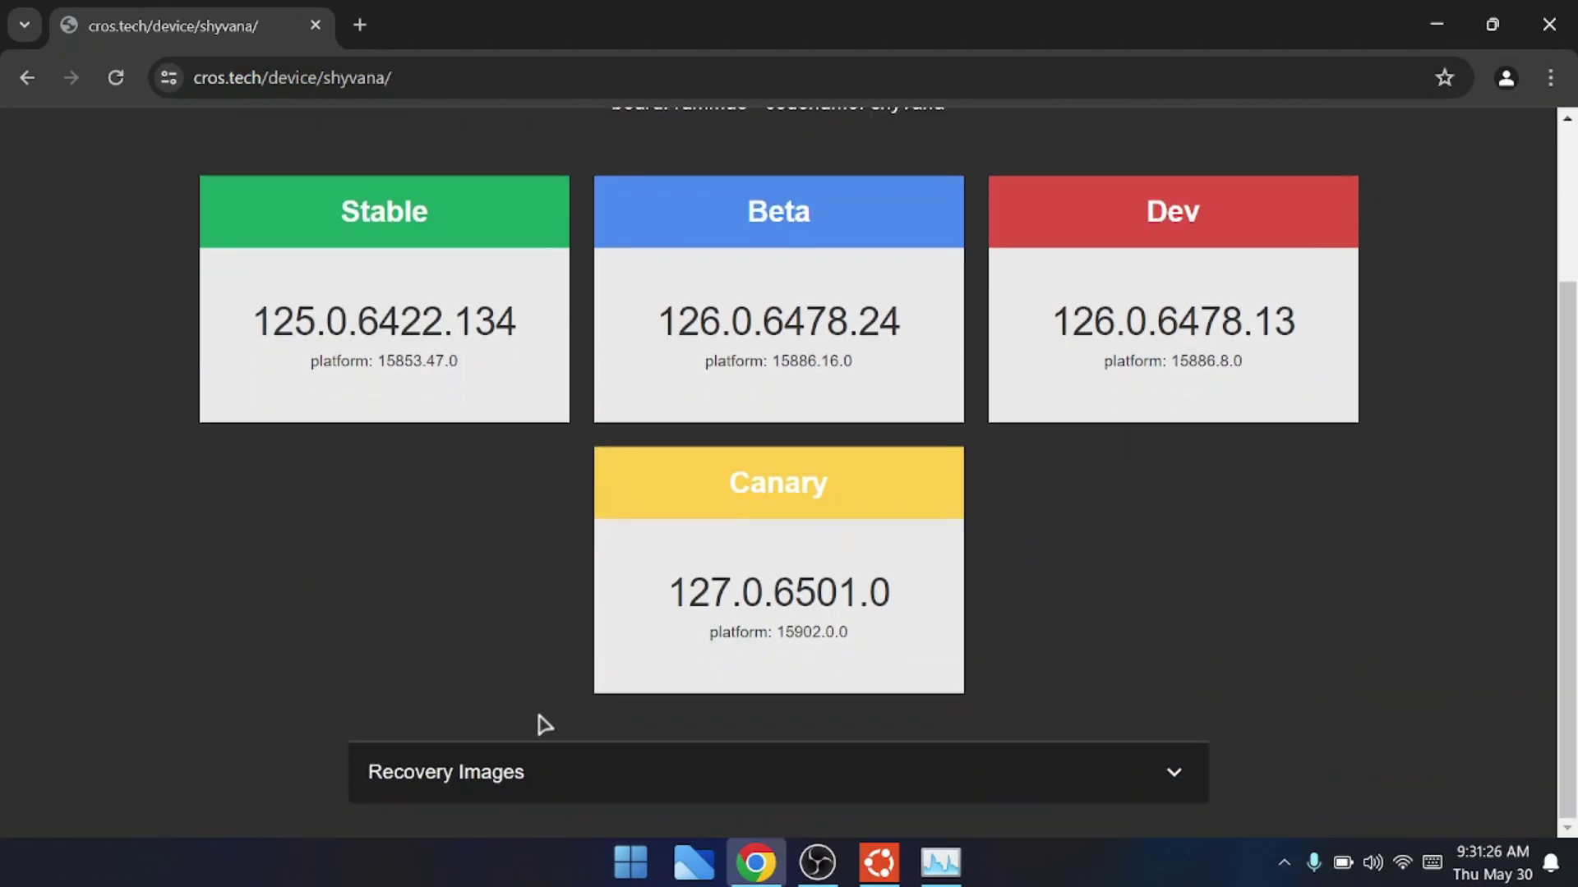
click(1170, 786)
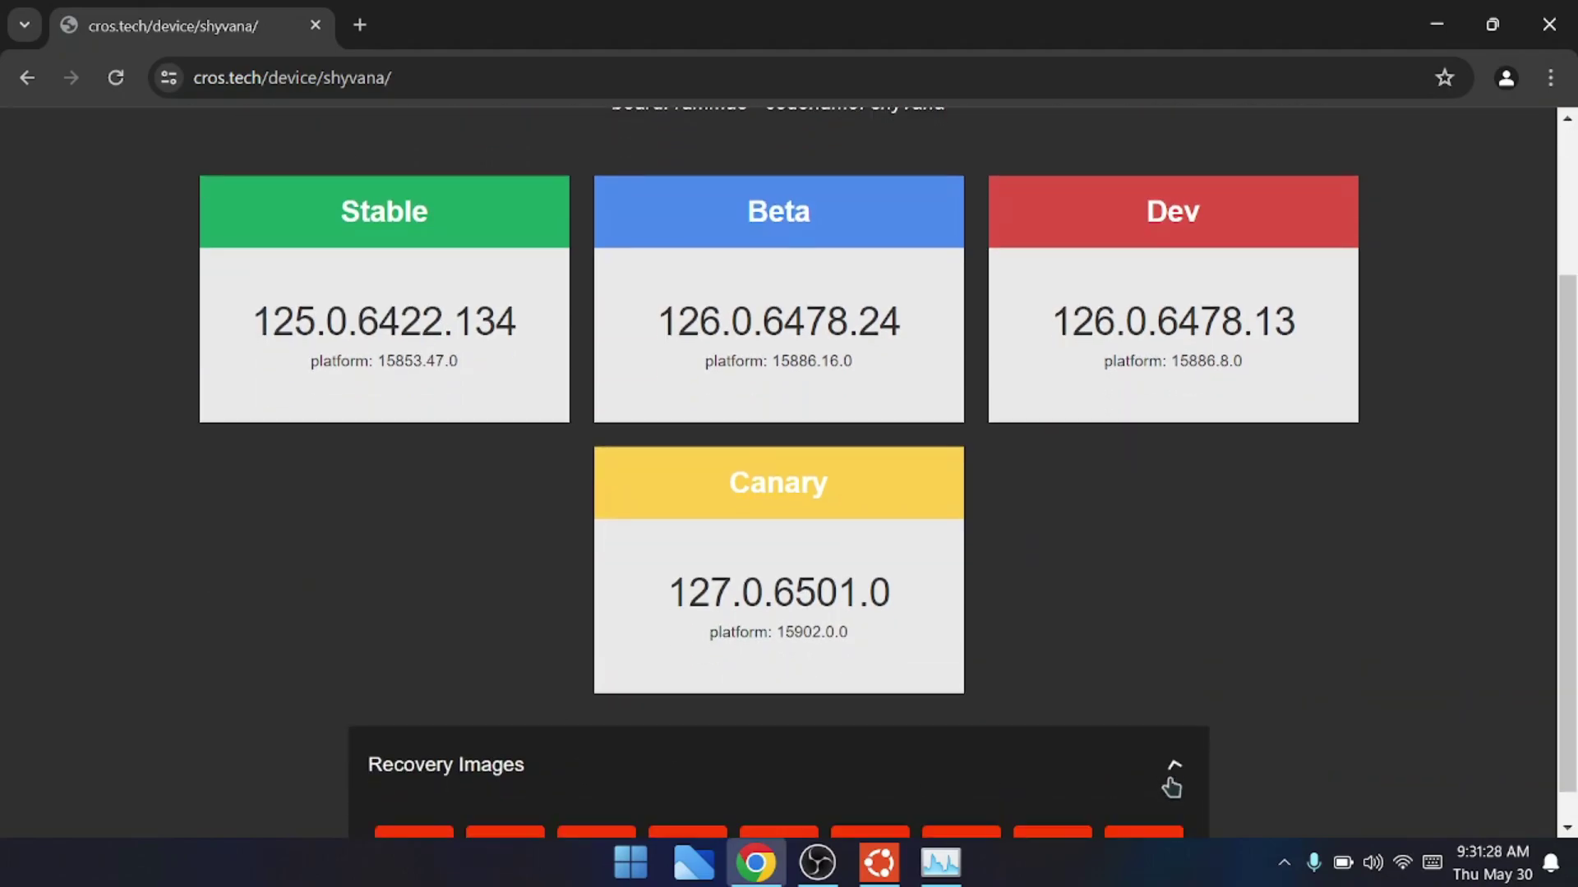
scroll(1170, 789, down, 1)
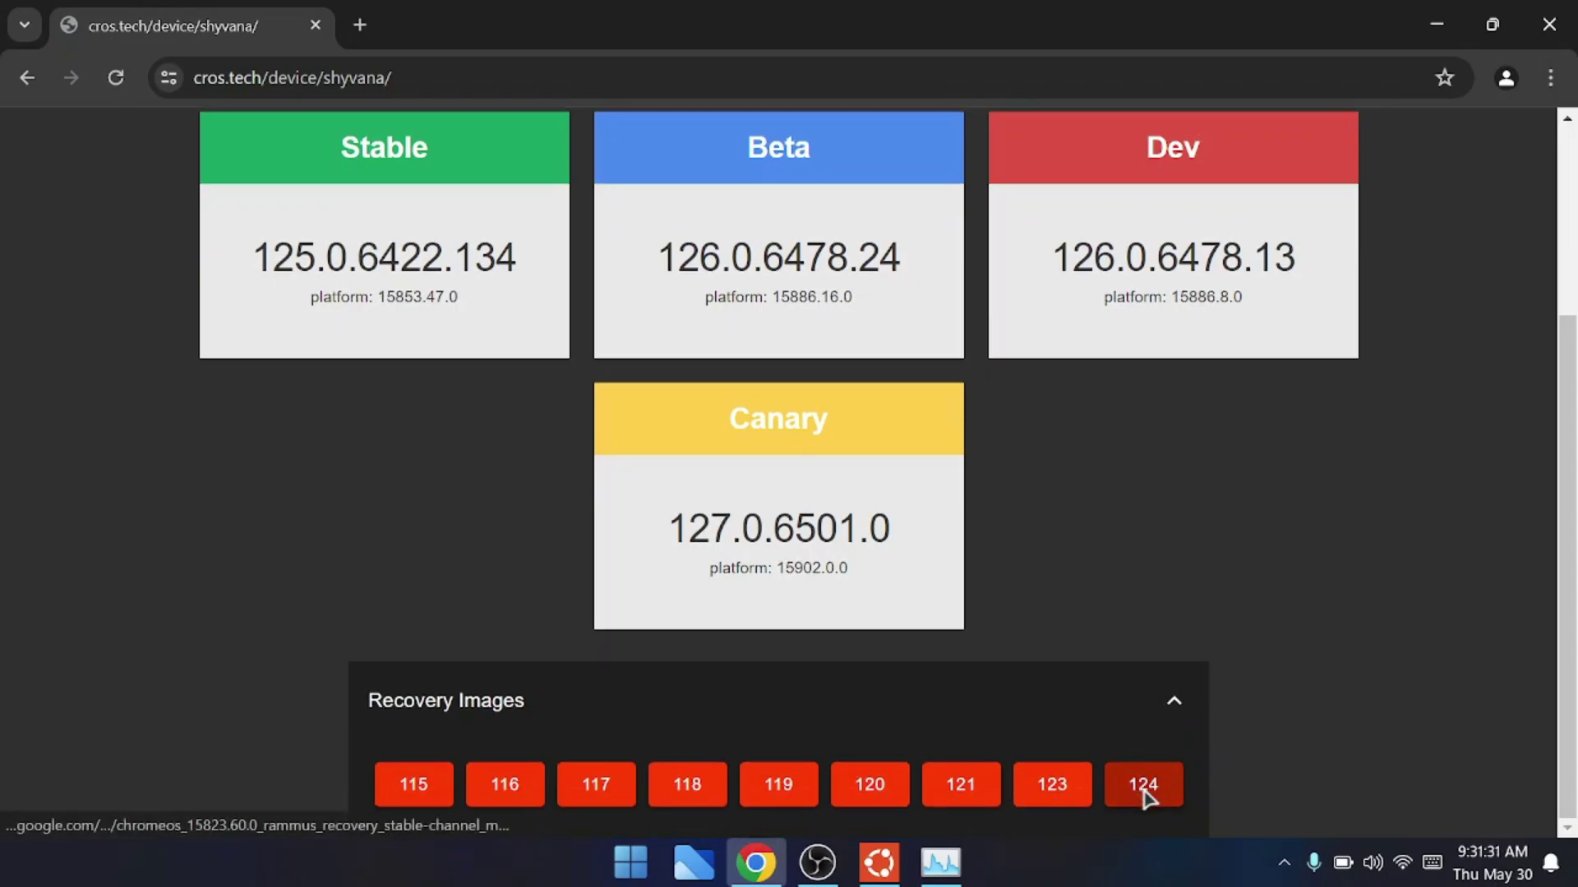
click(1142, 790)
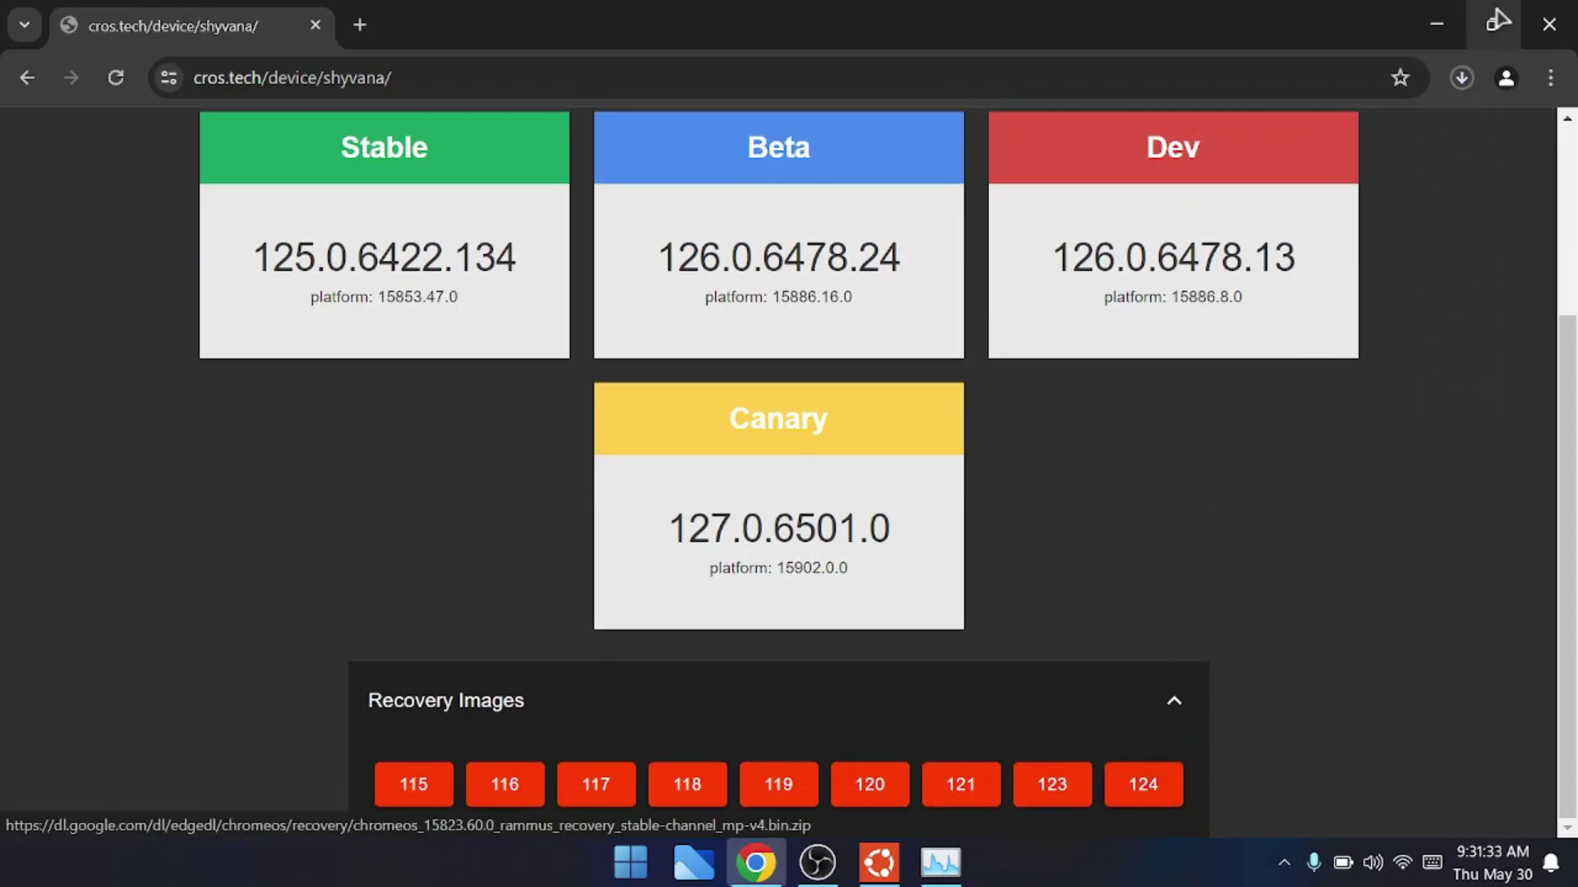
click(1460, 80)
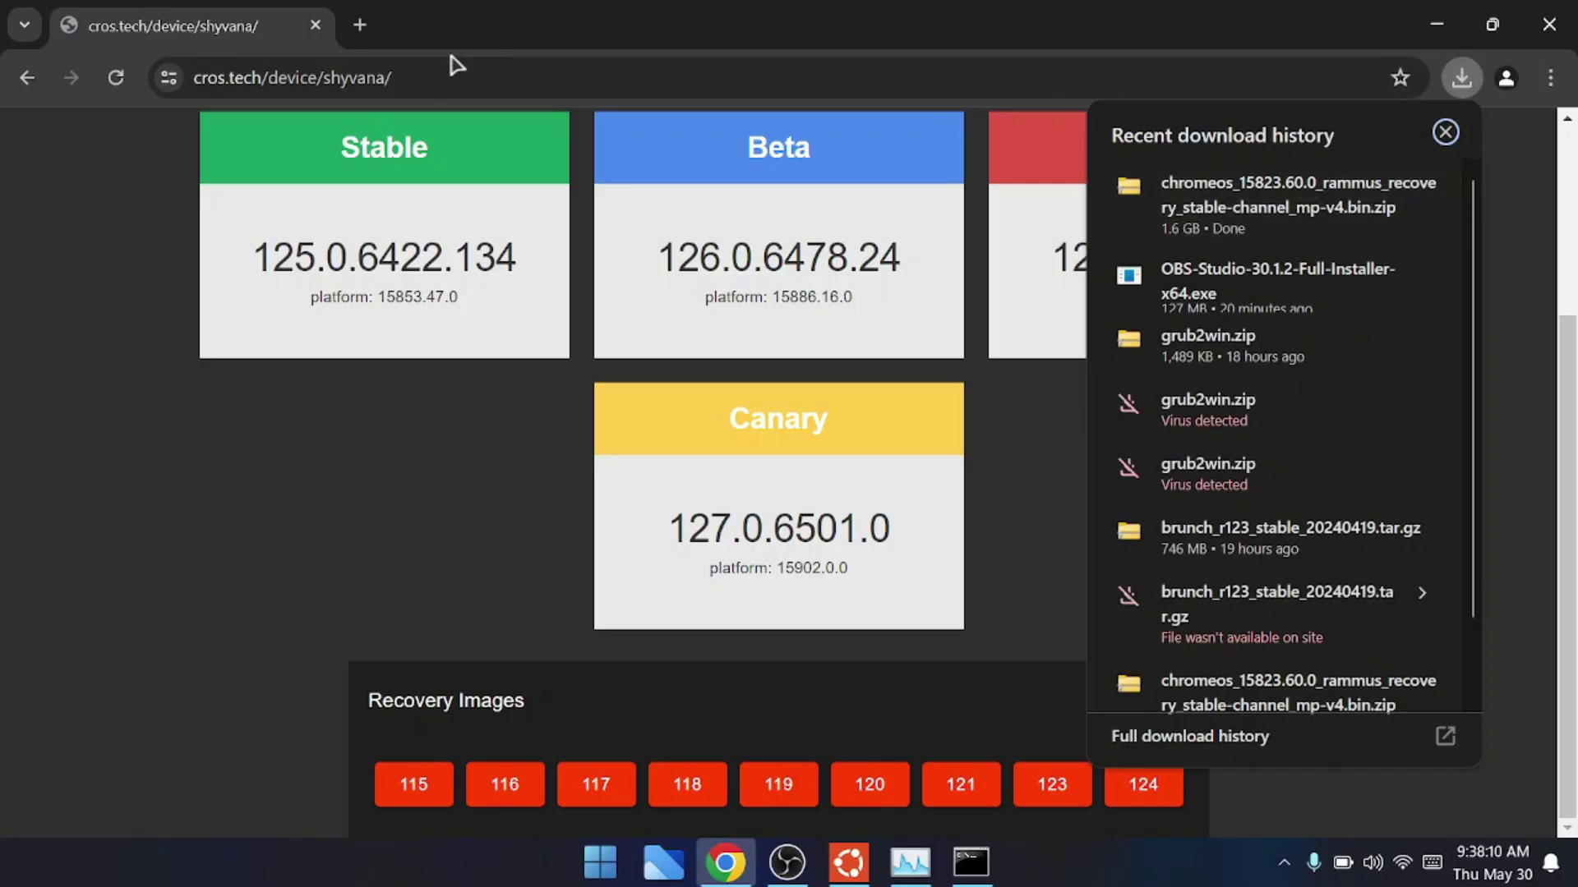
click(360, 26)
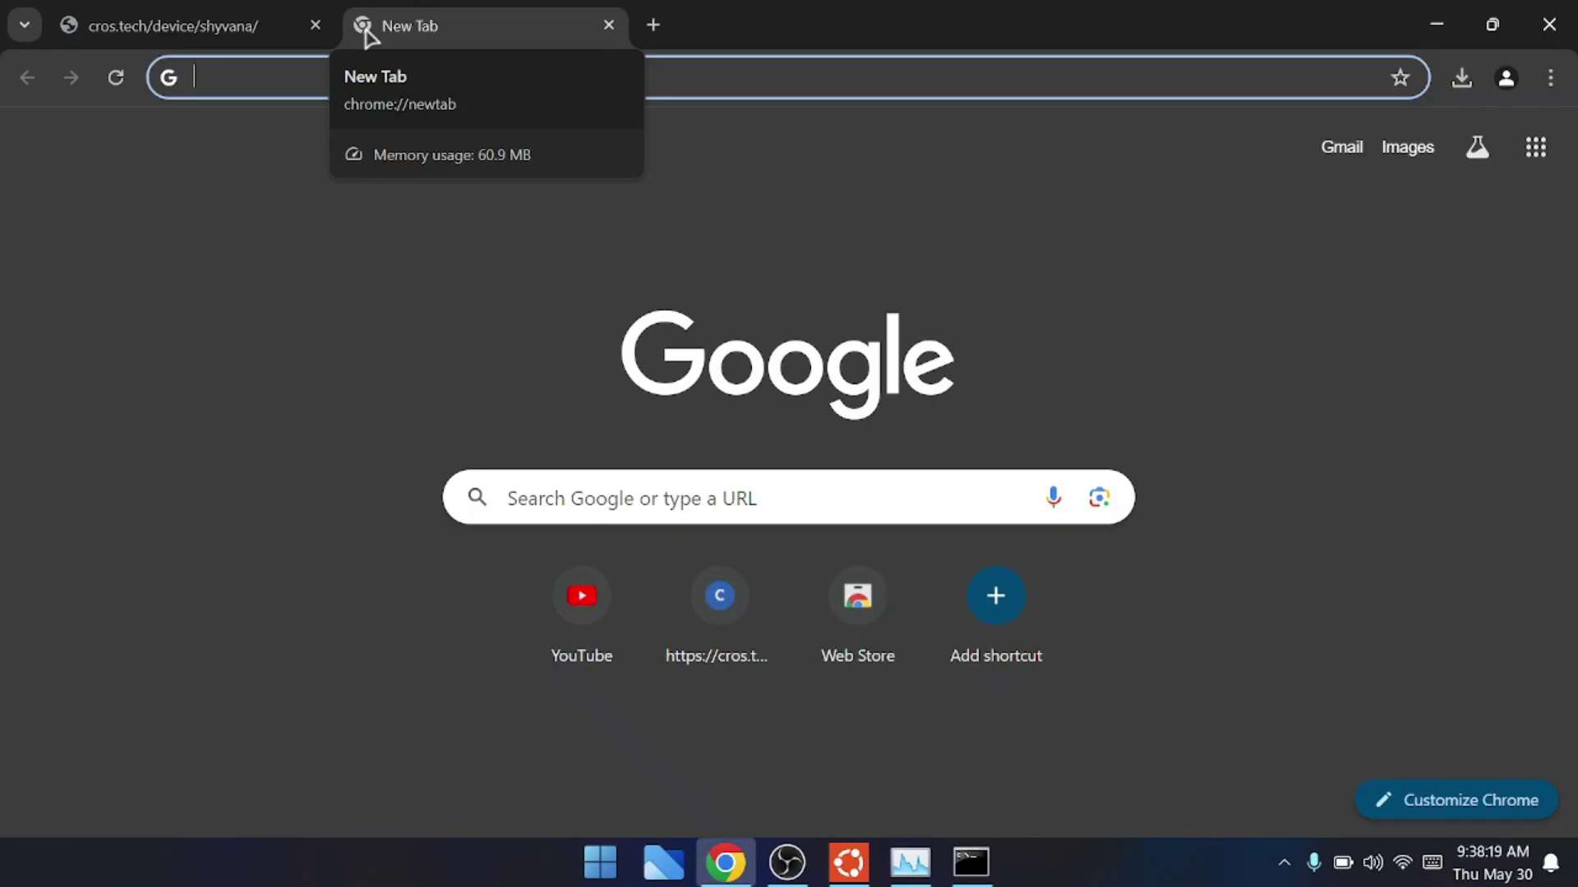
Search 'brunch github' and open the latest r123 release of the sebanc/brunch repository.
text(bru)
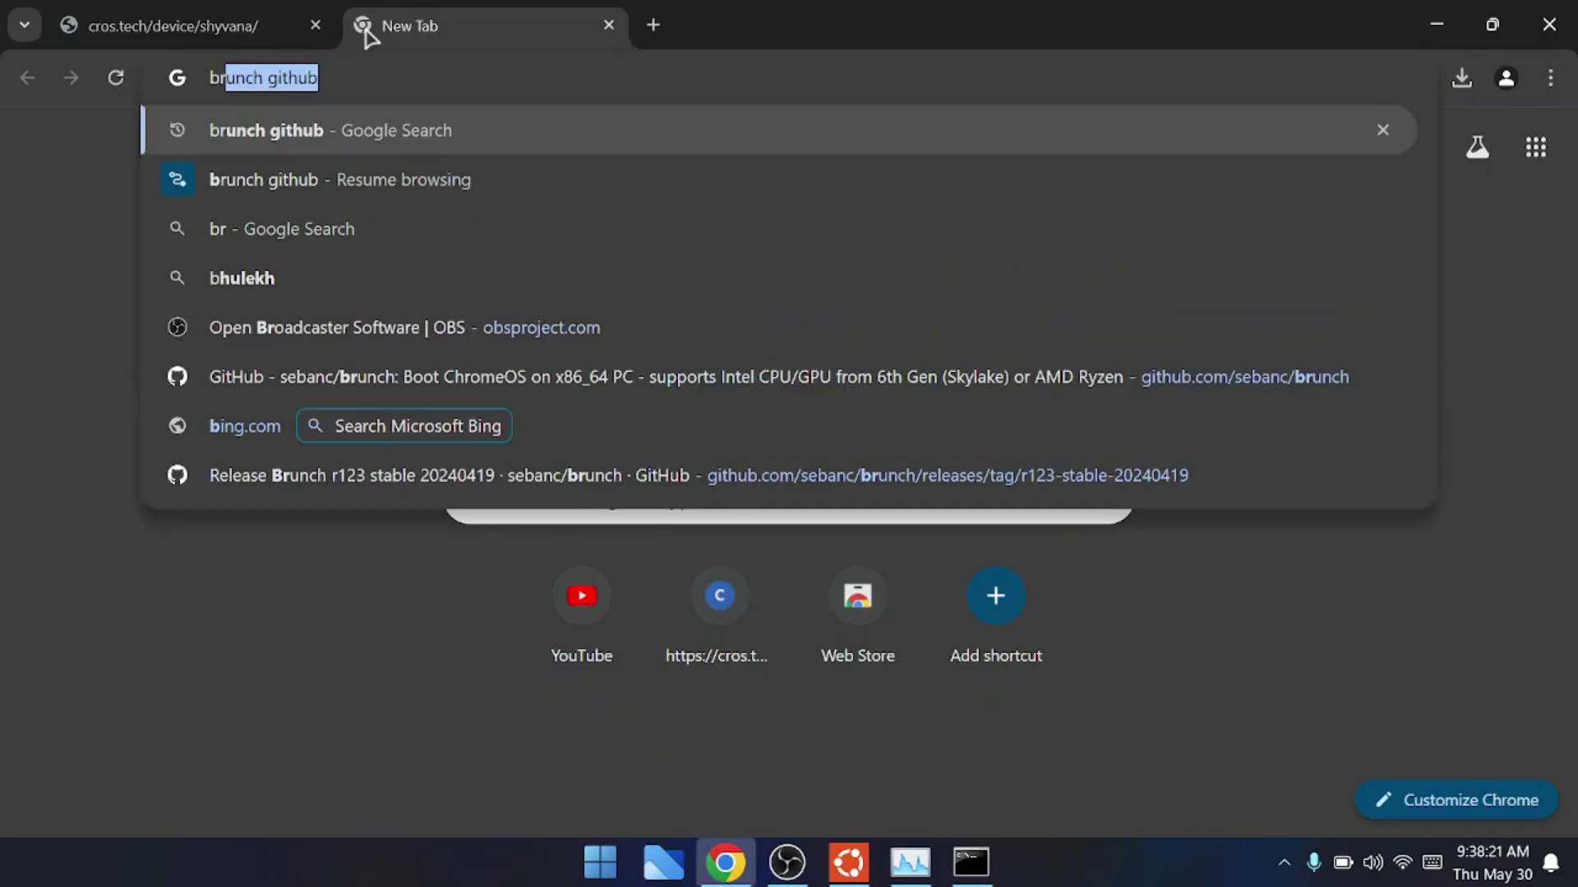
text(nch g)
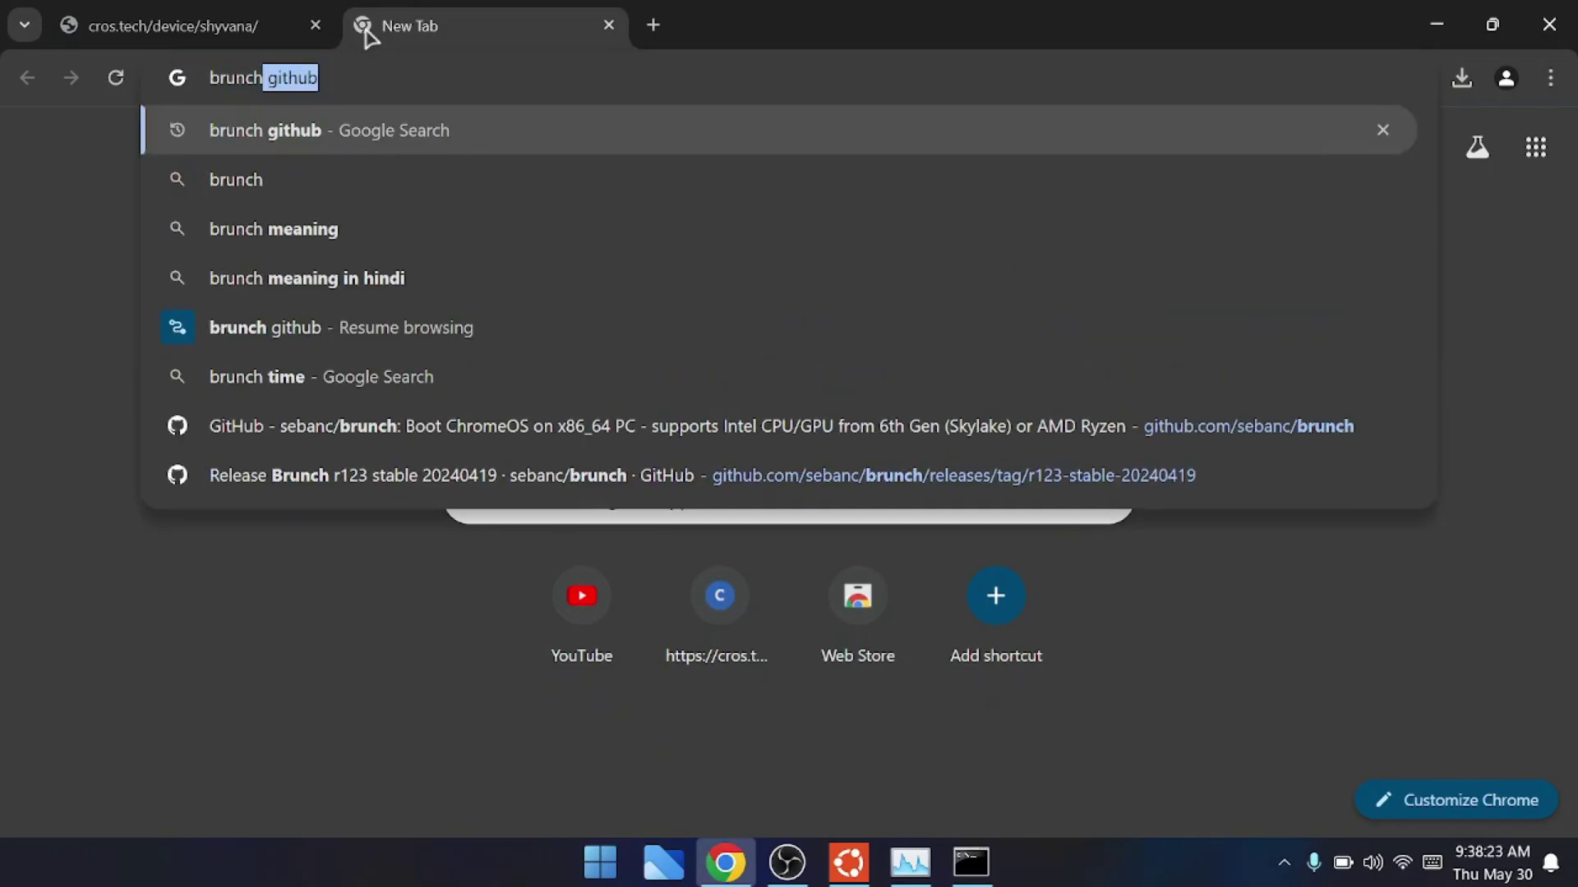
text(ithub)
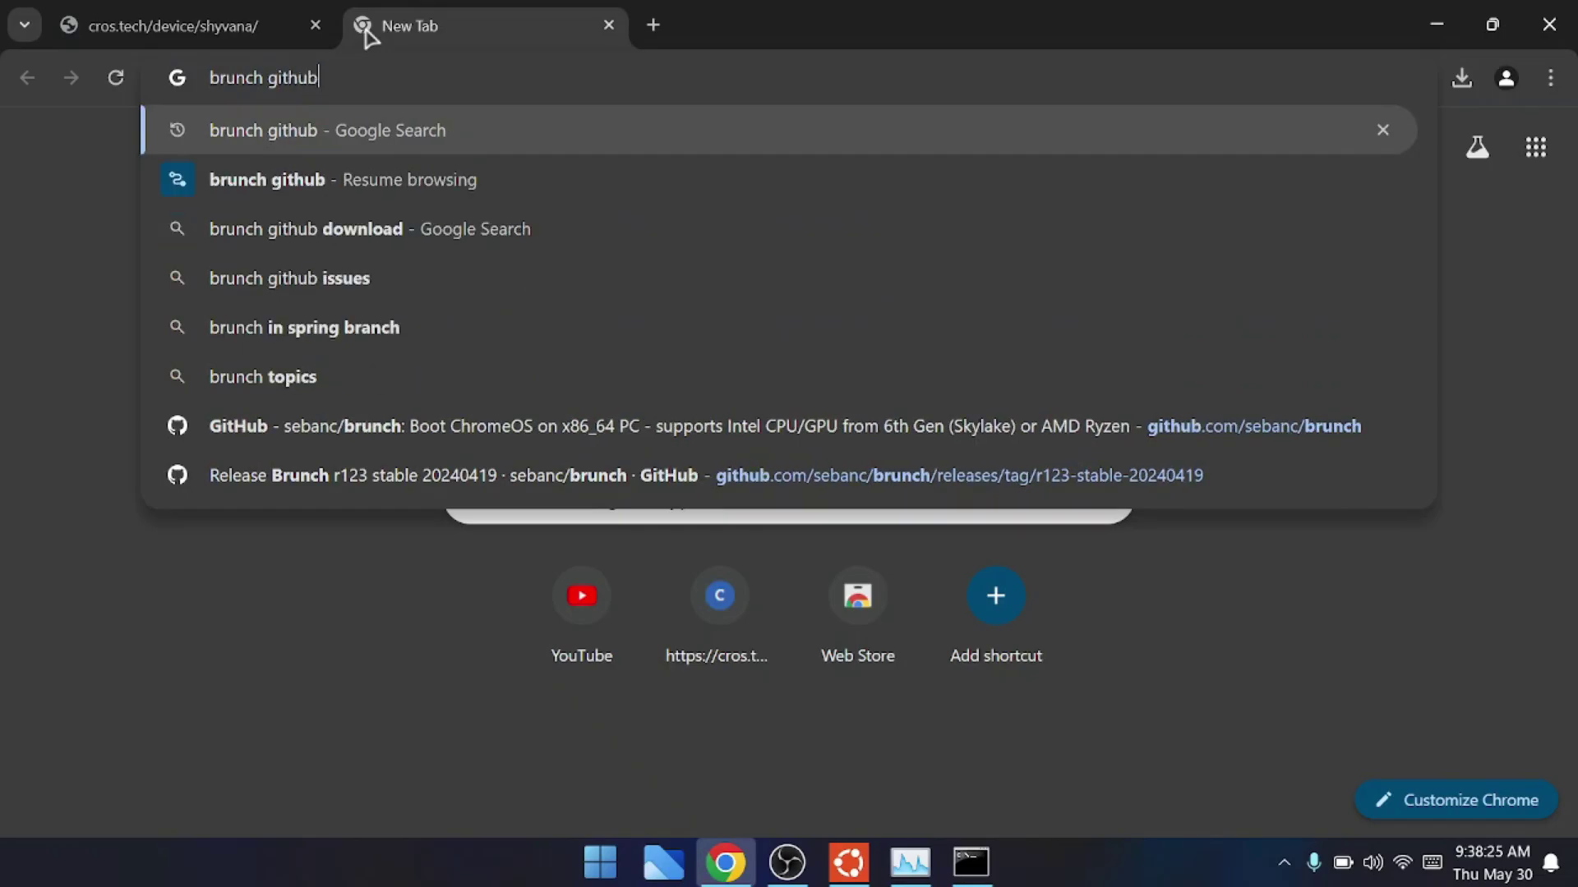
key(Return)
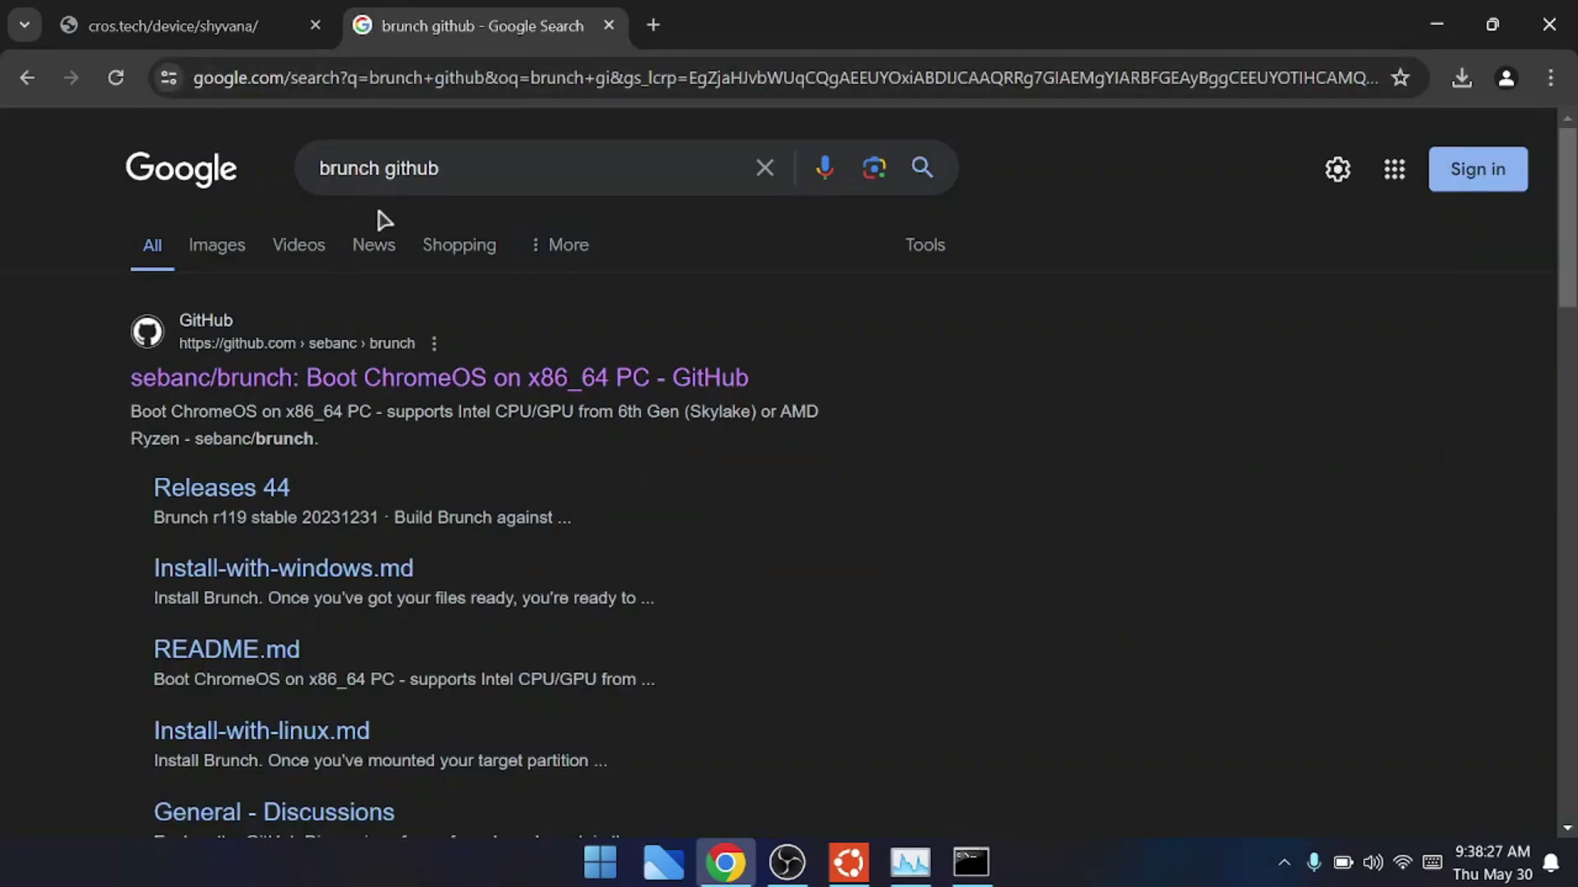
click(321, 378)
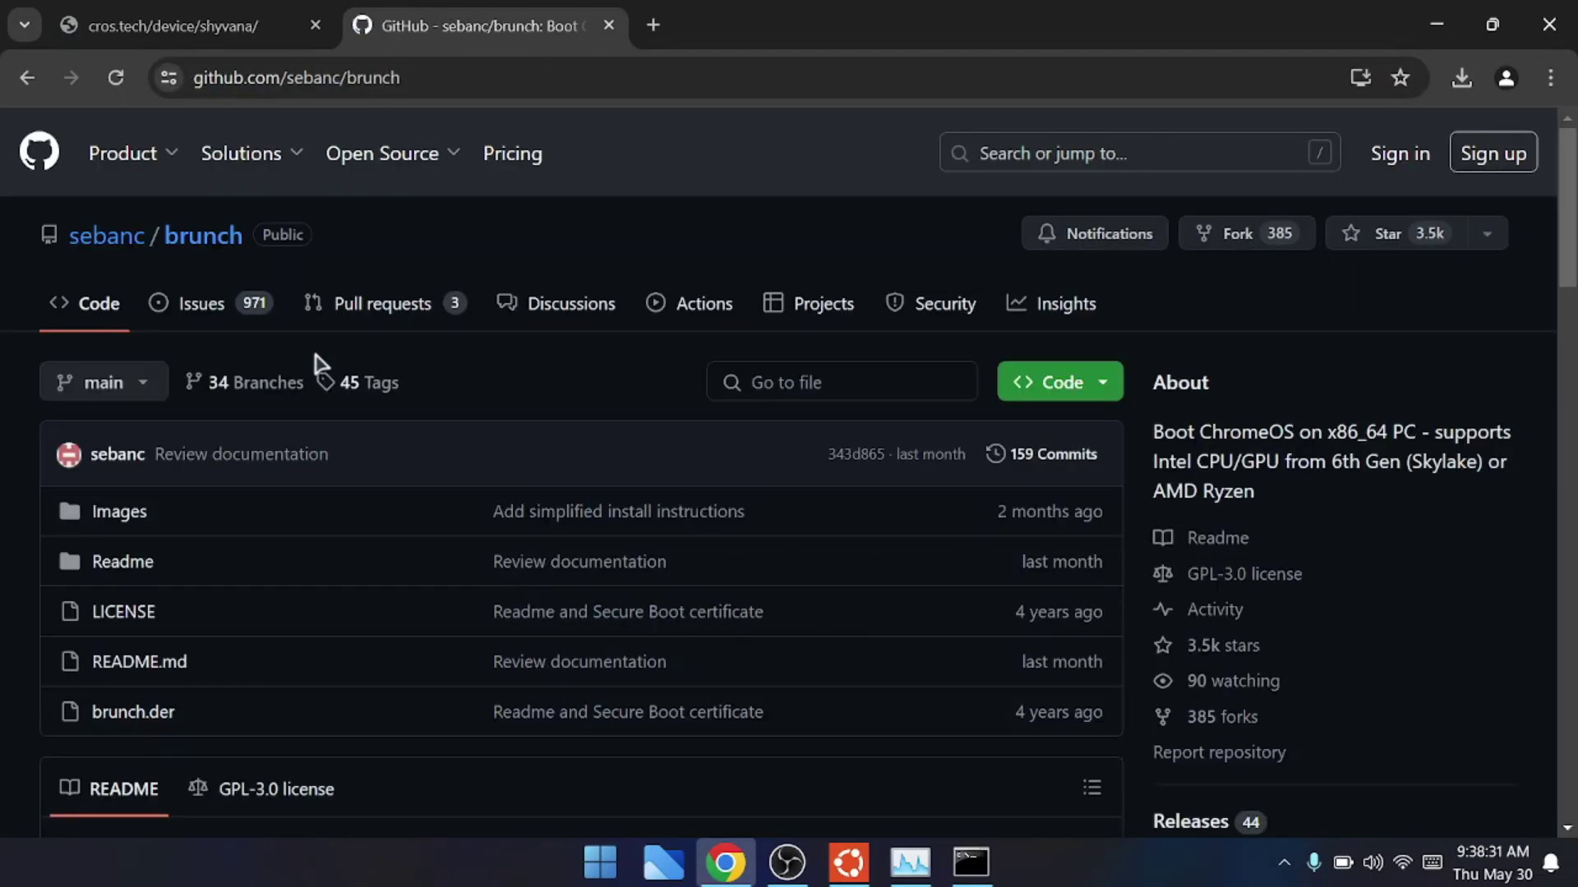
scroll(320, 364, down, 4)
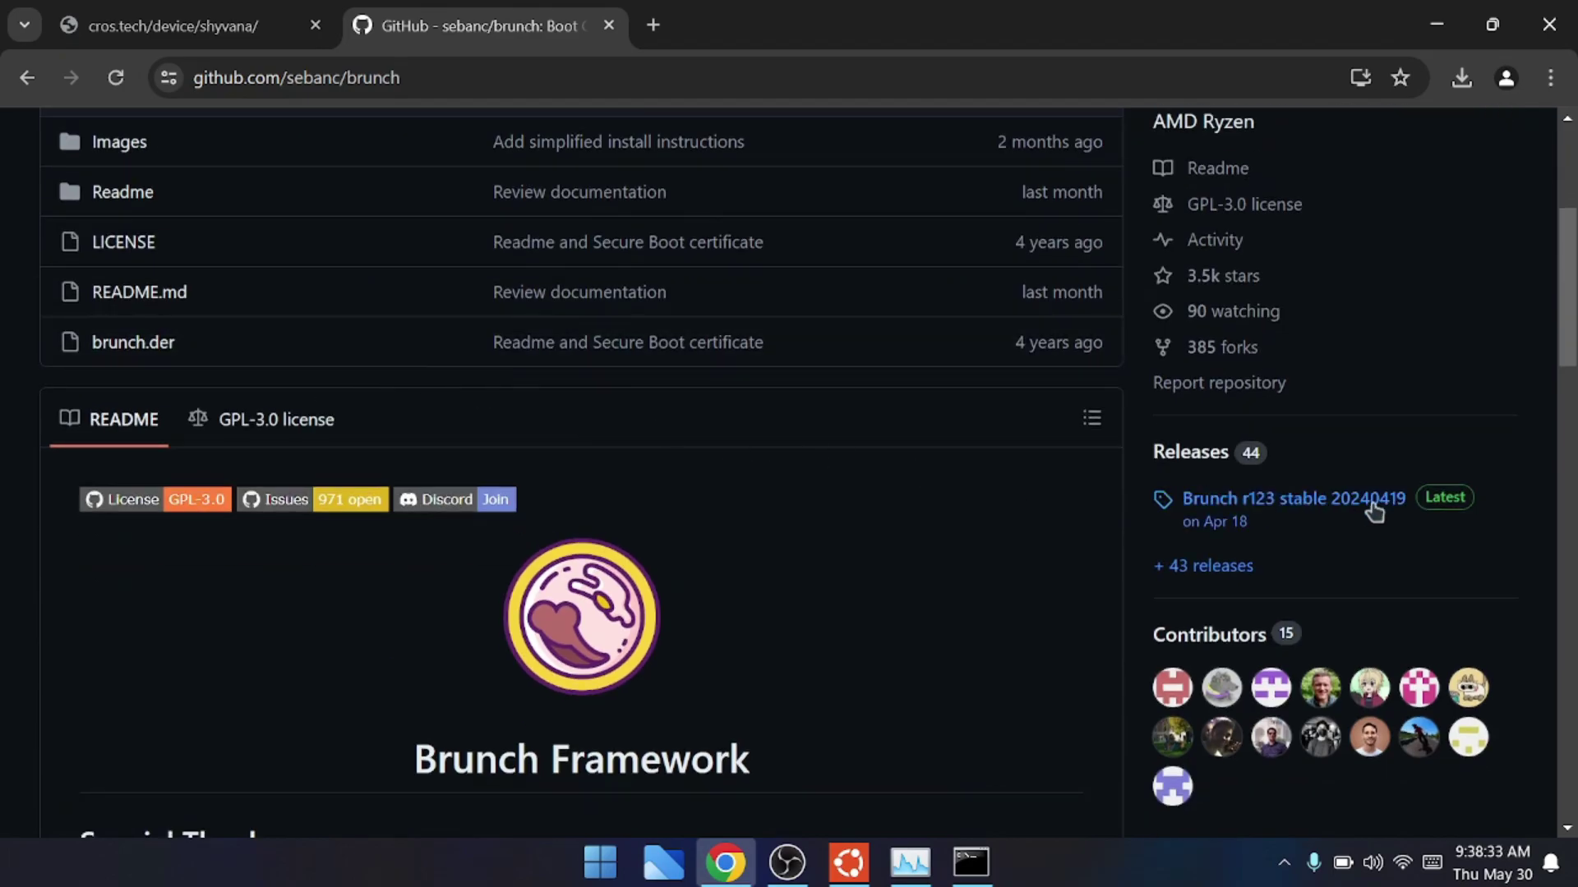
click(1436, 498)
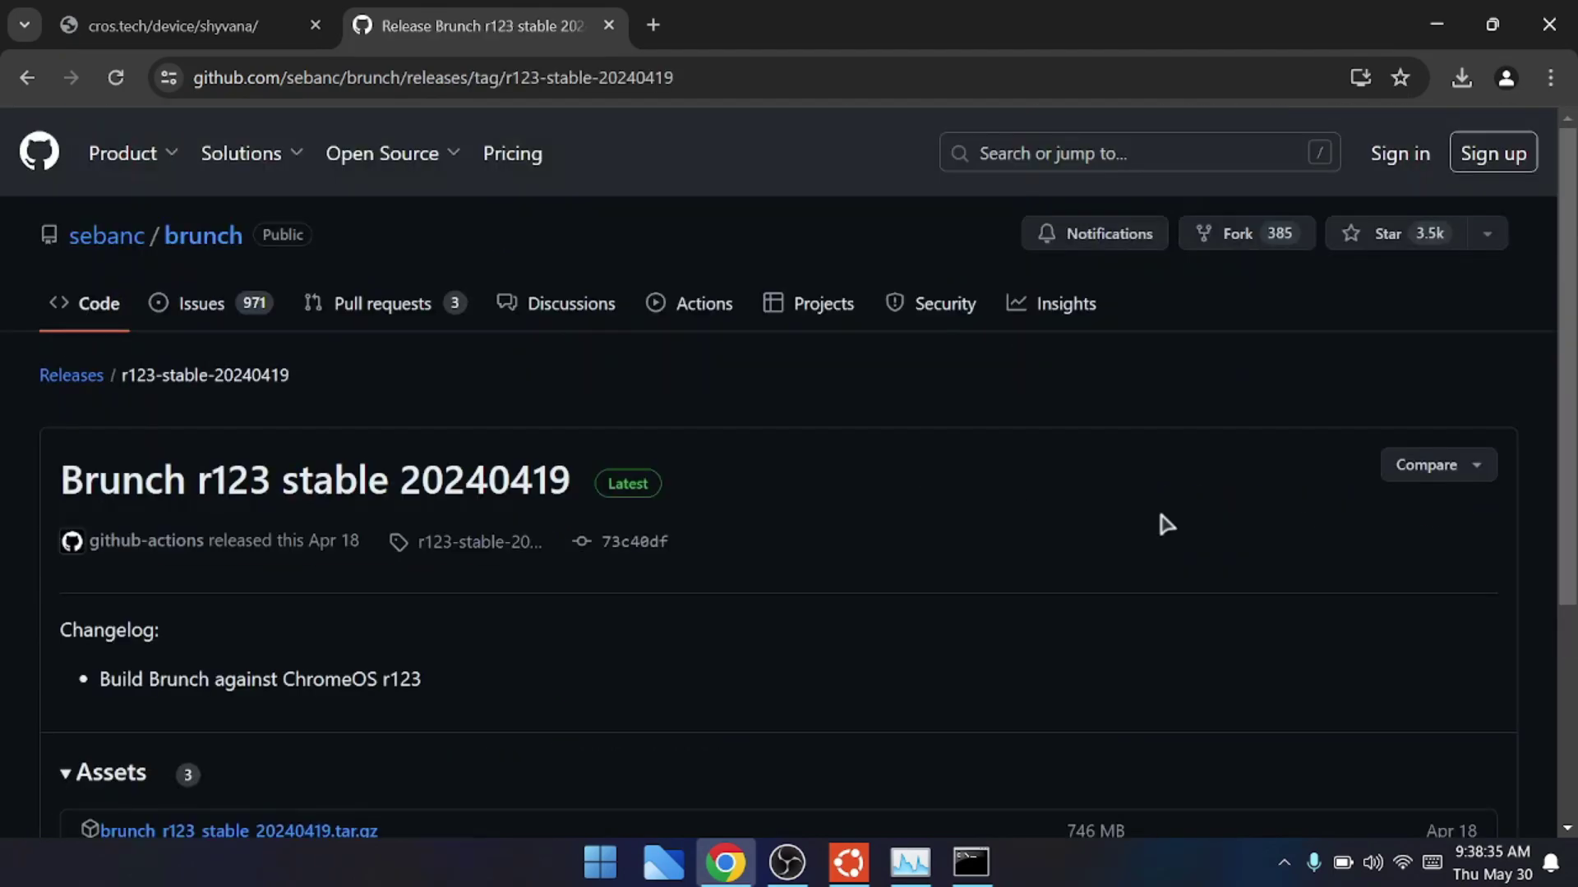
Download brunch_r123_stable_20240419.tar.gz and show it in its folder once finished.
scroll(805, 483, down, 4)
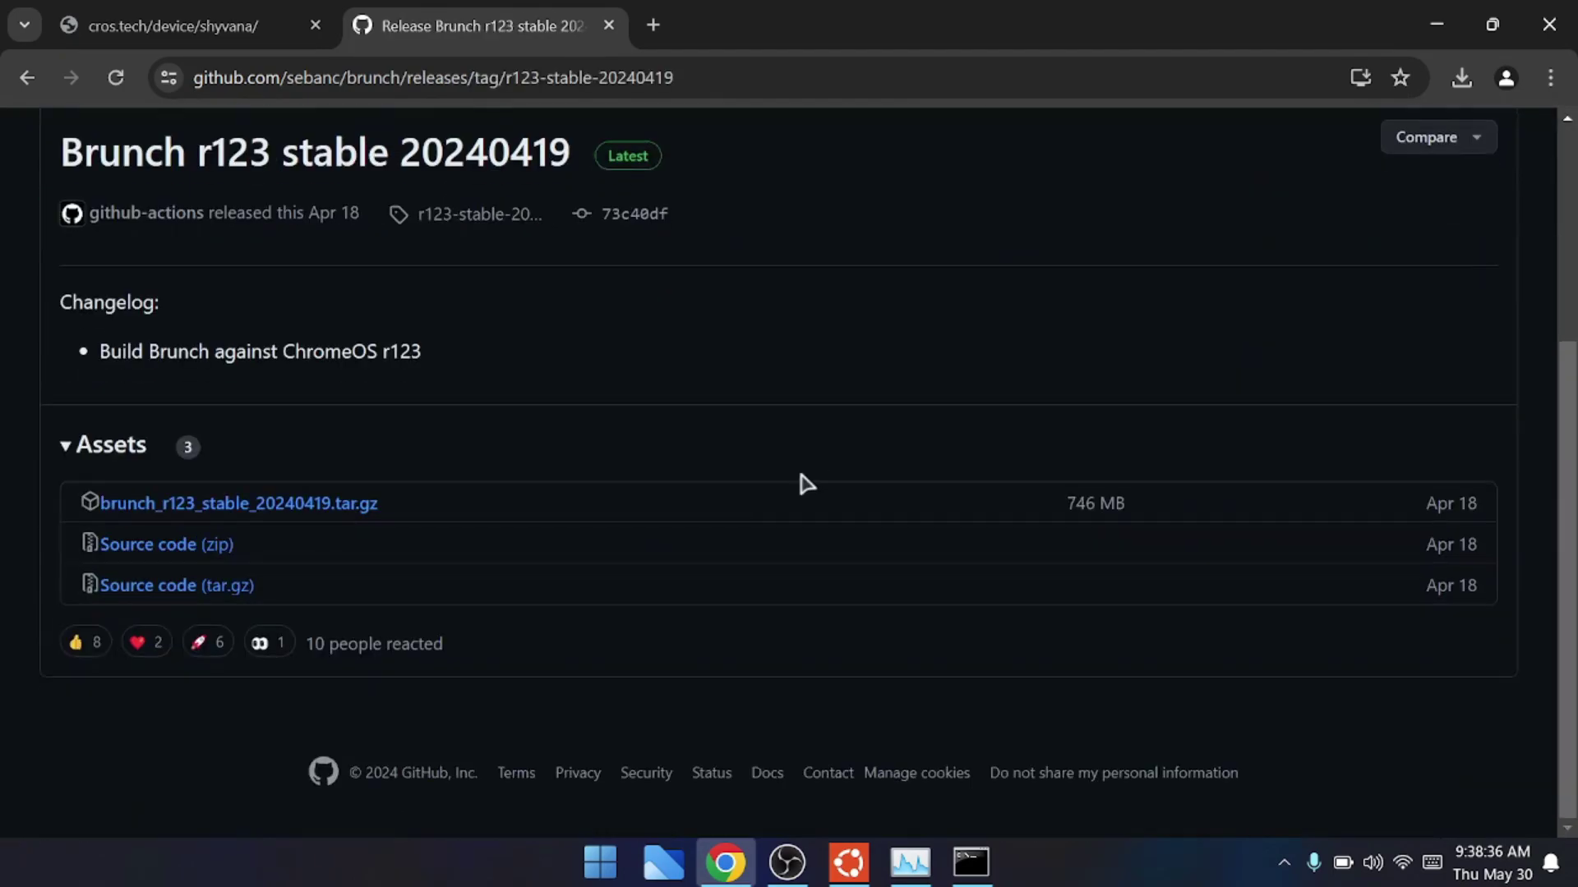
click(312, 511)
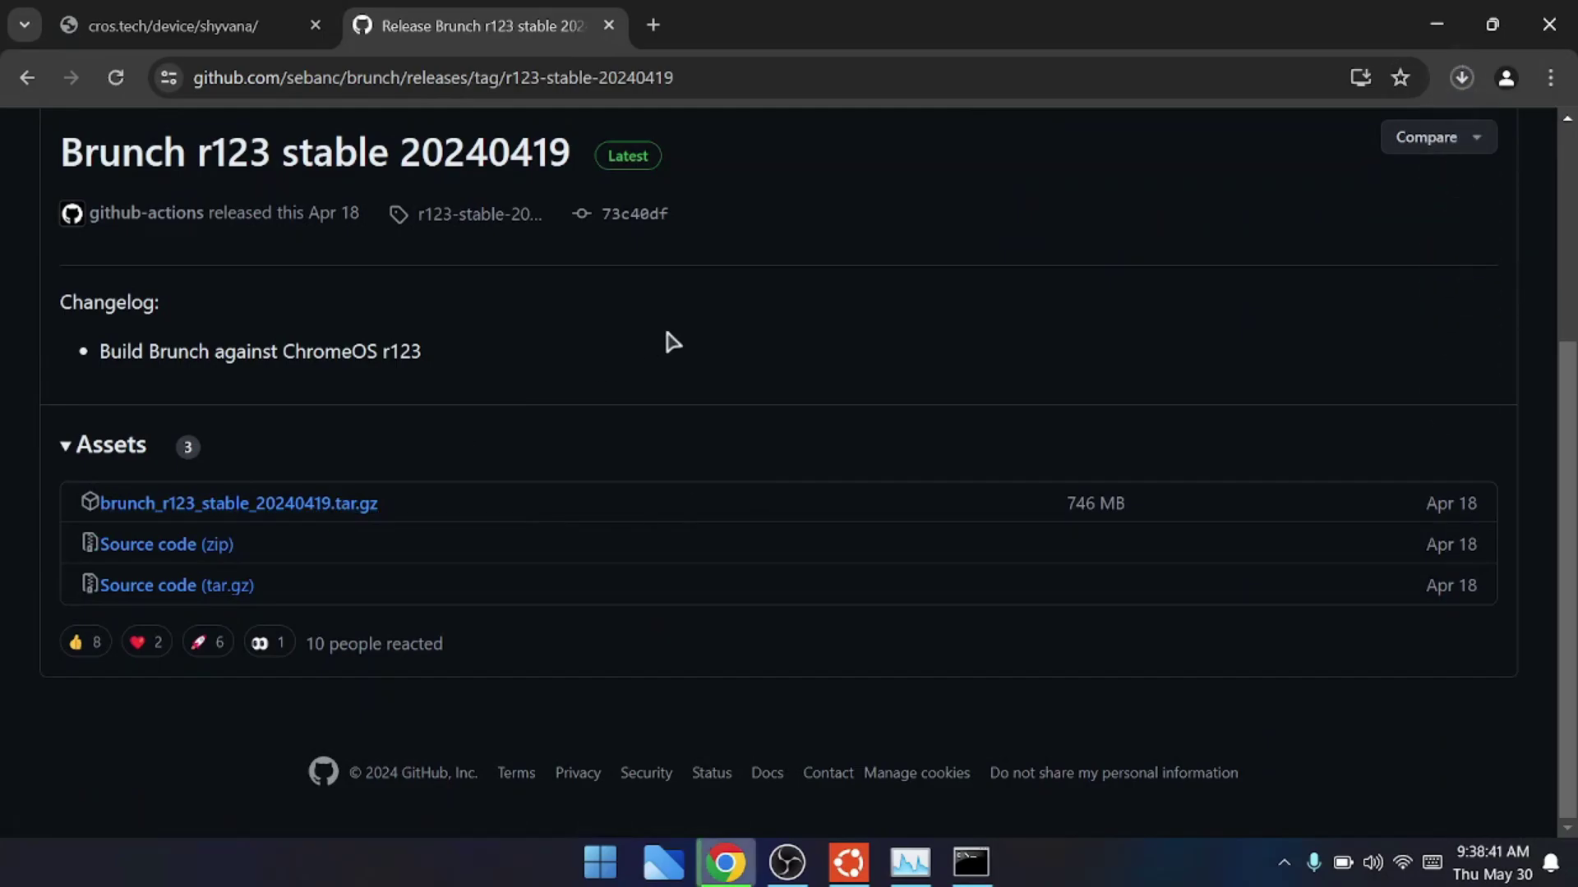
click(1456, 81)
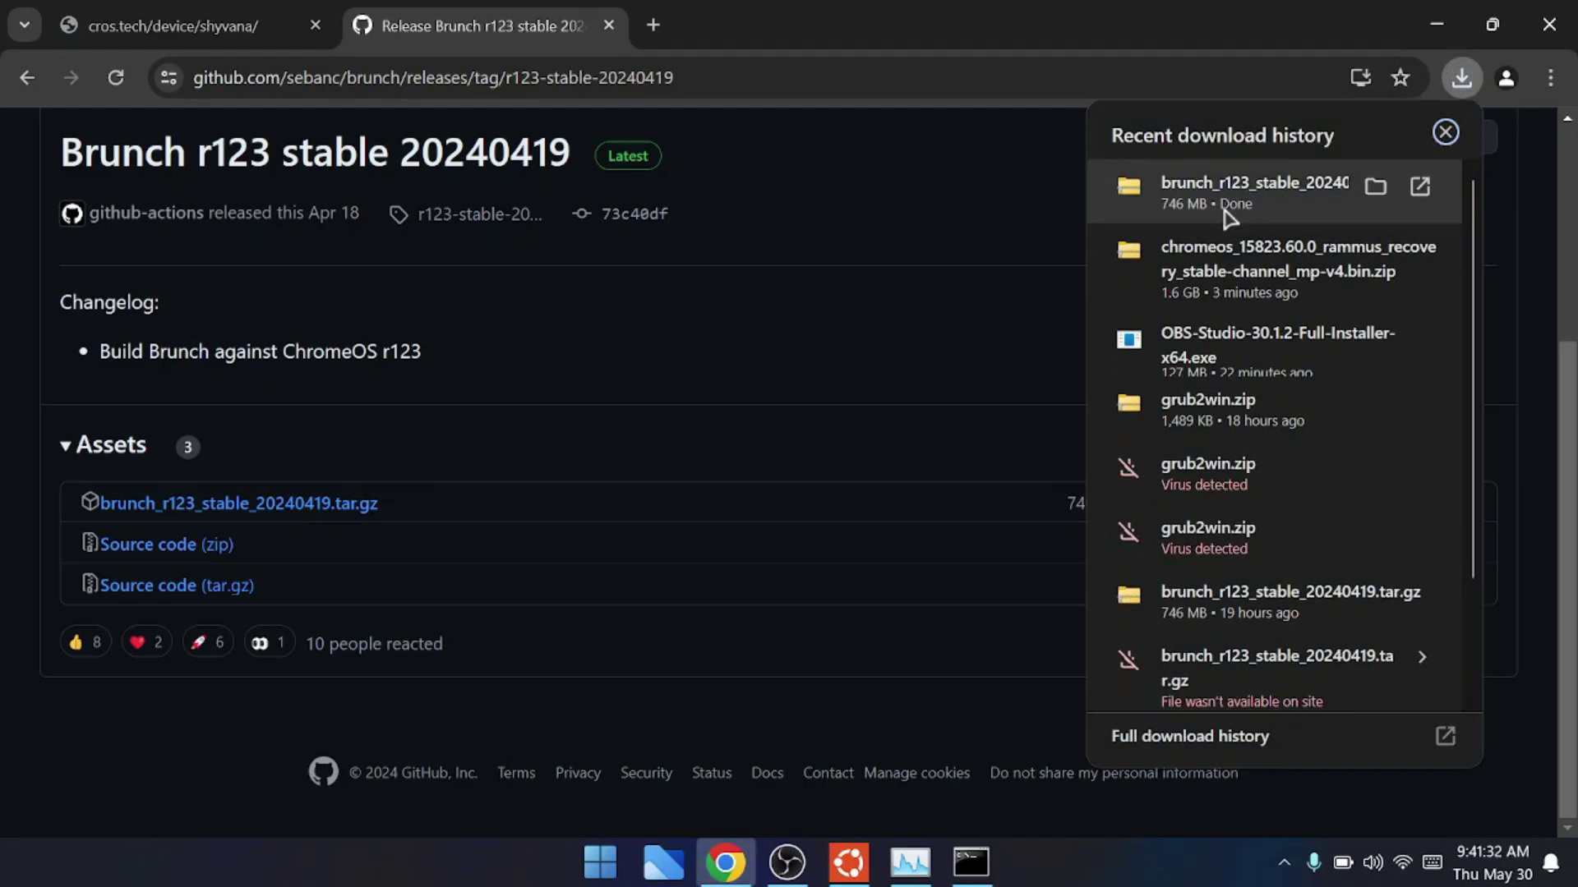
click(1376, 189)
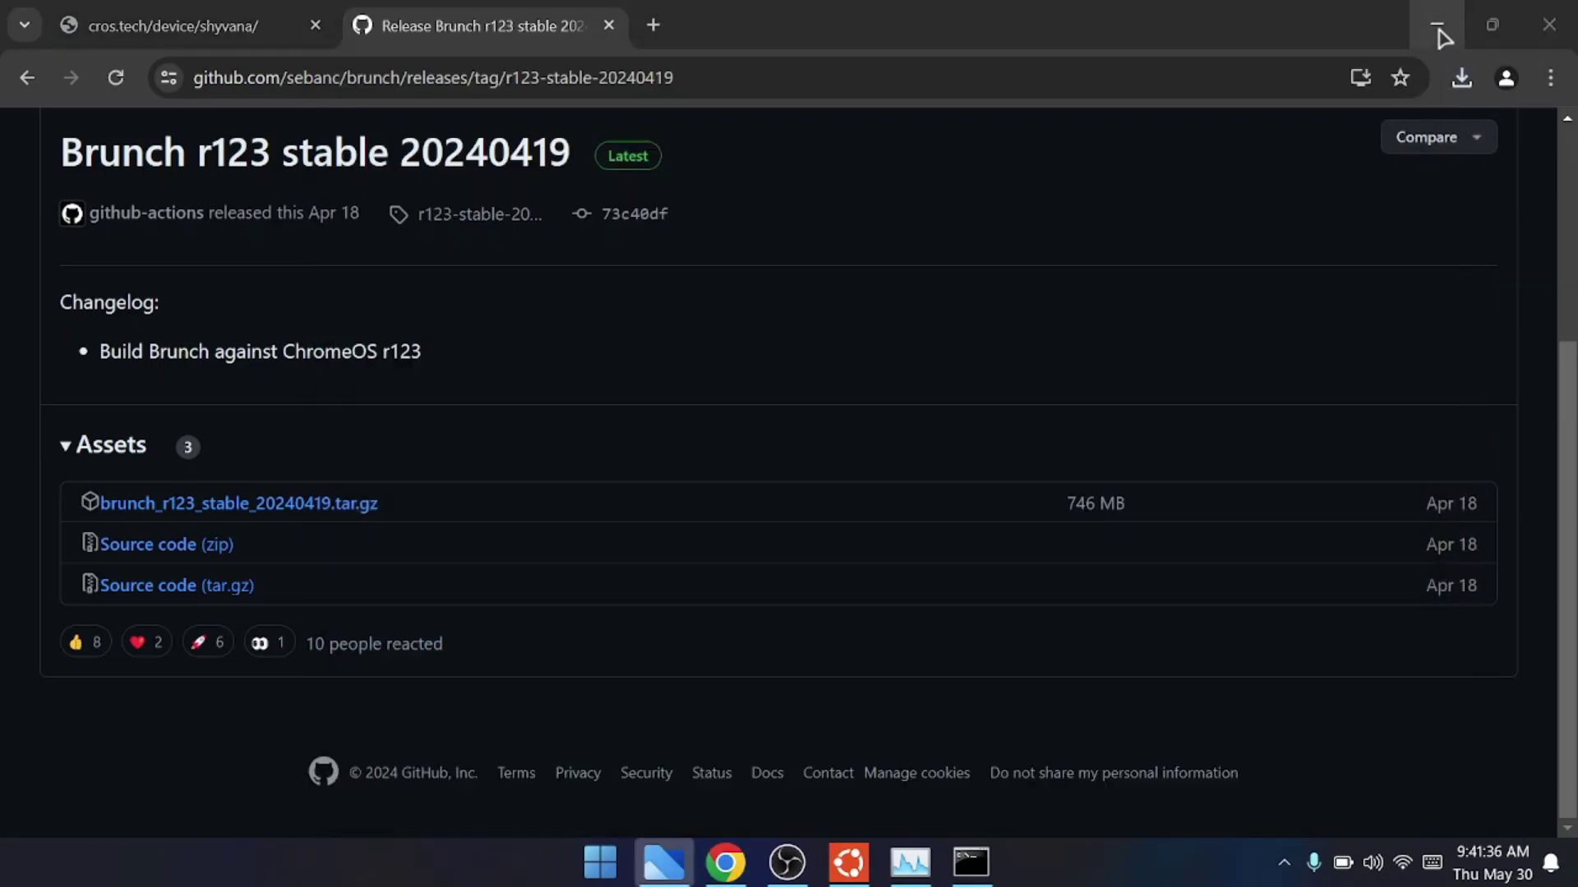
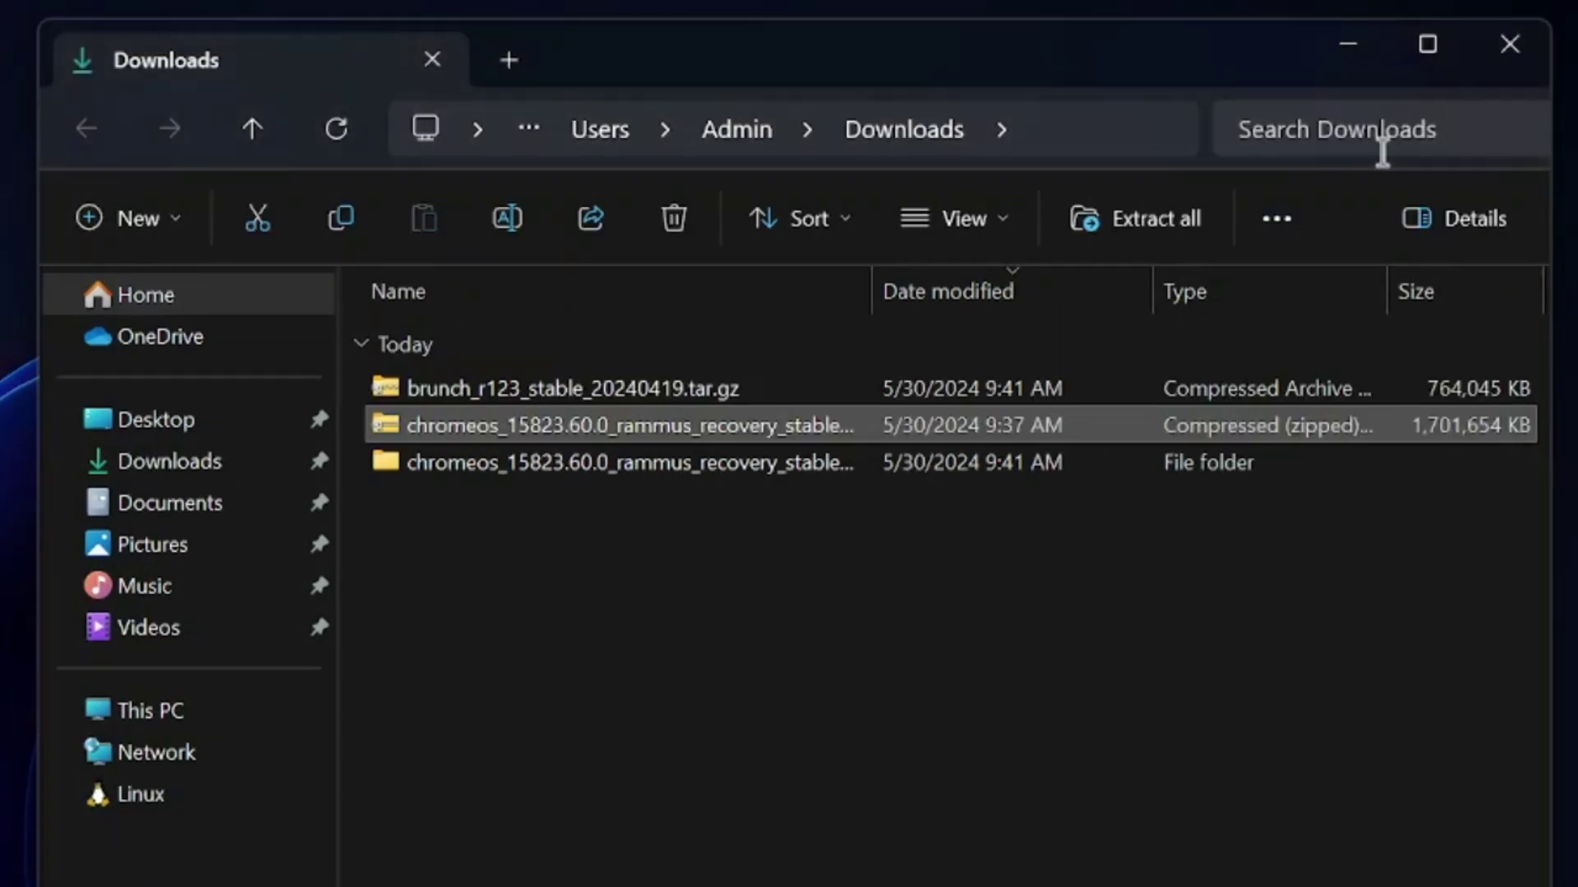
Extract the brunch .tar.gz archive to its suggested folder in Downloads.
right_click(626, 401)
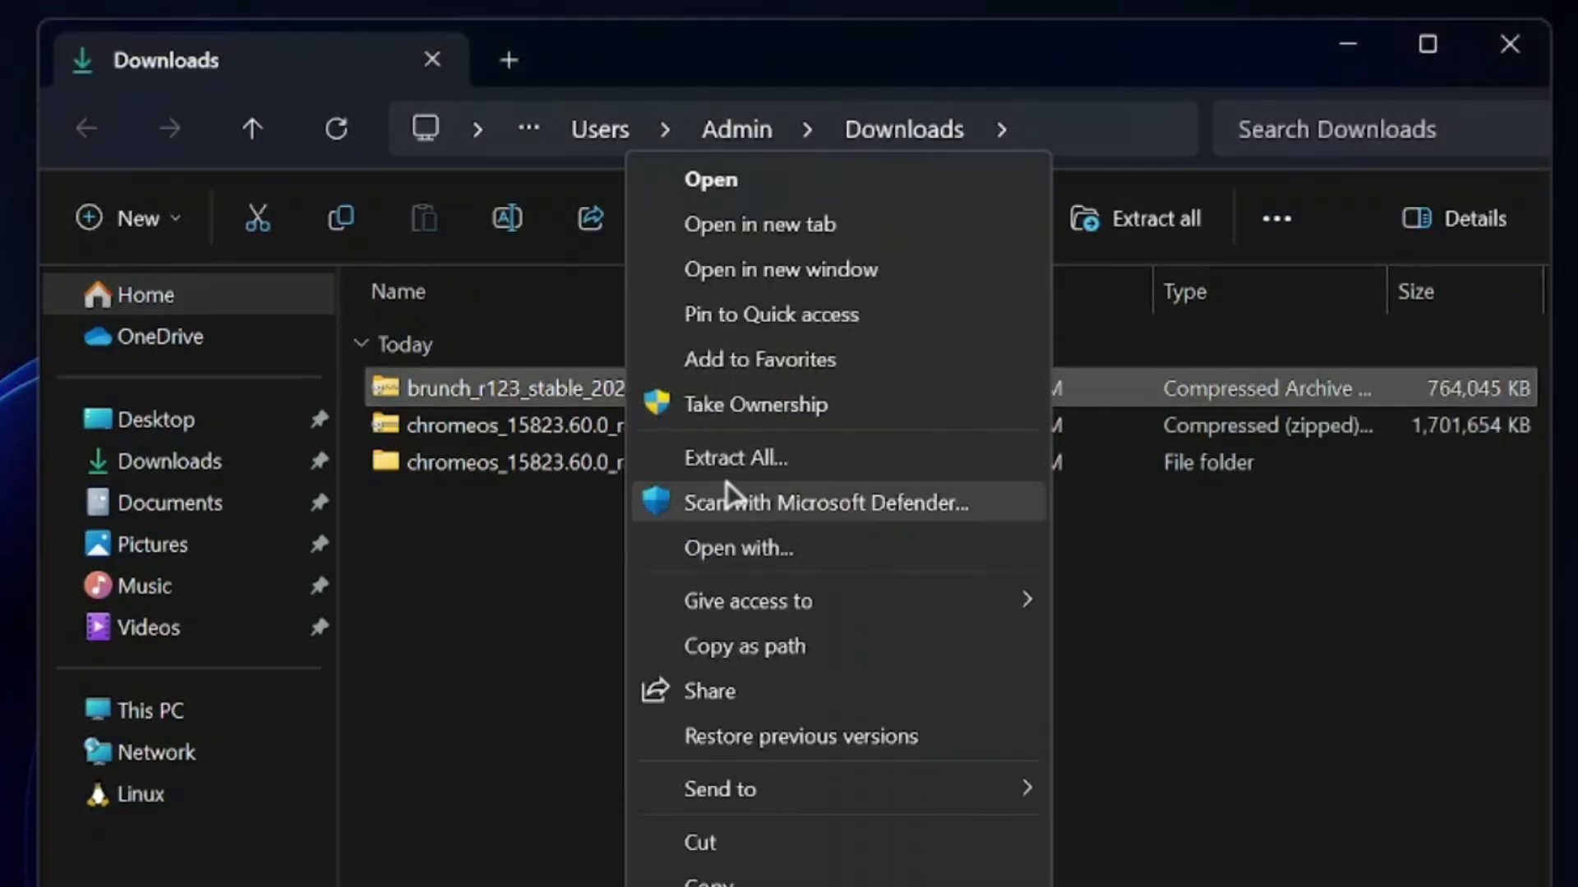
click(735, 457)
click(937, 879)
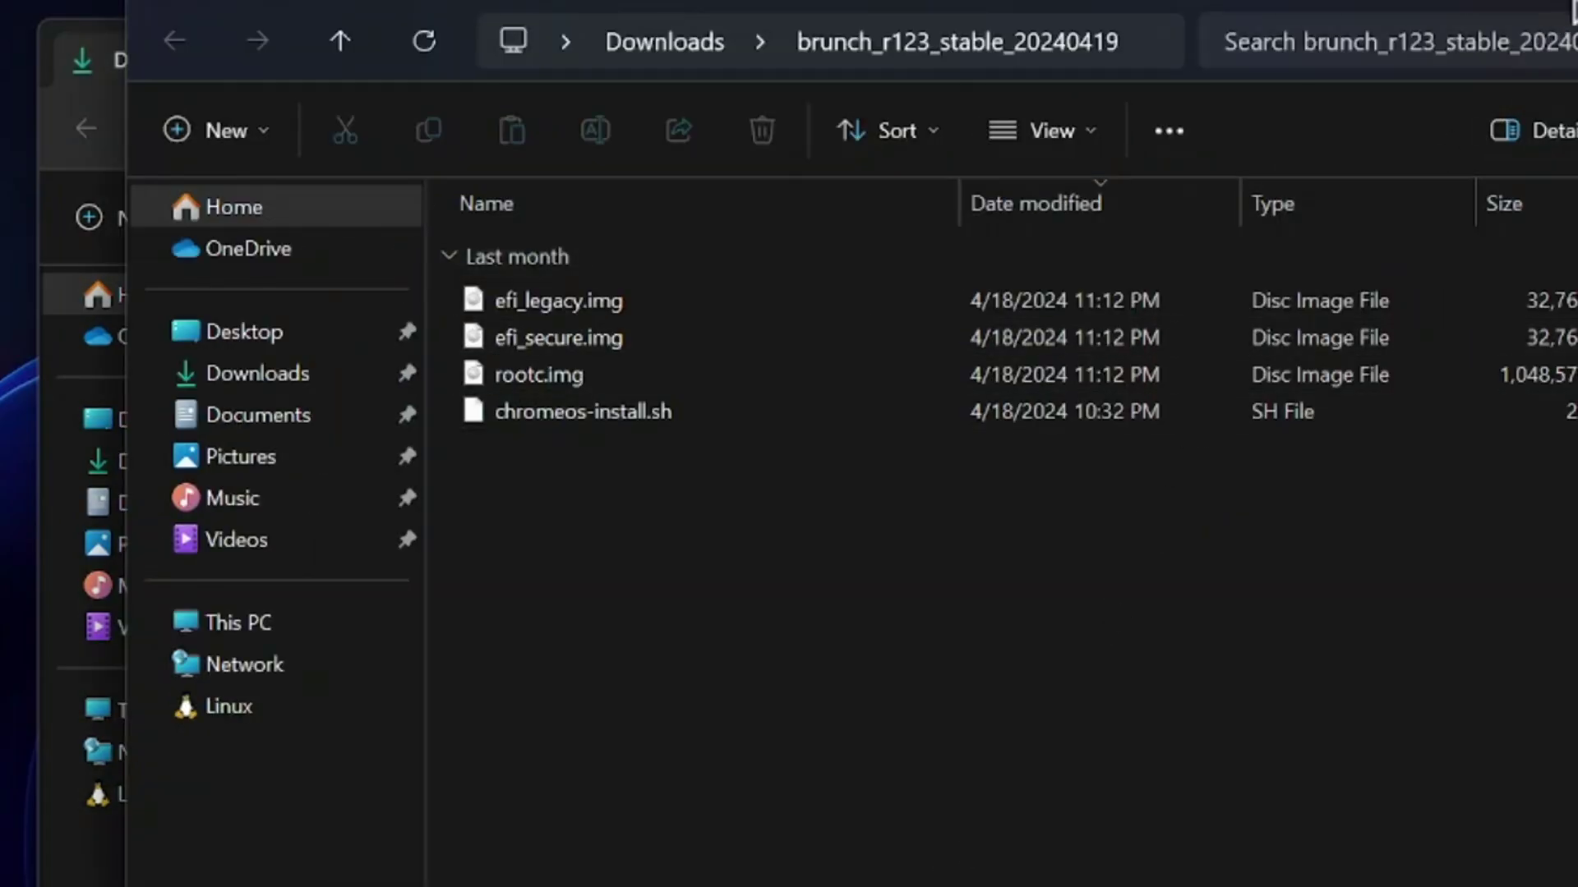
key(alt+F4)
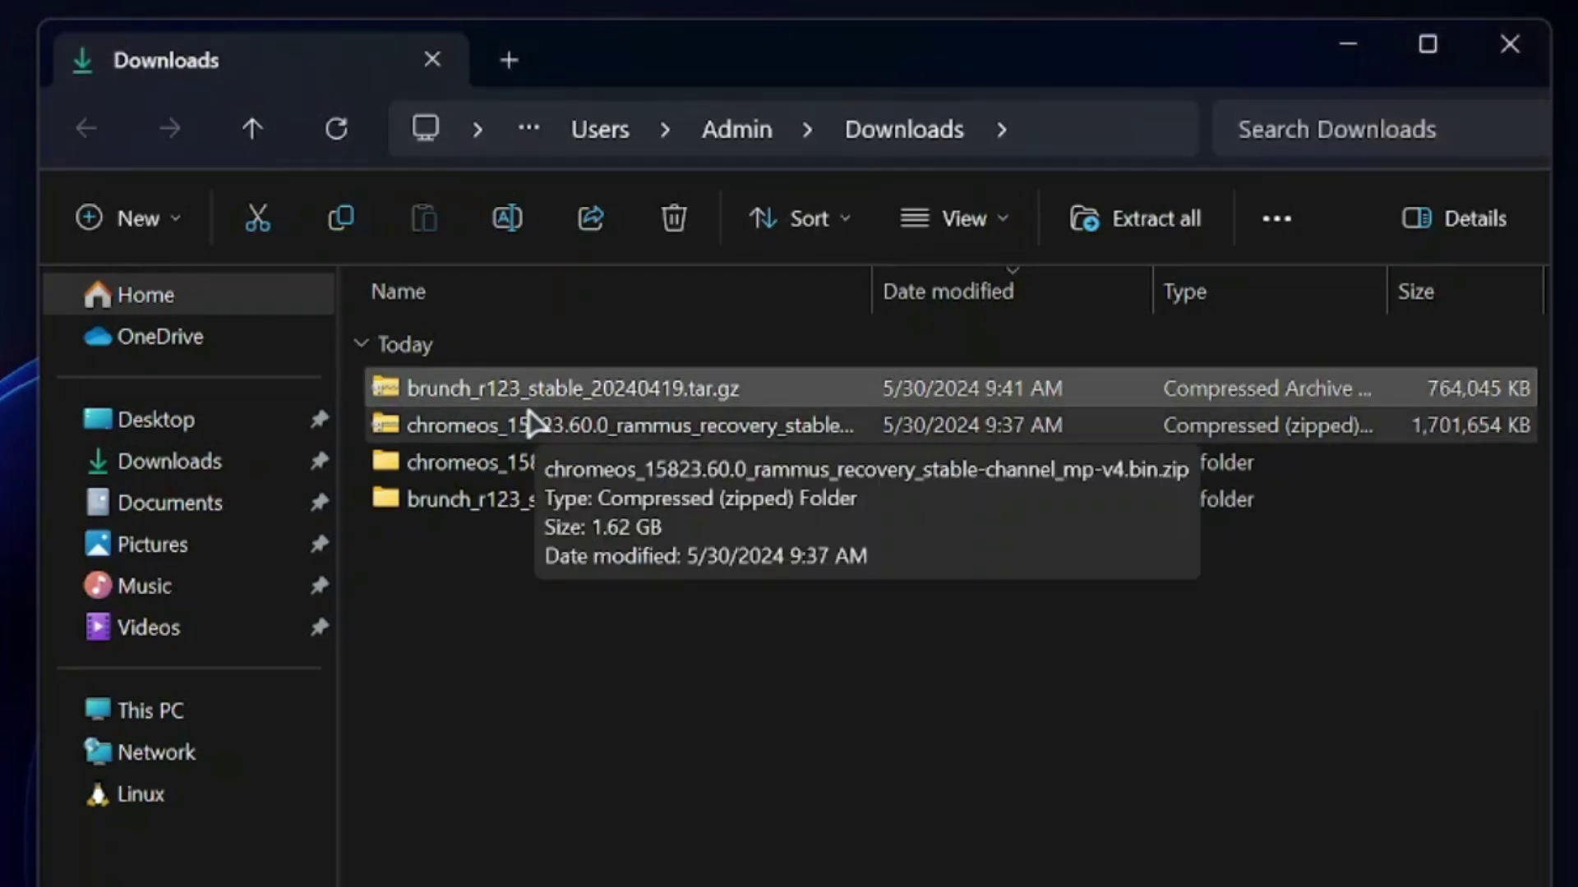
Delete both the chromeos zip and the brunch .tar.gz archives.
click(516, 426)
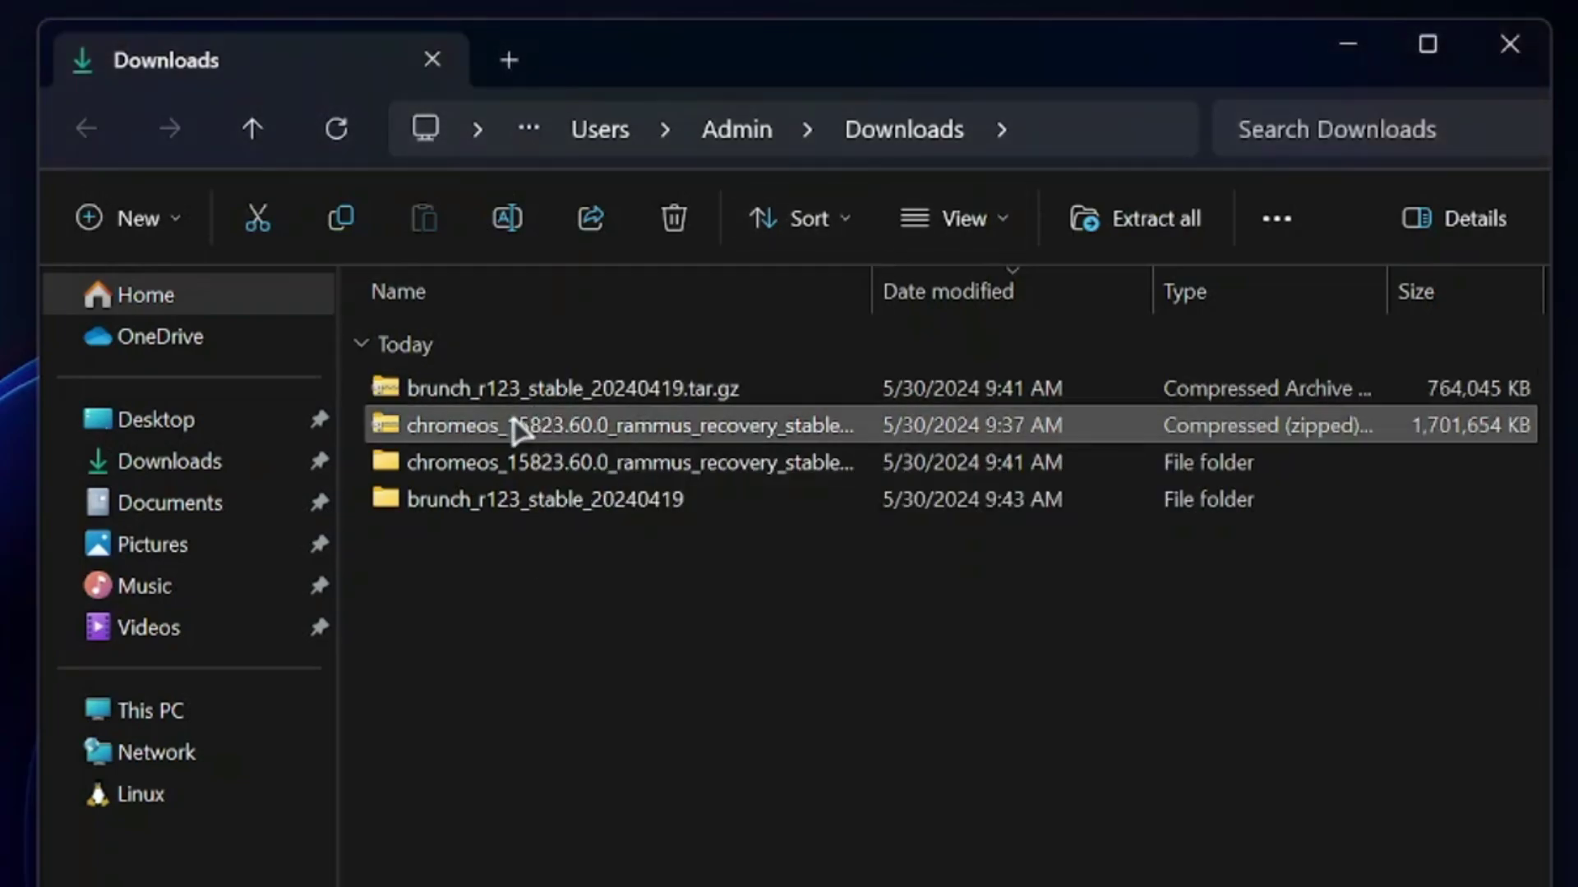
ctrl+click(518, 399)
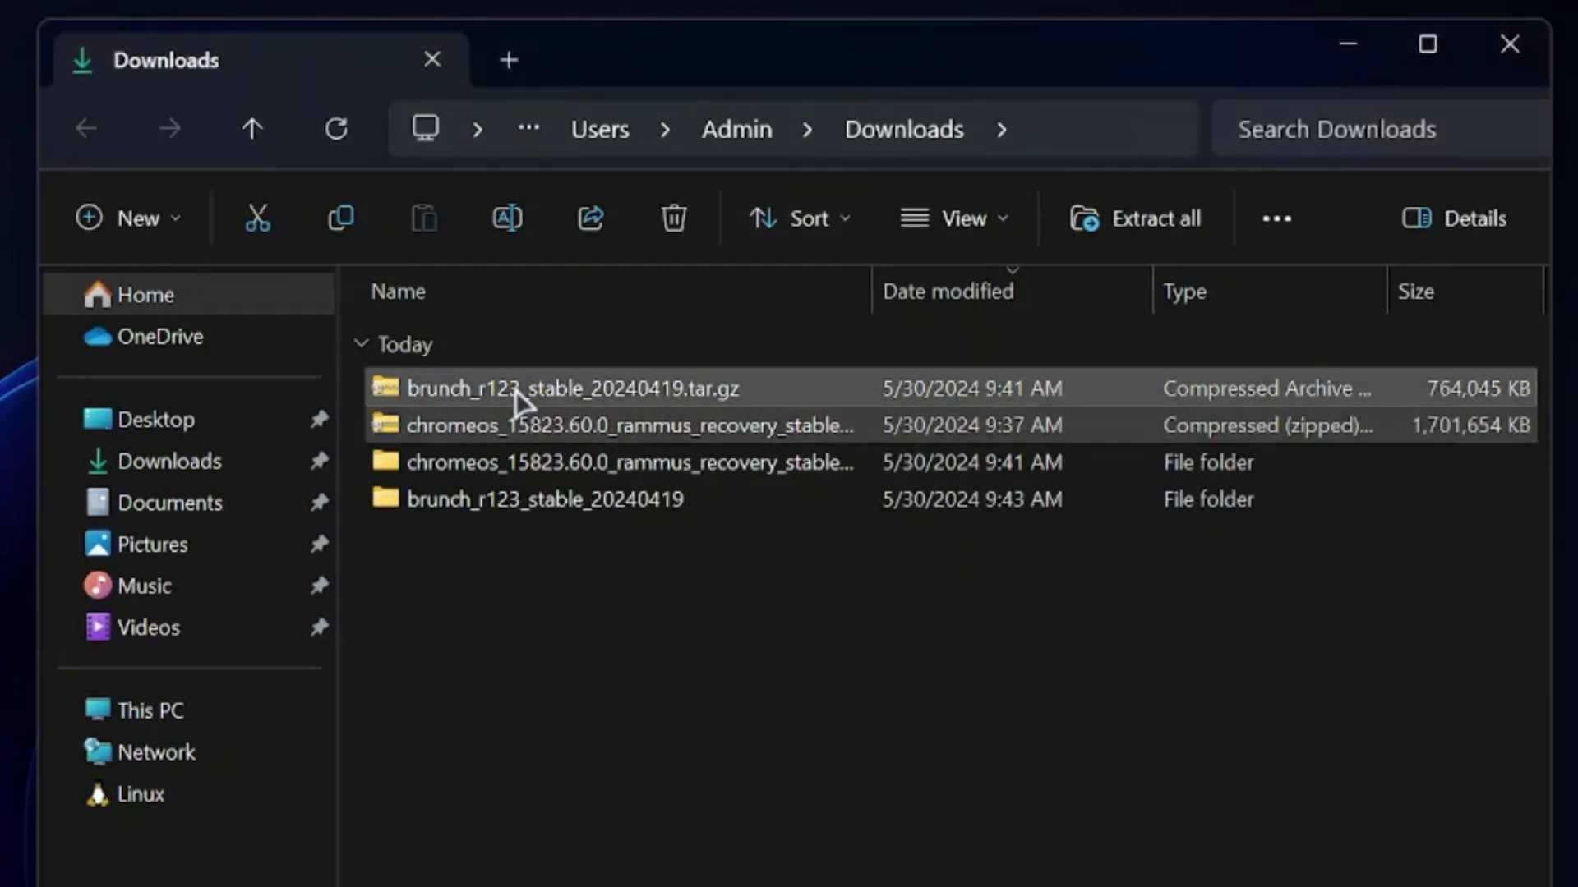
key(Delete)
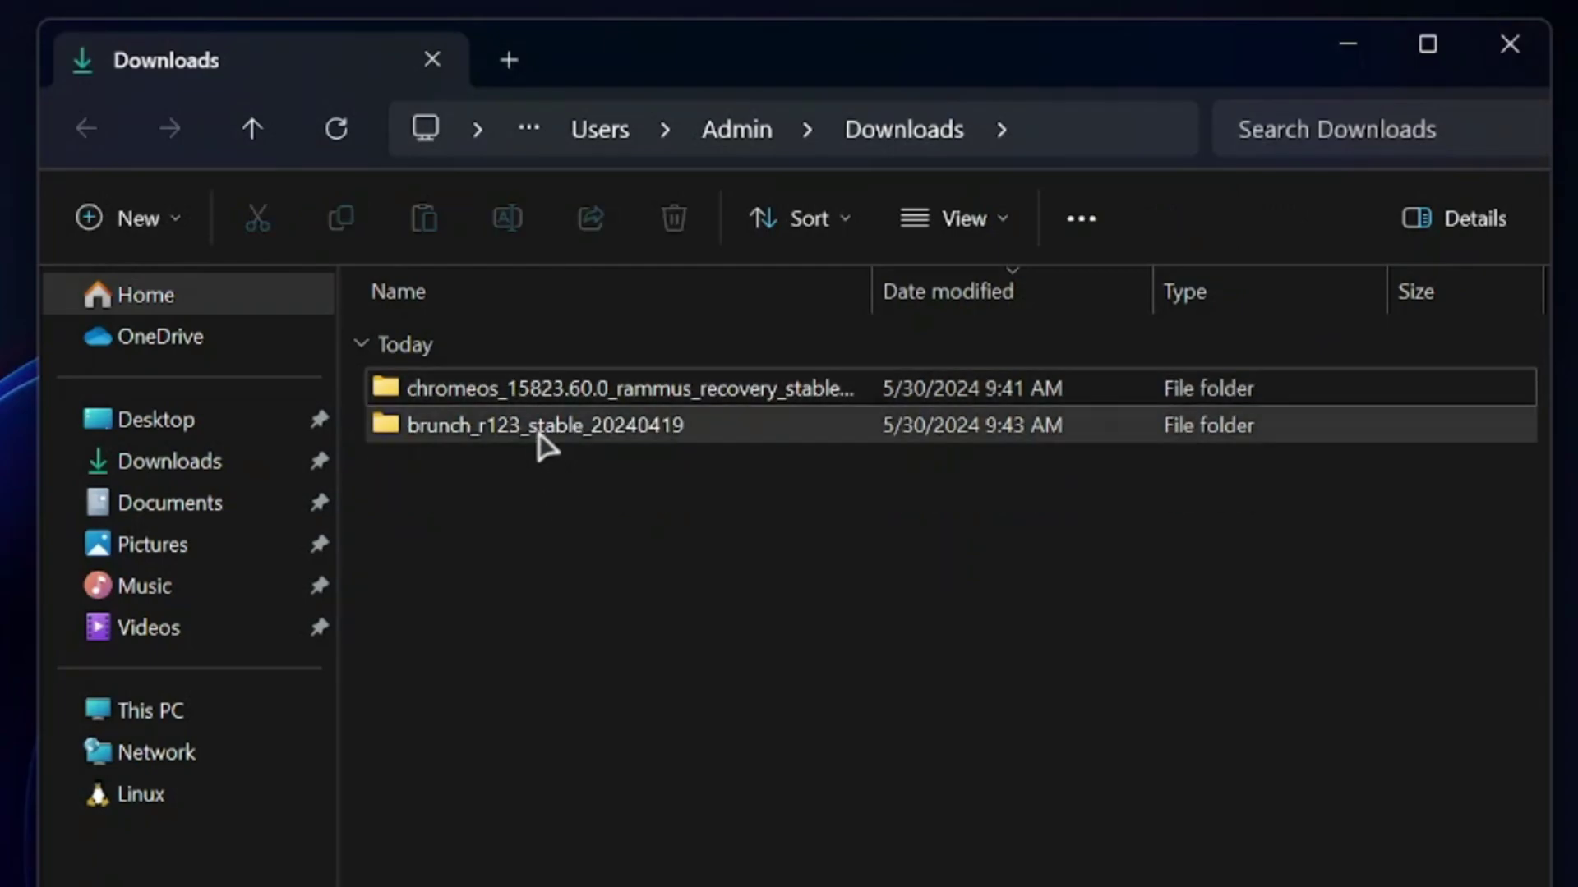
Add a new folder in Downloads and name it Chromeos.
right_click(515, 528)
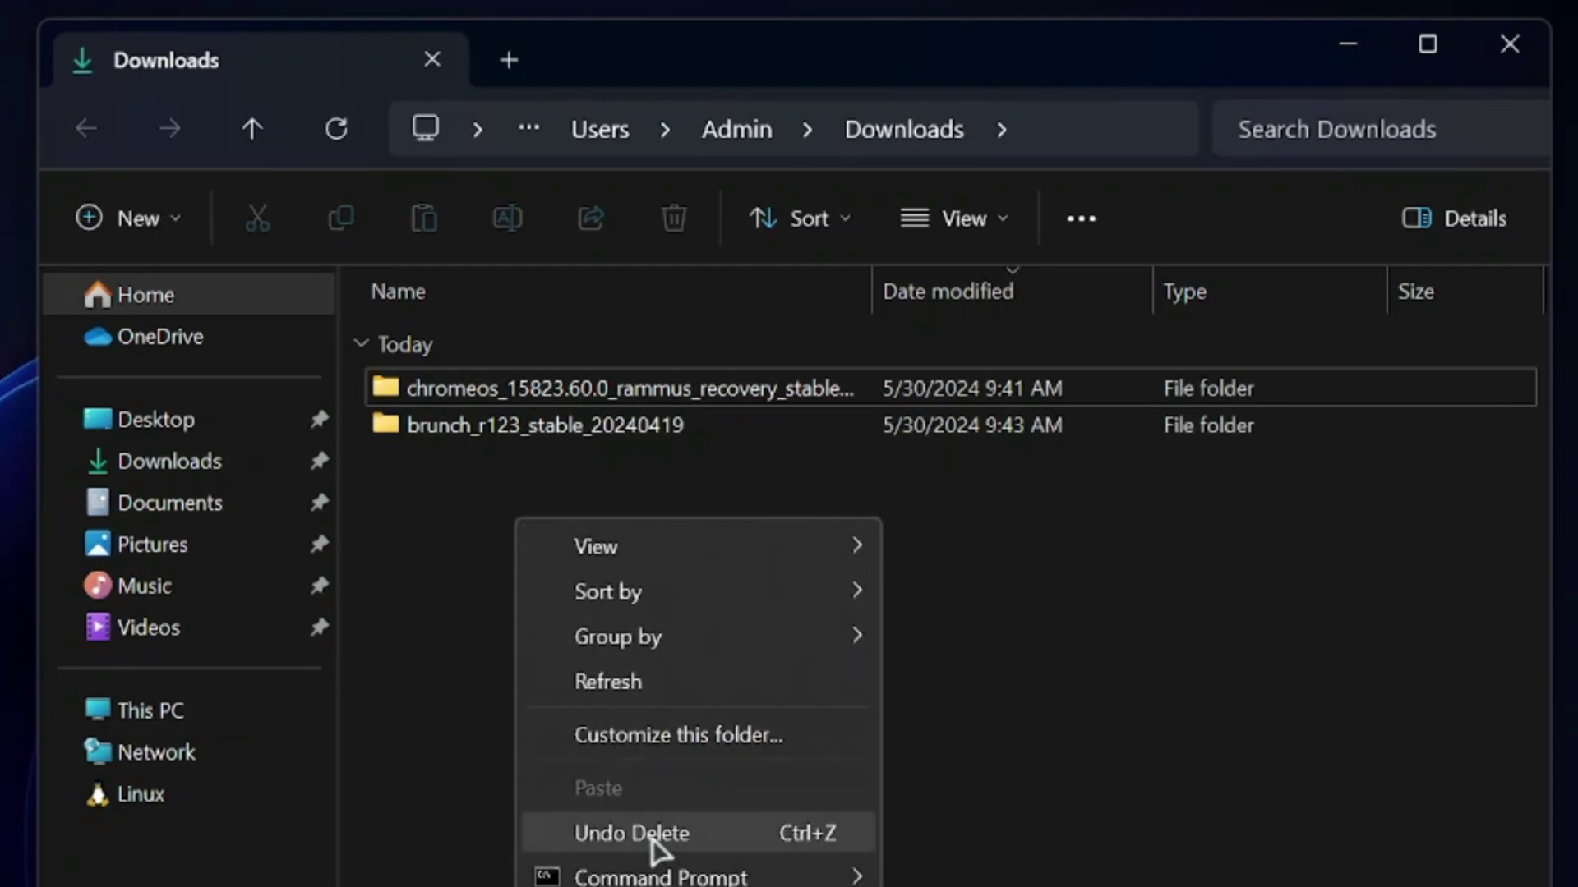
mouse_move(863, 886)
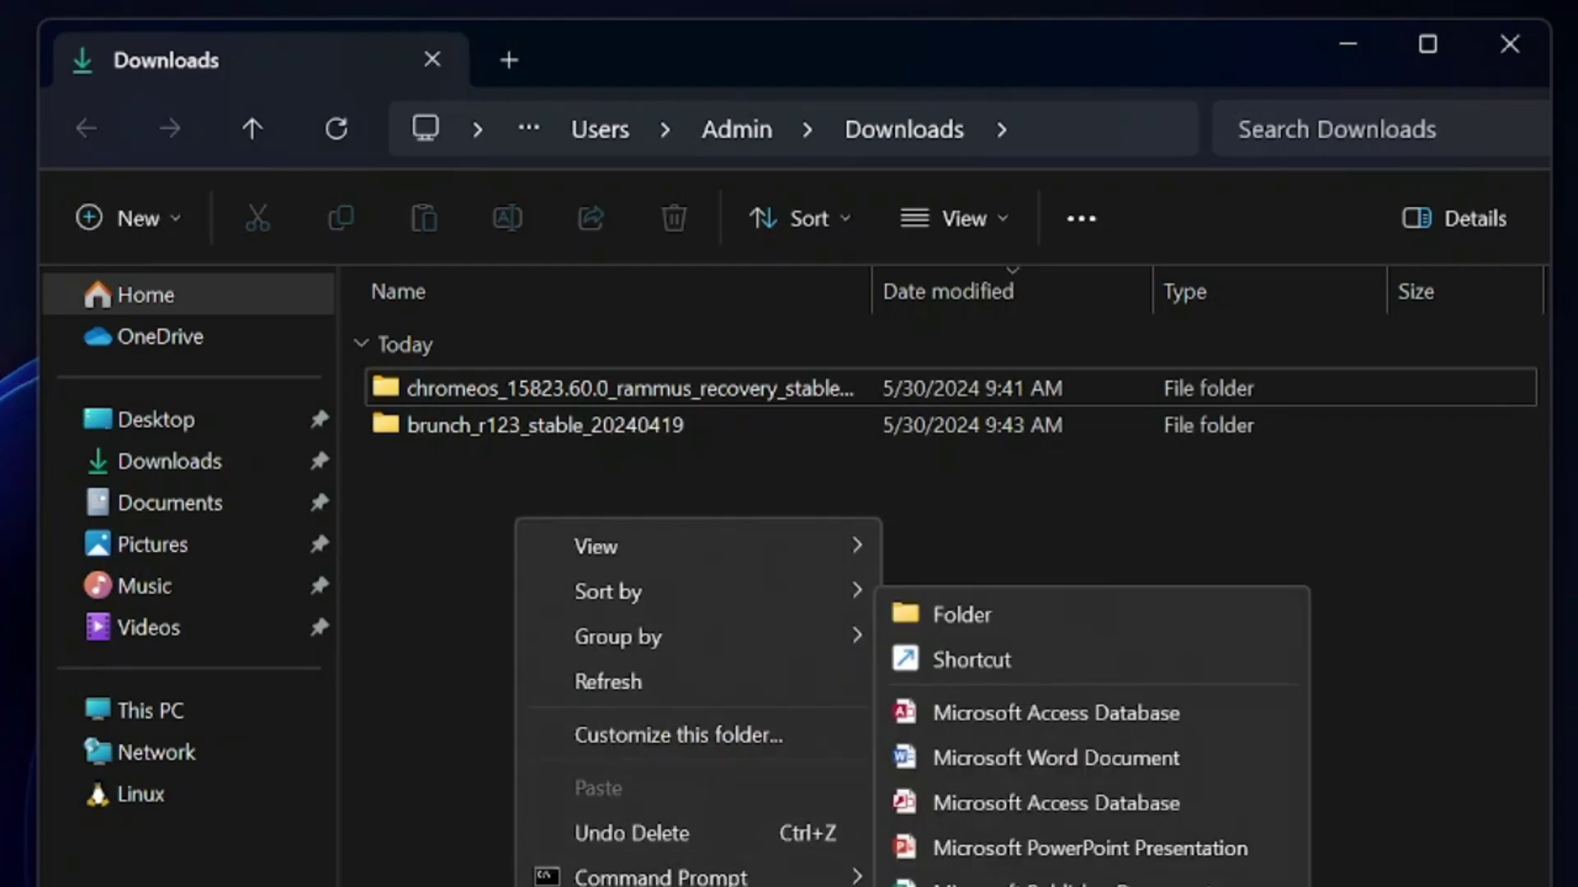
click(943, 629)
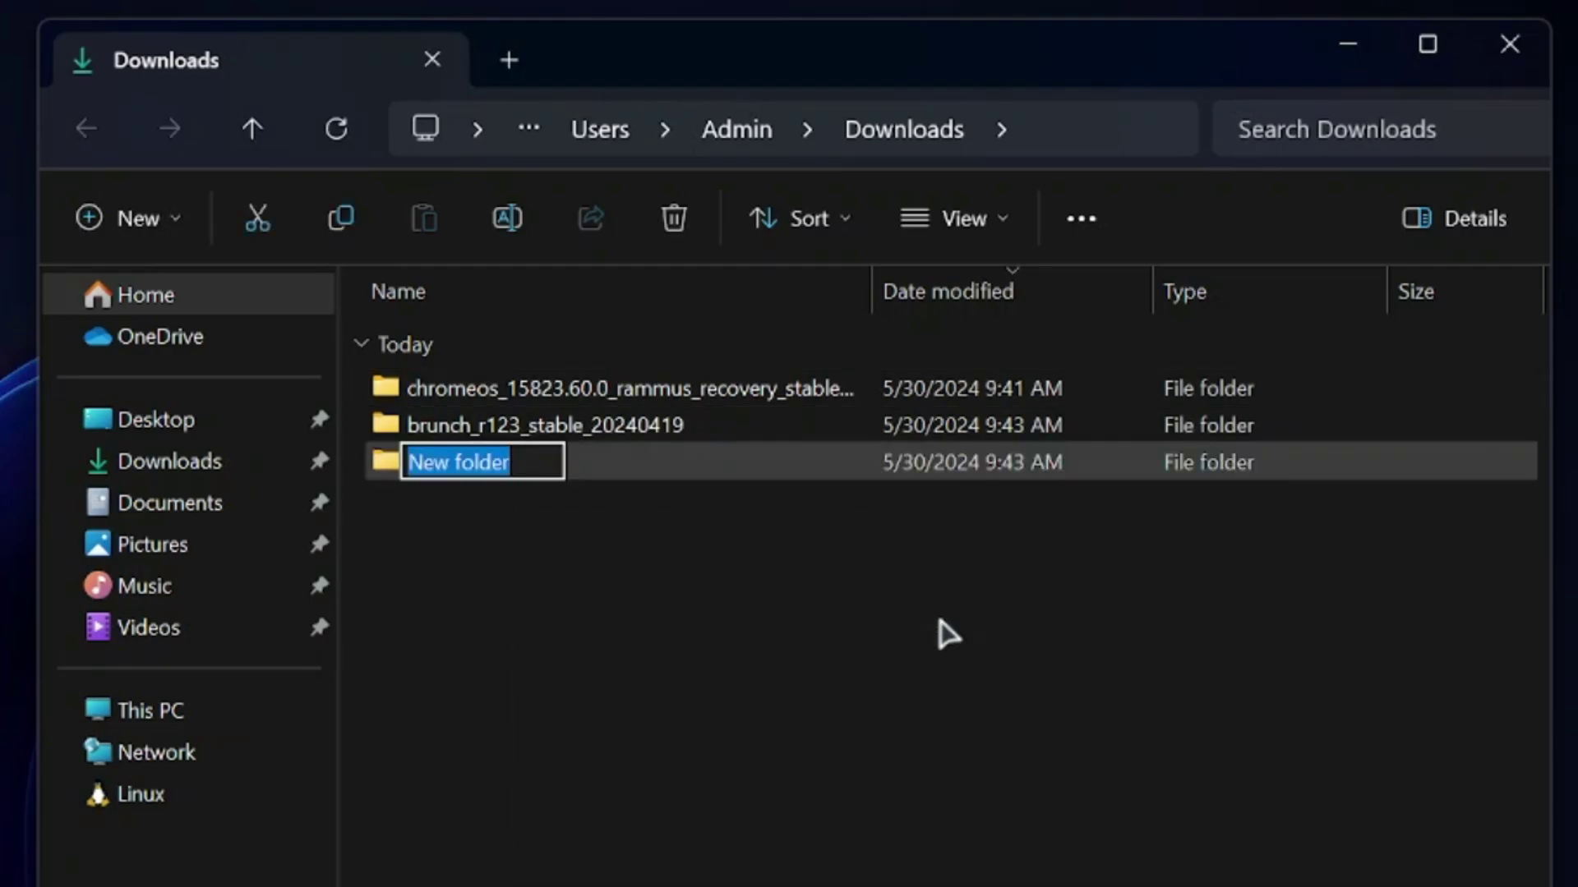
text(Cho)
key(BackSpace)
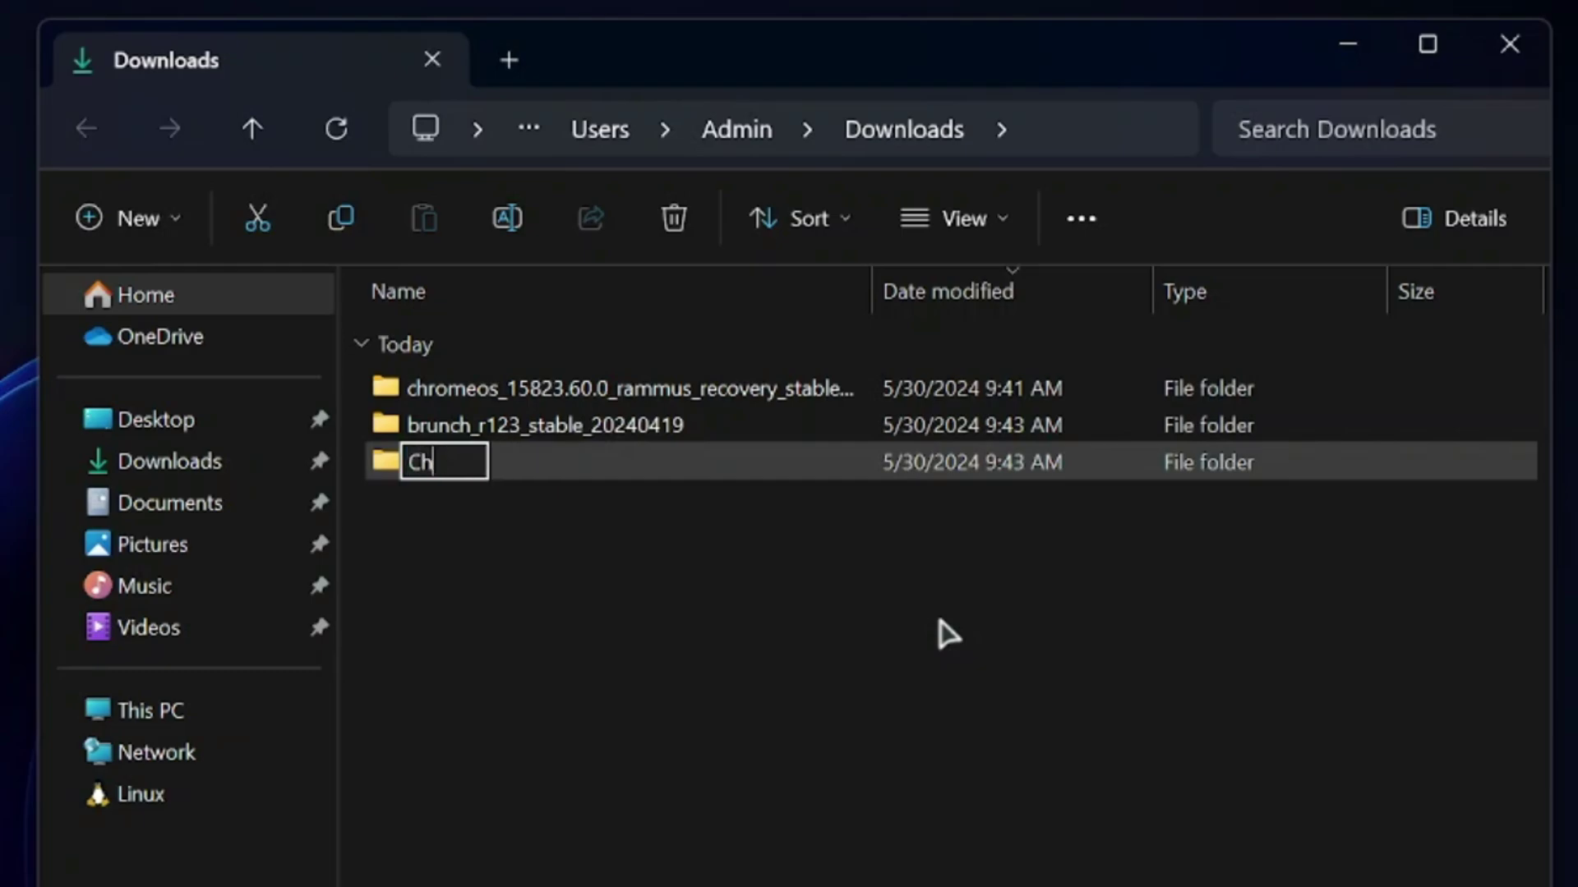
text(romeos)
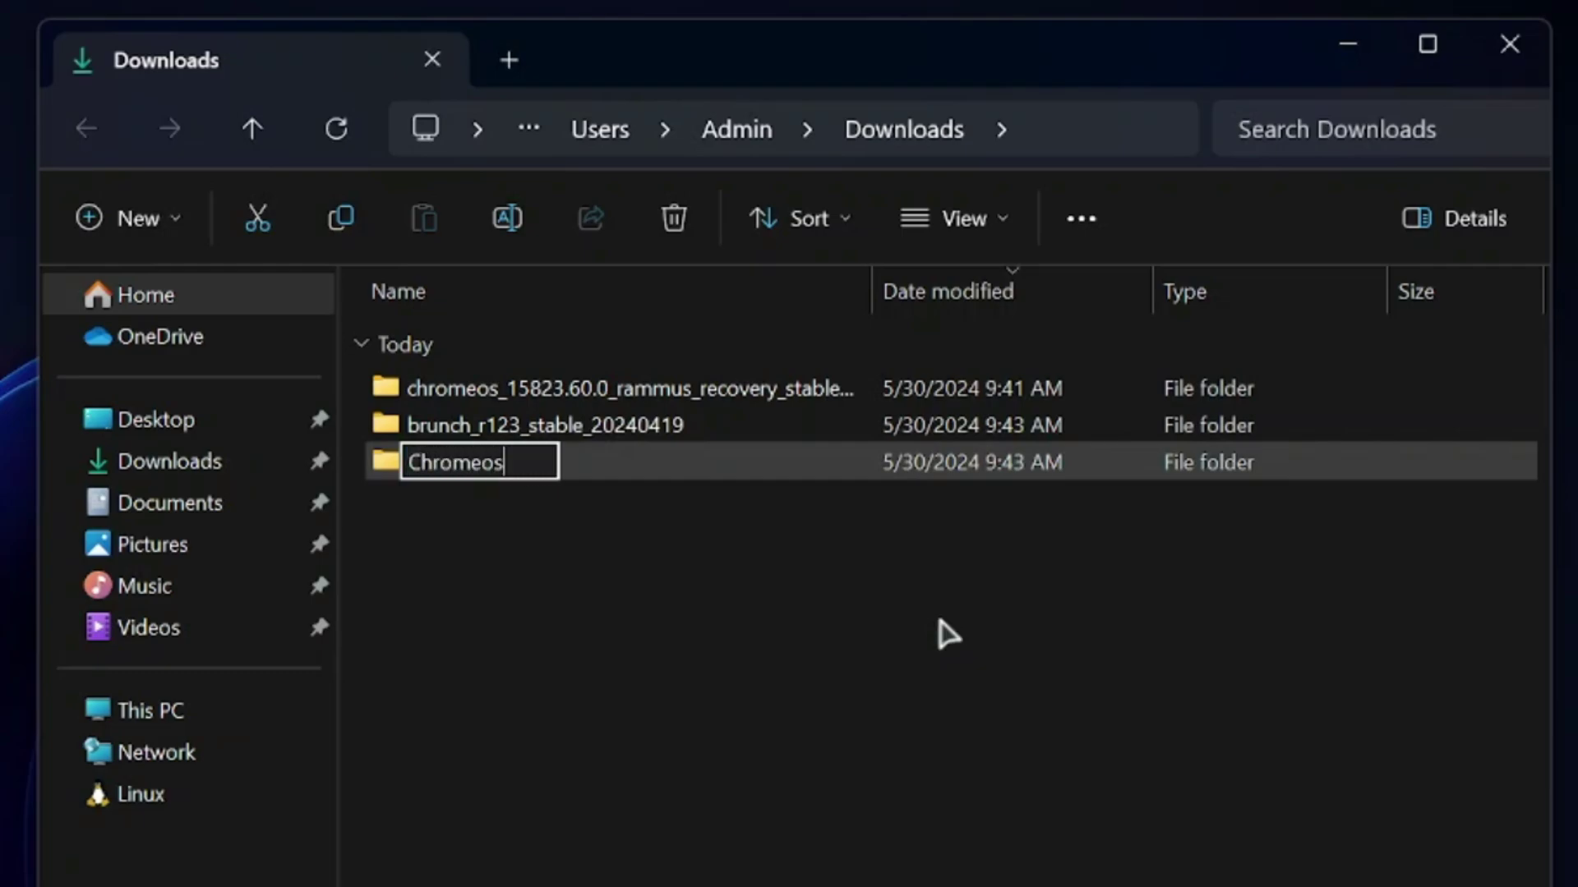
click(946, 634)
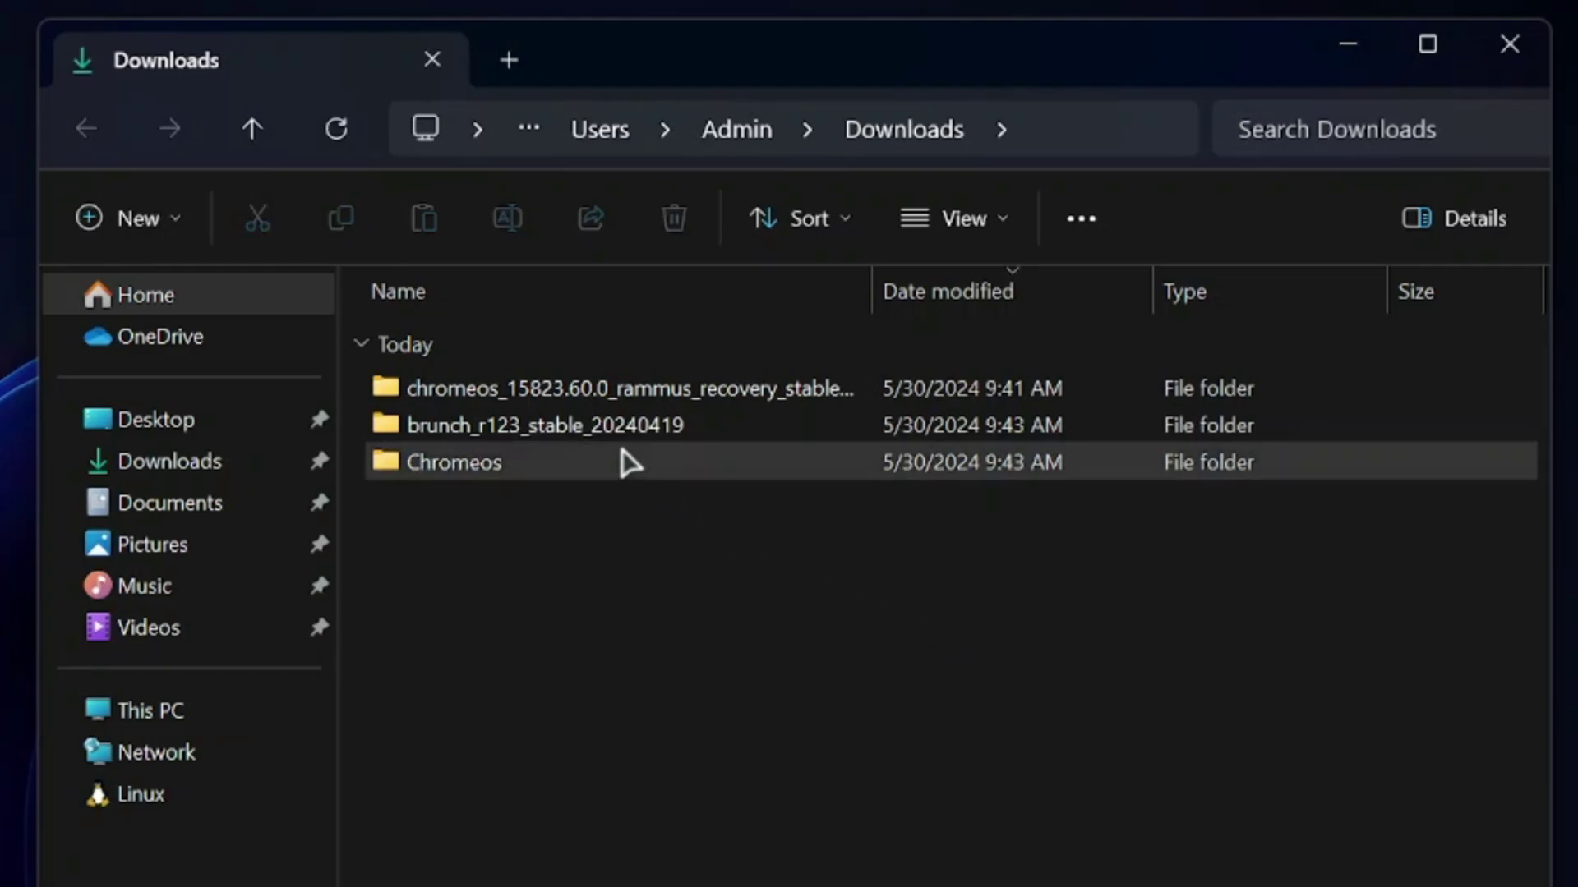
In the extracted recovery folder, rename the BIN file to chromeos.bin.
double_click(593, 402)
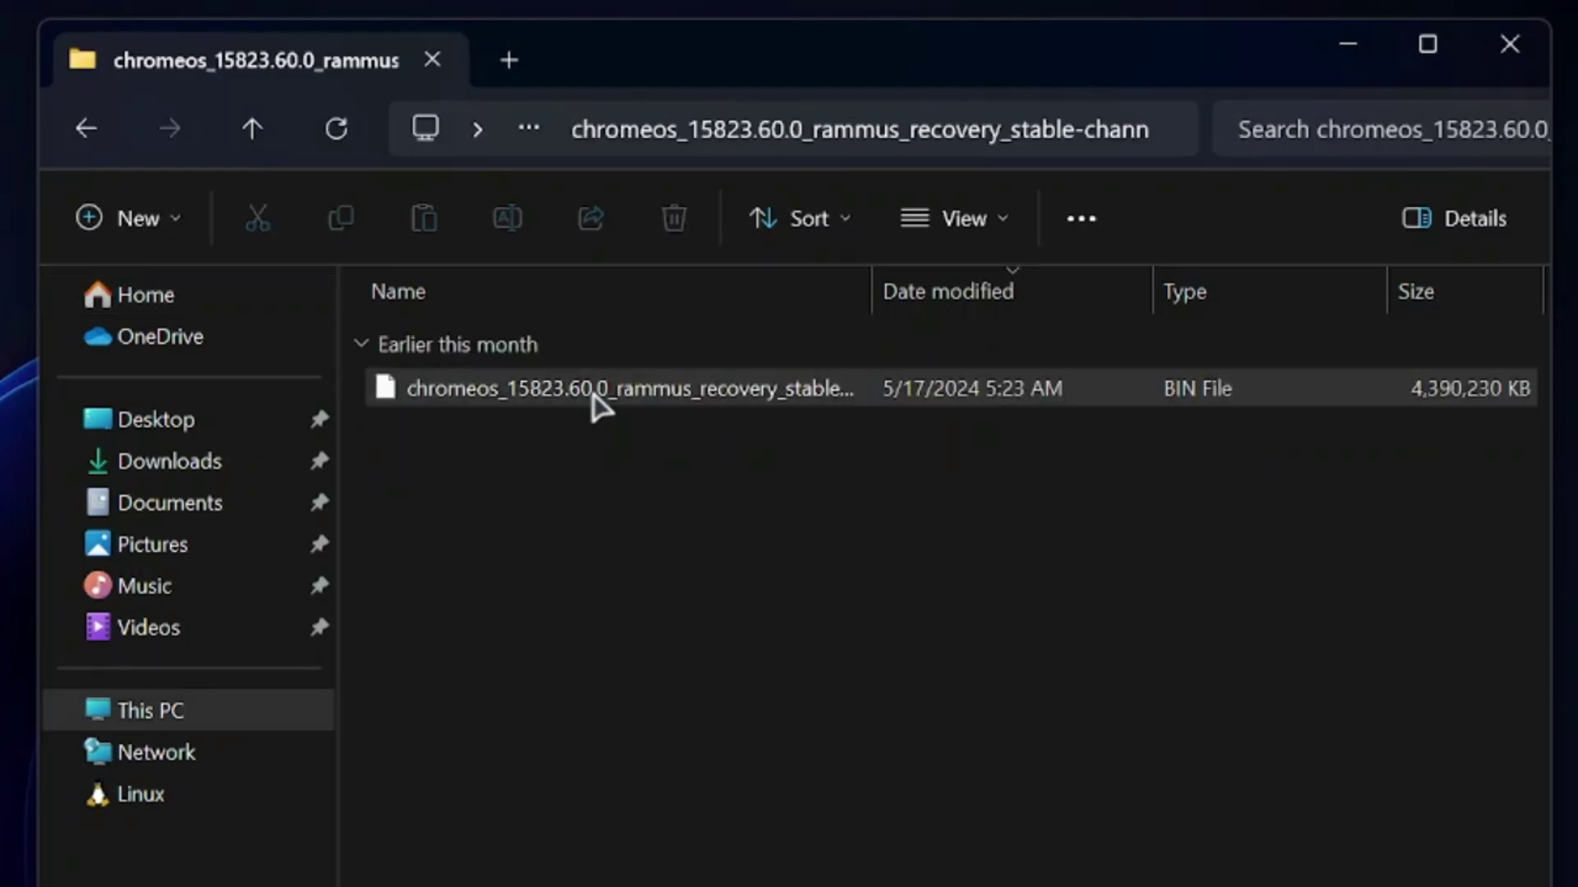
click(605, 396)
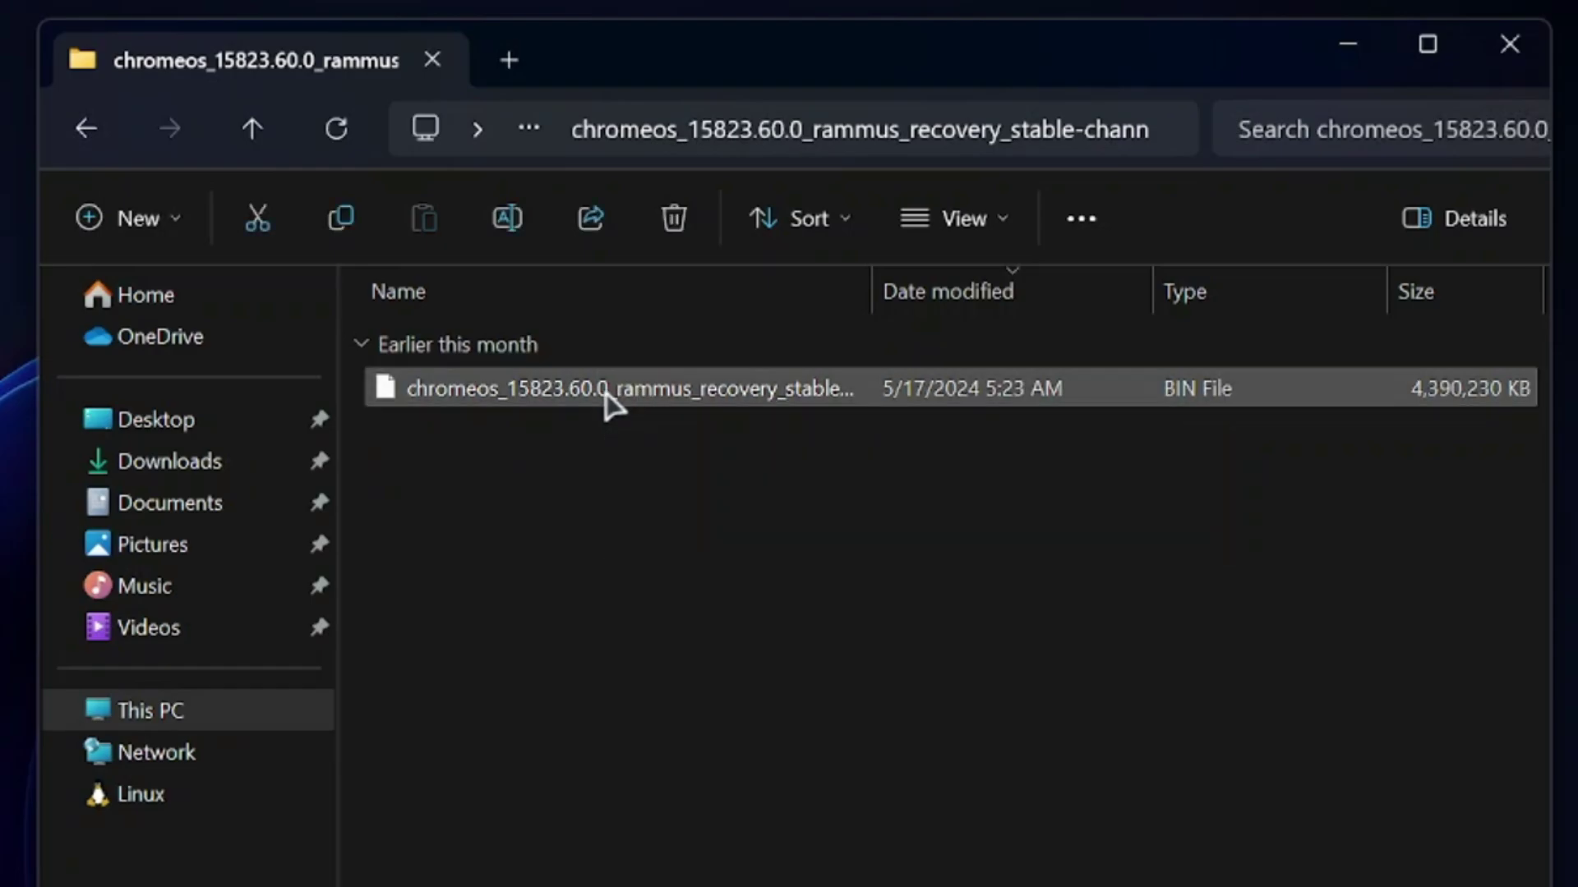
right_click(608, 403)
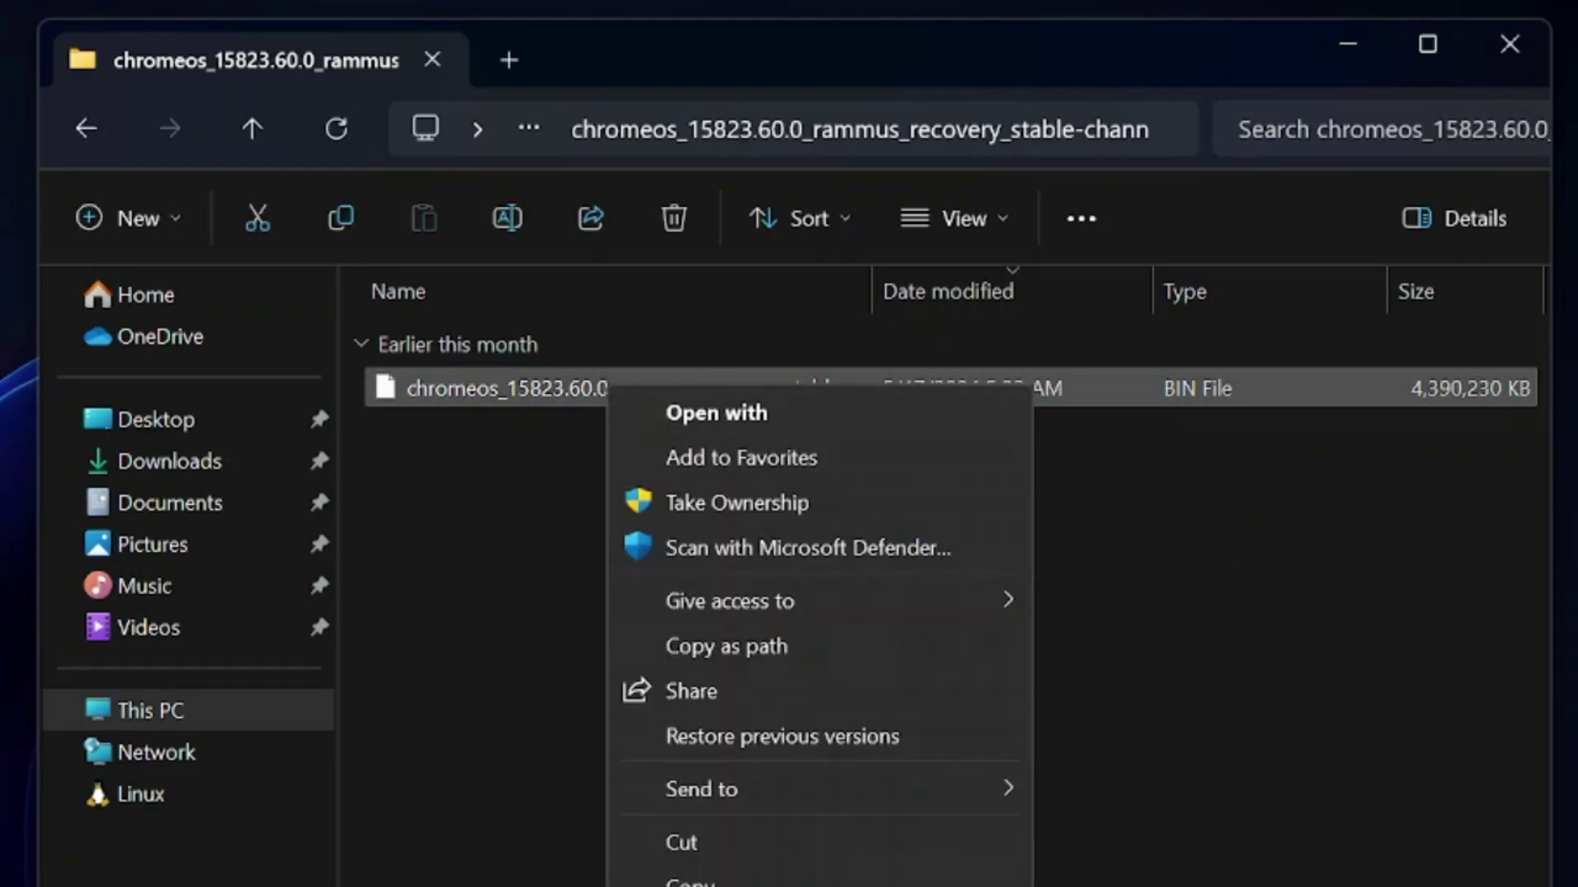
key(F2)
key(End)
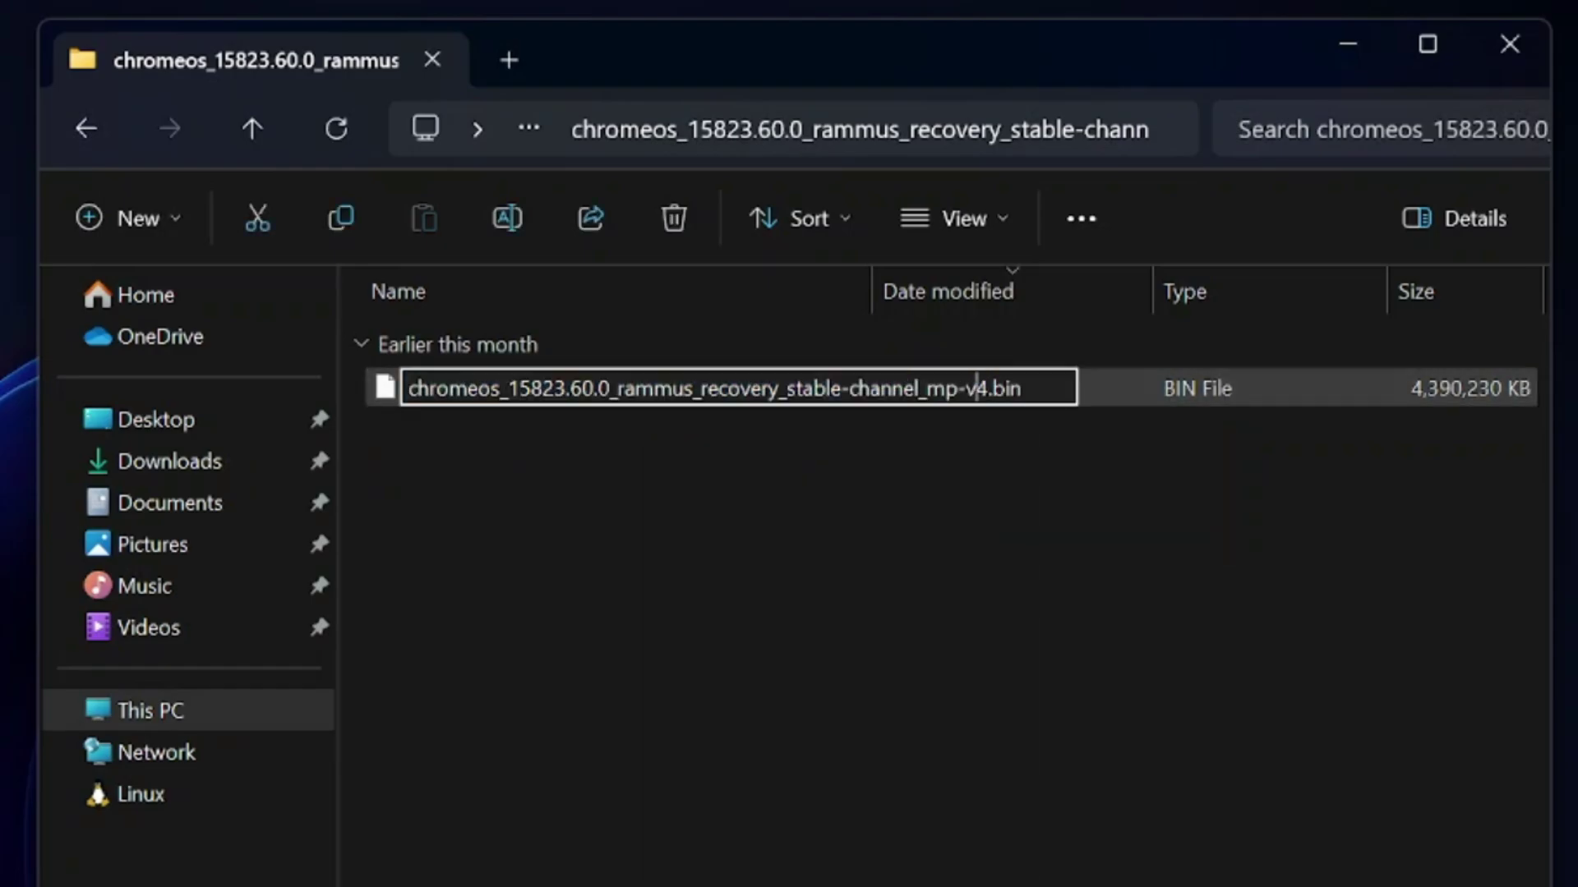
key(BackSpace)
key(BackSpace)
key(BackSpace)
key(BackSpace)
key(BackSpace)
key(BackSpace)
key(BackSpace)
key(BackSpace)
key(BackSpace)
key(BackSpace)
key(BackSpace)
key(BackSpace)
key(BackSpace)
key(BackSpace)
key(BackSpace)
key(BackSpace)
key(BackSpace)
key(BackSpace)
key(BackSpace)
key(BackSpace)
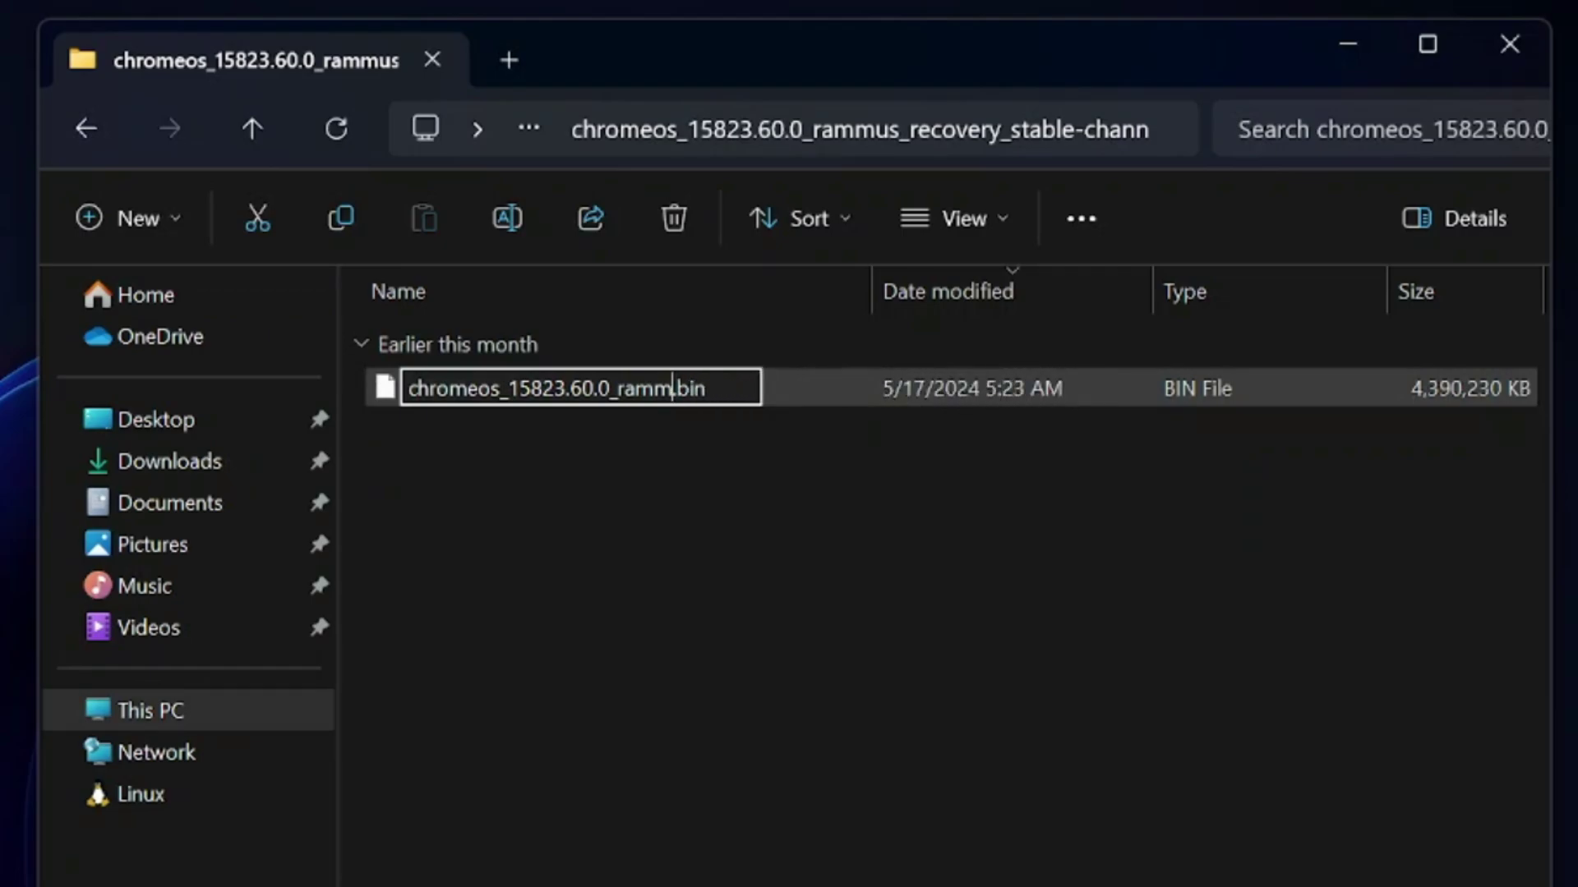
key(BackSpace)
key(BackSpace)
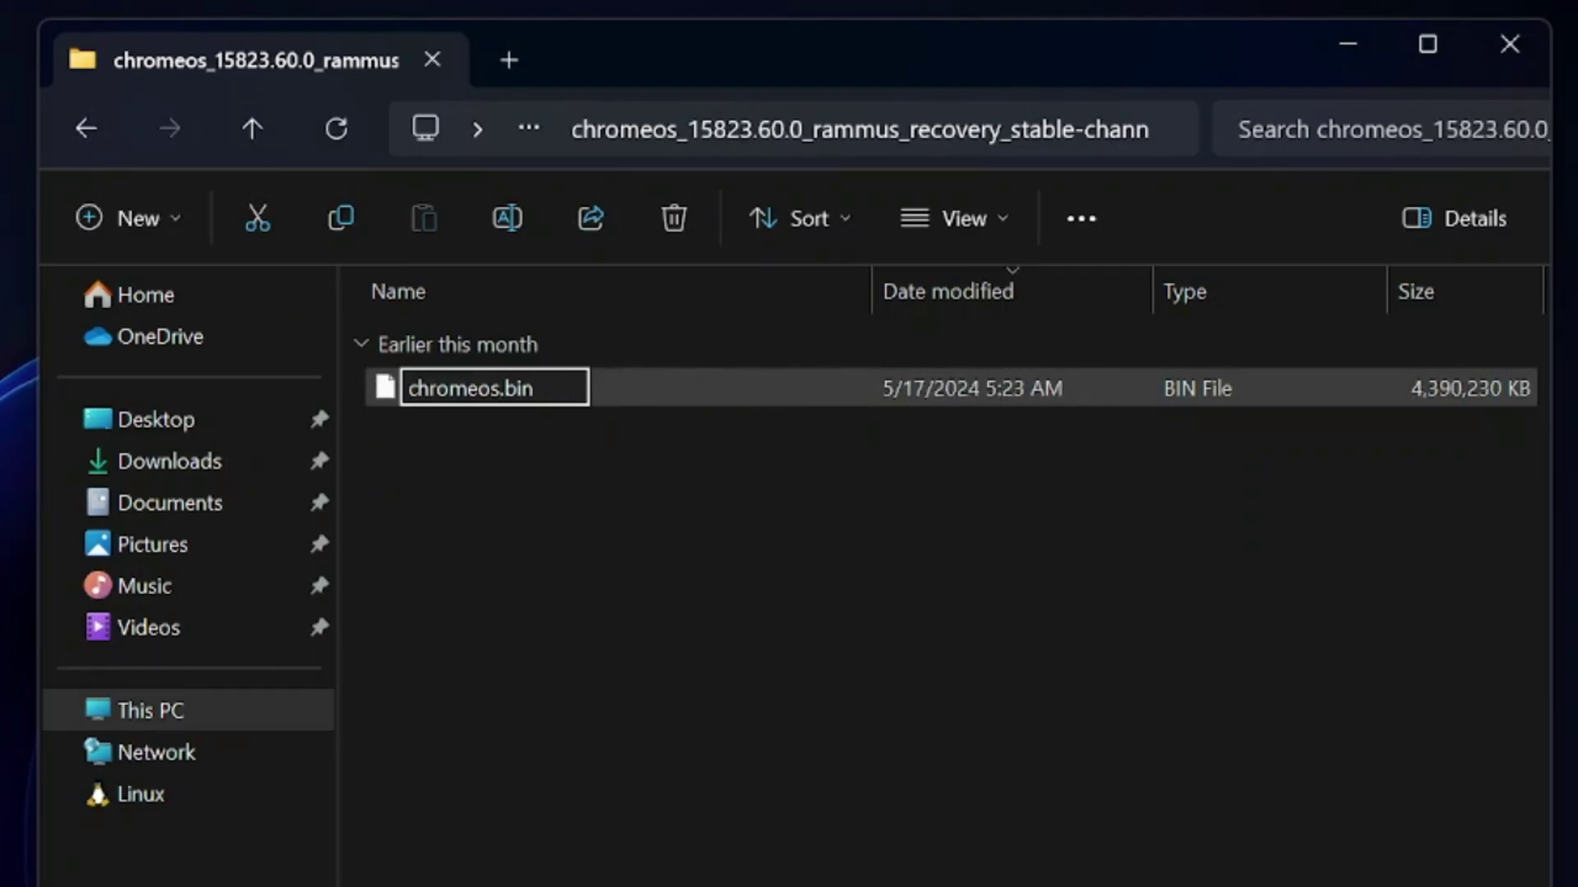
key(Return)
click(699, 801)
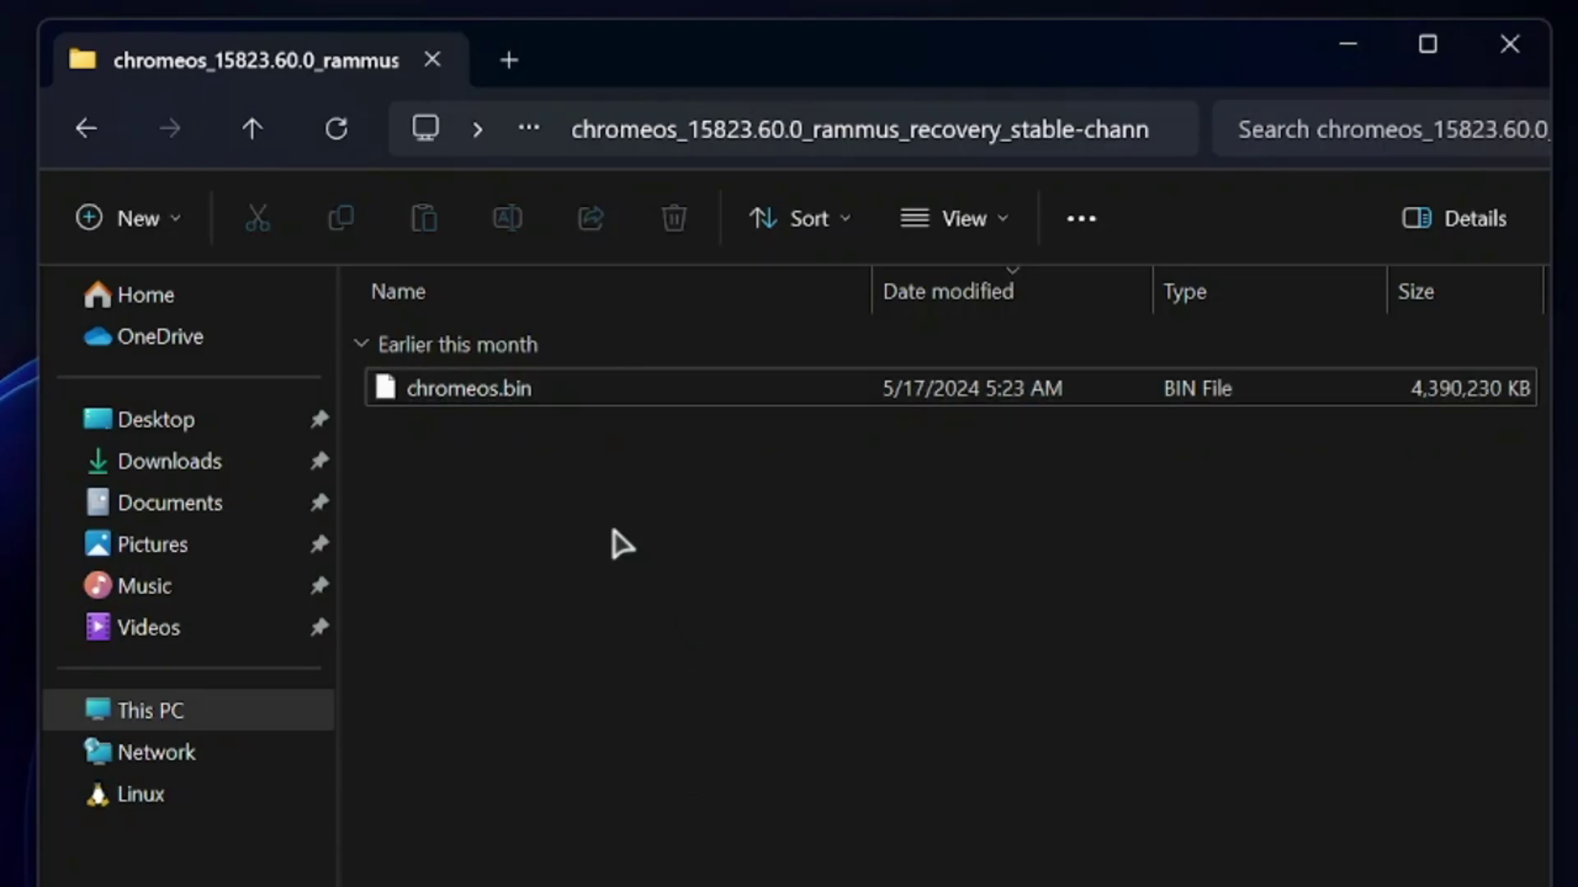
Copy chromeos.bin to the clipboard and return to Downloads.
click(564, 394)
right_click(565, 393)
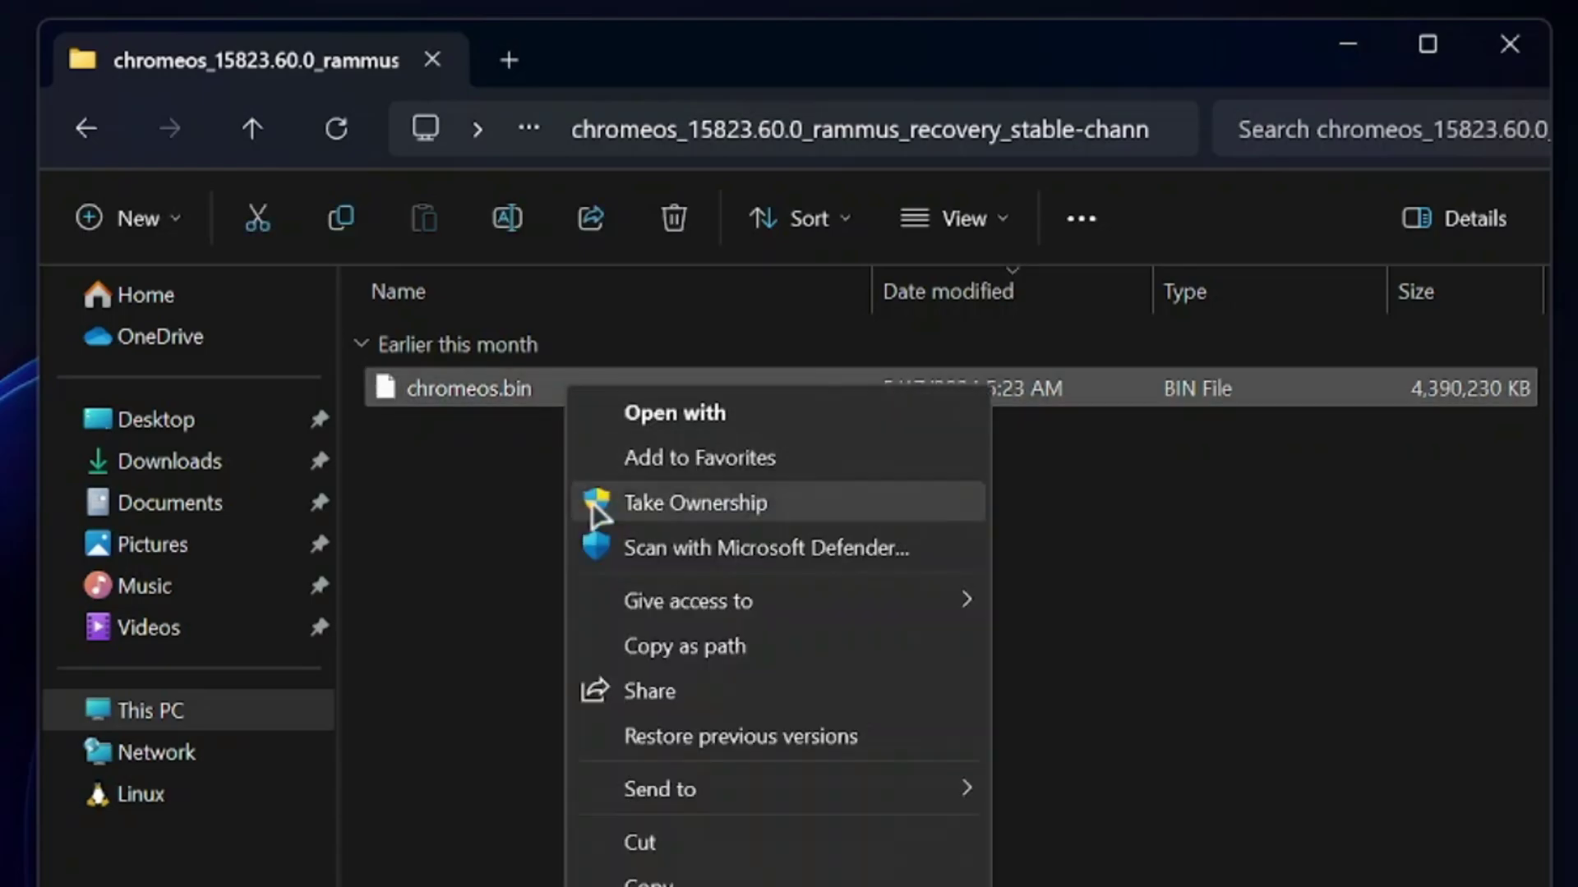
click(646, 883)
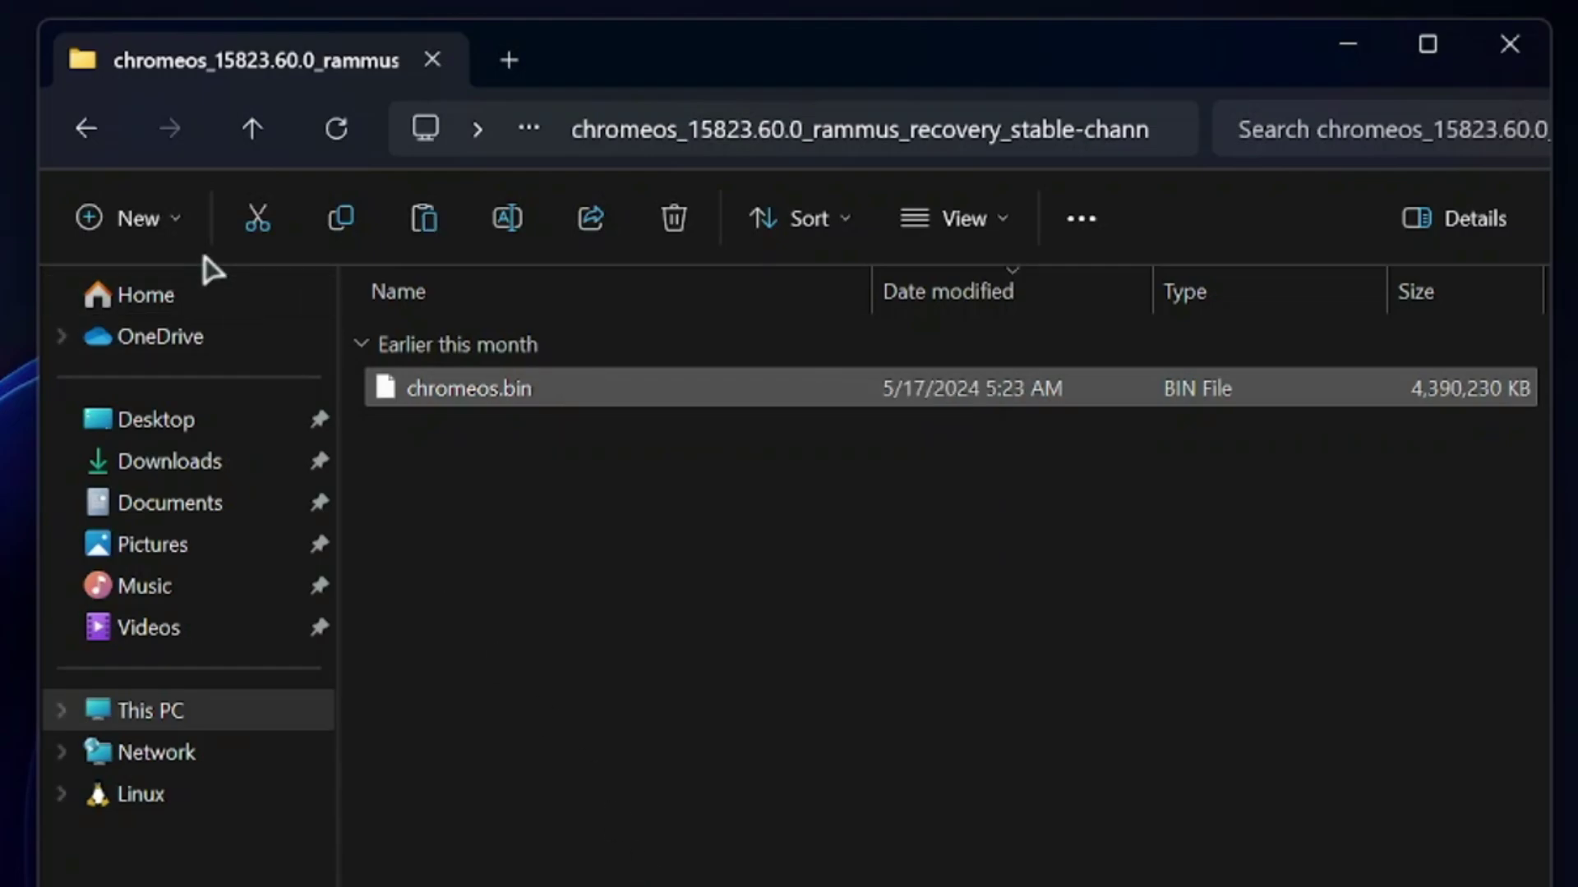
click(88, 130)
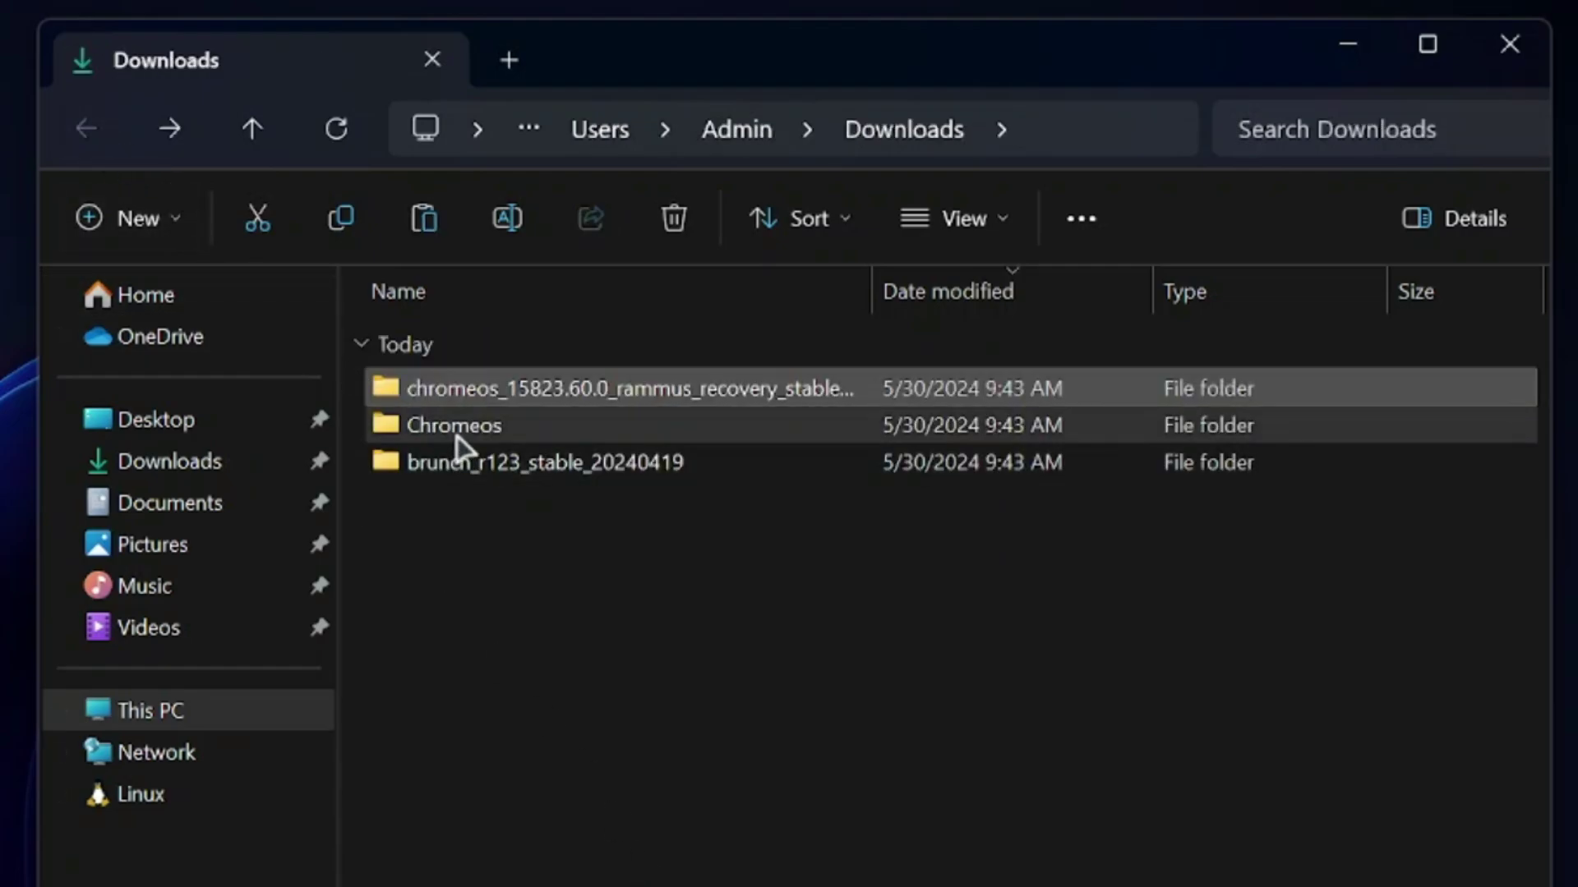
Paste chromeos.bin into the empty Chromeos folder and go back to Downloads.
double_click(454, 434)
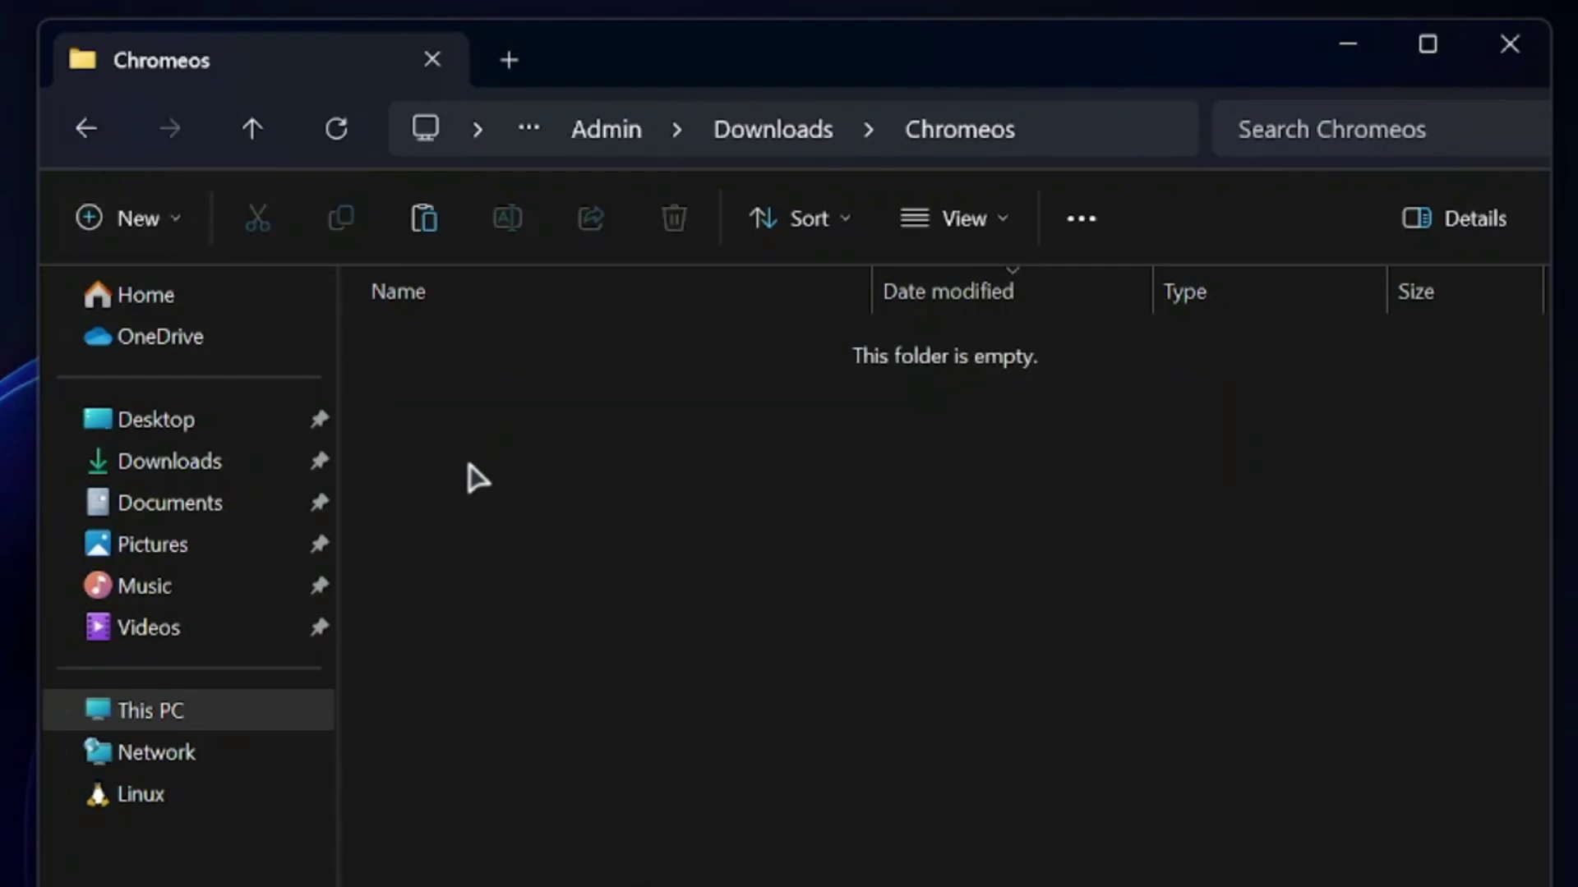
right_click(469, 469)
click(549, 734)
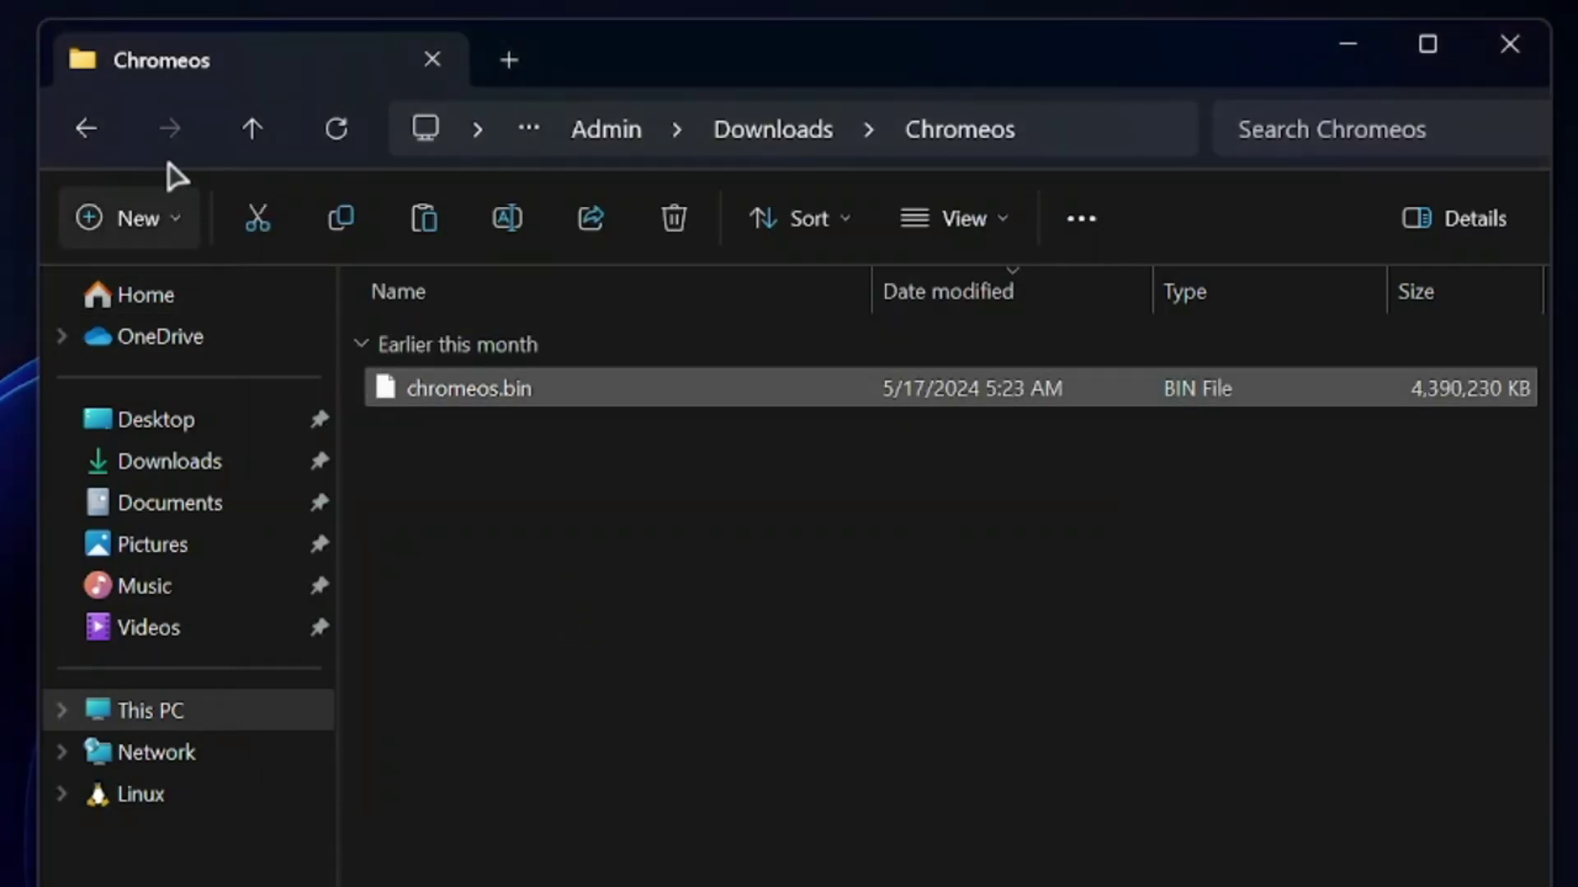
click(89, 132)
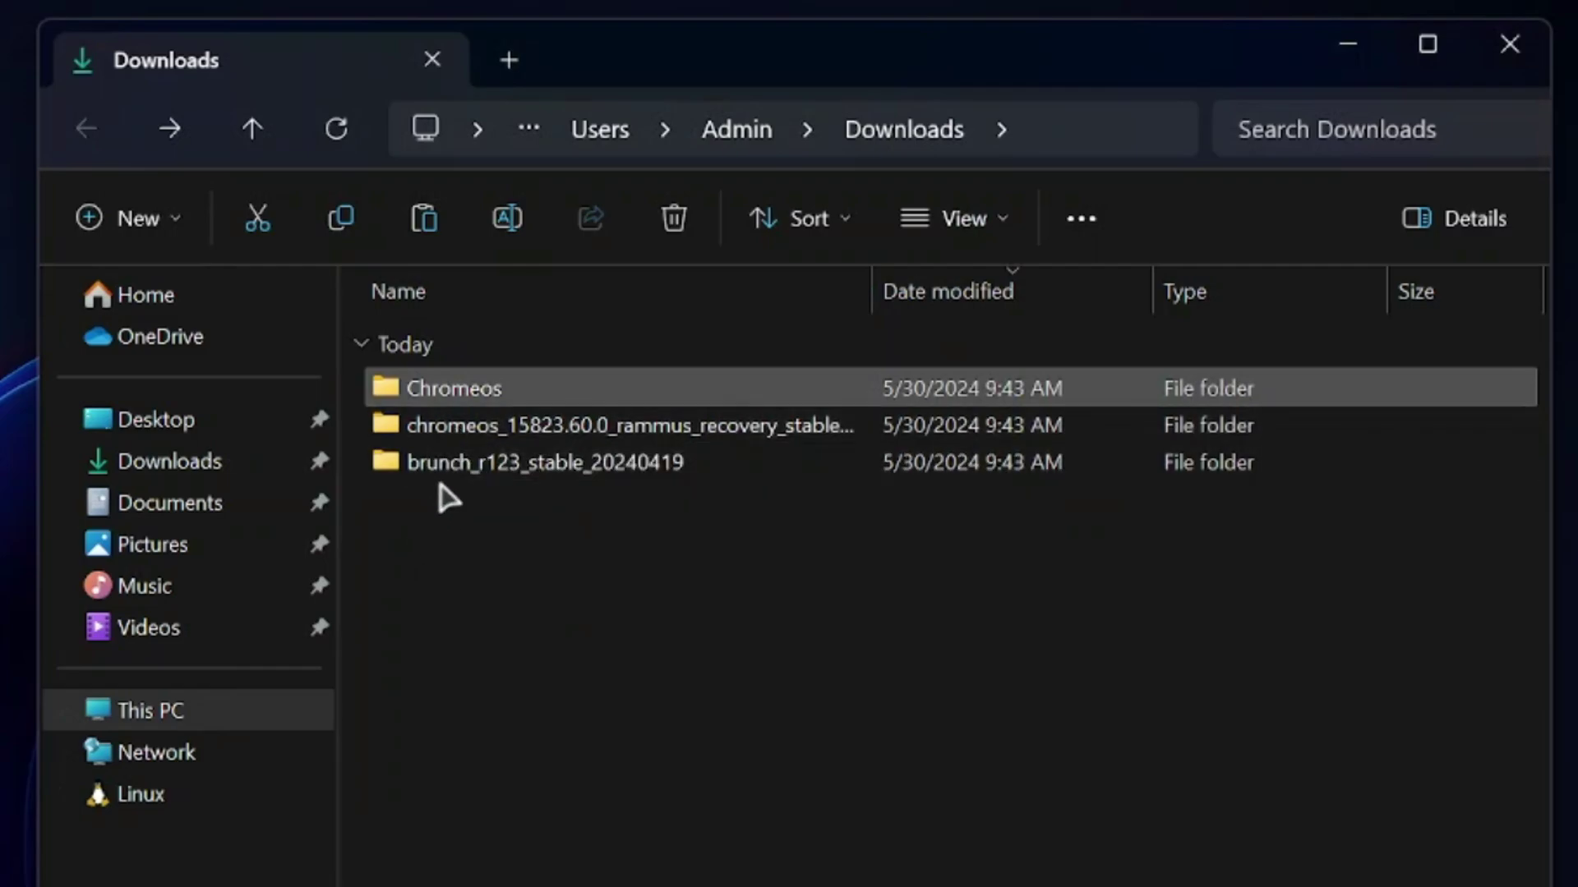
Copy the four files from brunch_r123_stable_20240419 into the Chromeos folder.
double_click(464, 467)
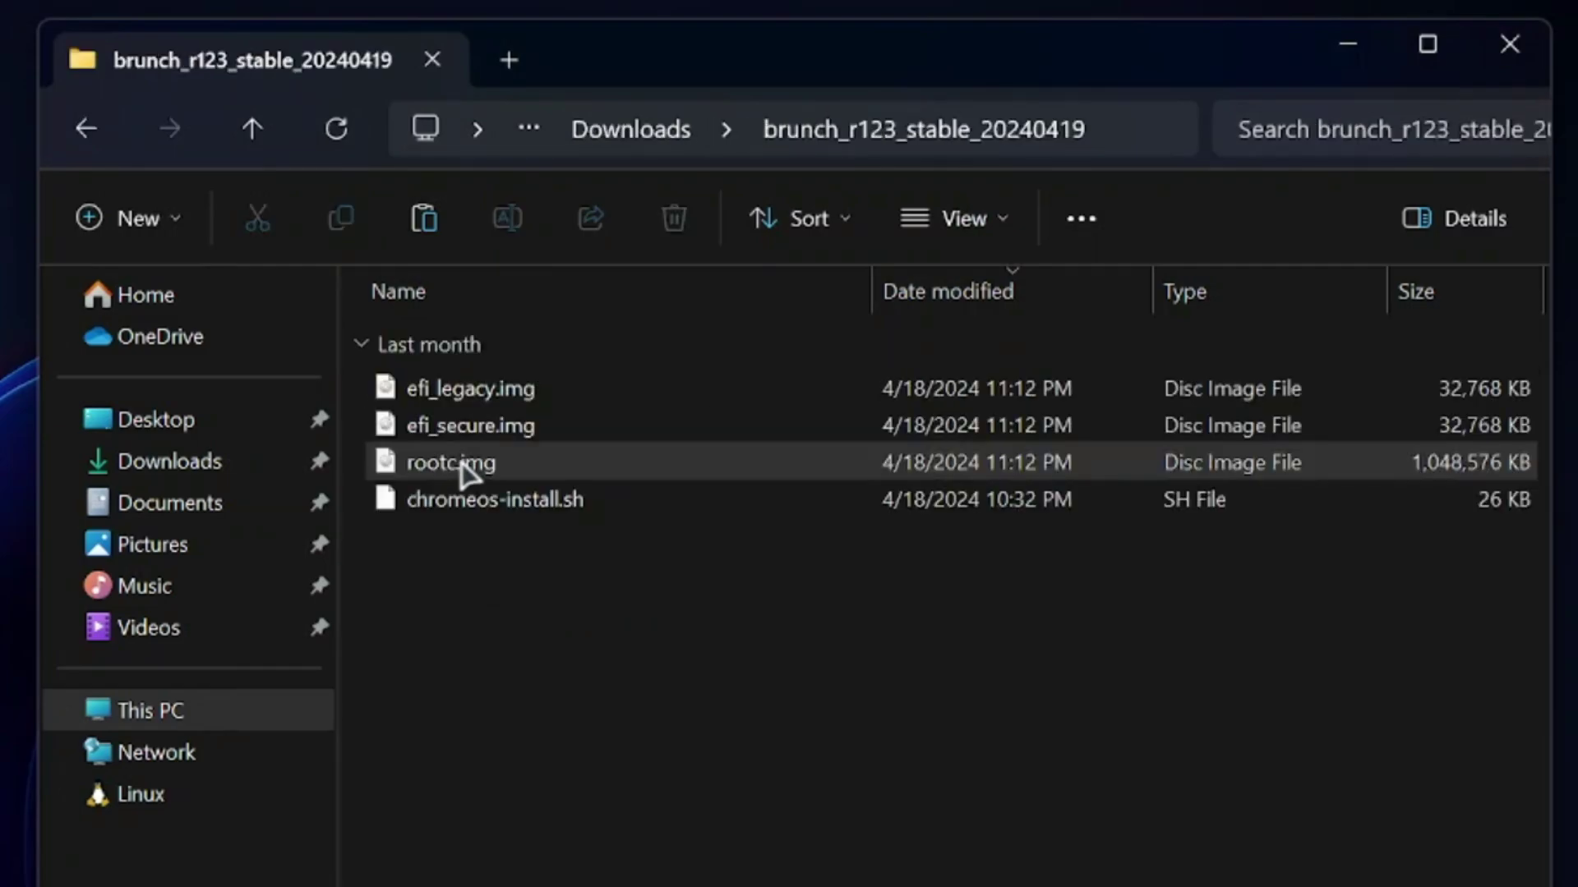
drag(483, 542, 449, 389)
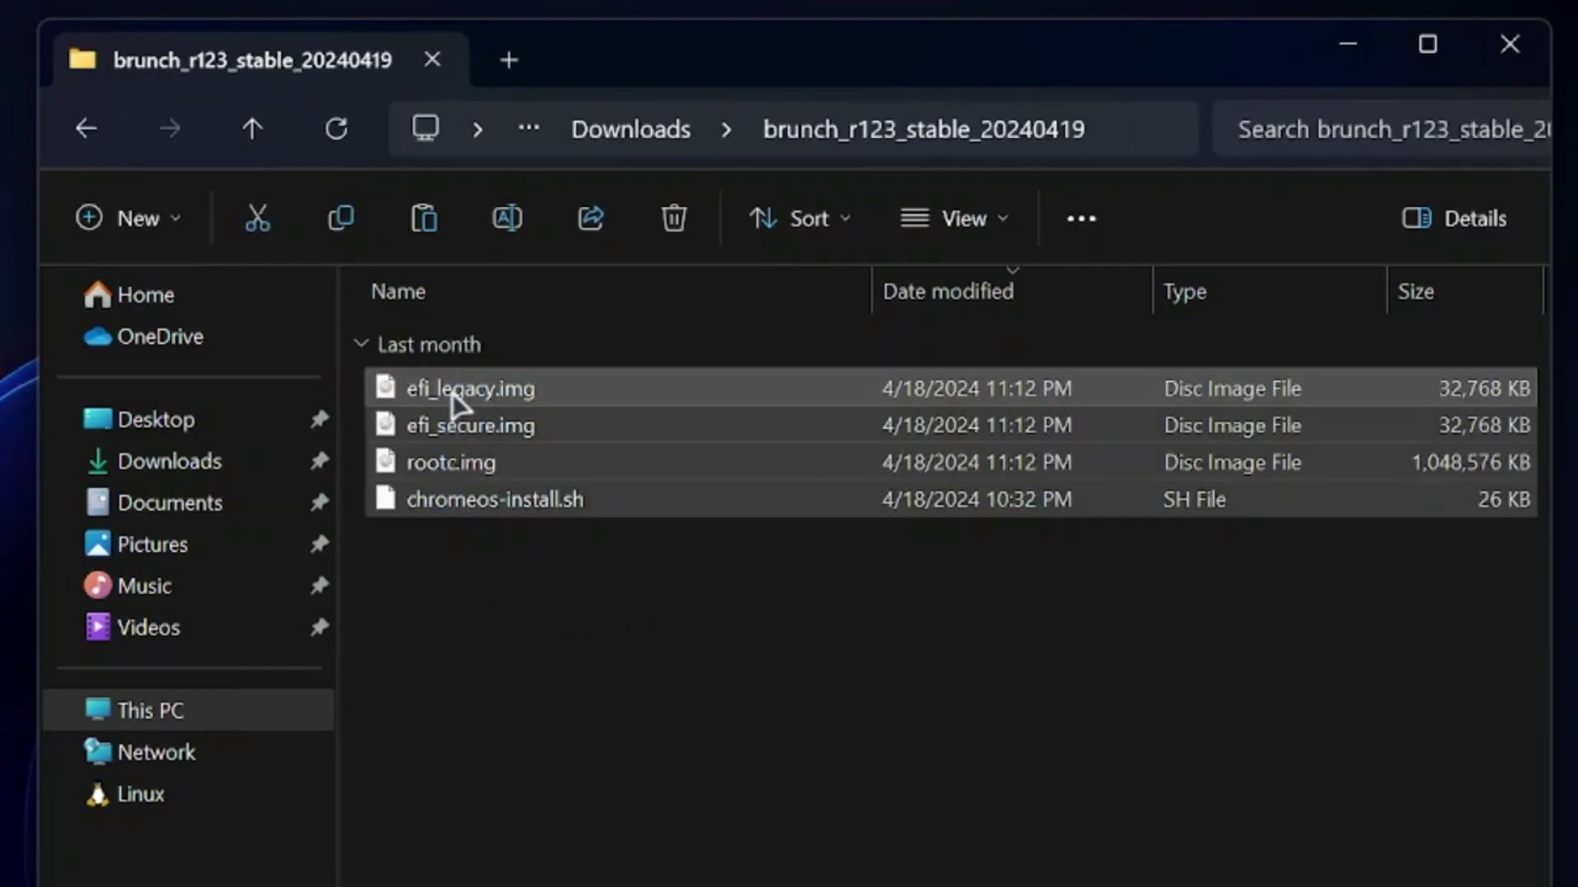
right_click(455, 402)
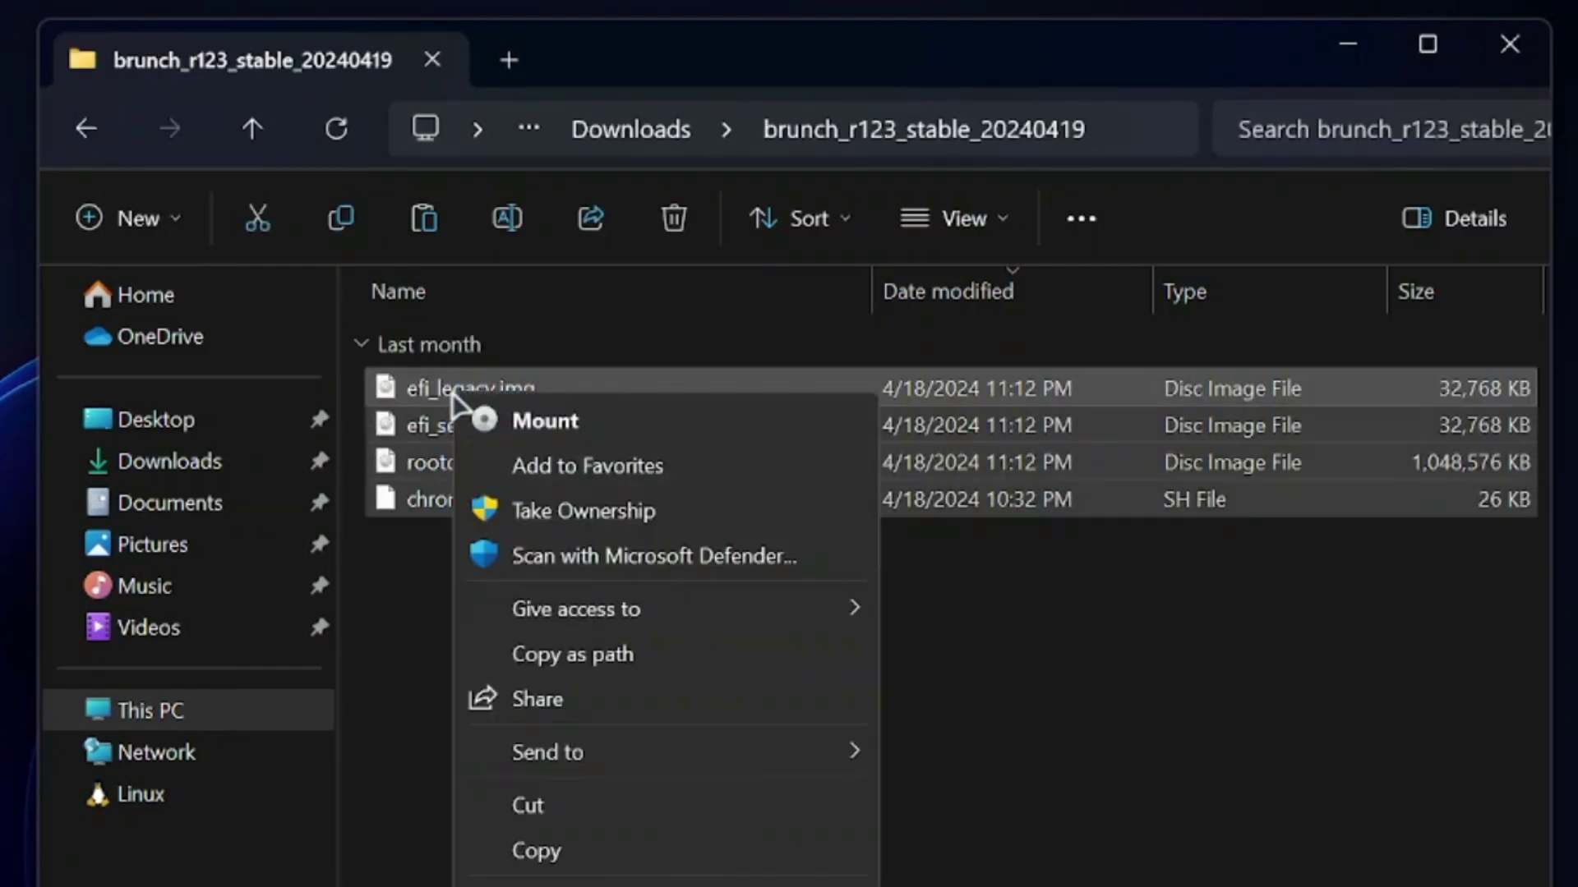
click(543, 849)
click(99, 129)
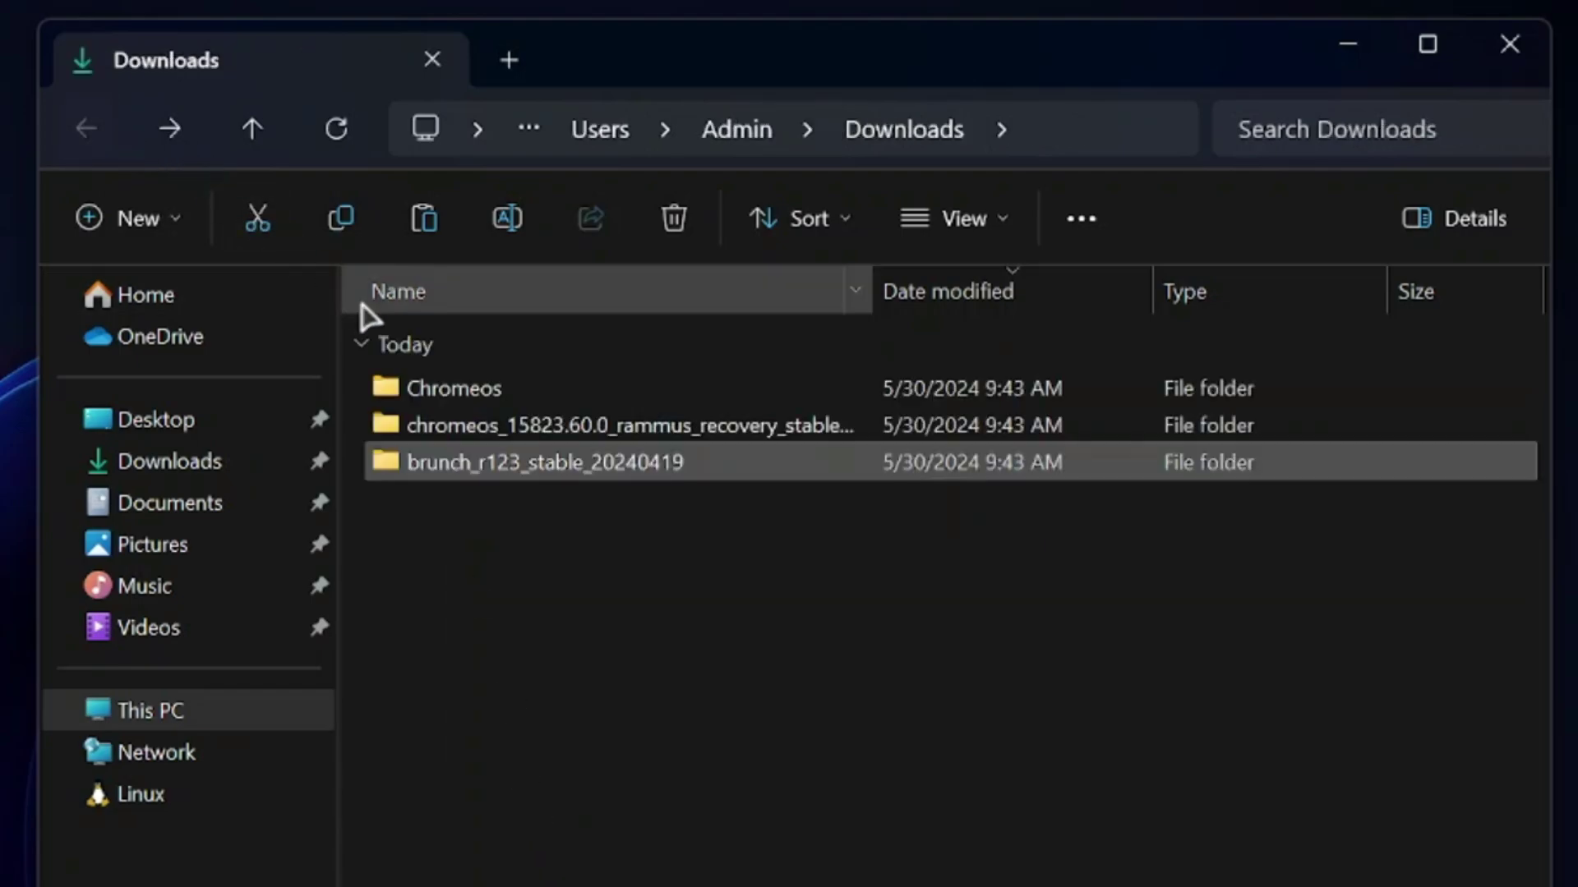
double_click(475, 425)
right_click(511, 516)
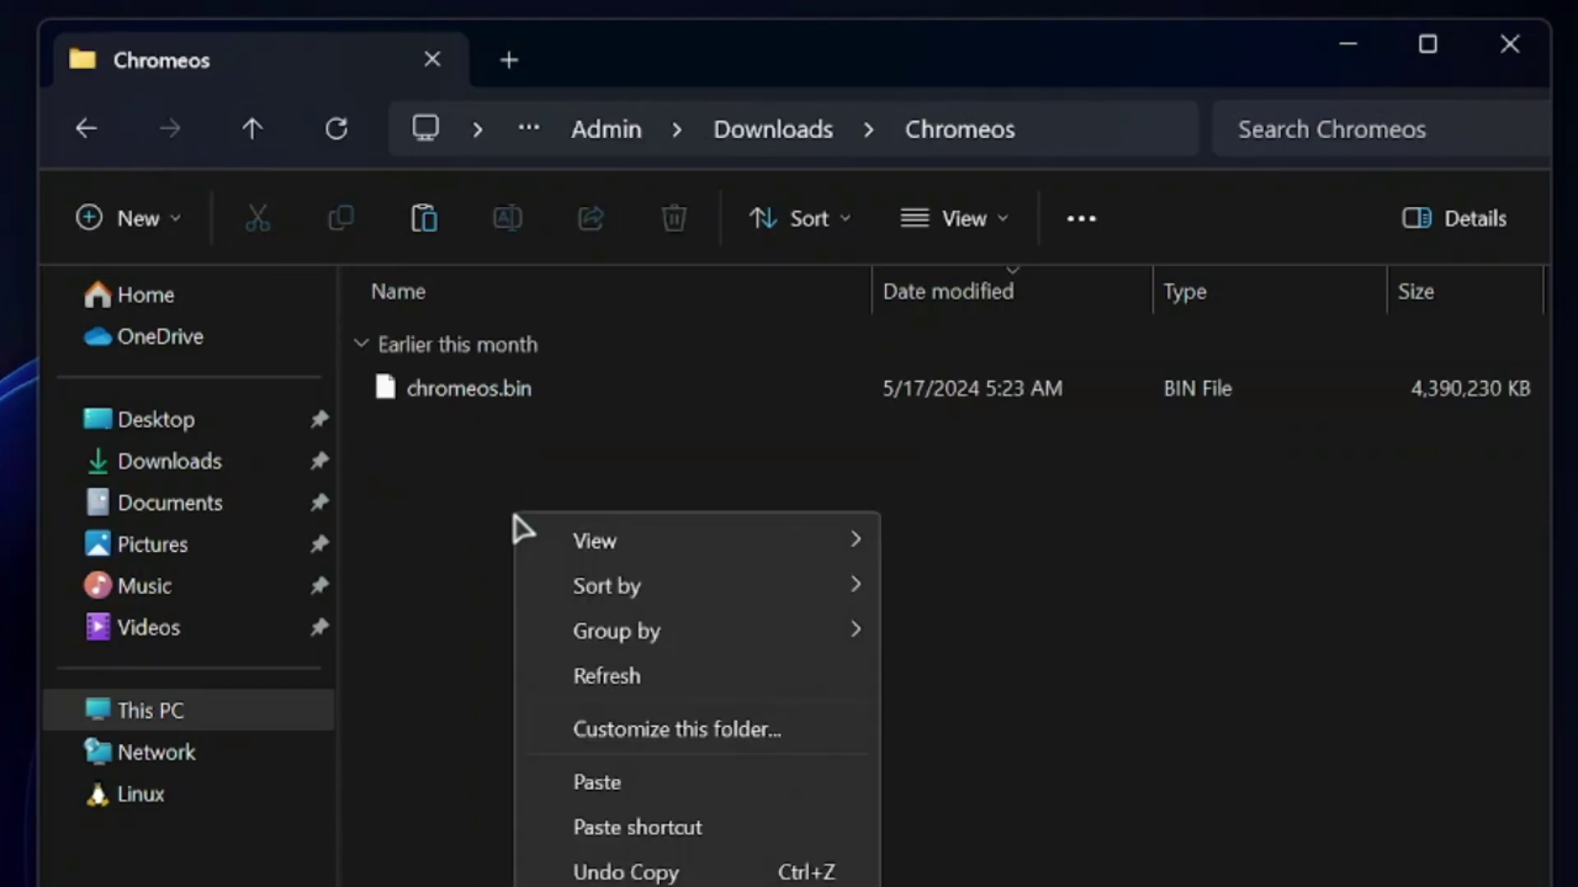
click(596, 783)
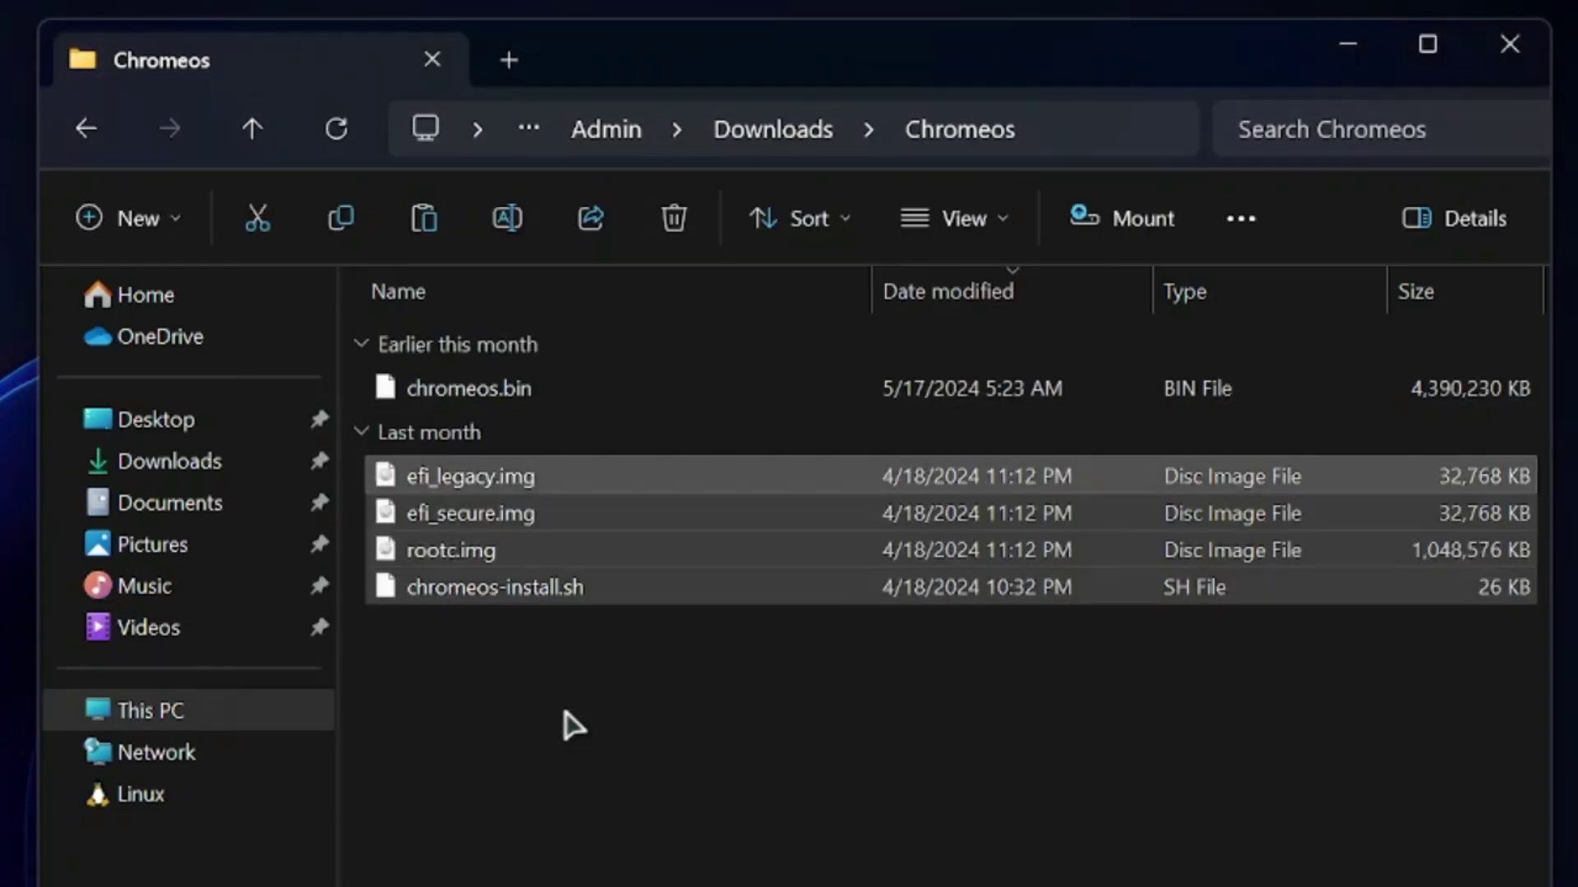
Delete the extracted brunch and recovery folders from Downloads and open the Ubuntu terminal.
click(89, 131)
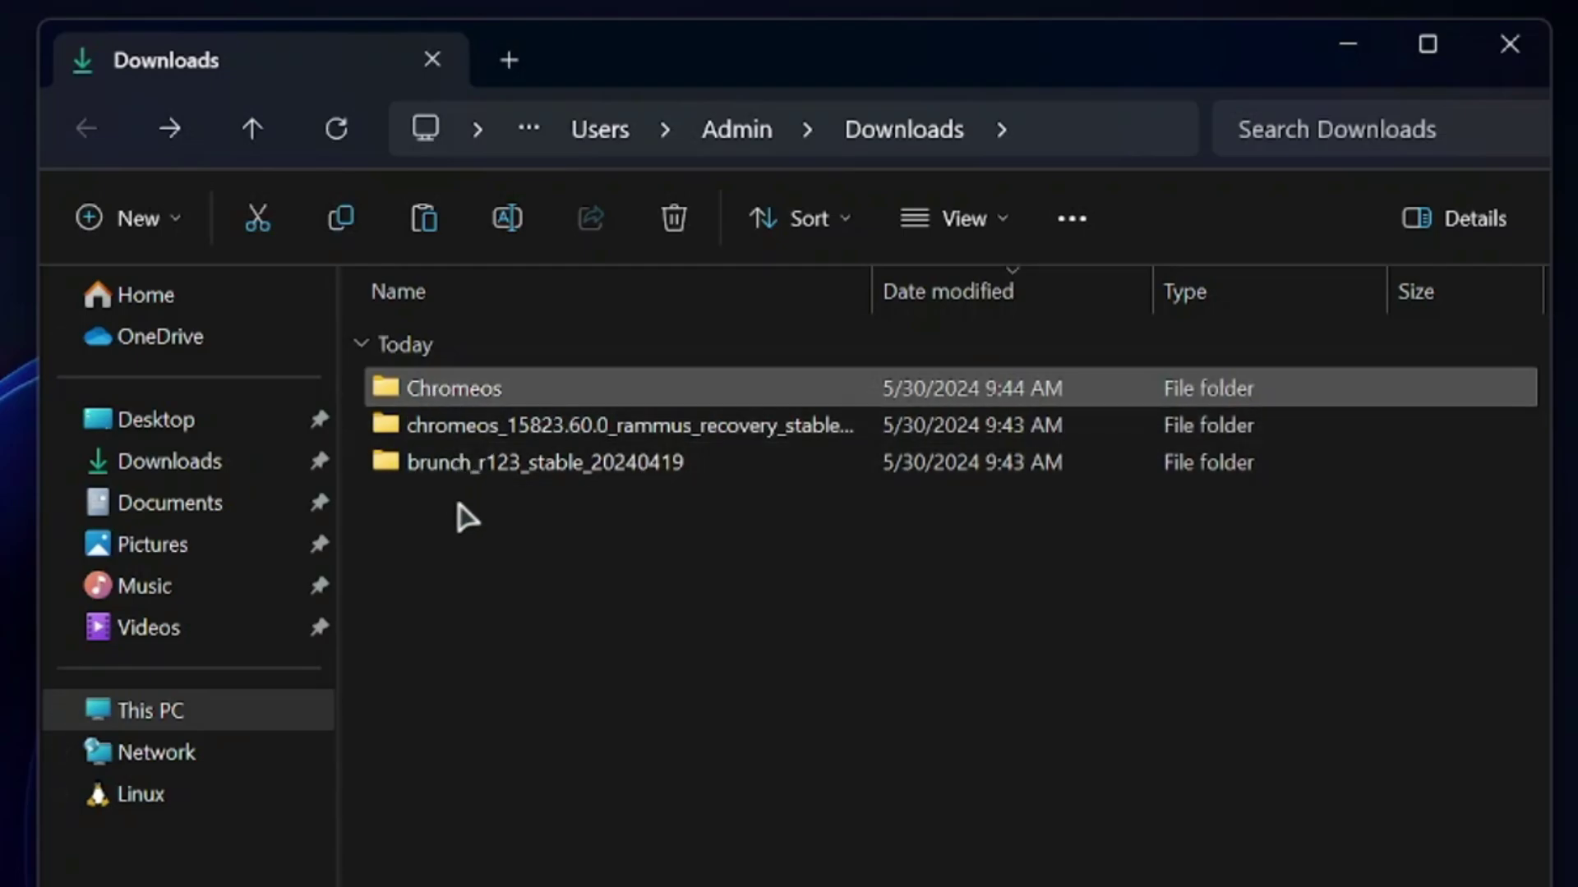
drag(461, 508, 460, 439)
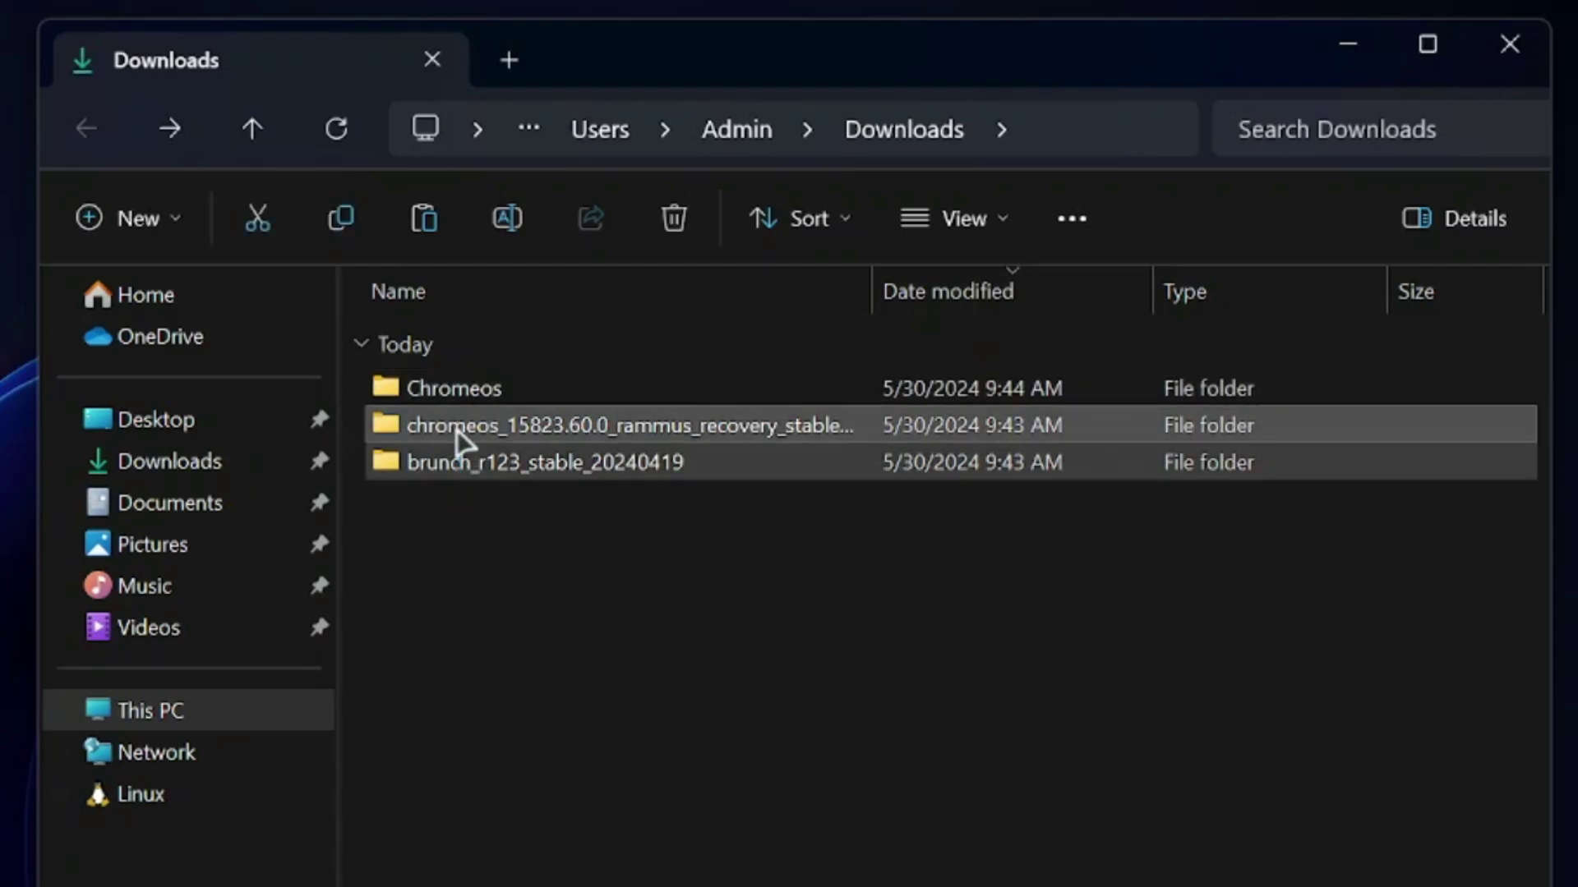
key(Delete)
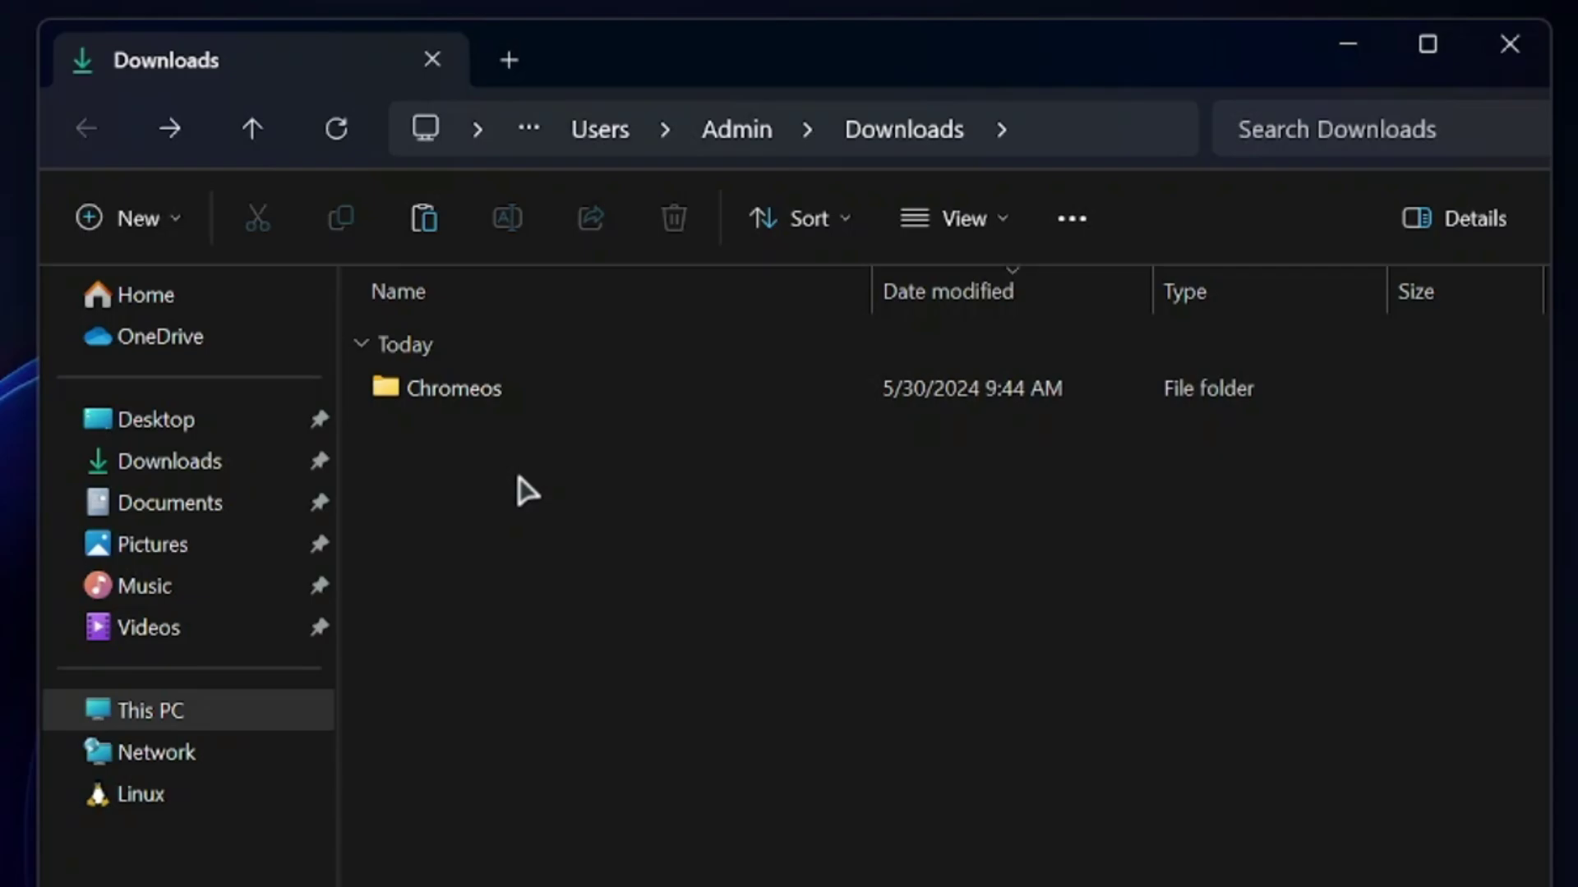
click(1347, 44)
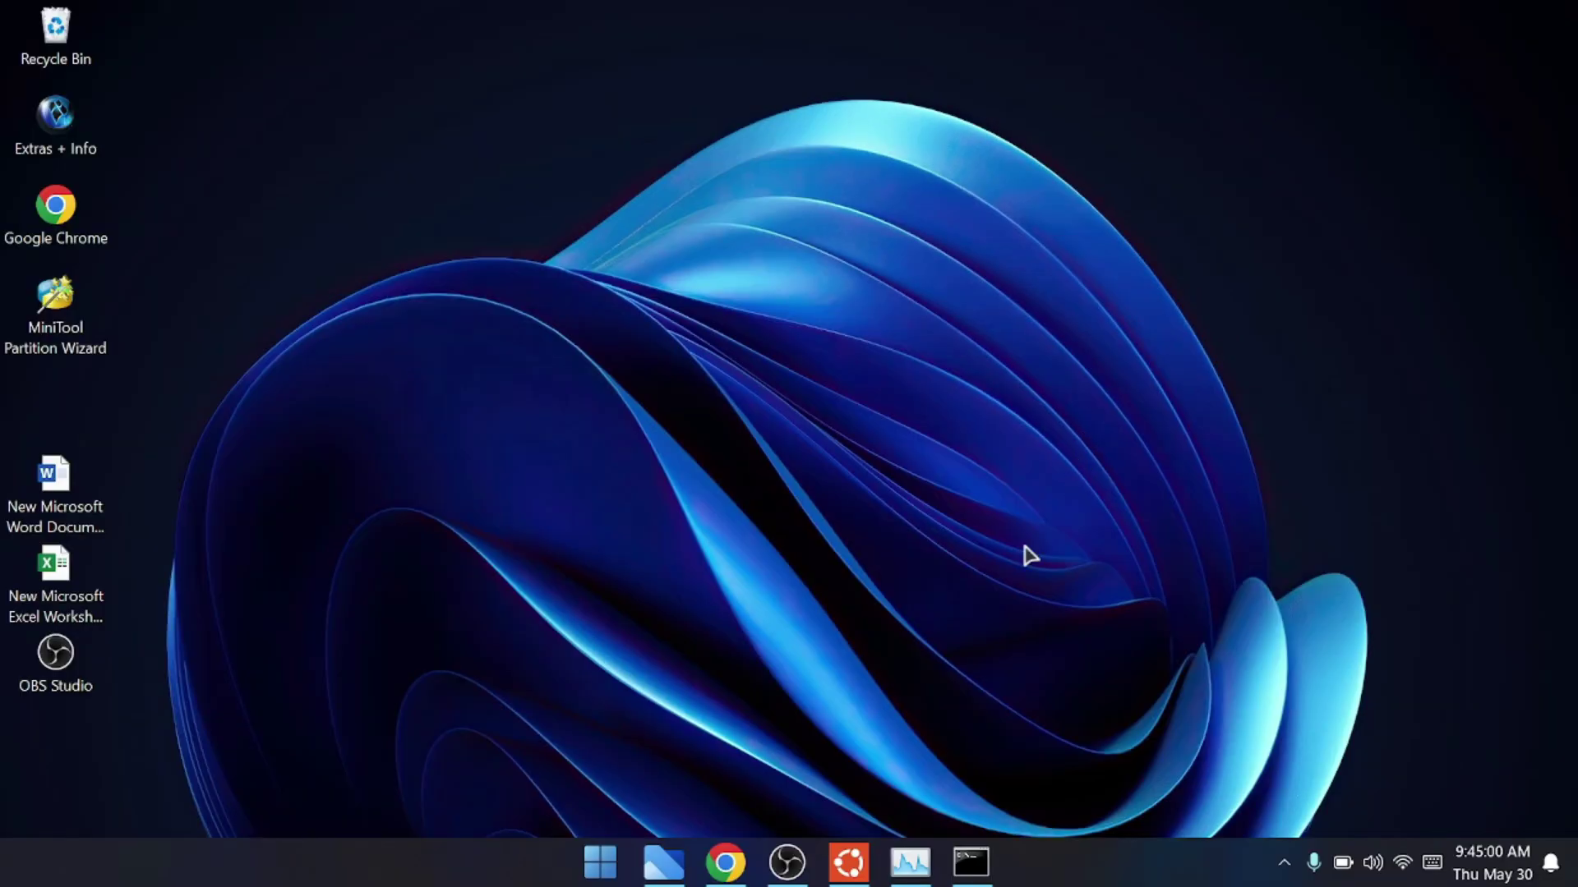
click(849, 861)
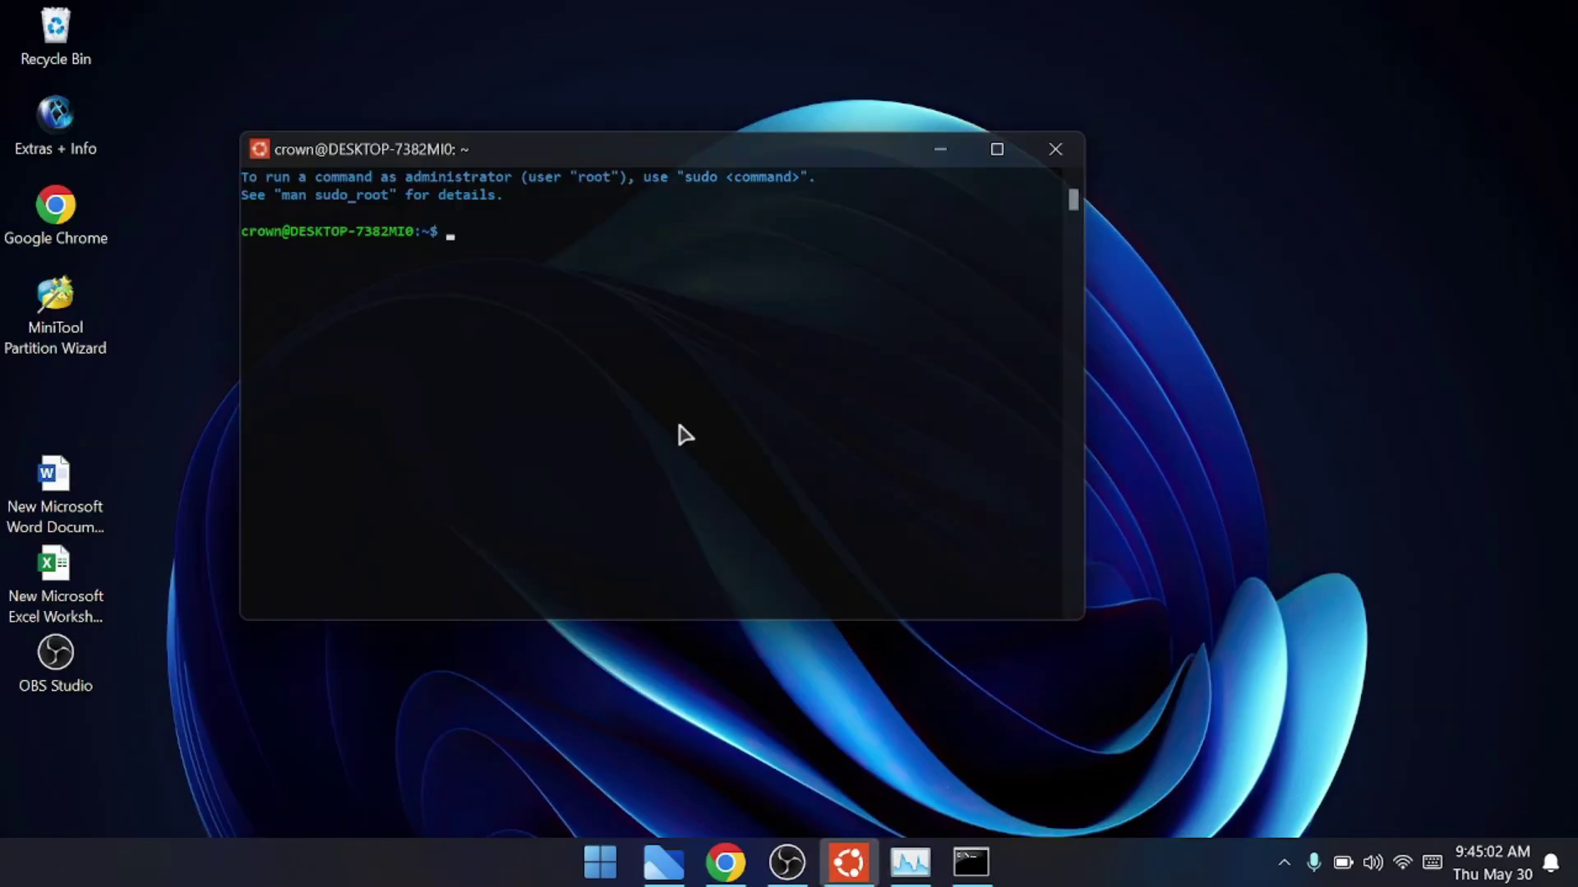
click(616, 859)
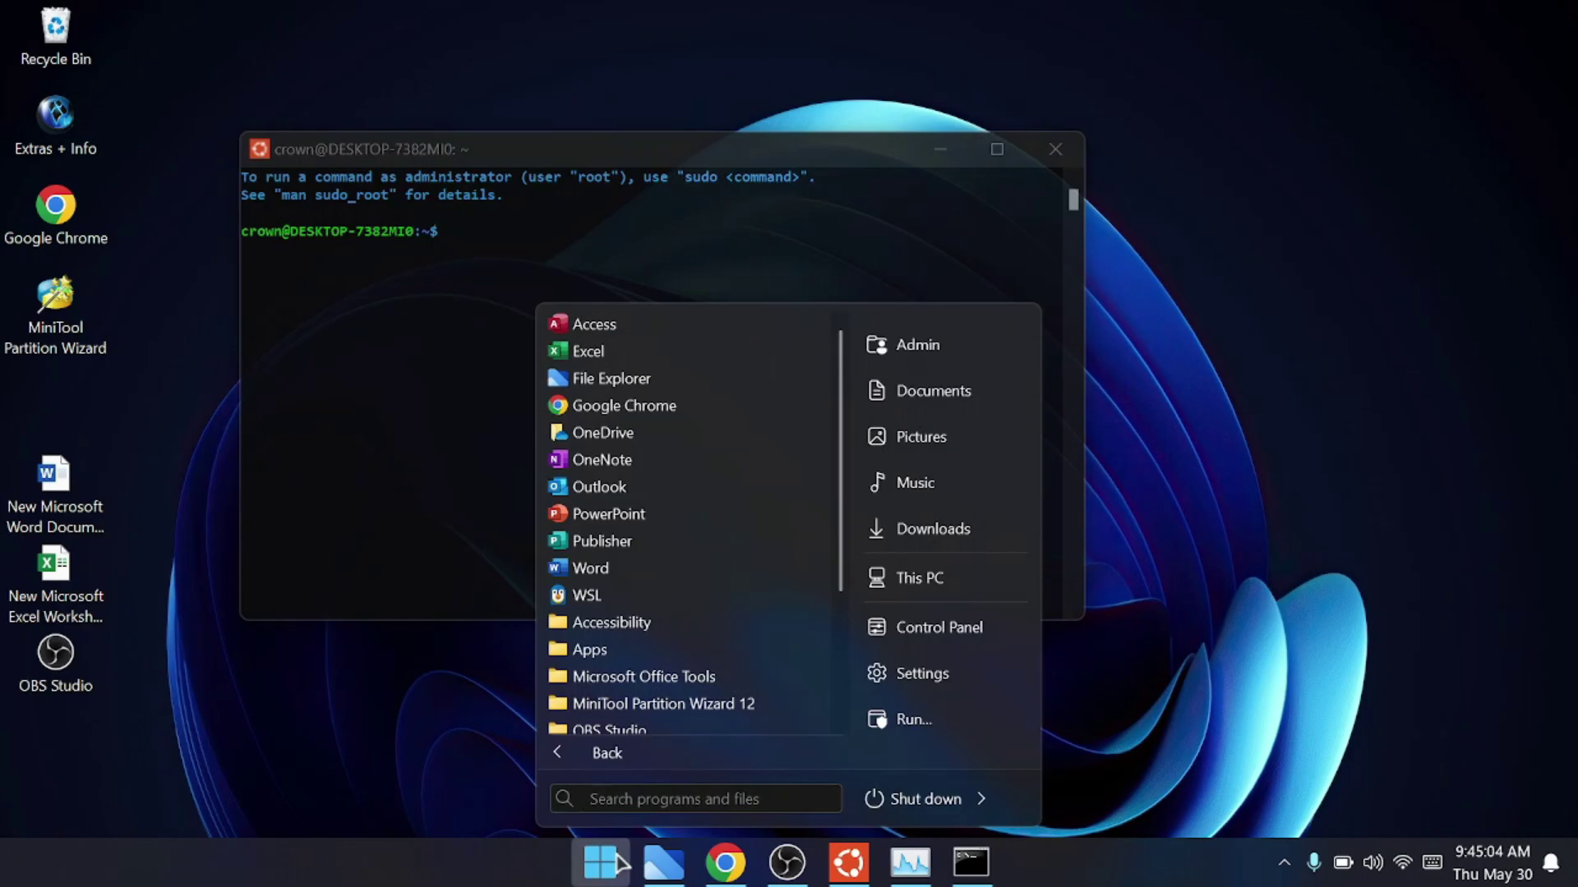
text(ubu)
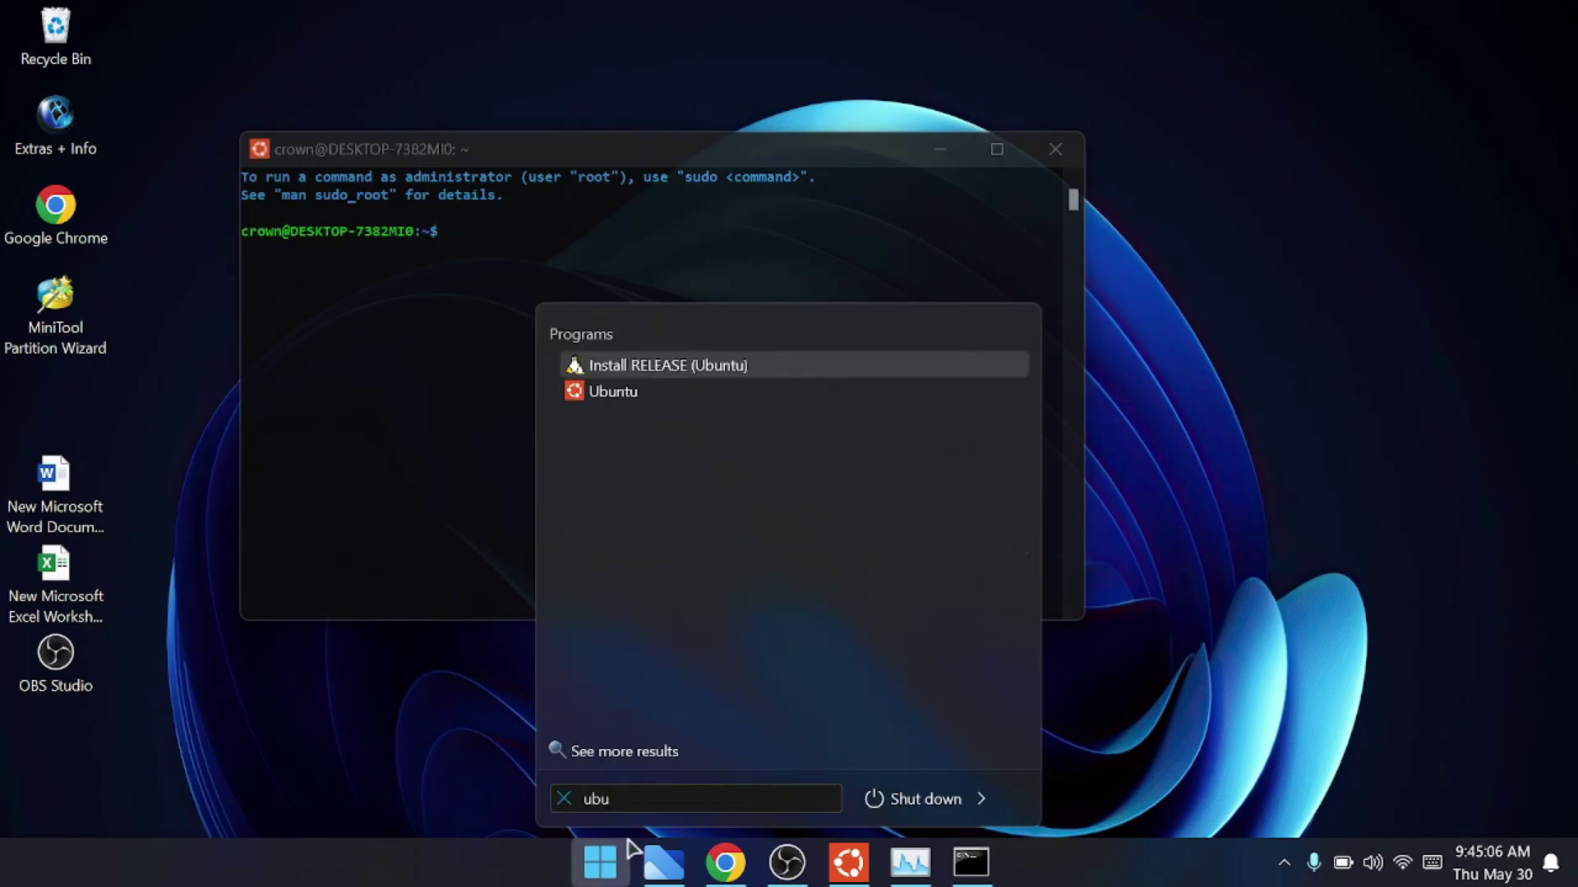
click(454, 301)
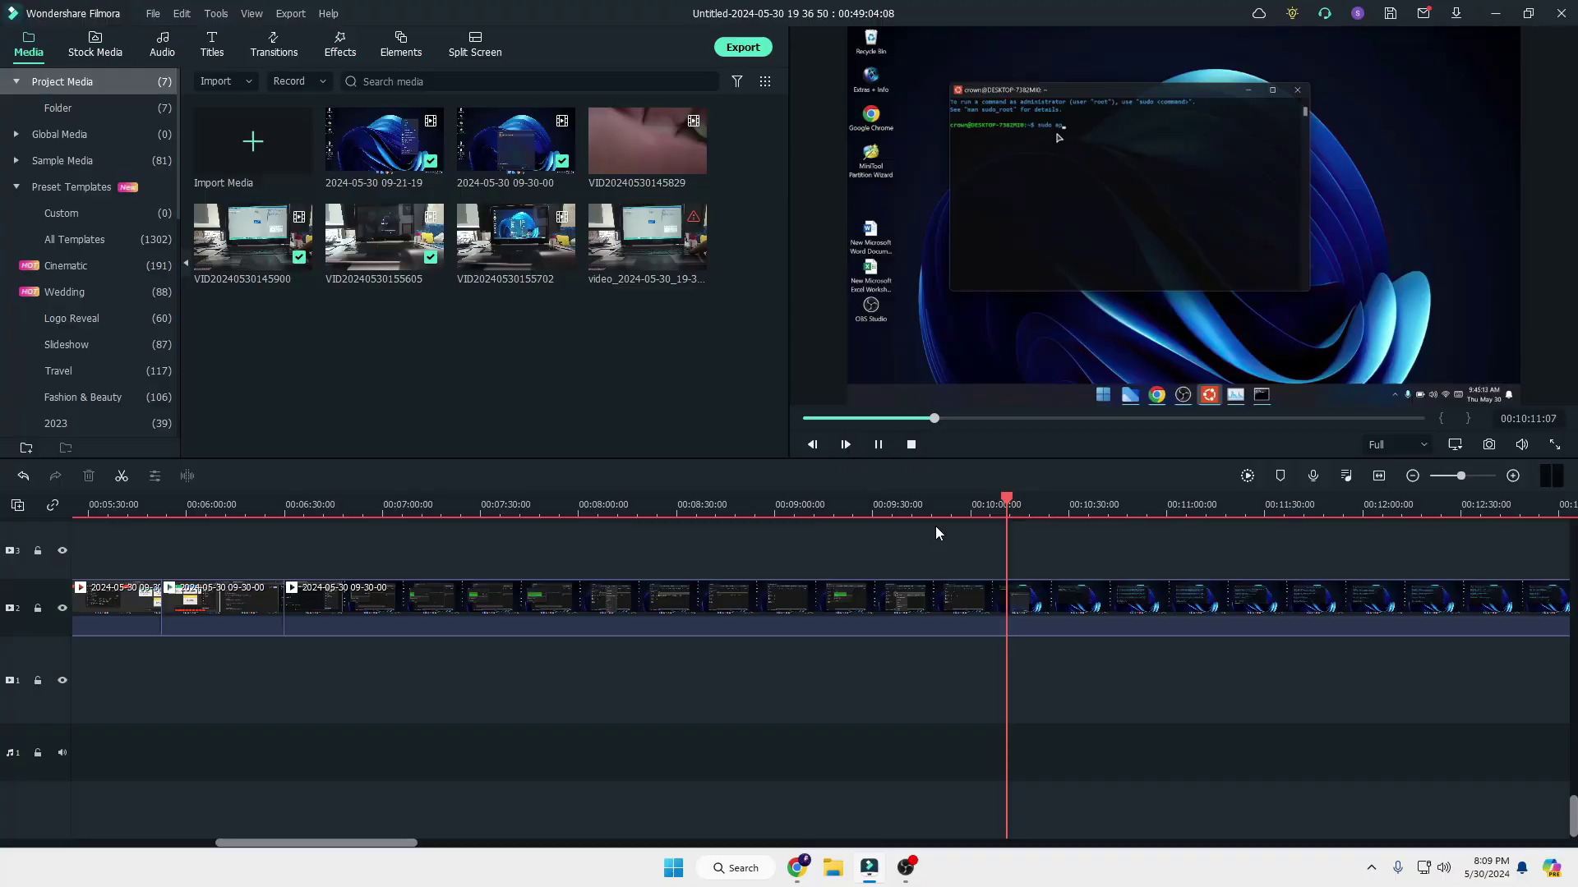
Run sudo apt update with the sudo password, fetching 31.5 MB and listing 105 upgradable packages.
text(sudo a)
text(pt update)
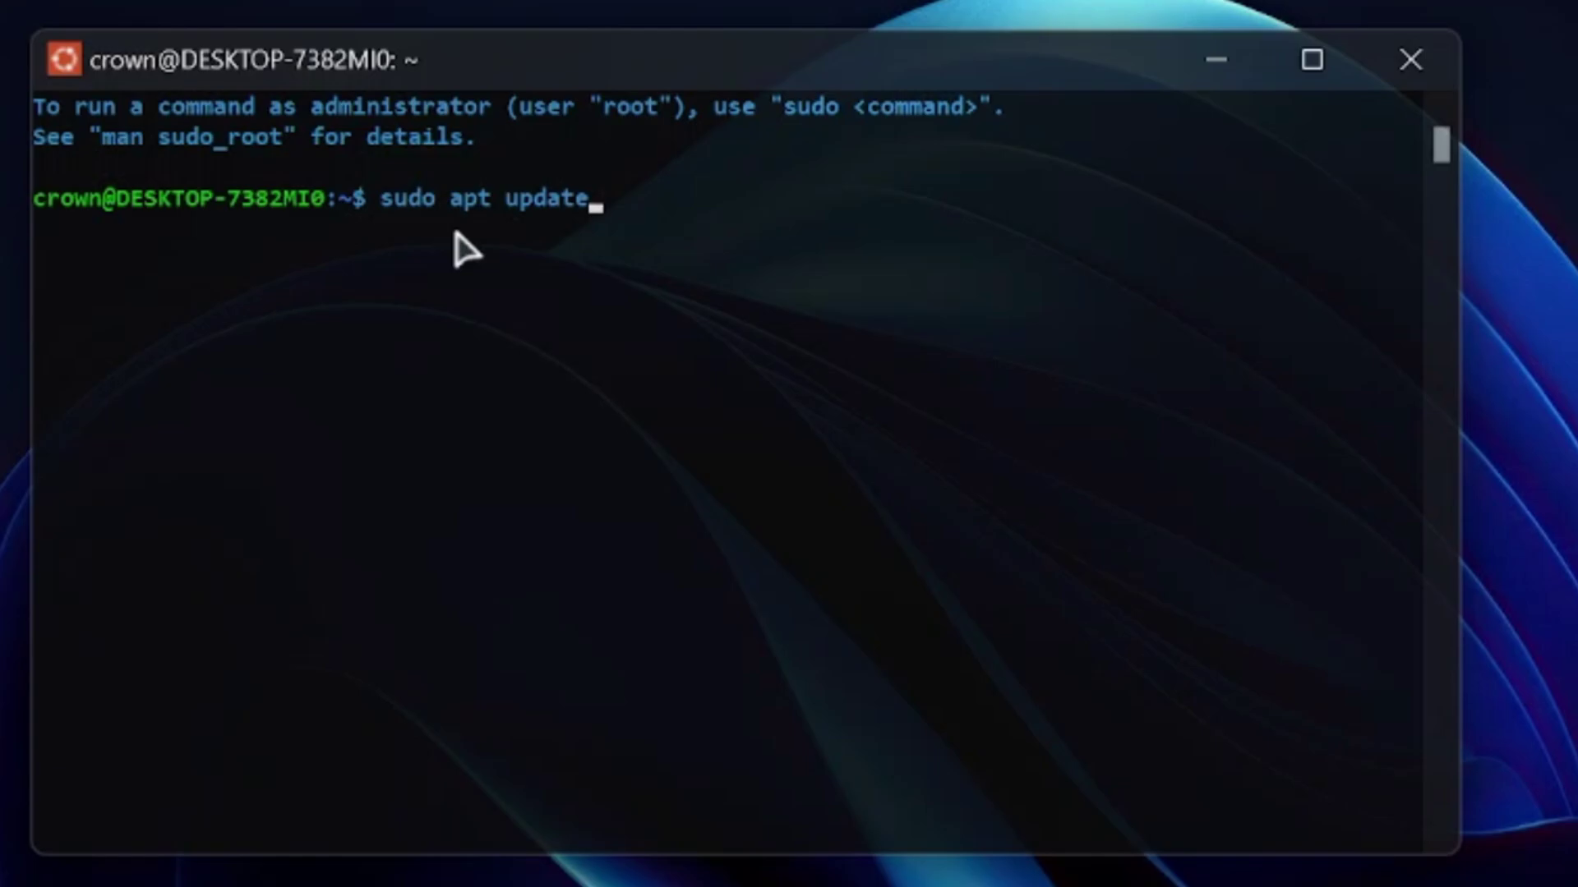
key(Return)
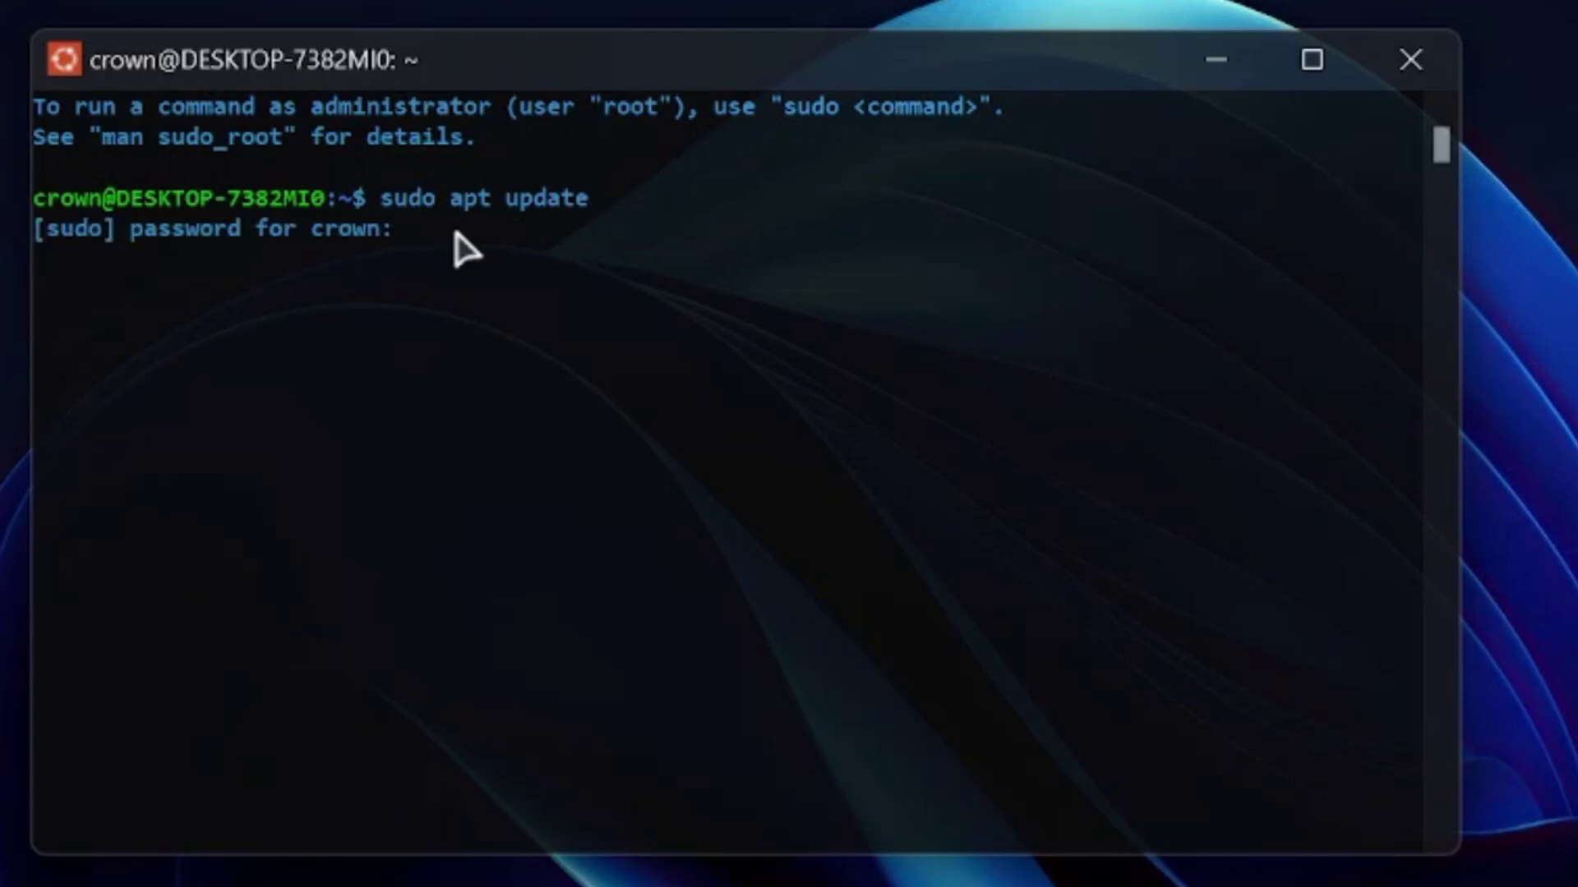
key(Return)
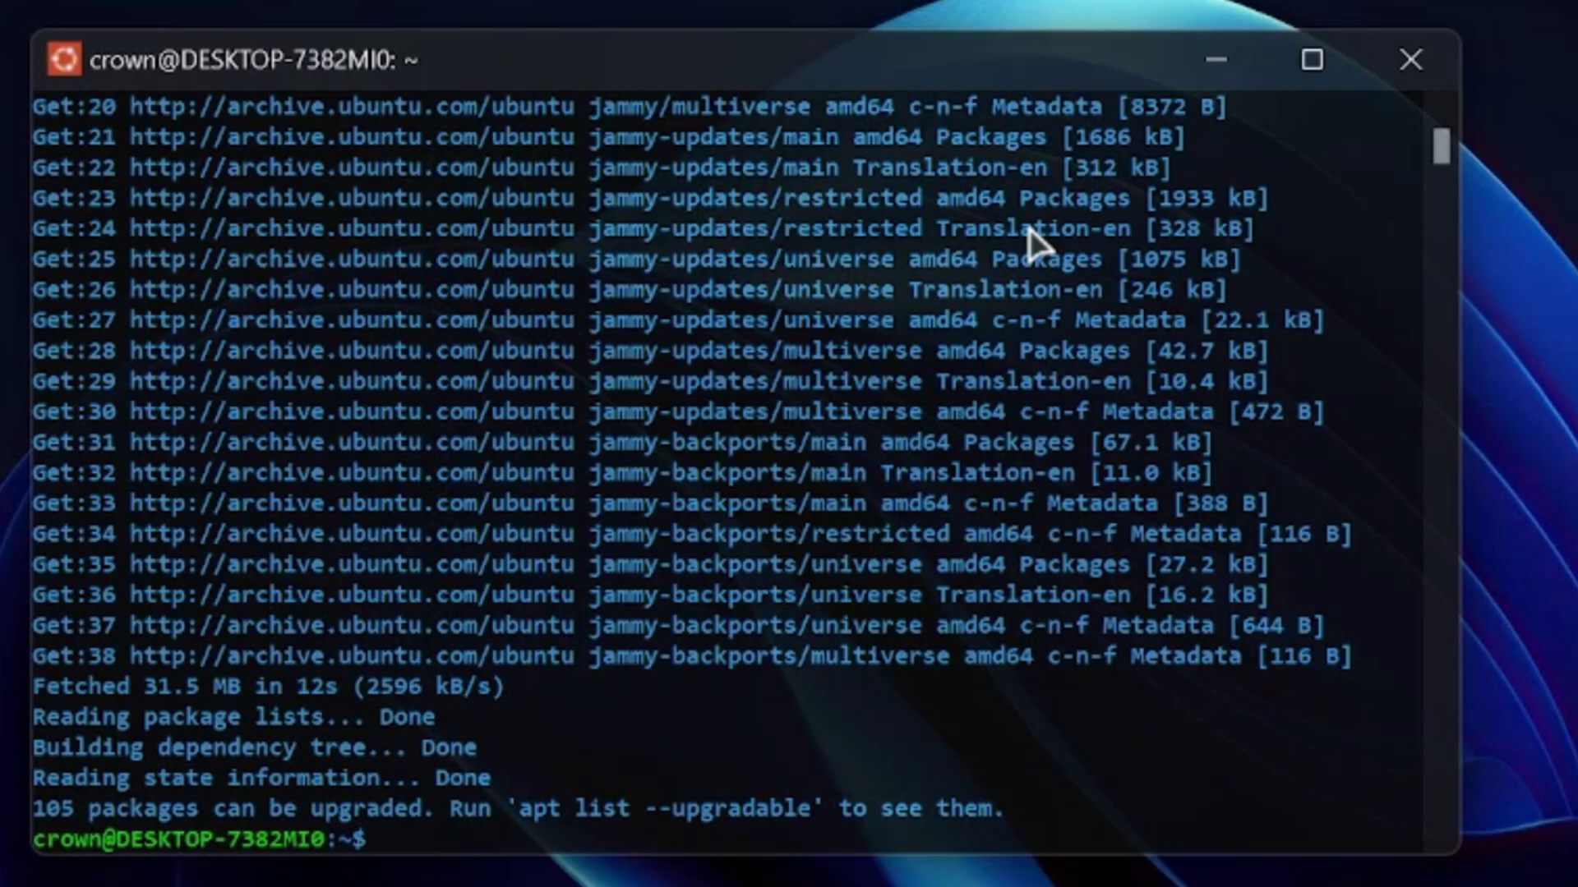
Install pv, cgpt, tar and unzip with sudo apt -y install, then type cd /mnt/.
text(sudo apt)
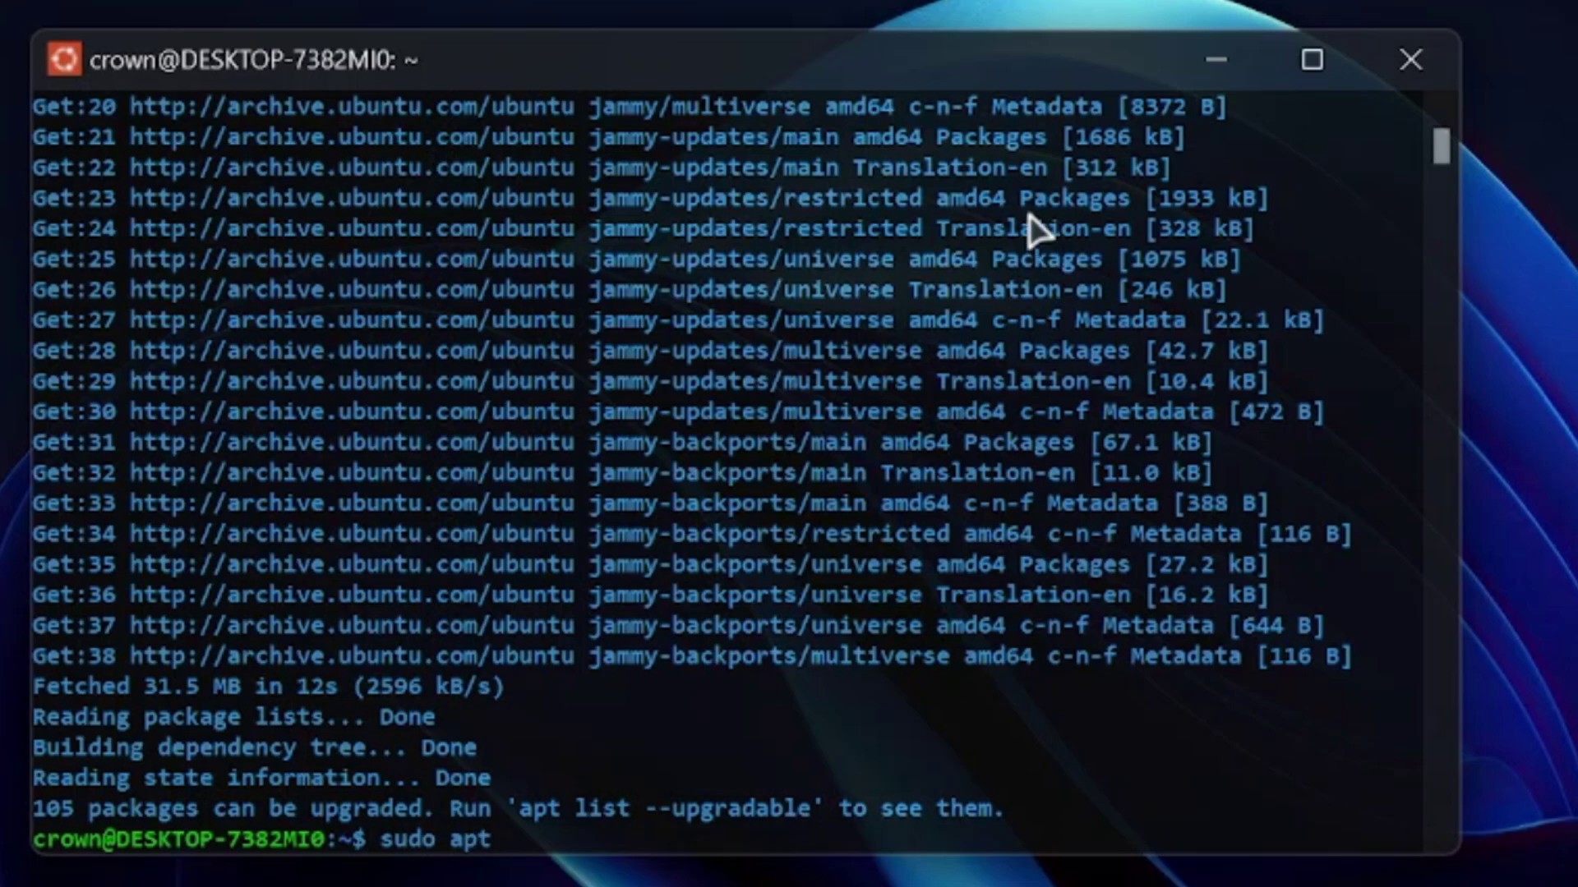
text( -y install )
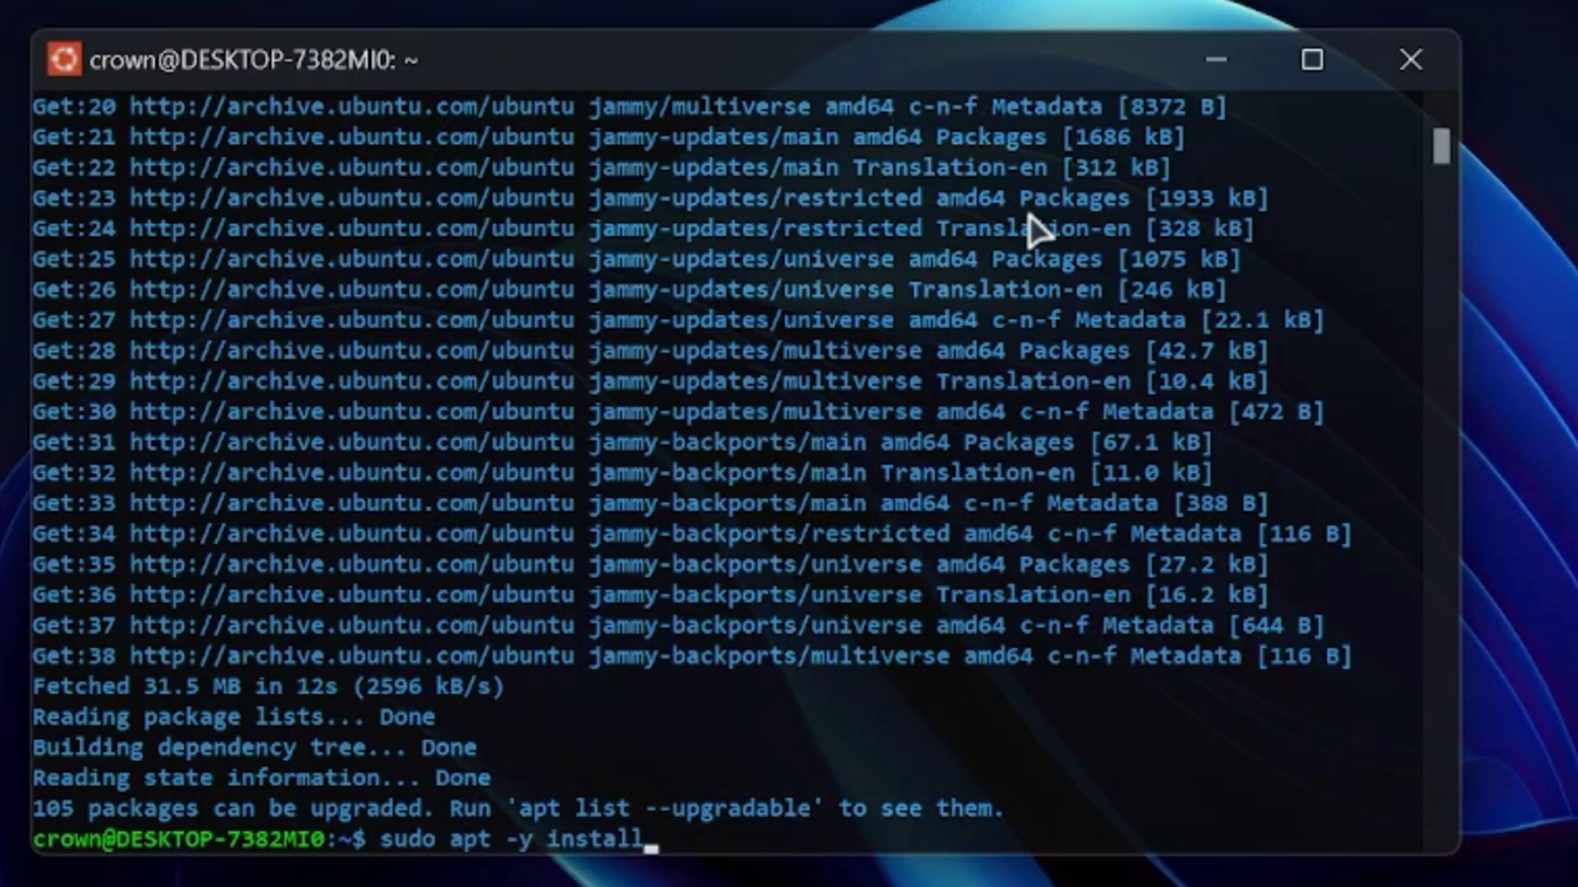
text(pv cgpt)
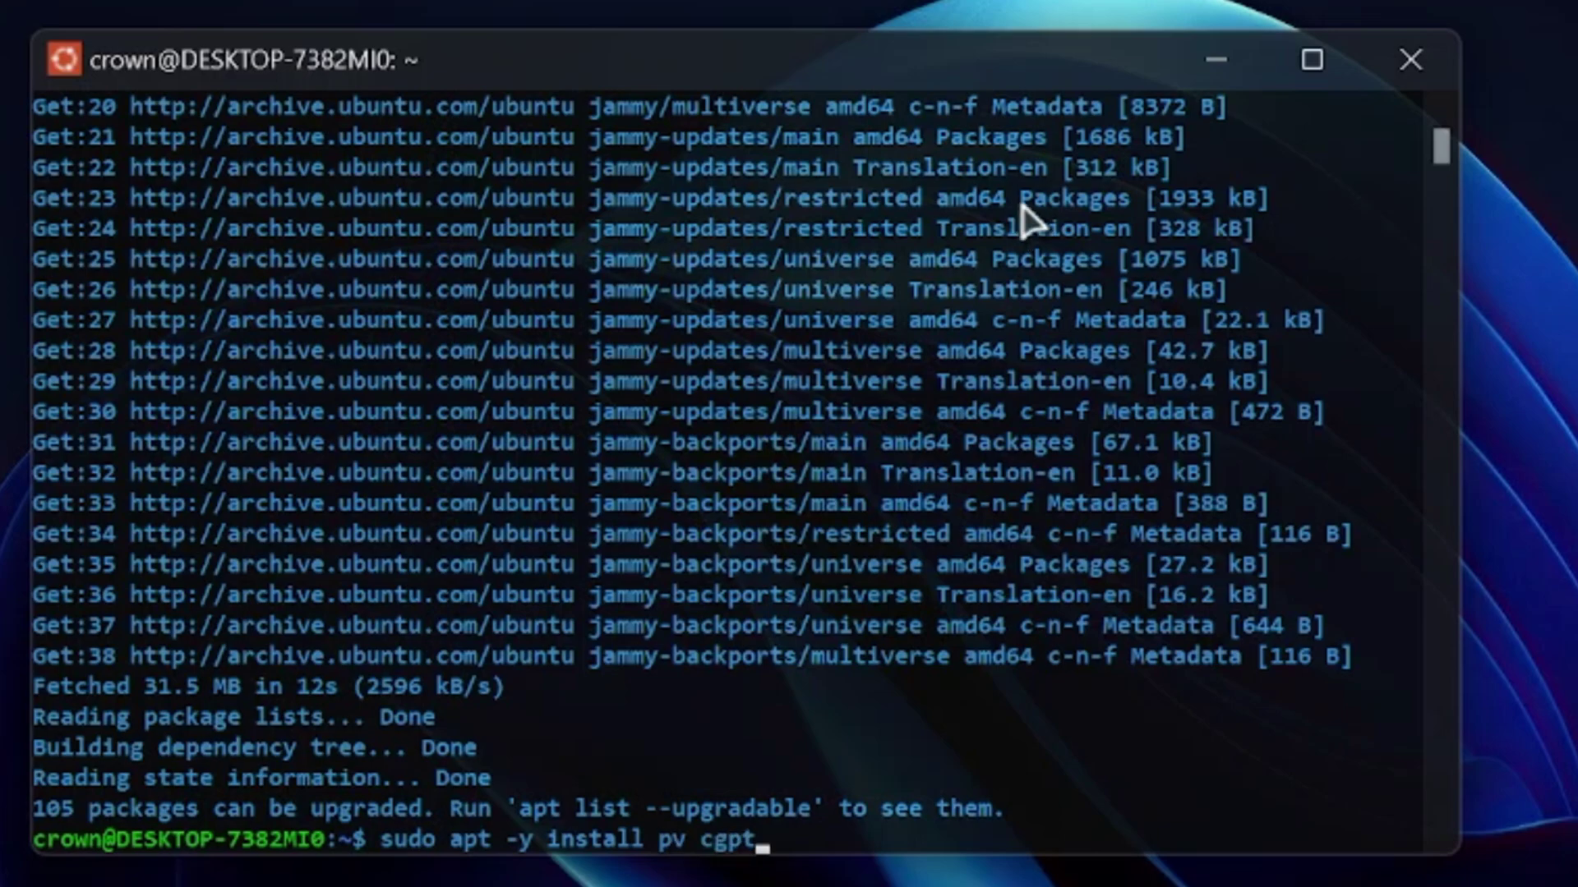
text( tar unzip)
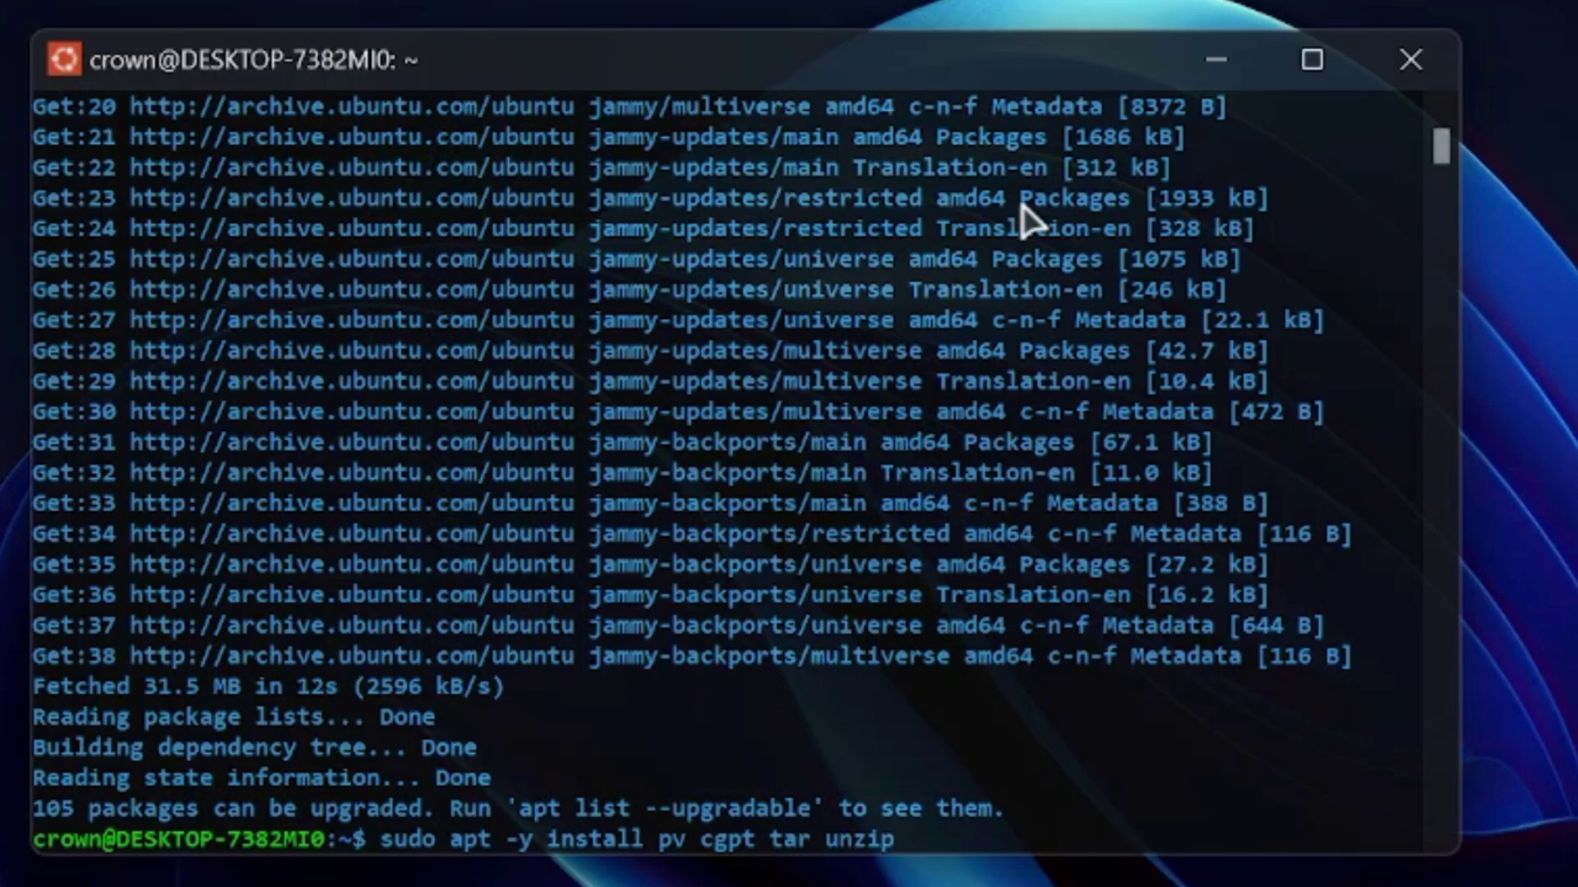
key(Return)
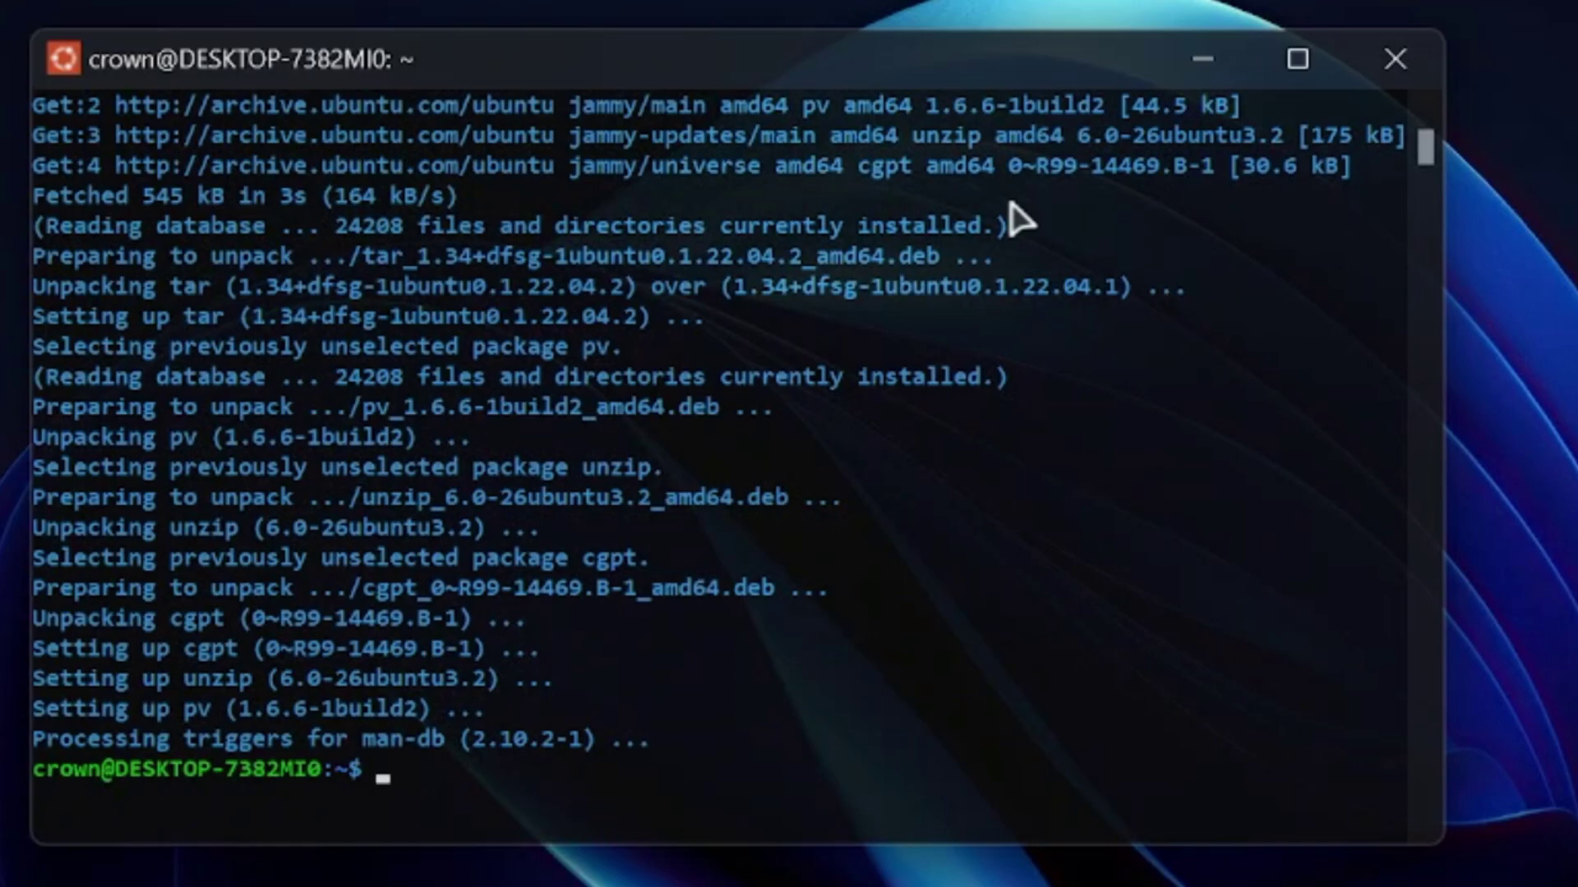
text(cd /mnt)
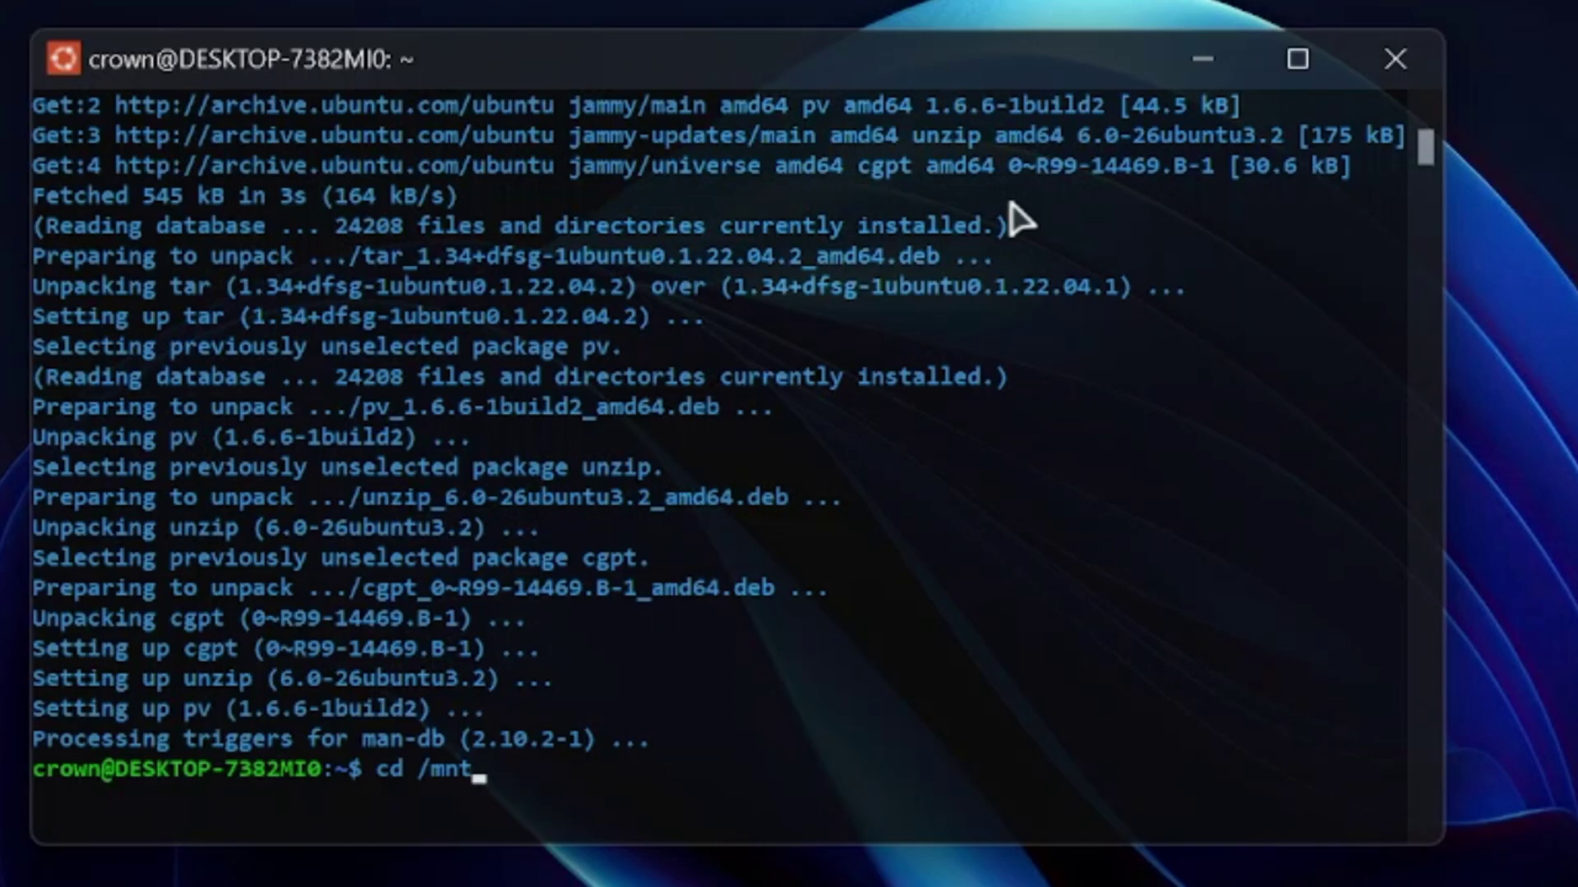
text(/)
Copy the path C:\Users\Admin\Downloads\Chromeos from the Chromeos folder's address bar.
key(alt+Tab)
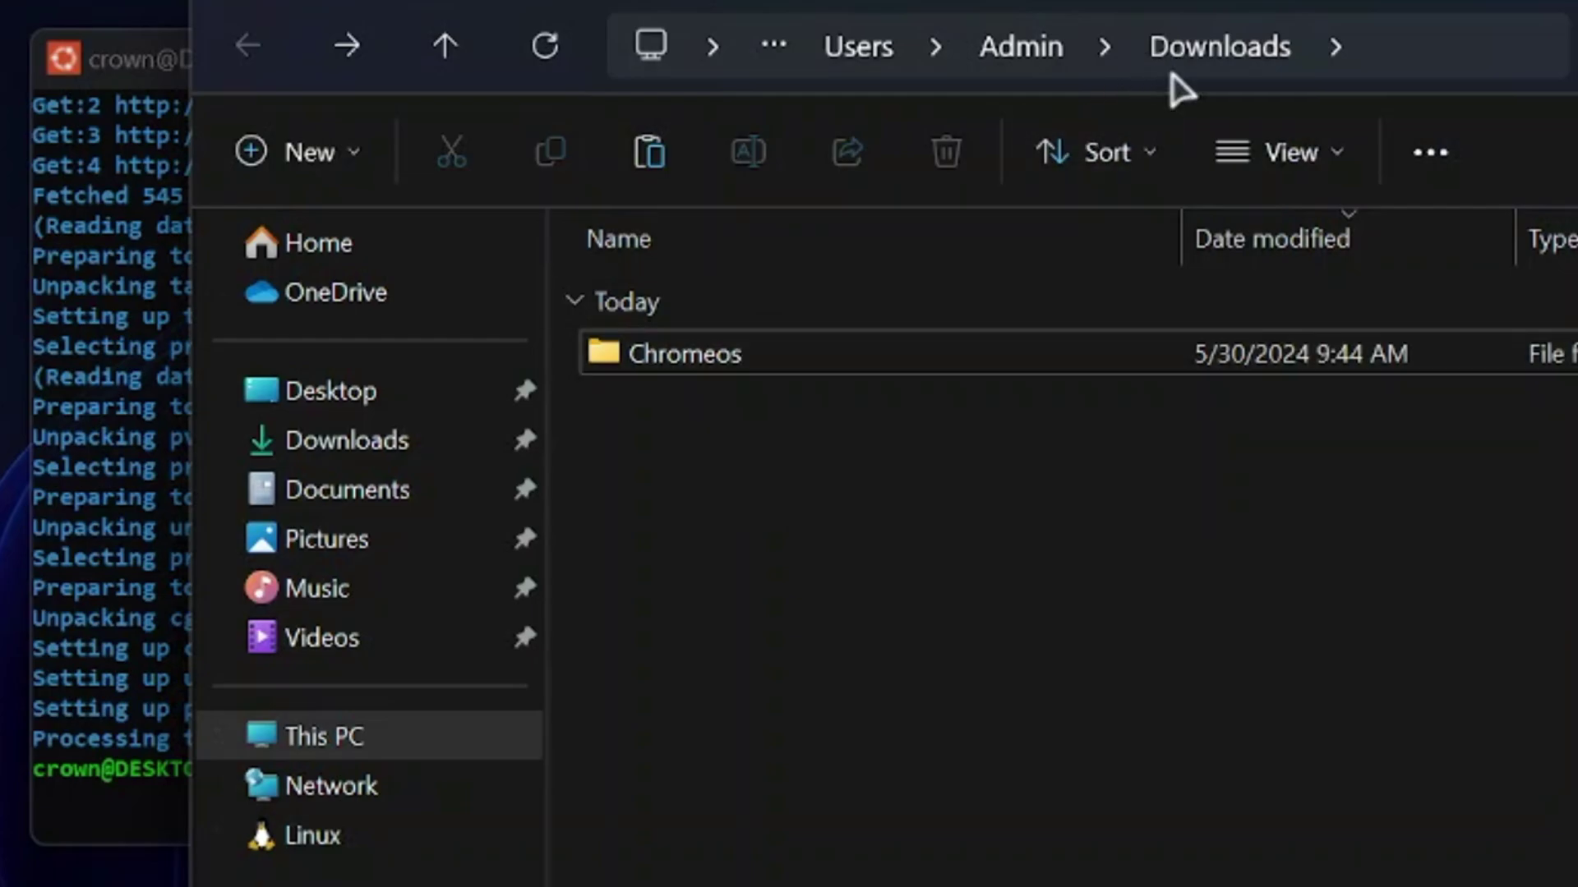
double_click(739, 358)
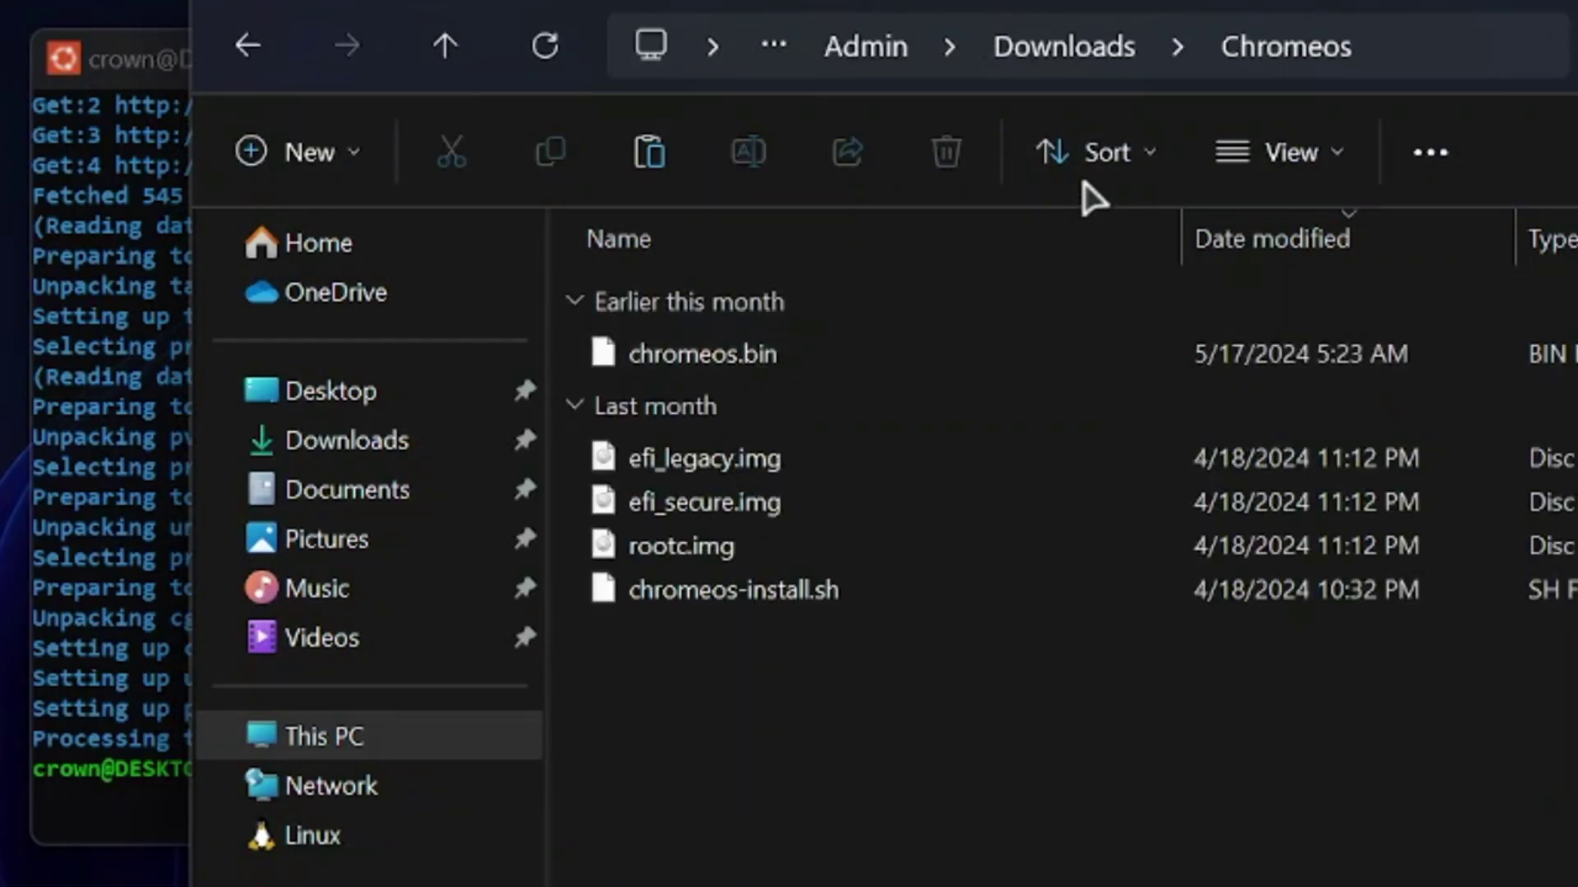
click(1384, 50)
key(ctrl+c)
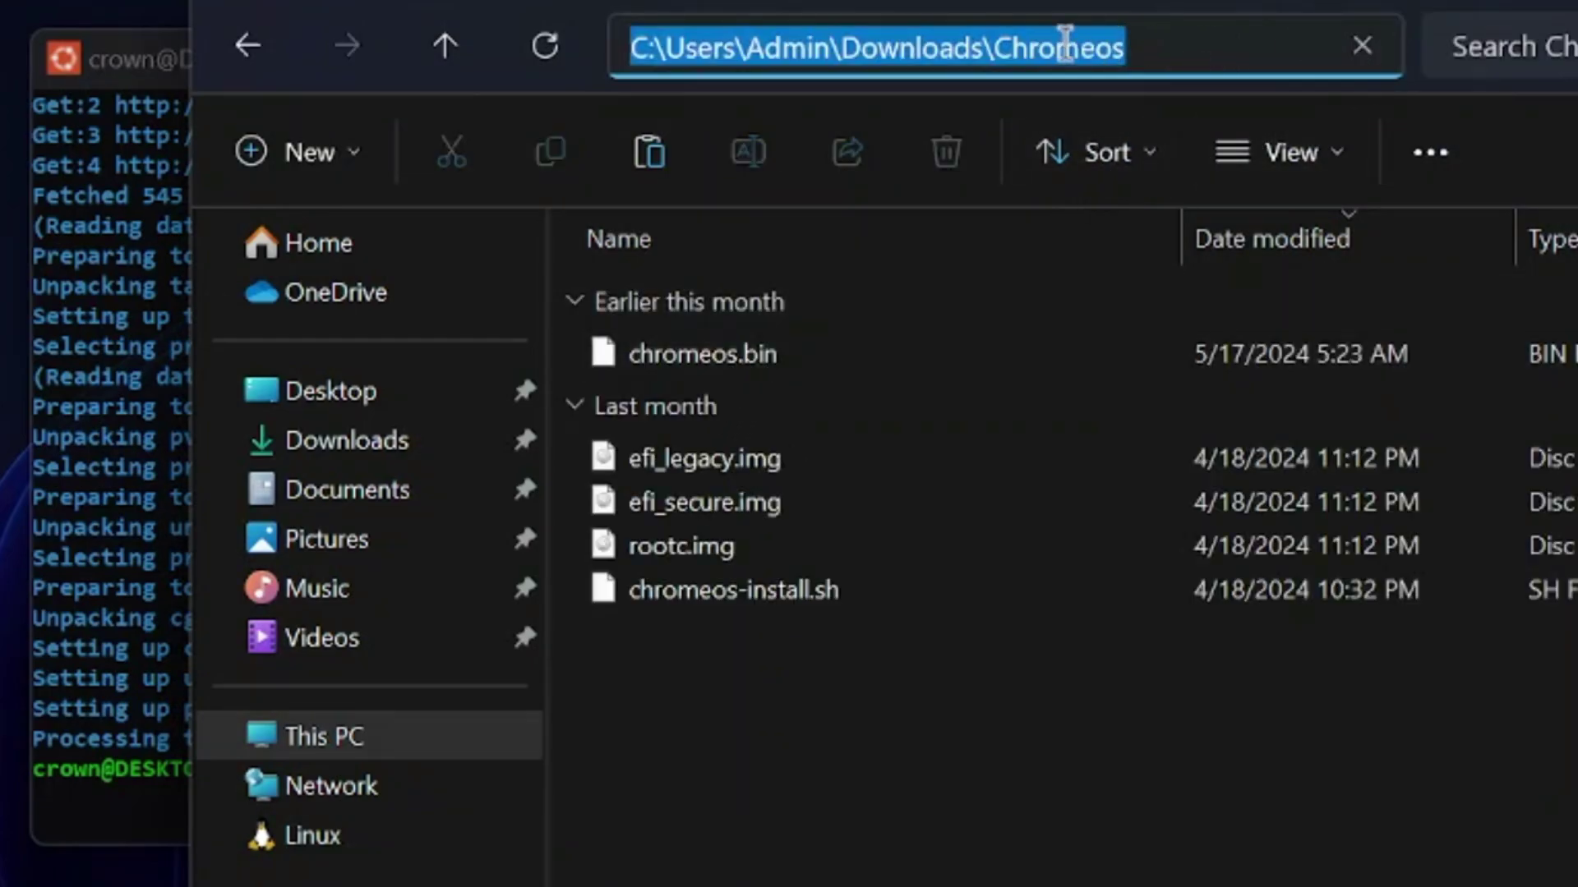
right_click(1066, 54)
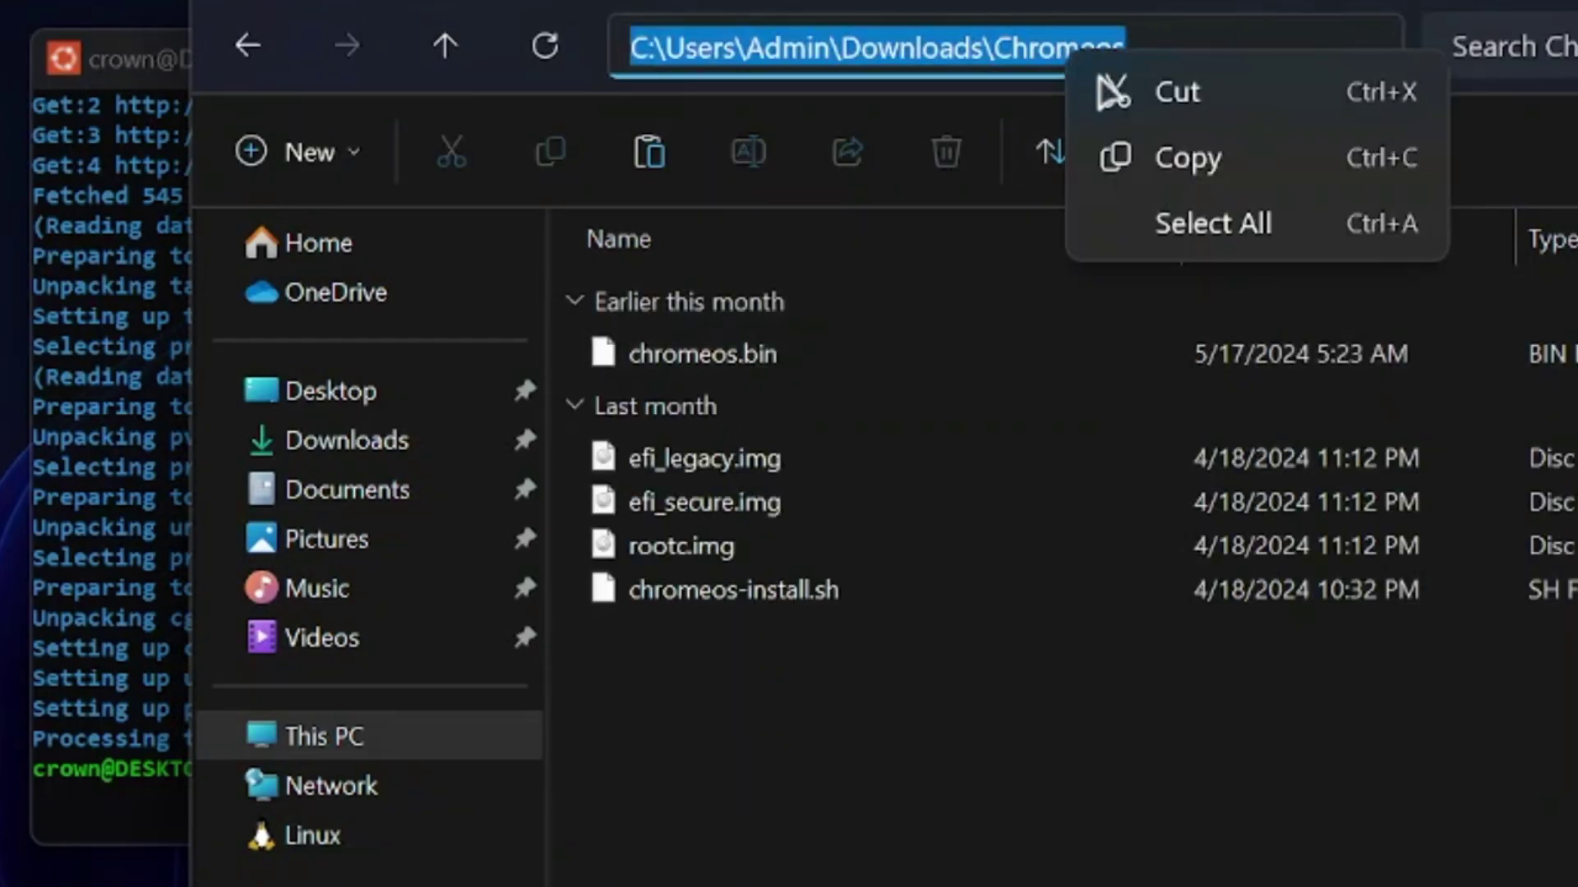
click(1189, 159)
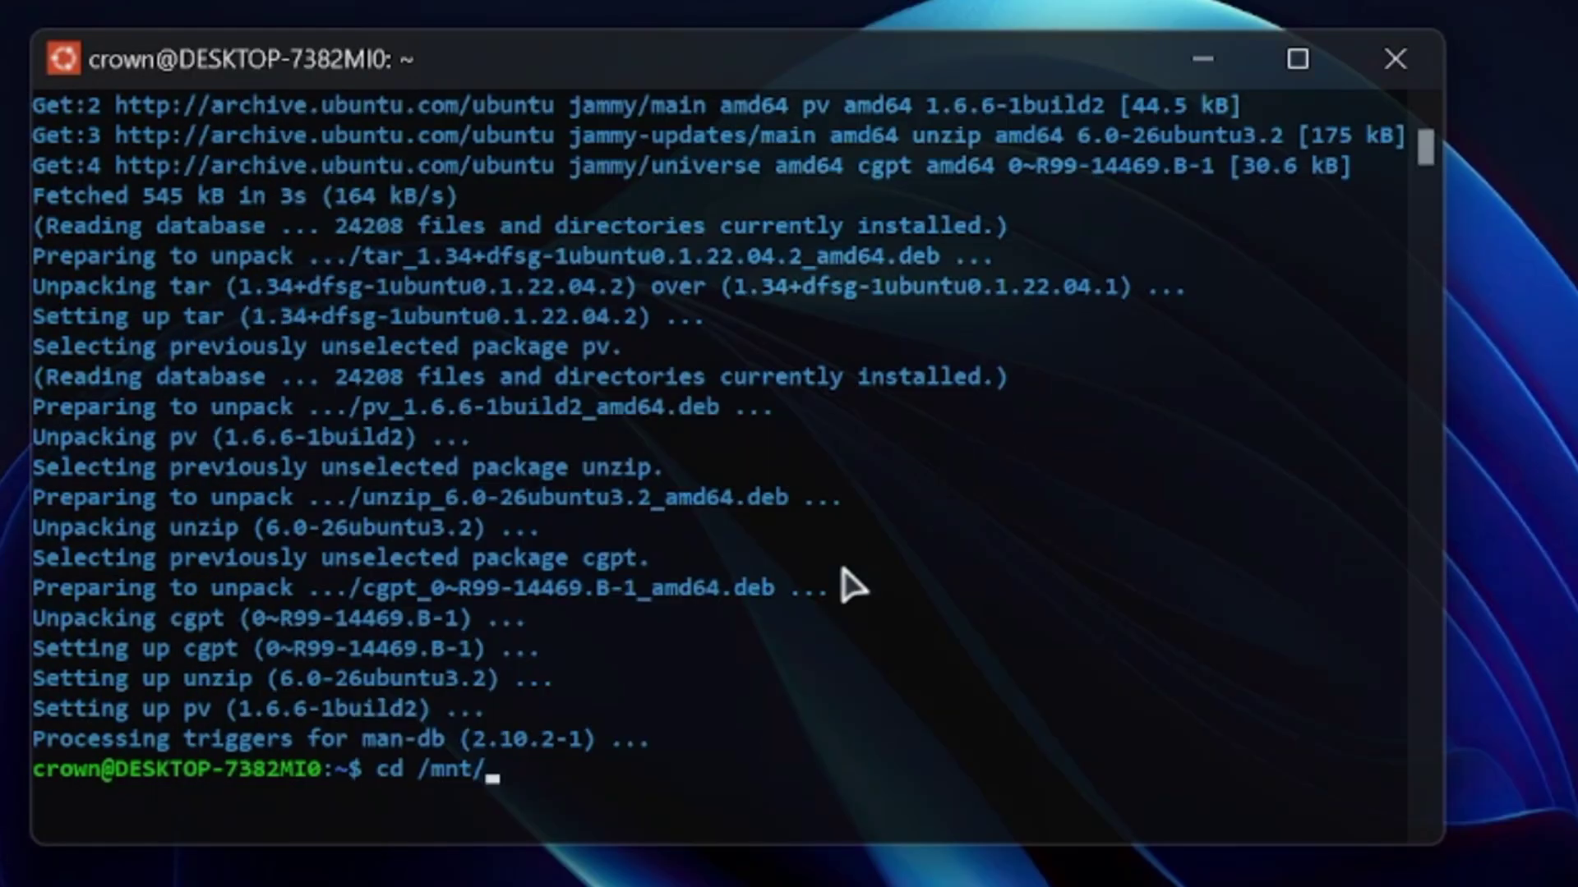
Paste the copied path after cd /mnt/, convert it to forward slashes, and run it.
right_click(553, 782)
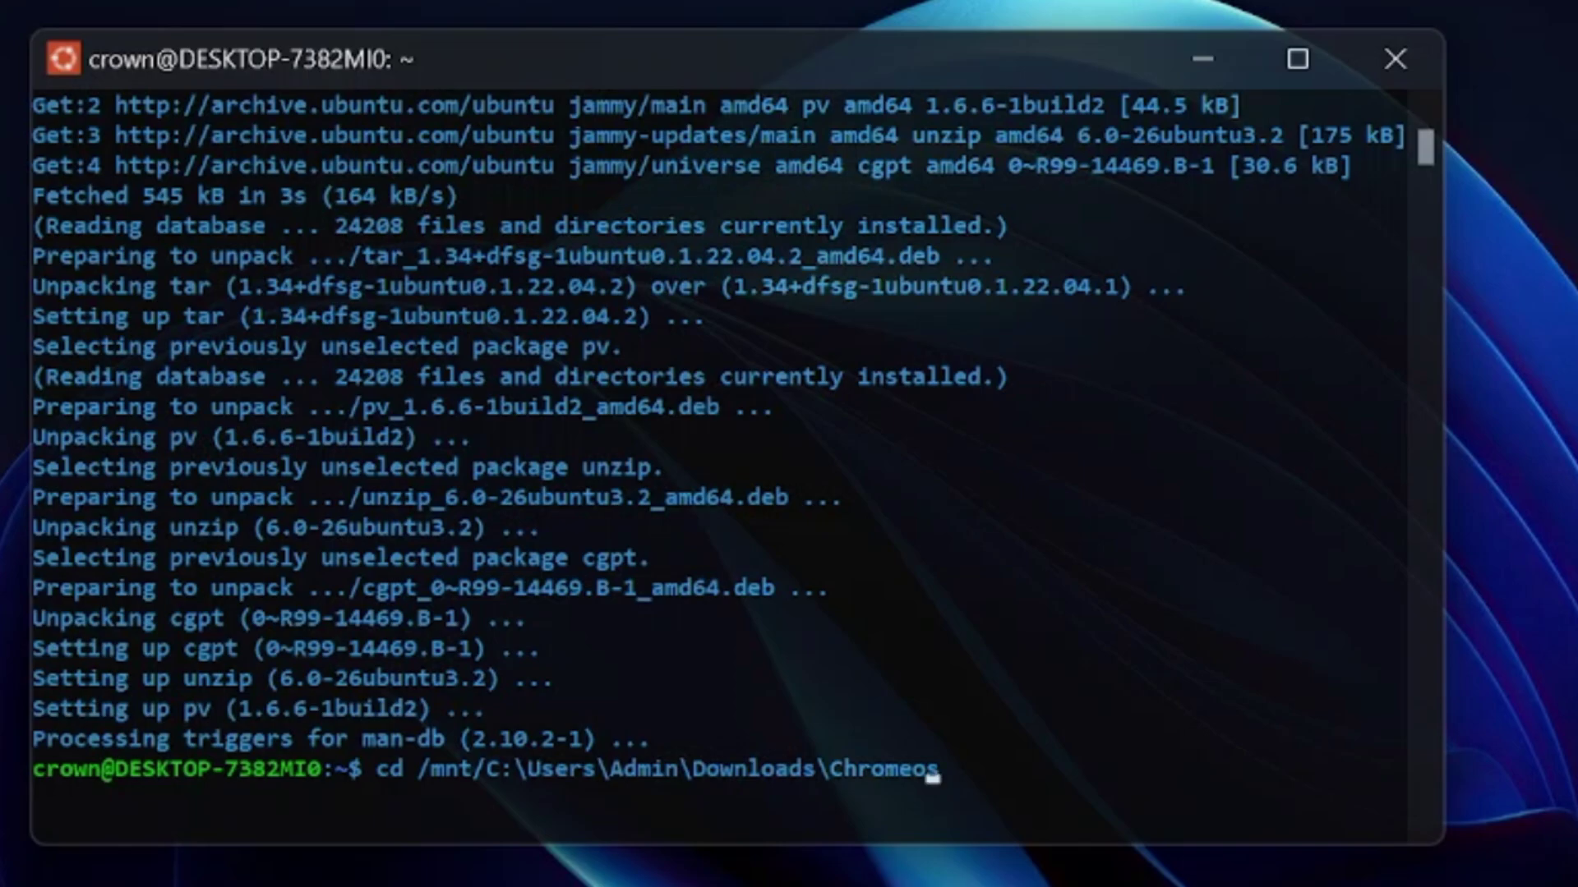
key(Left)
key(Left)
key(Left)
key(Left)
key(Left)
key(Left)
key(Left)
key(Left)
key(Left)
key(Left)
key(Left)
key(Left)
key(Left)
key(Left)
key(Left)
key(Left)
key(Left)
key(Left)
key(Left)
key(Left)
key(BackSpace)
key(BackSpace)
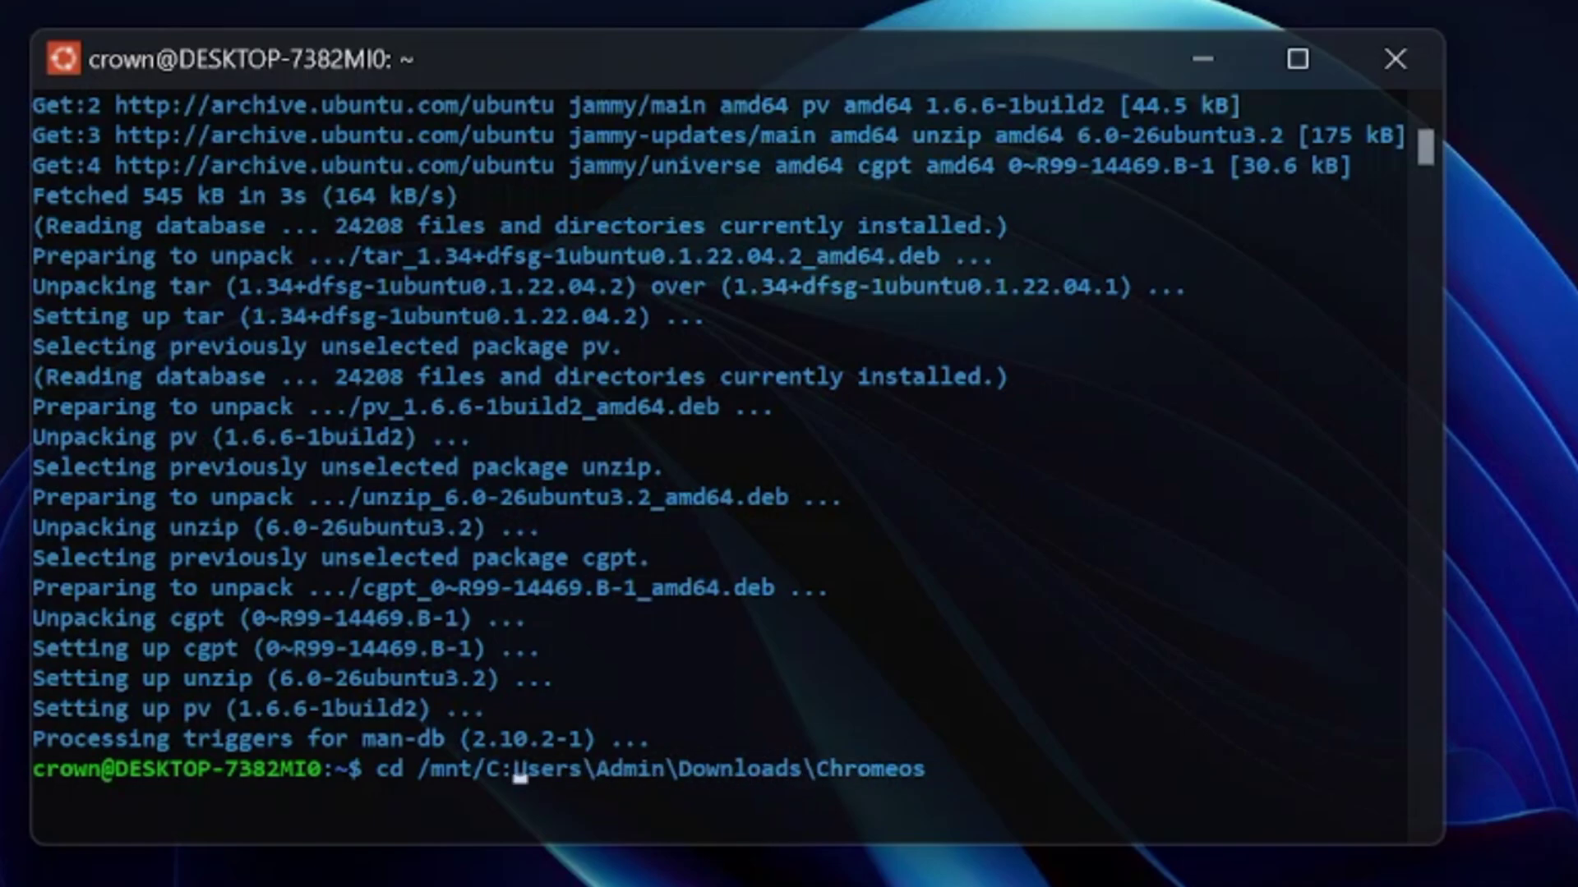
text(/)
key(Delete)
text(/)
key(Right)
key(Right)
key(Right)
key(Right)
key(Right)
key(Delete)
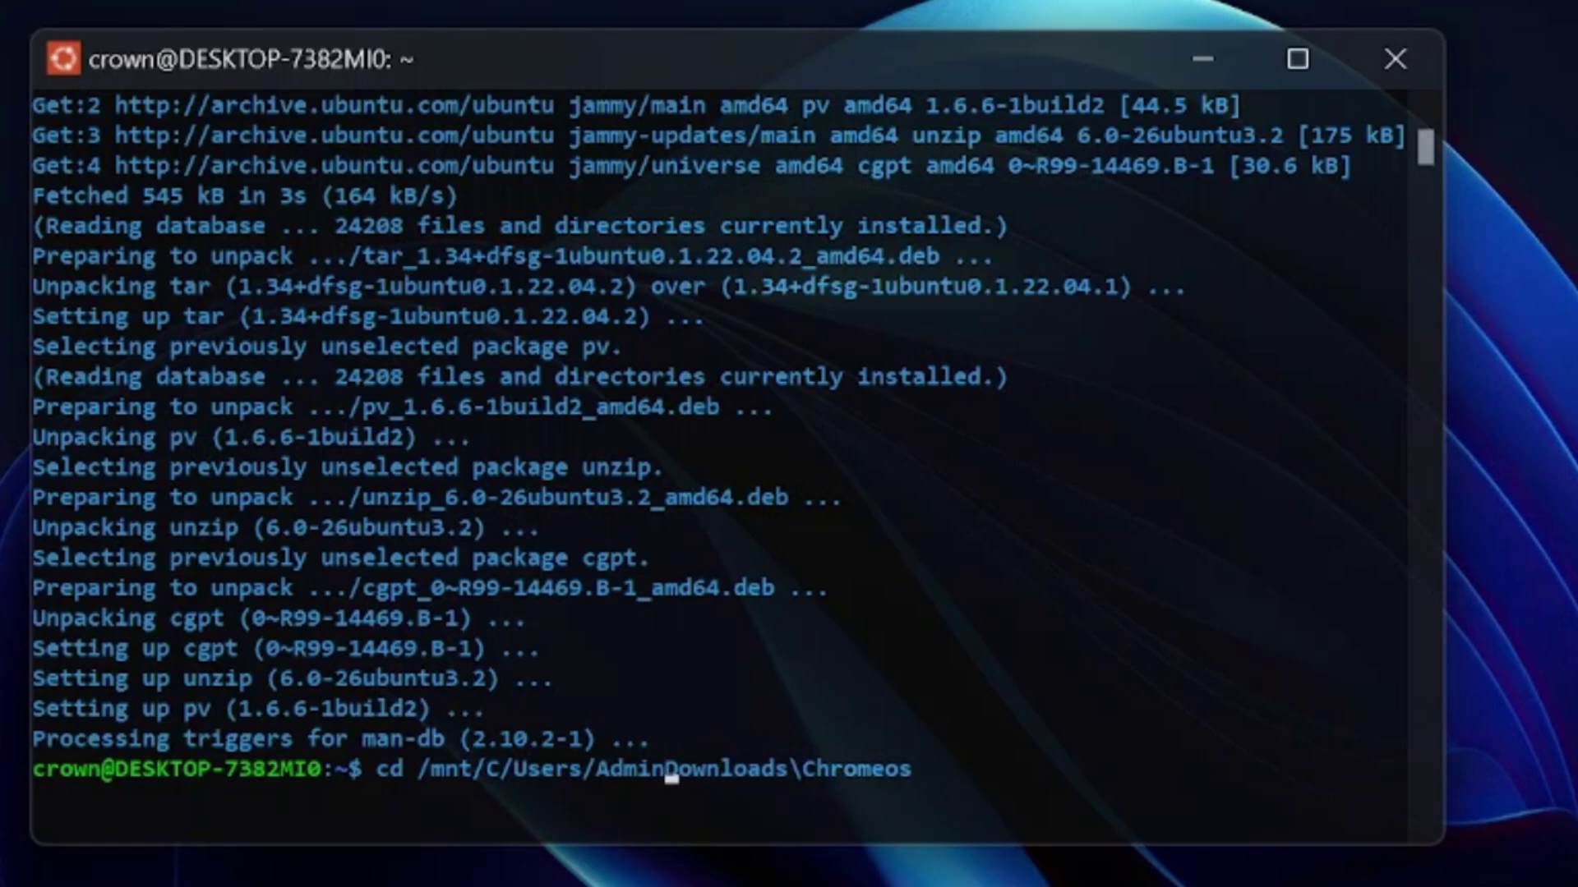
text(/)
key(Right)
key(Right)
key(Right)
key(Right)
key(Right)
key(Right)
key(Right)
key(Right)
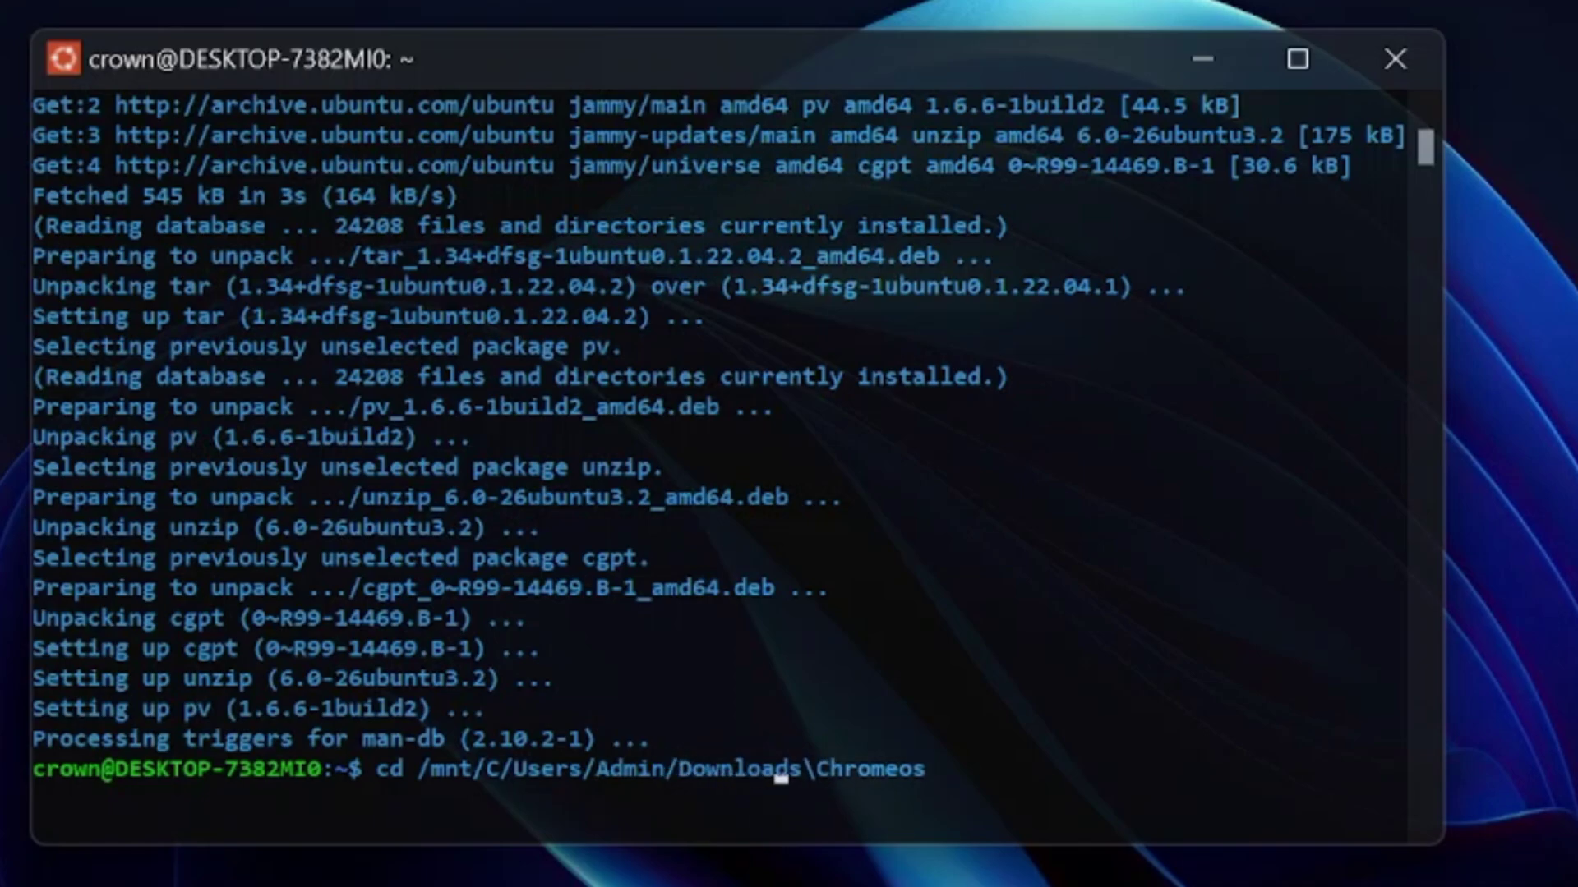
key(Right)
key(Delete)
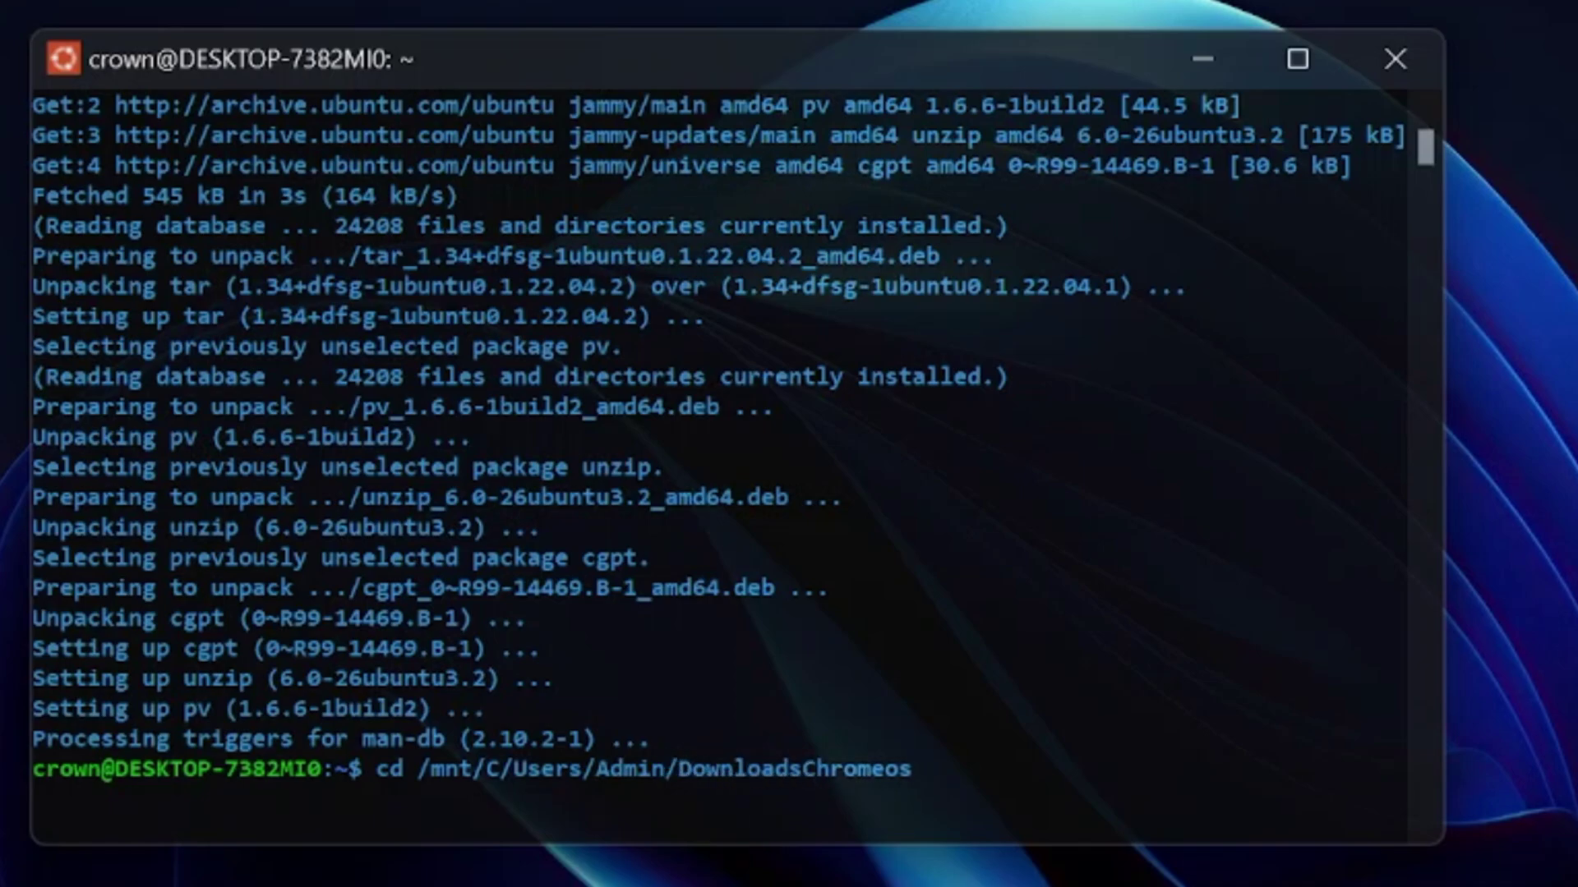
text(/)
key(End)
key(Return)
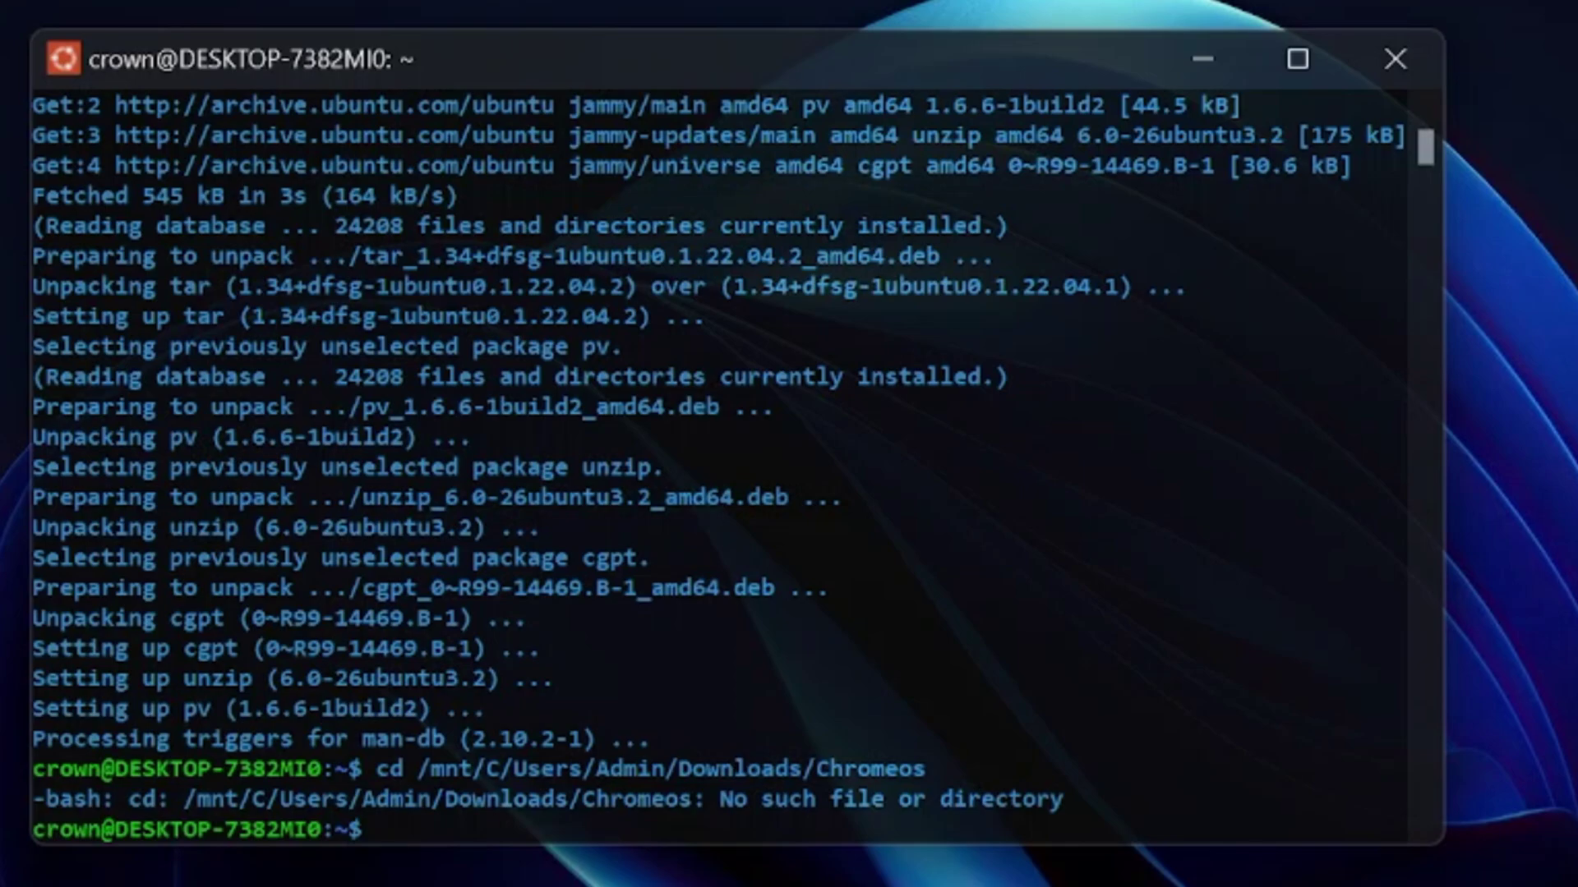
Rerun the failed cd with lowercase c, entering /mnt/c/Users/Admin/Downloads/Chromeos.
key(Up)
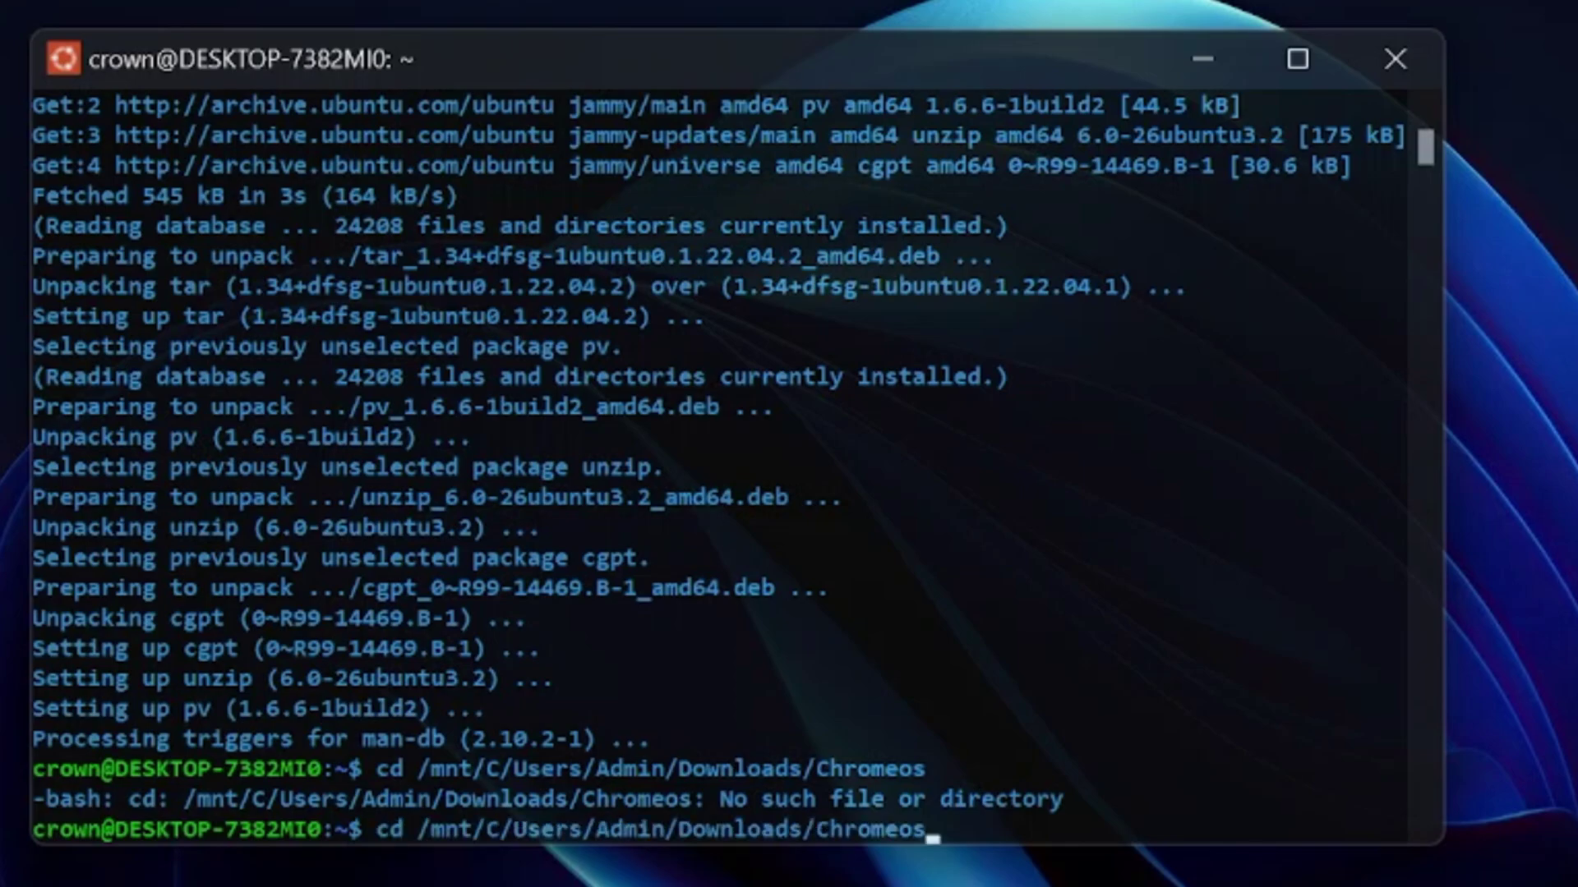
key(Left)
key(Left)
key(Left)
key(Left)
key(Left)
key(Left)
key(Left)
key(Left)
key(Left)
key(Left)
key(Left)
key(Left)
key(Left)
key(Left)
key(Left)
key(Left)
key(Left)
key(Left)
key(Left)
key(Left)
key(Right)
key(BackSpace)
text(c)
key(Right)
key(Right)
key(Right)
key(Right)
key(Right)
key(Right)
key(Right)
key(Right)
key(Right)
key(Right)
key(Right)
key(Right)
key(Right)
key(Right)
key(Right)
key(Right)
key(Right)
key(Right)
key(Right)
key(Right)
key(Return)
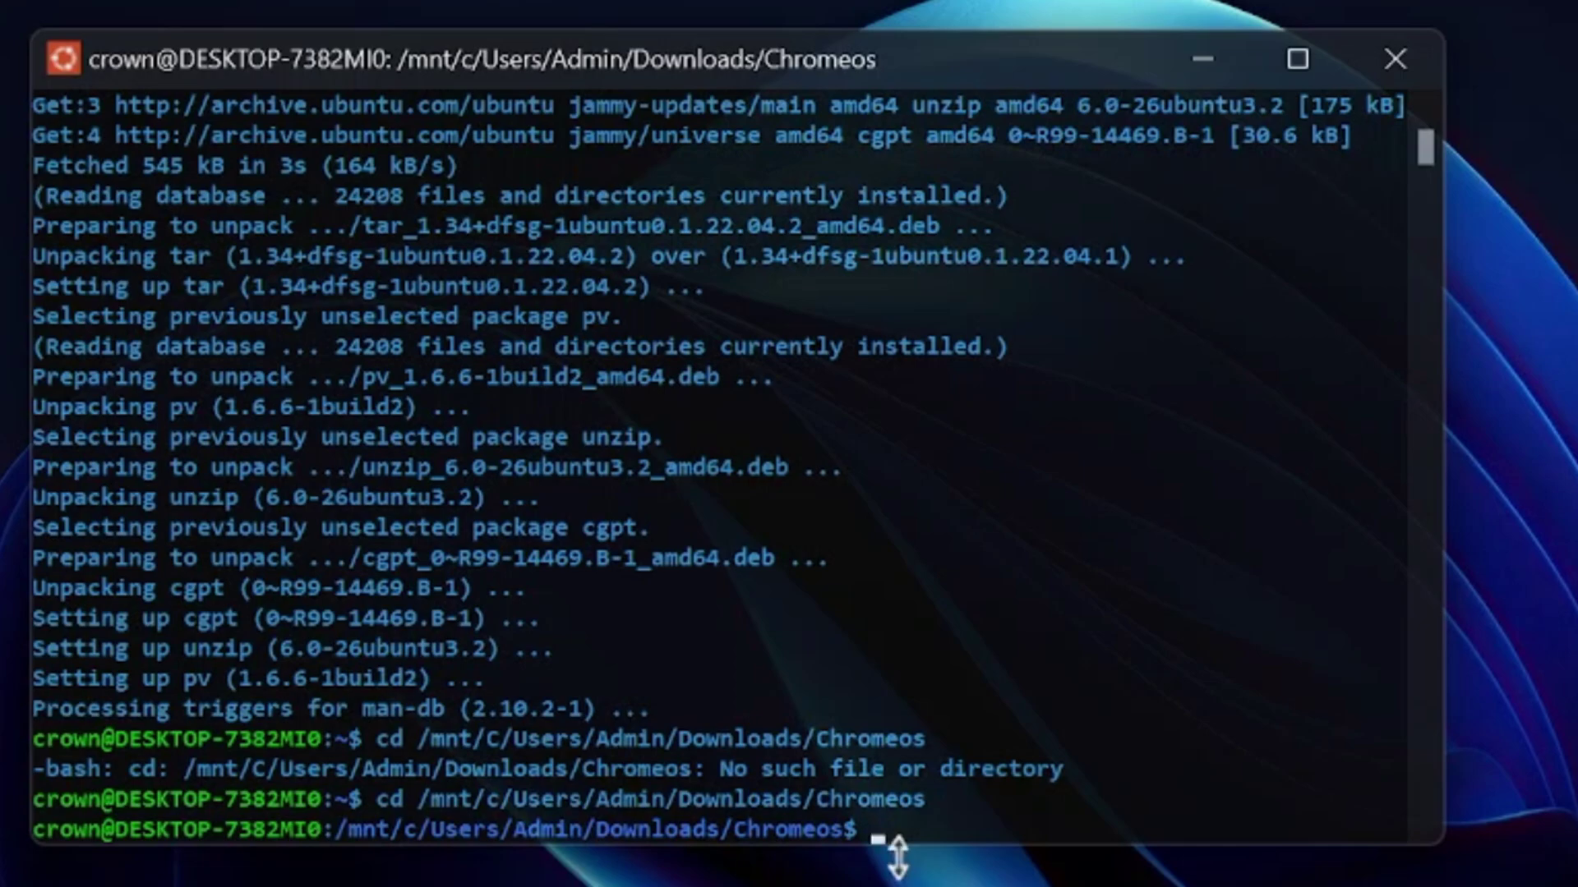
List the folder with dir, showing chromeos-install.sh, chromeos.bin and three .img files.
scroll(904, 826, down, 2)
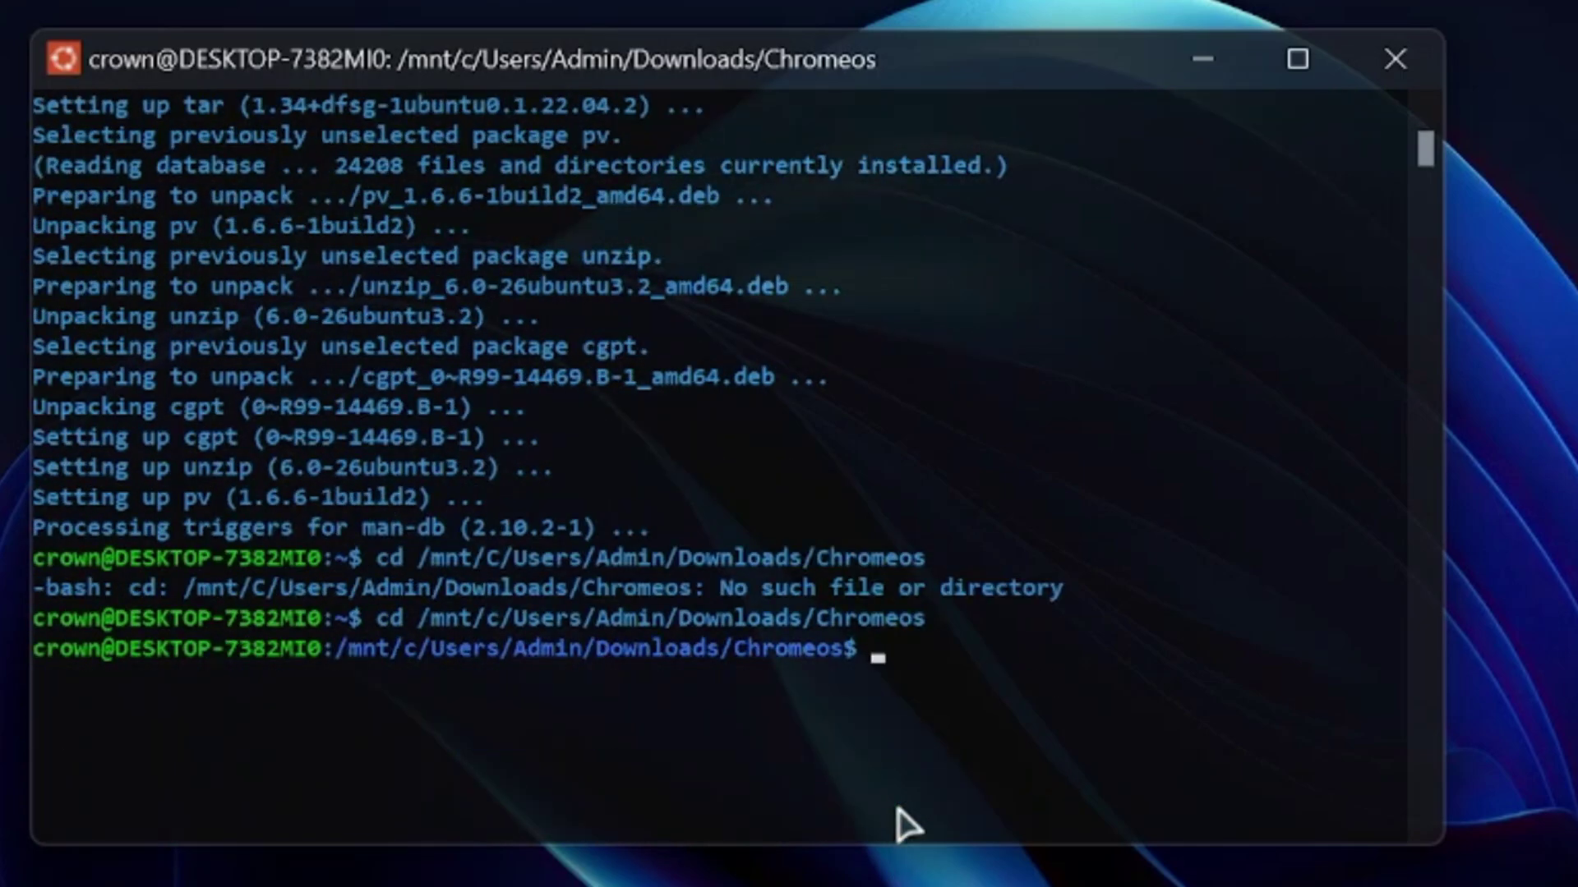
text(dir)
key(Return)
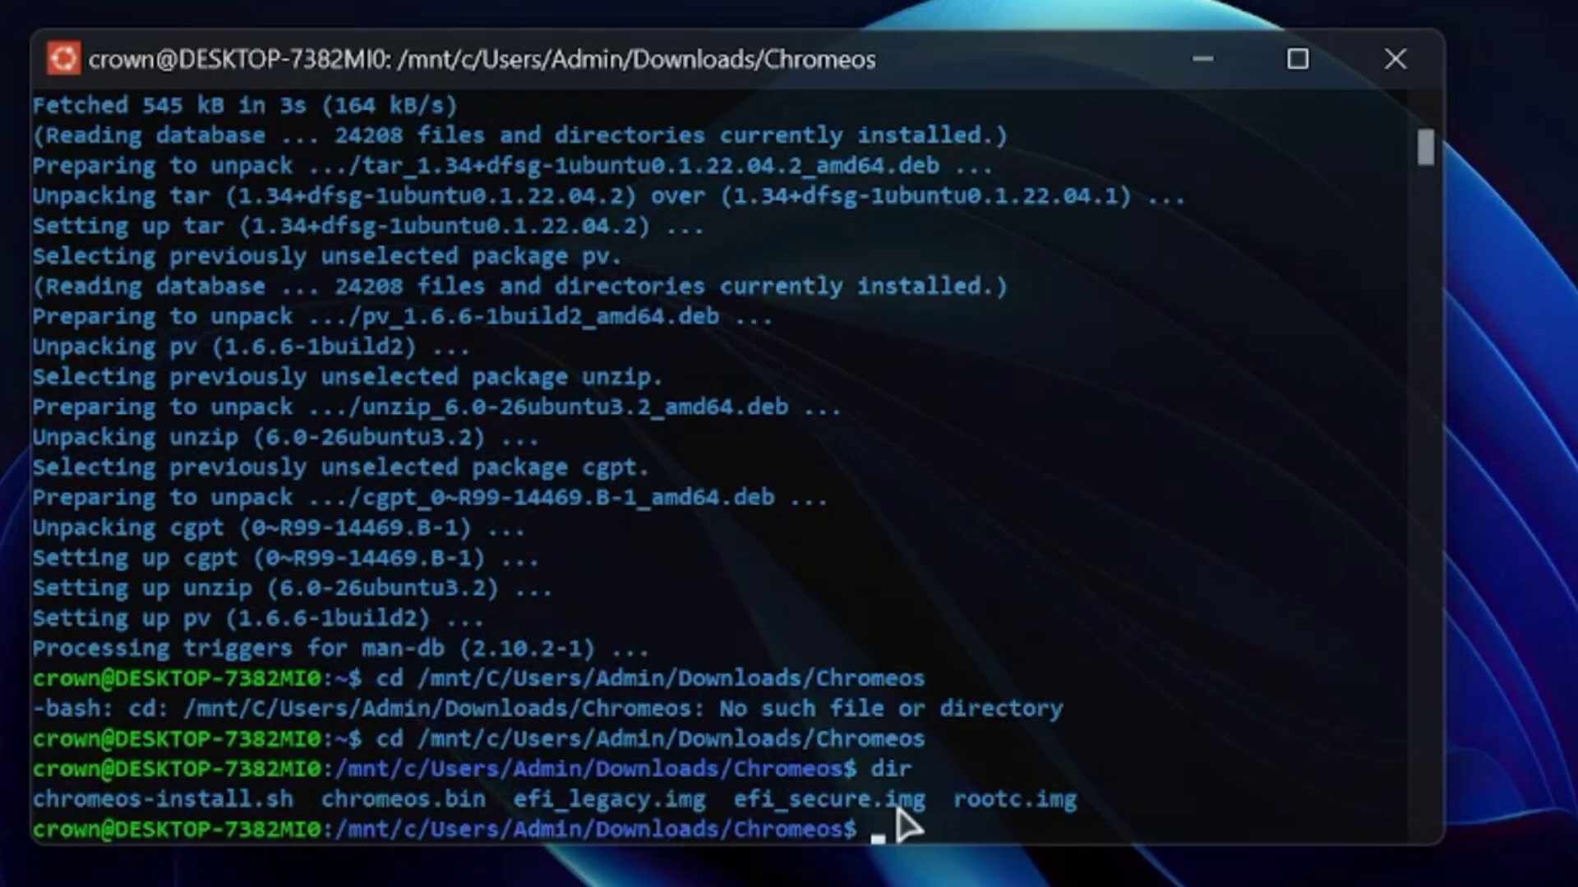
scroll(900, 822, down, 2)
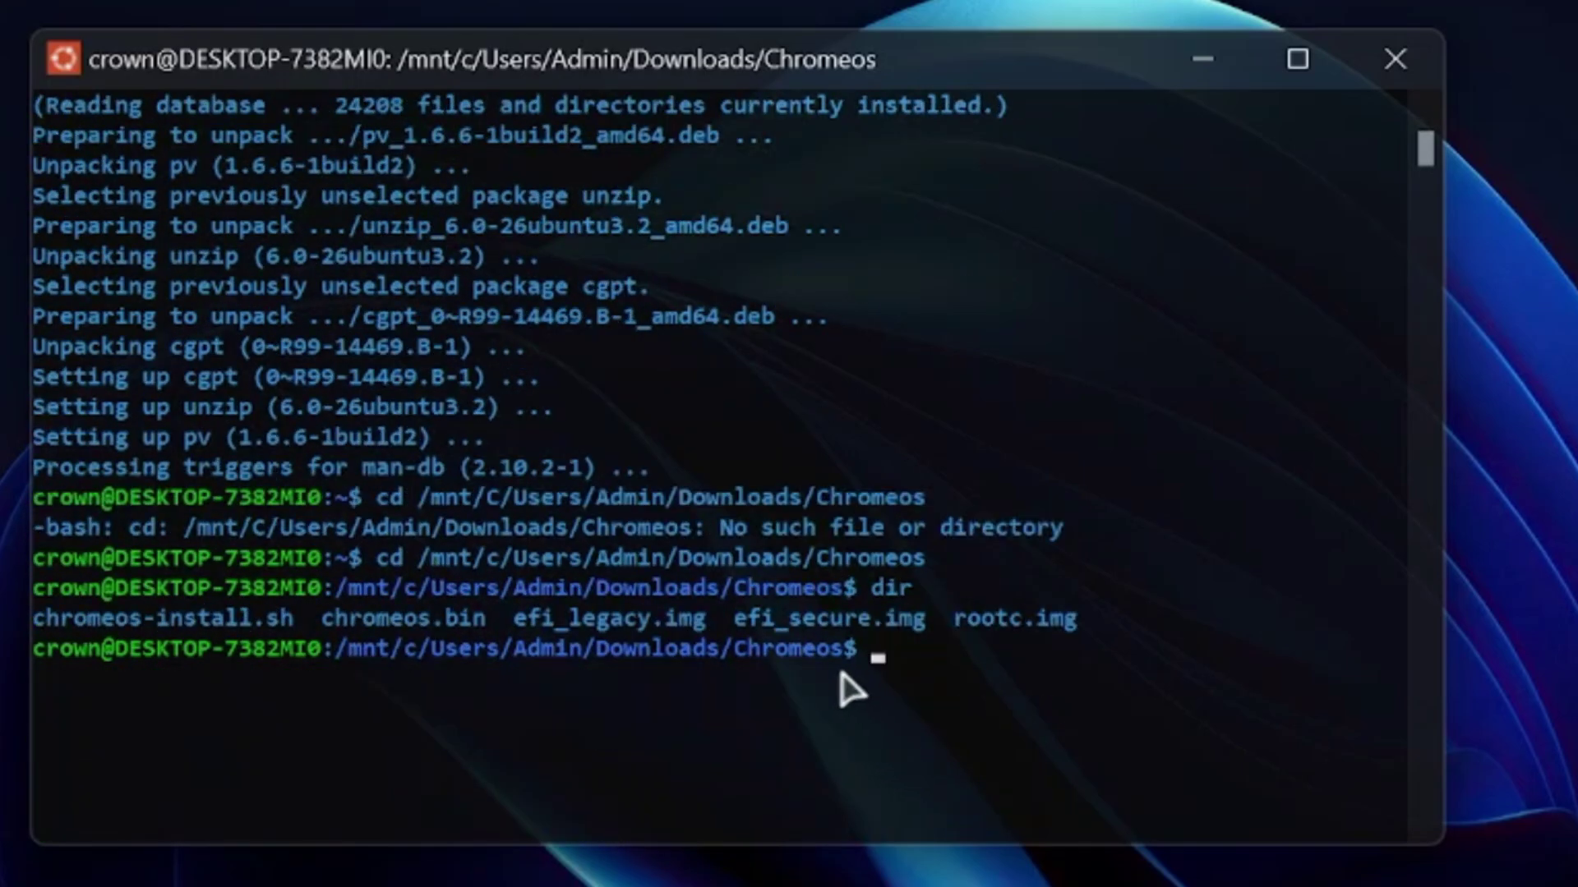
drag(1091, 623, 764, 631)
click(888, 658)
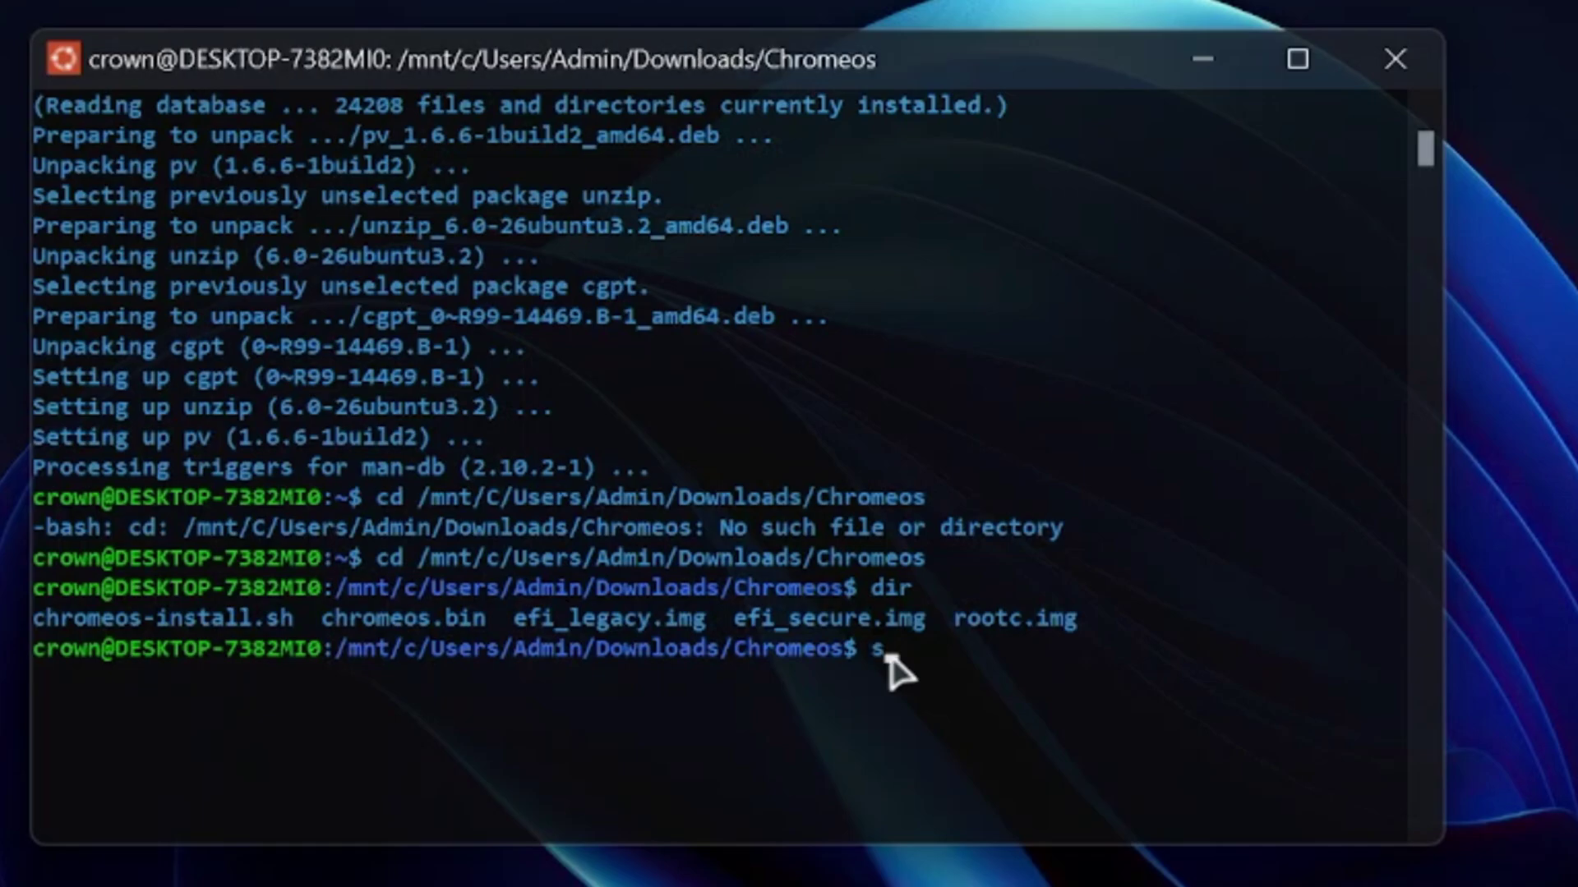
Type sudo bash chromeos-install.sh -src chromeos.bin -dst /mnt/ using Tab completion.
text(sudo bash)
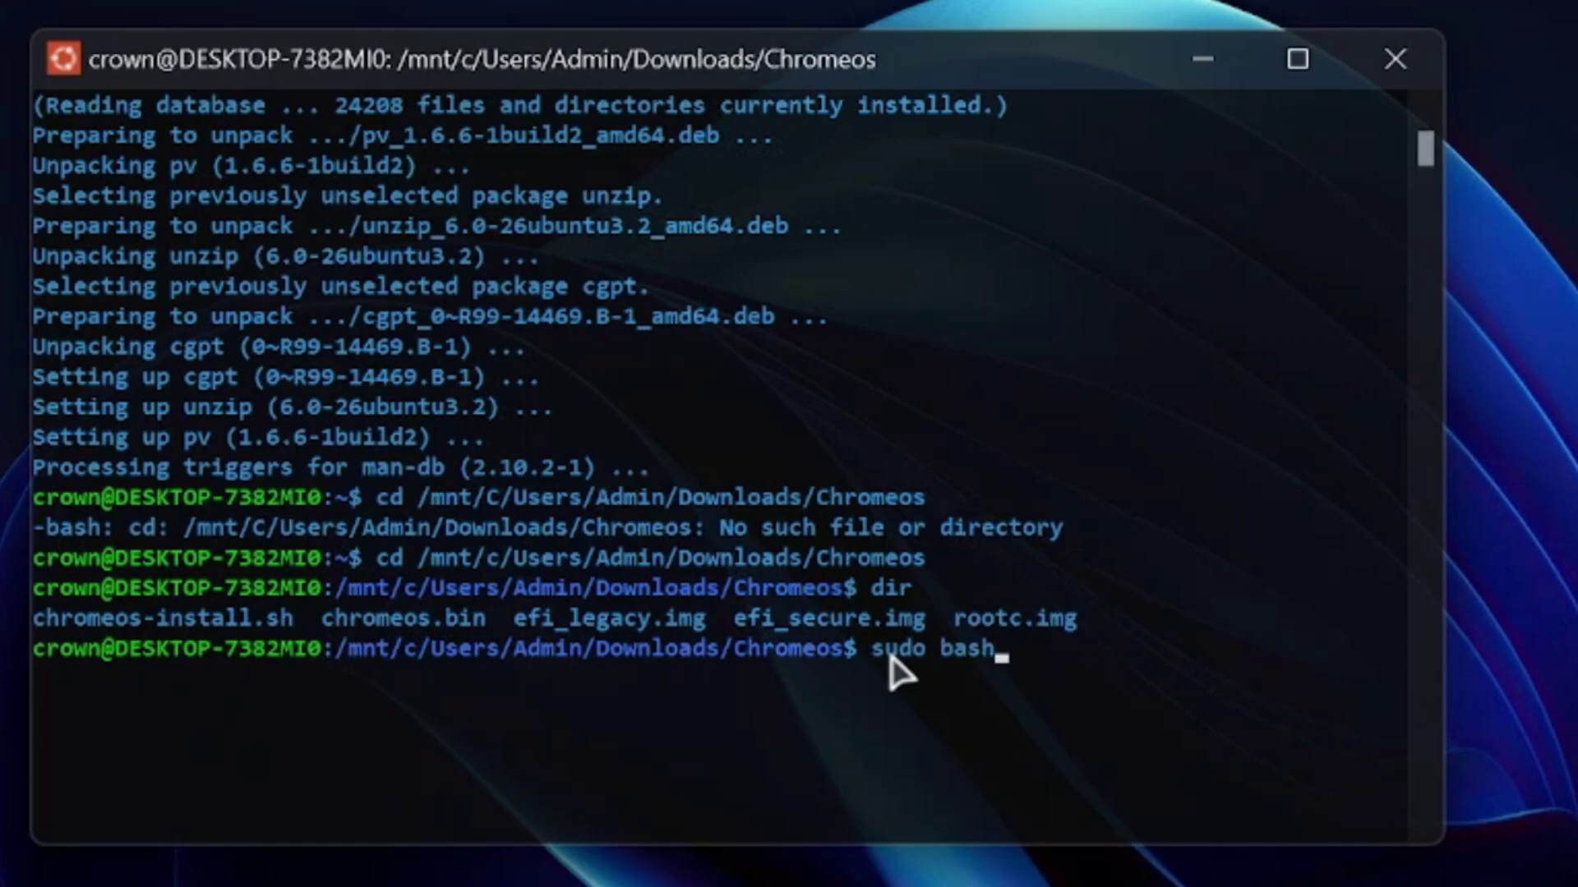
text( chrom)
scroll(902, 674, up, 2)
key(Tab)
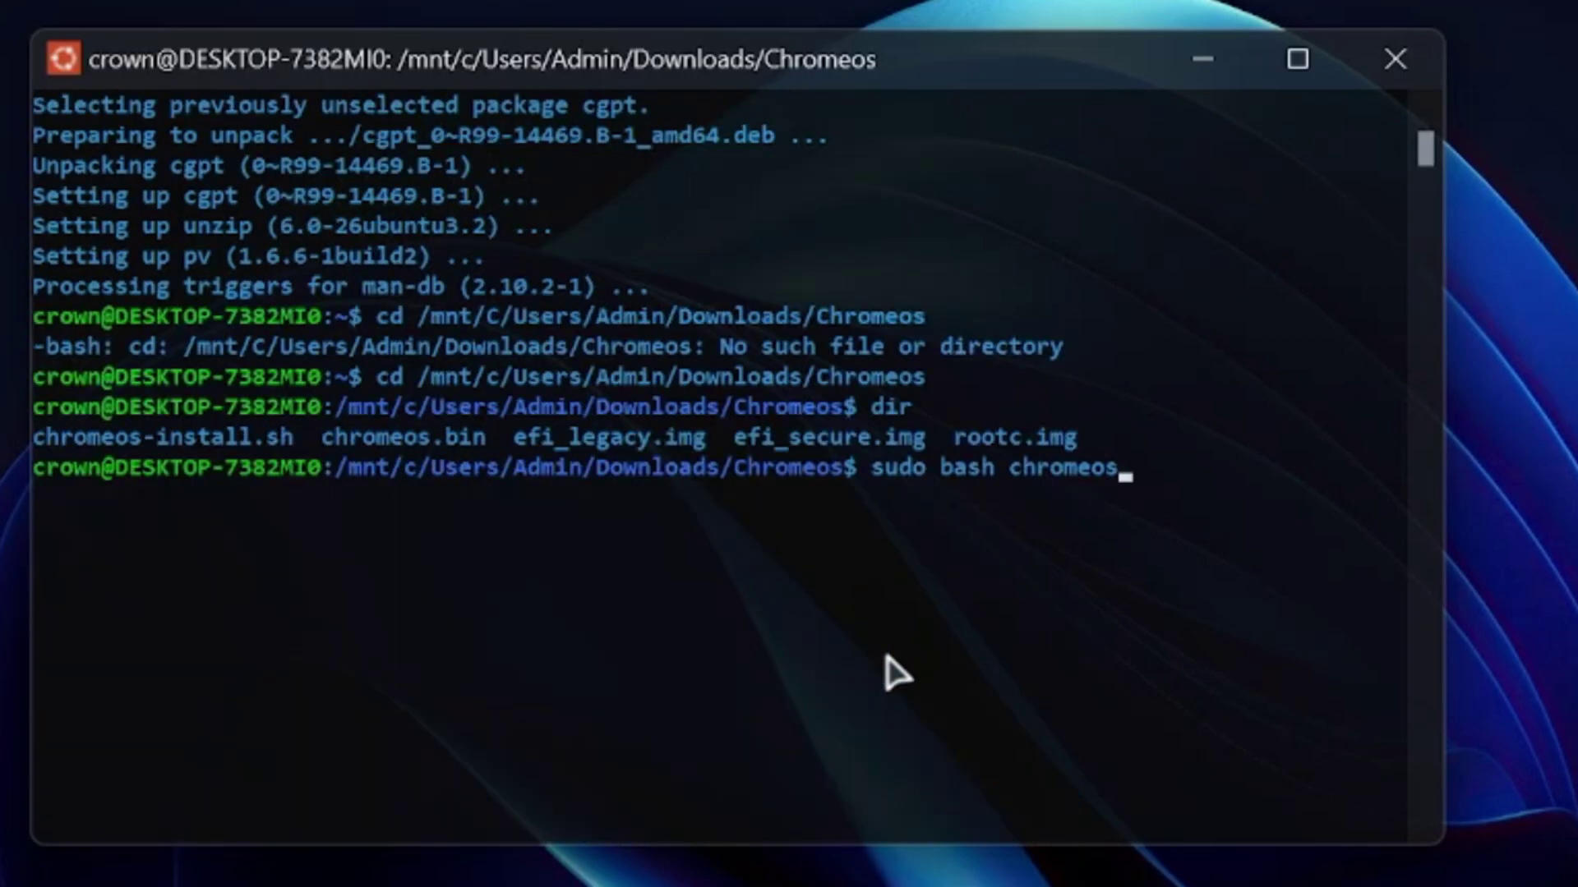
text(-install)
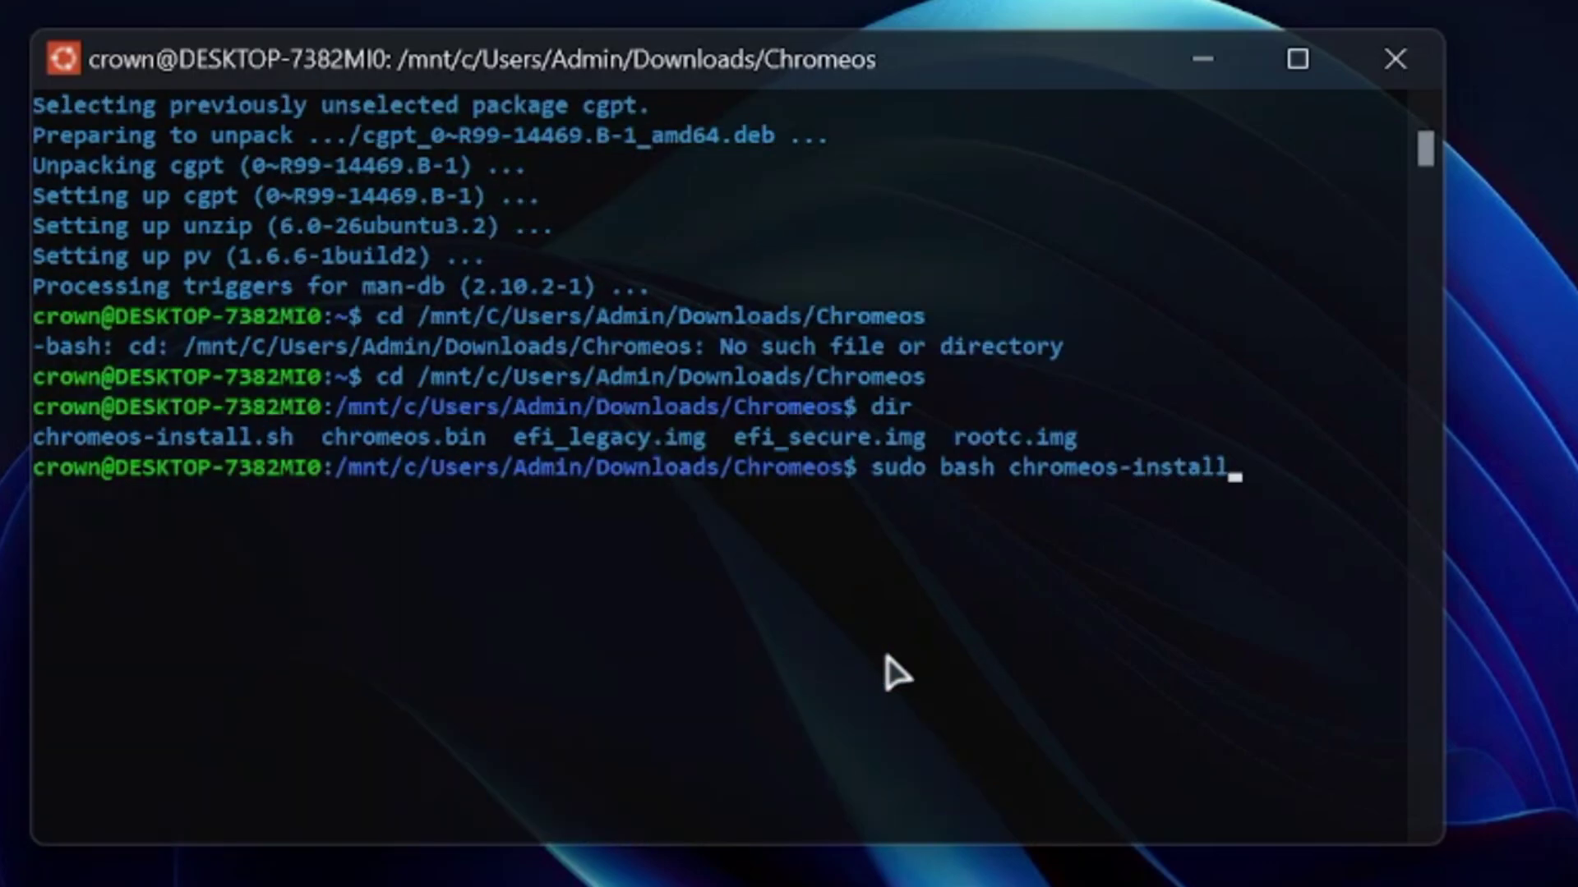
key(Tab)
text(-src )
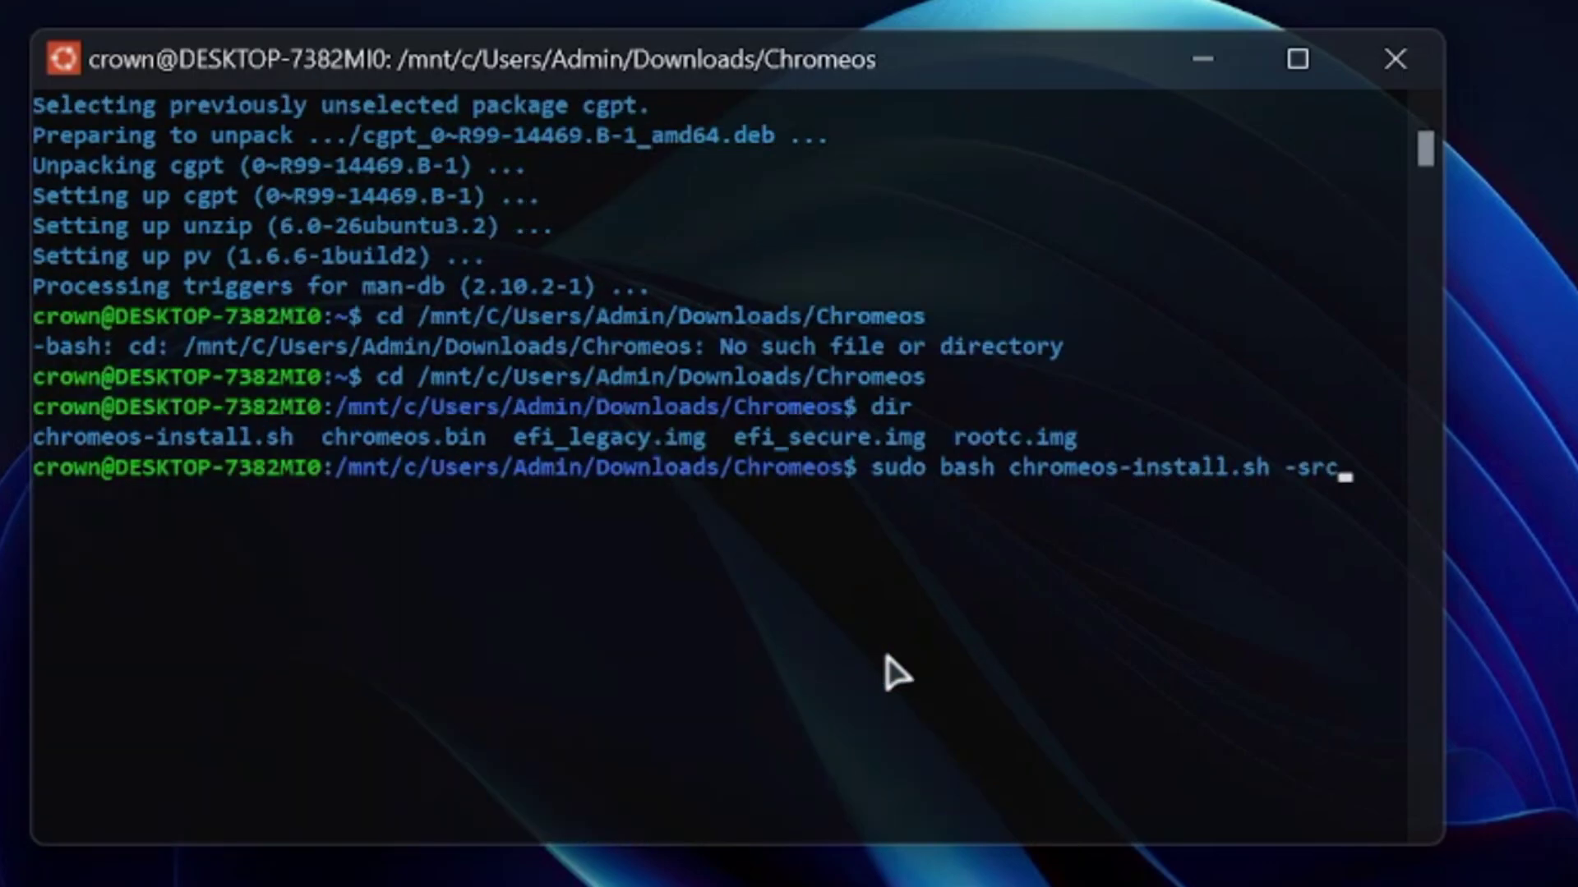
text(chrome)
scroll(896, 674, up, 4)
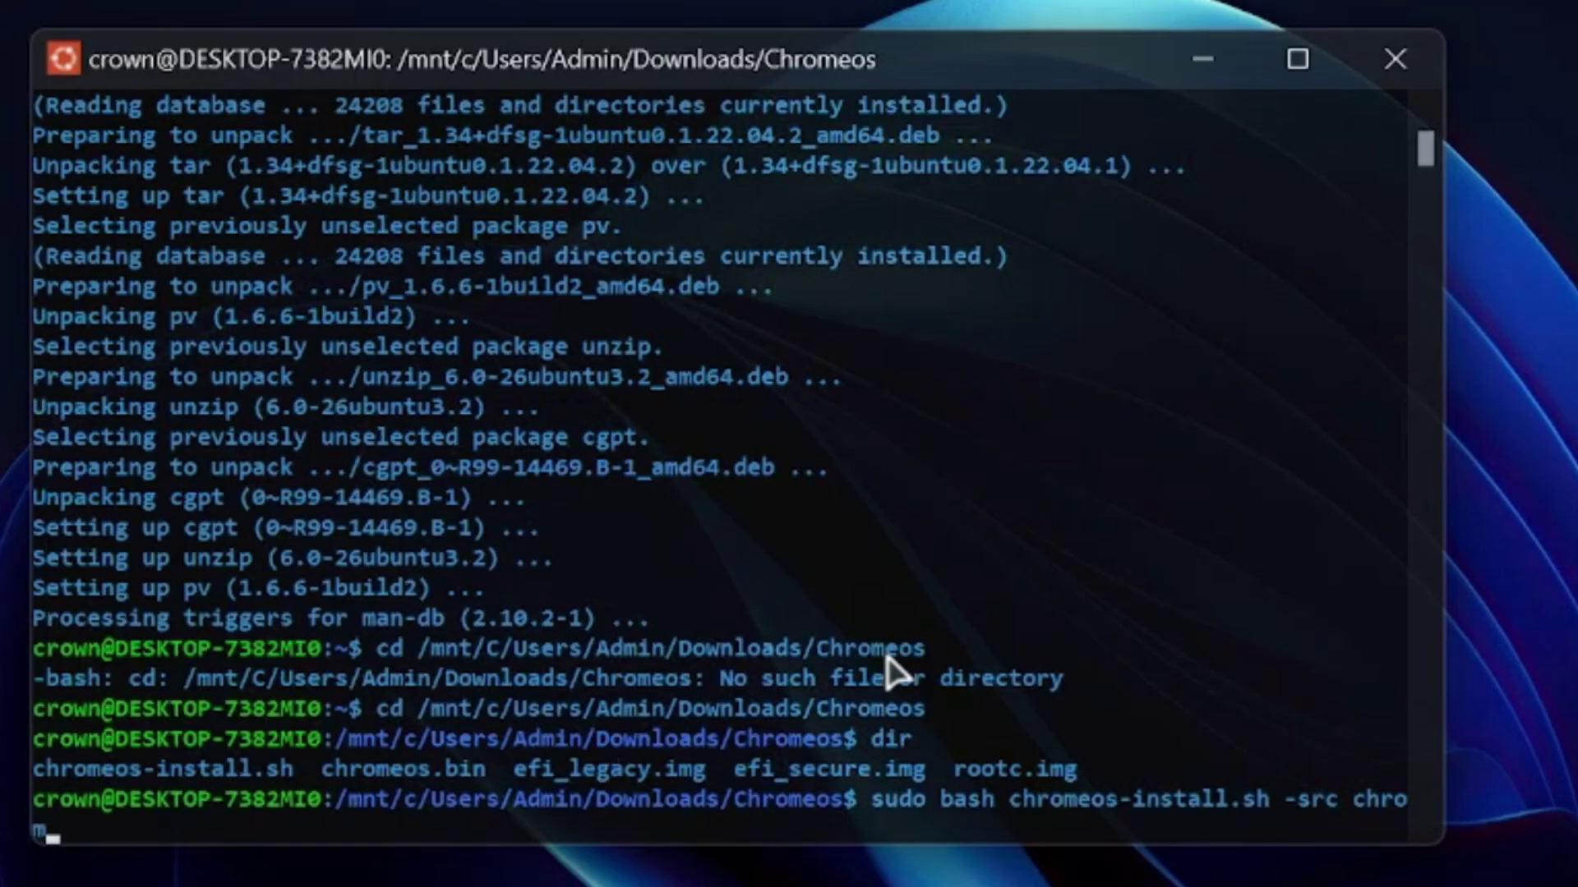
text(os.bin)
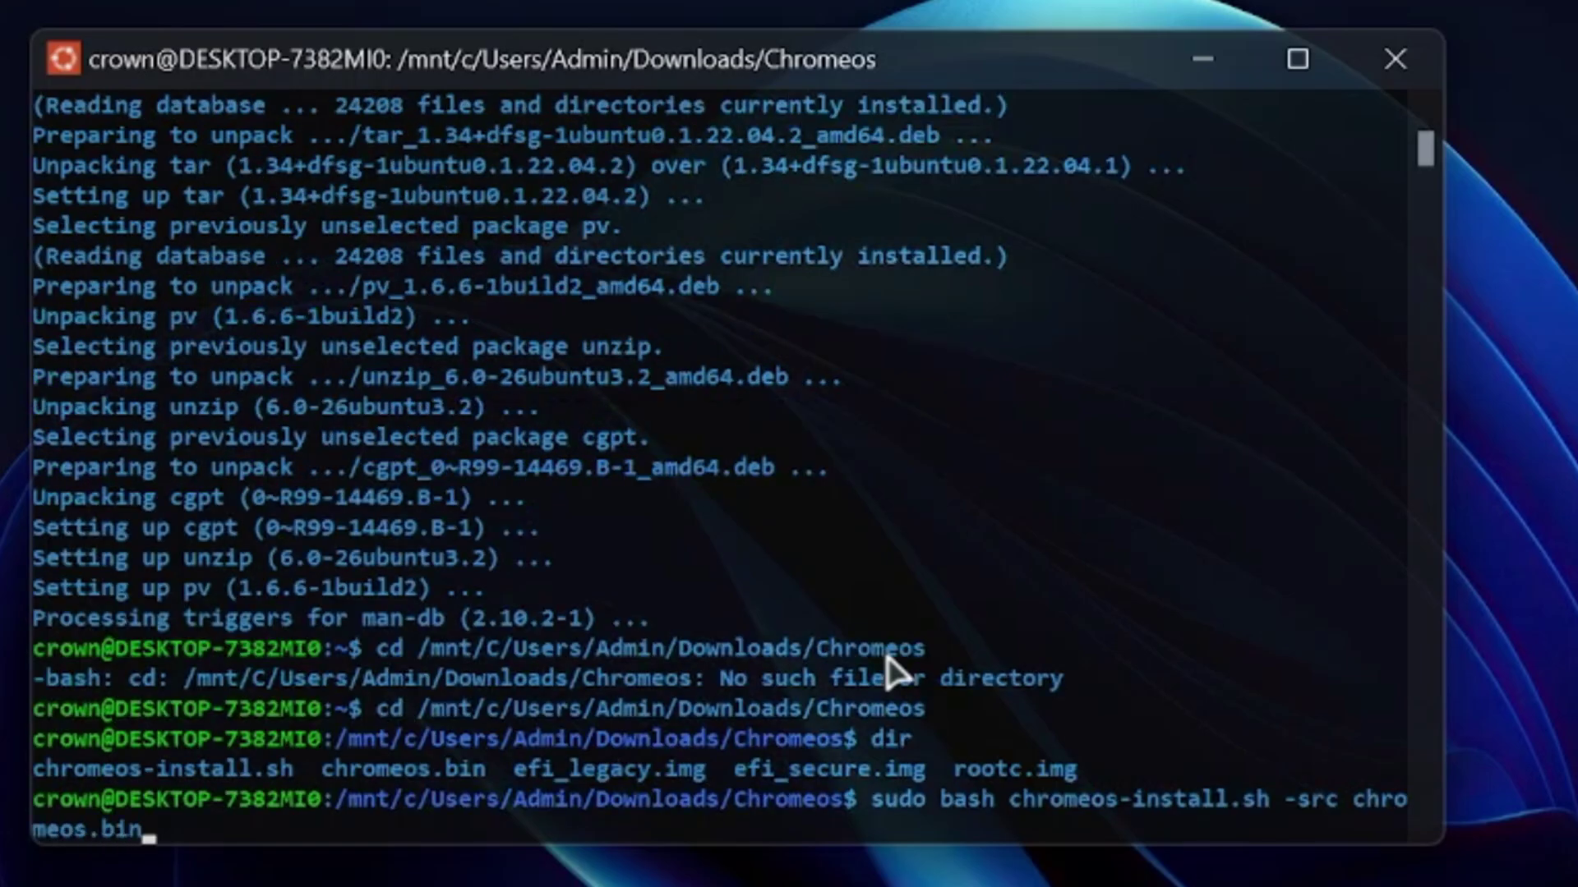
text( -dst /mnt)
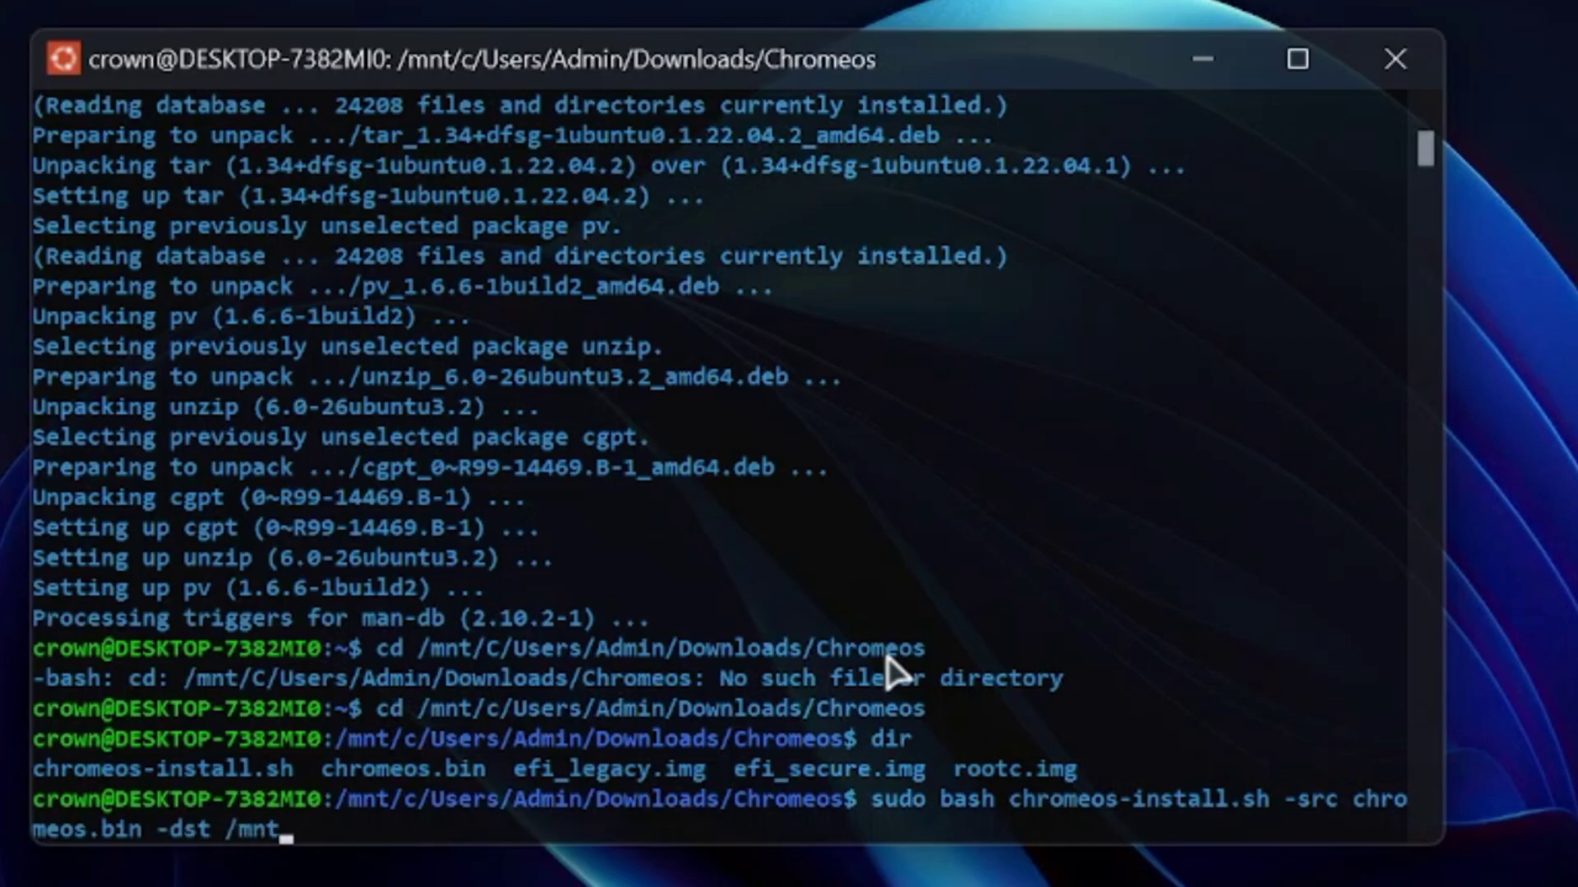
text(/)
Check in File Explorer's This PC view that the ChromeOS drive is D:.
key(alt+Tab)
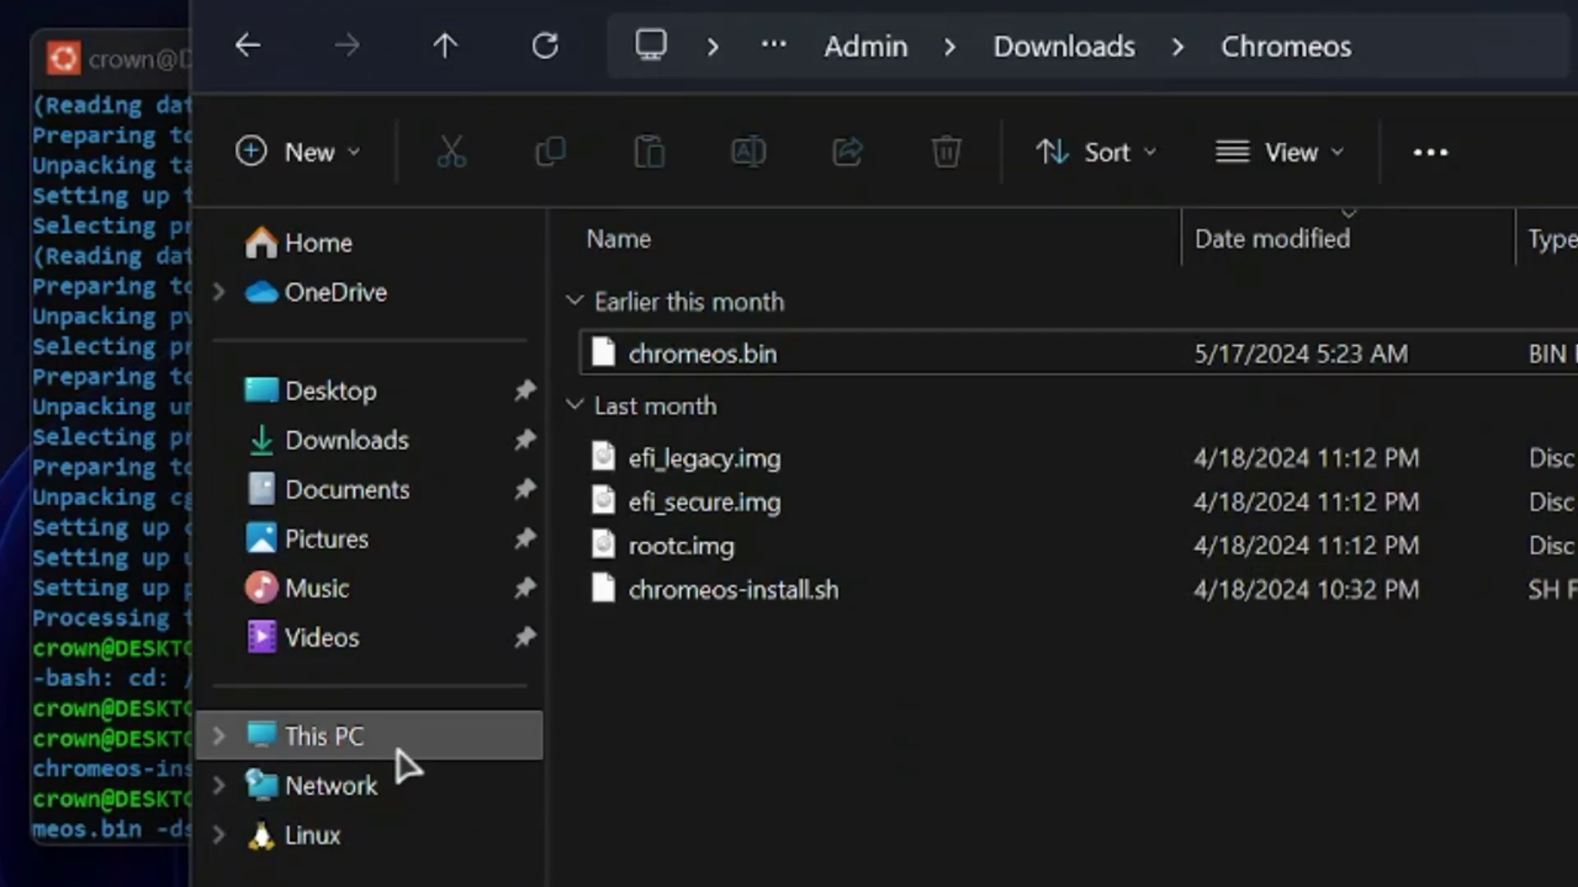
click(398, 749)
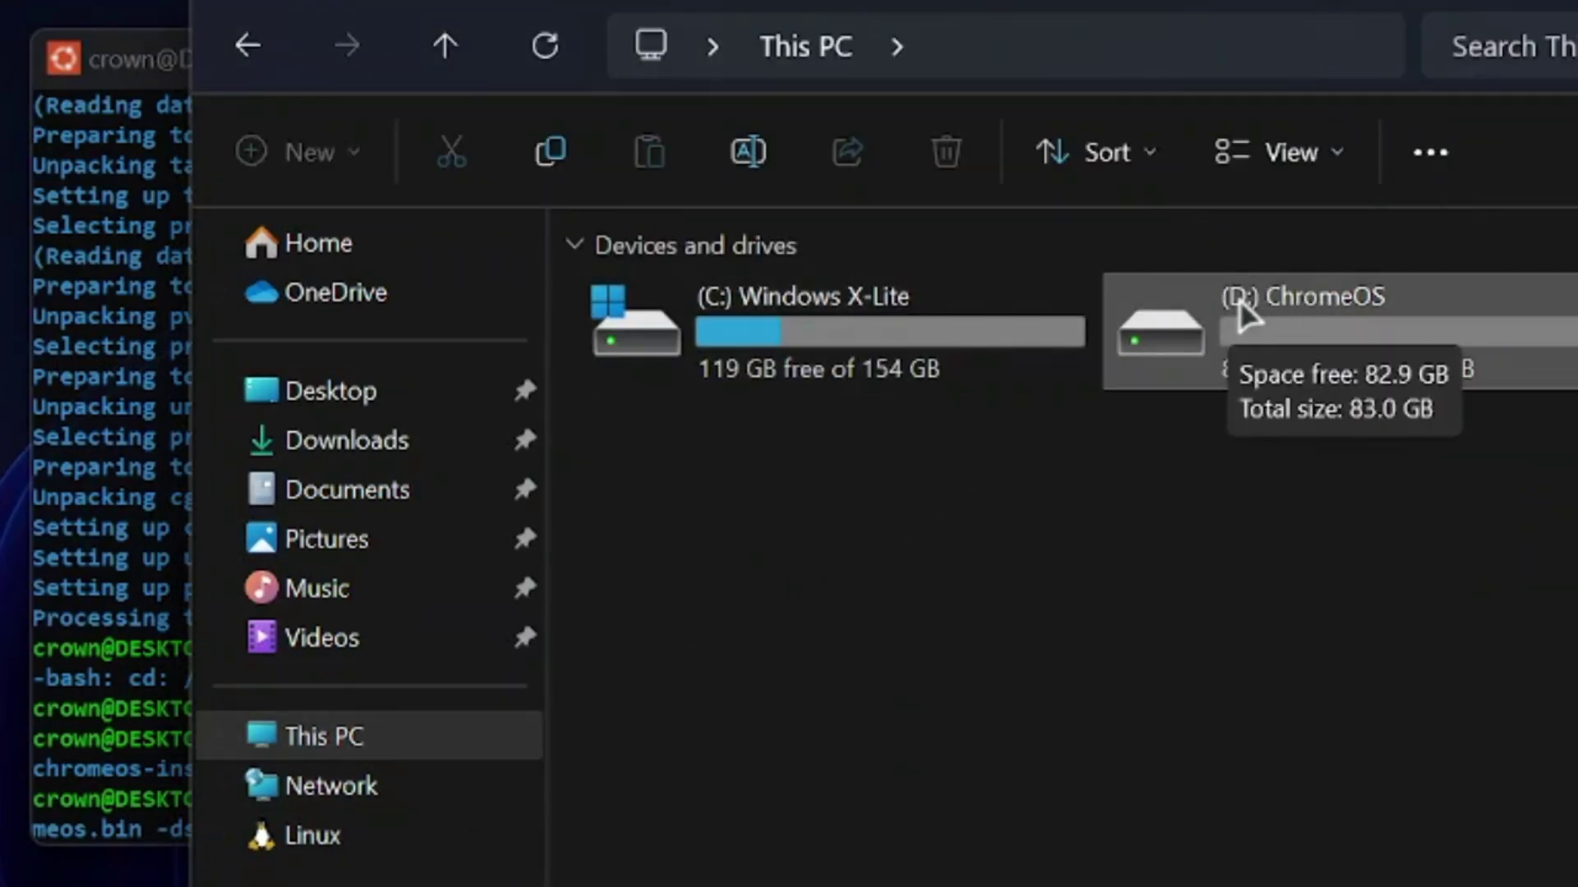
key(alt+Tab)
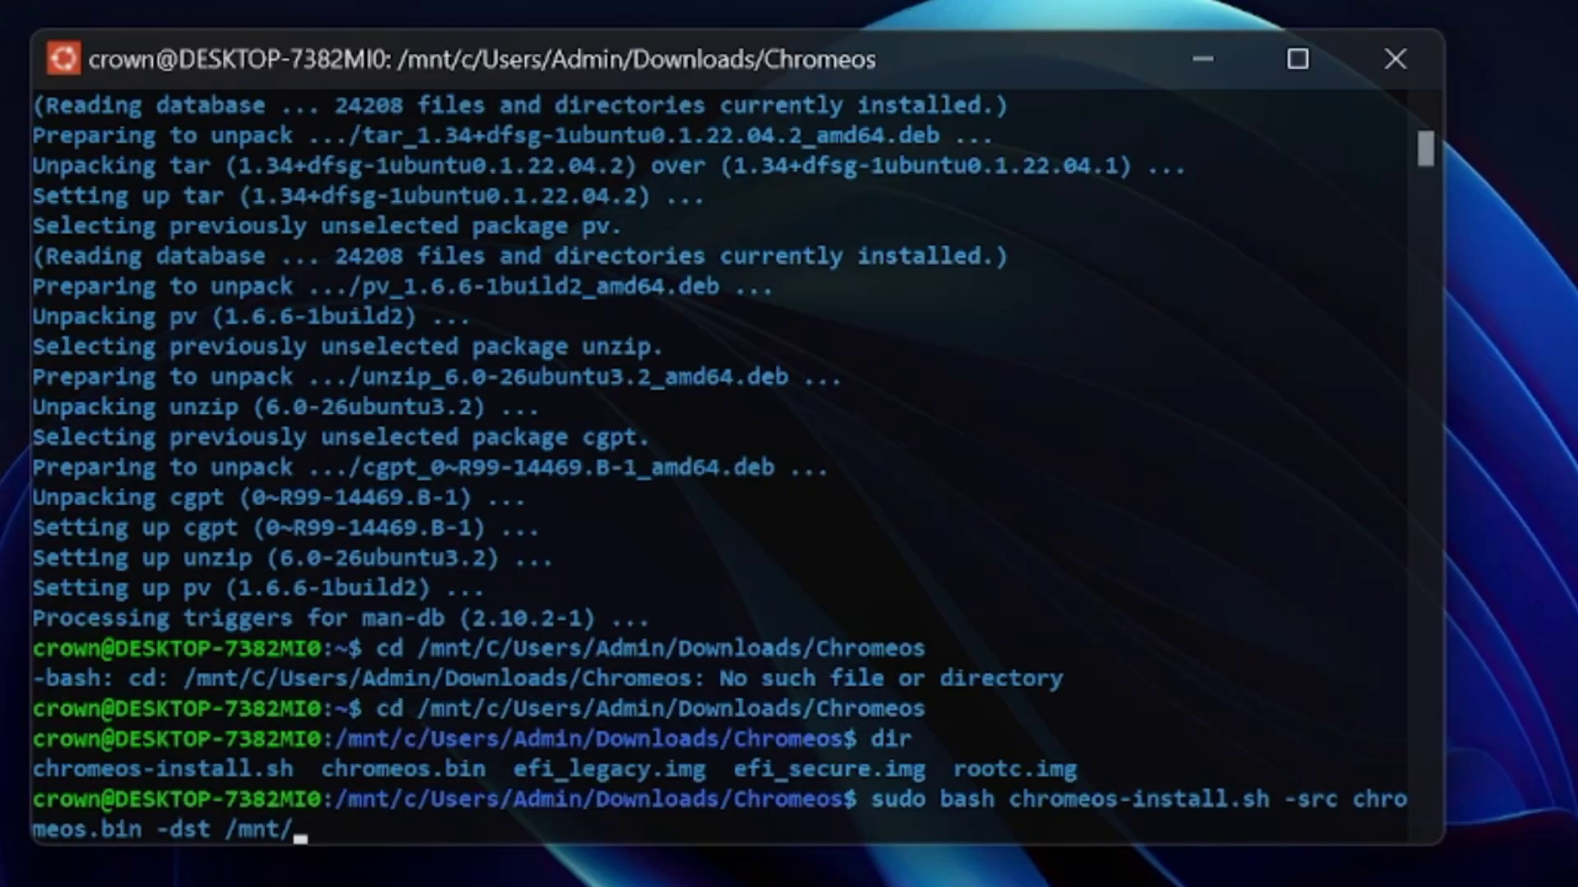
Complete the install command with destination d/chromeos.img and size -s 75.
text(d)
text(/chrome)
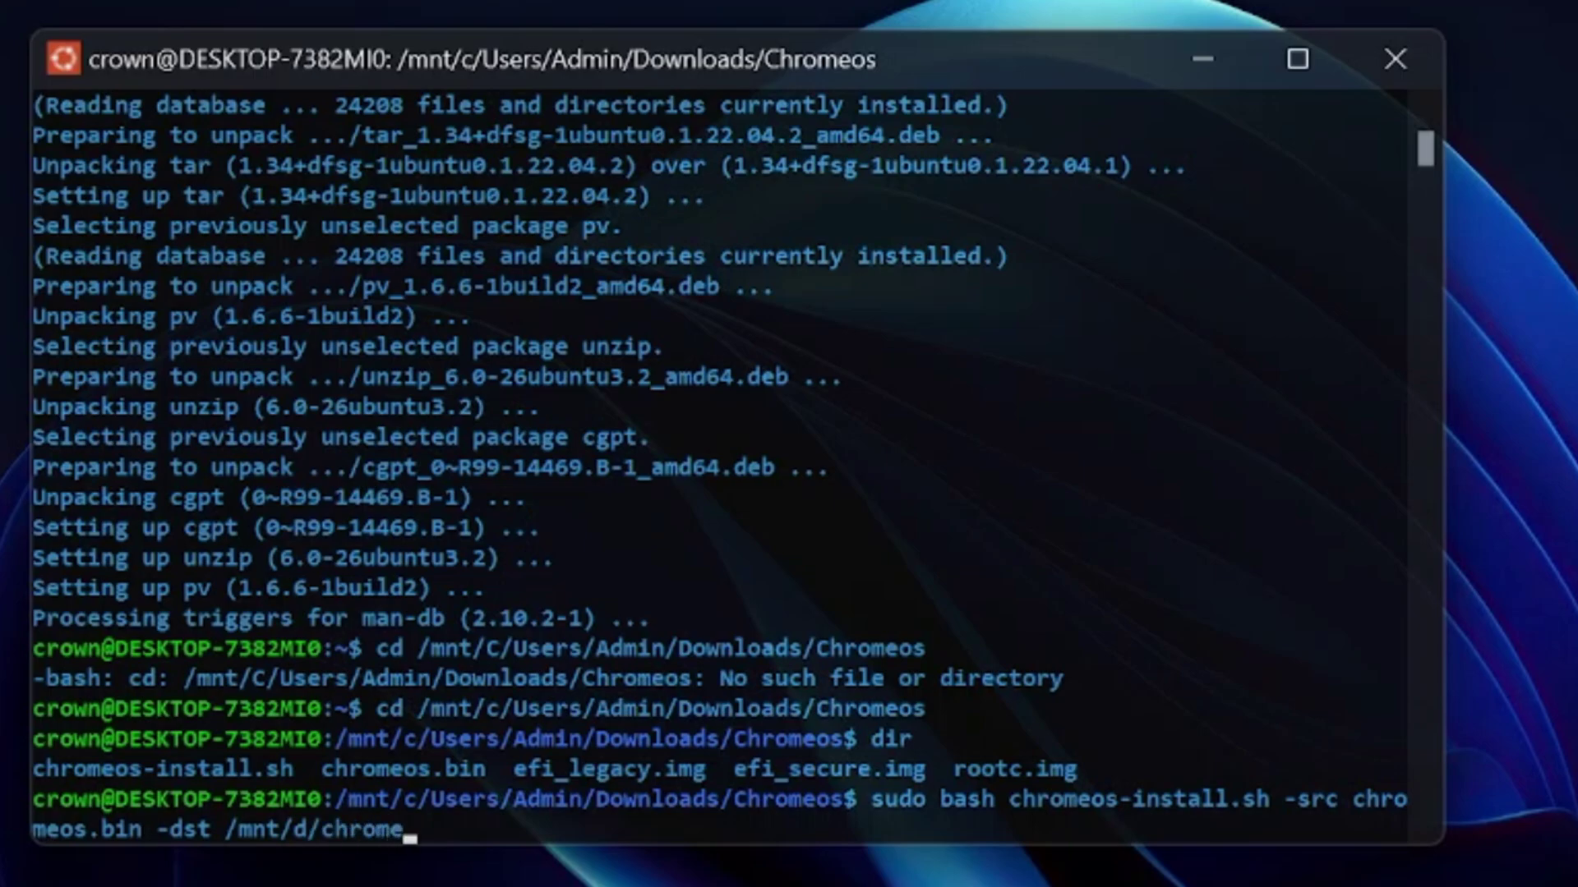
text(os.img)
text(-s)
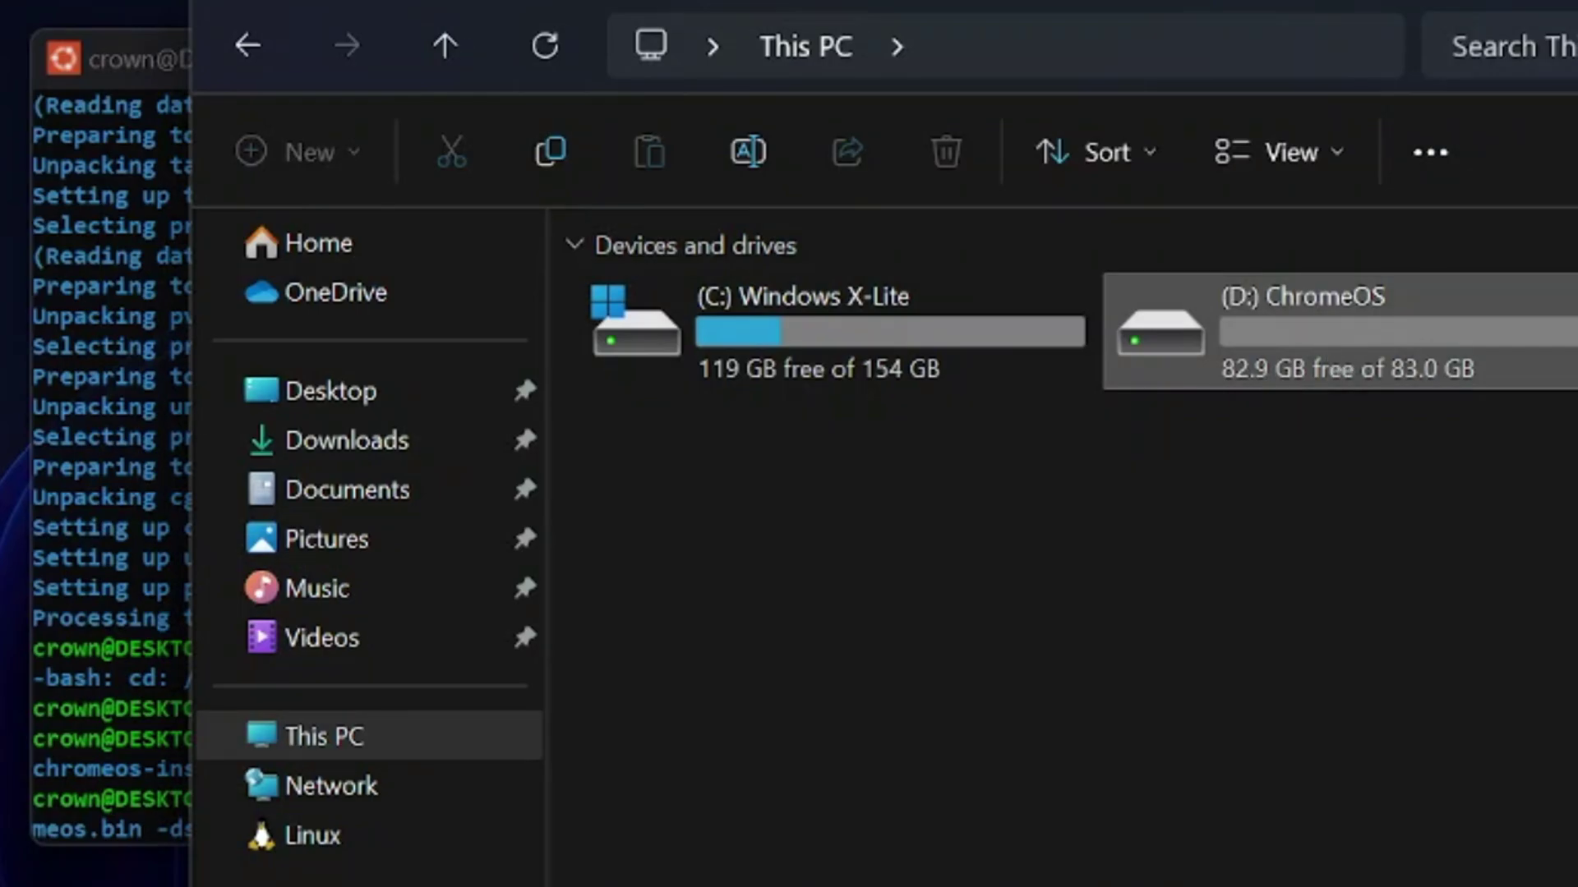
key(alt+F4)
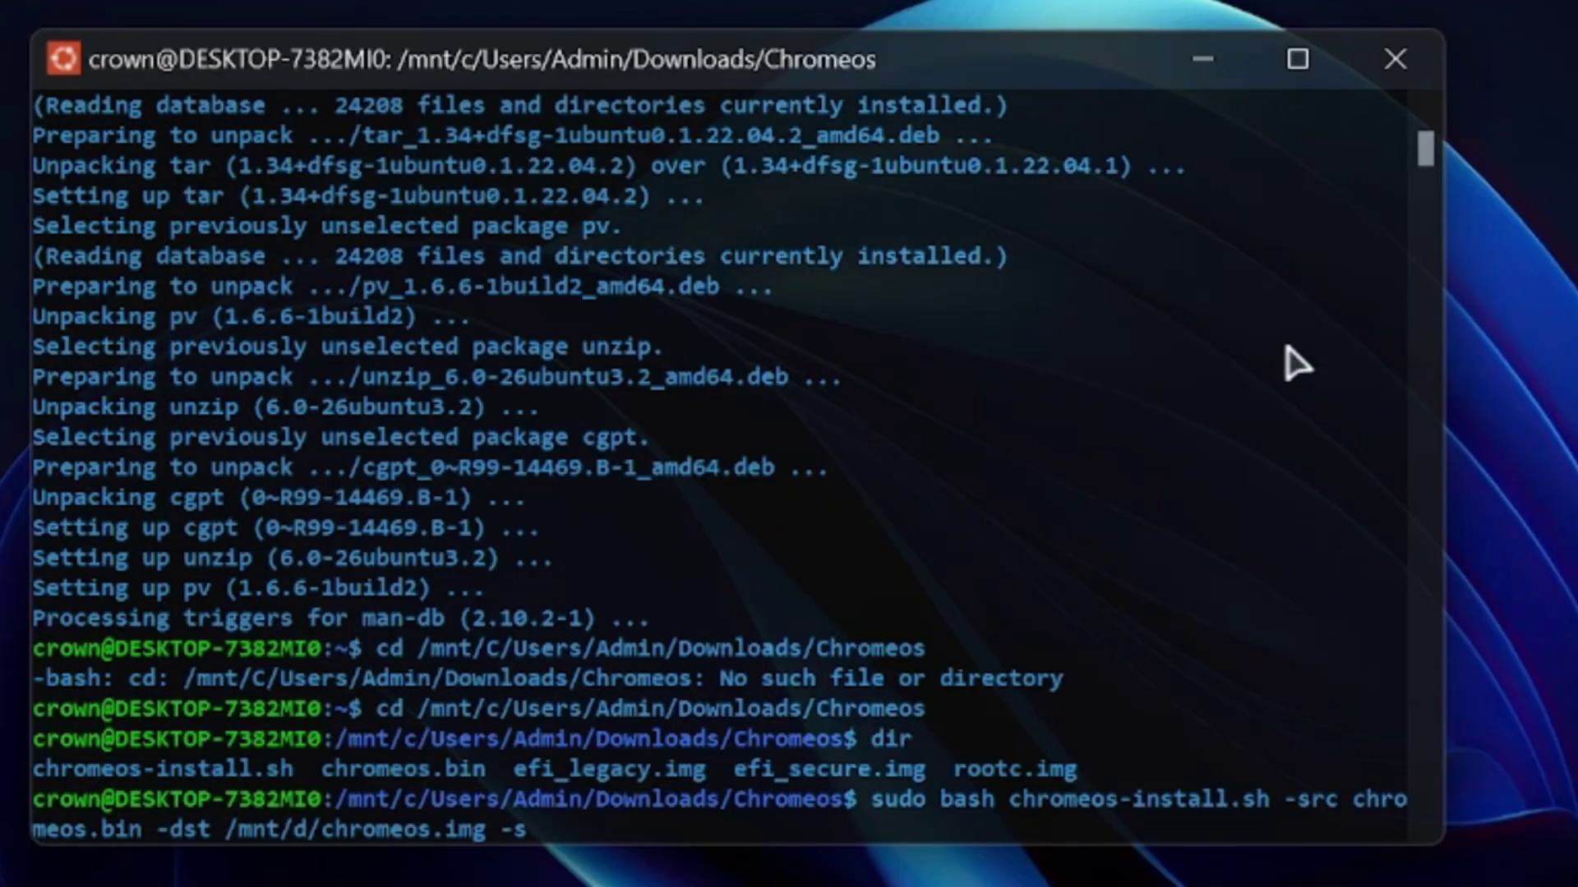
text(75)
Run chromeos-install.sh to build the image on D: until every partition write reaches 100%.
key(Return)
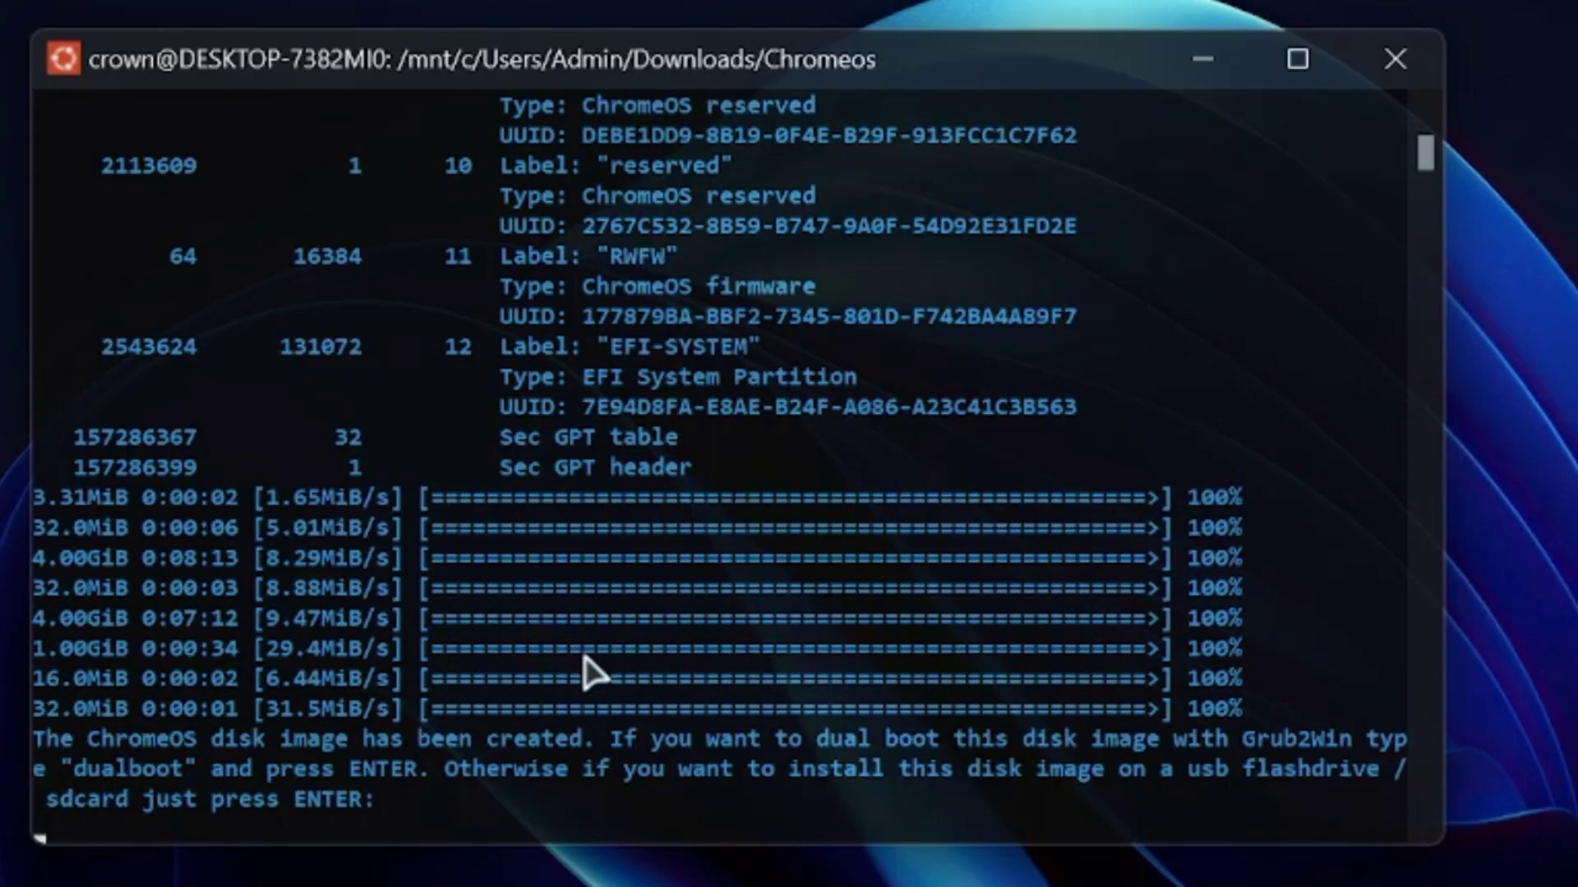
Review the disk image created message, then answer the installer prompt with dualboot.
scroll(585, 675, down, 1)
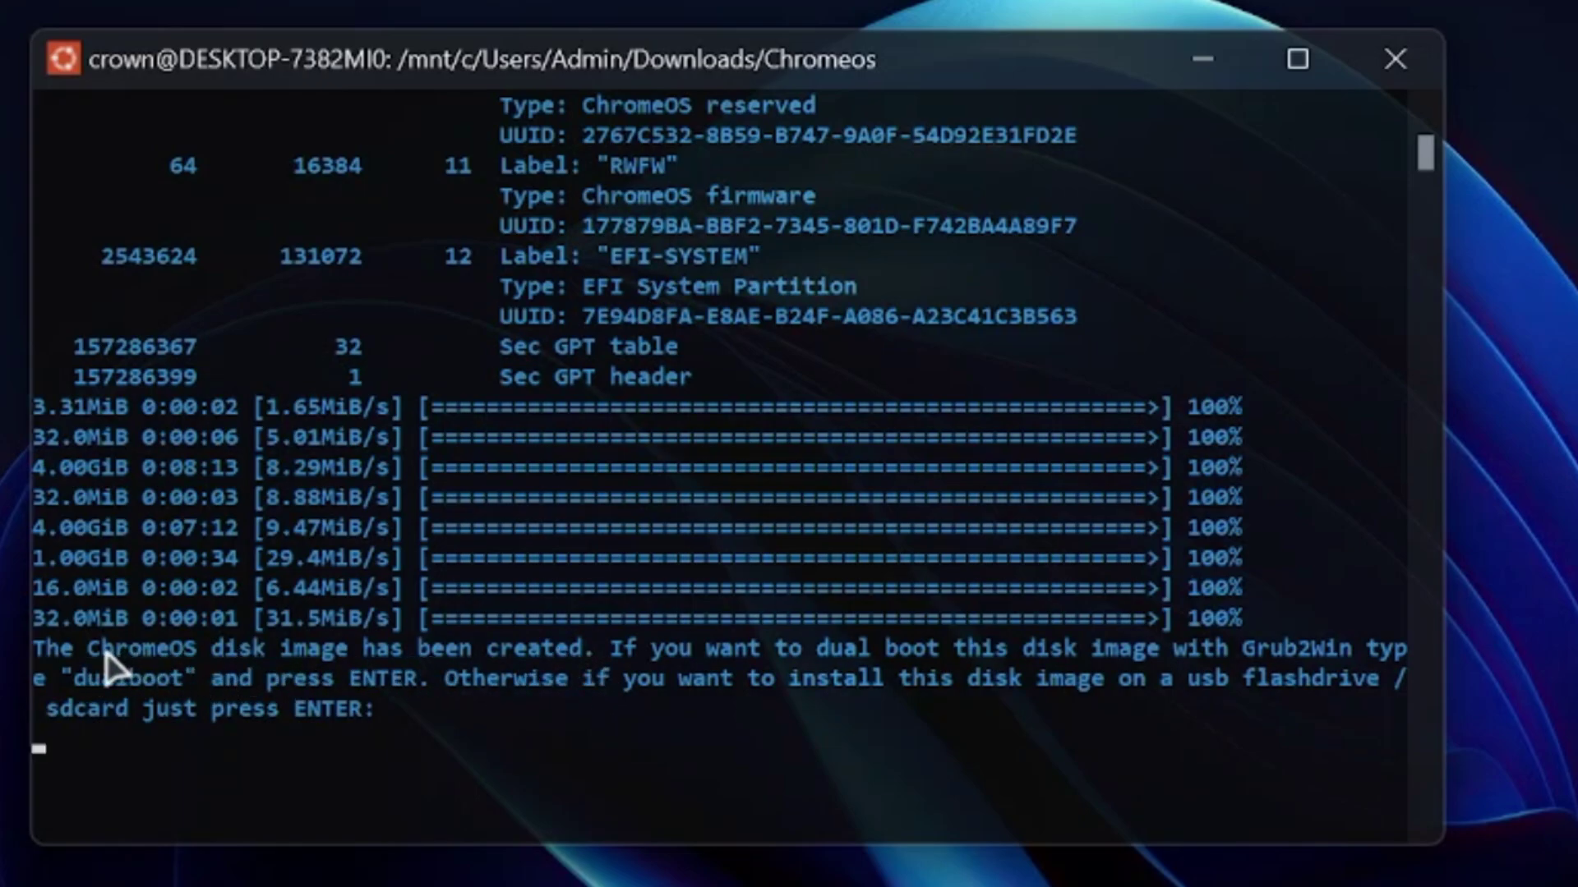
click(94, 651)
drag(94, 653, 657, 654)
scroll(682, 649, down, 1)
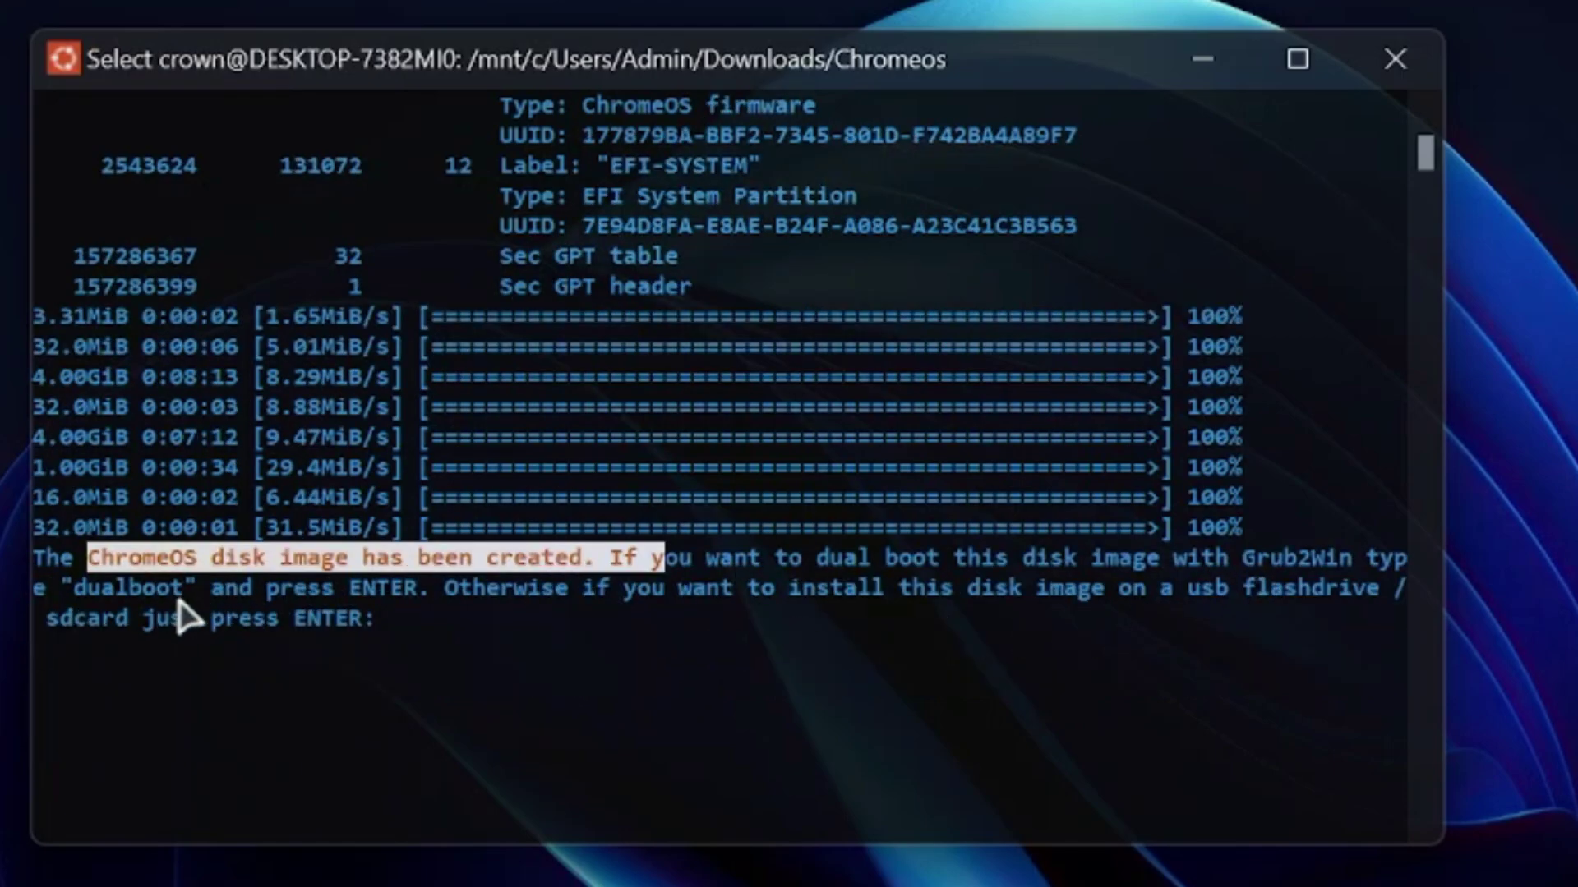
click(361, 651)
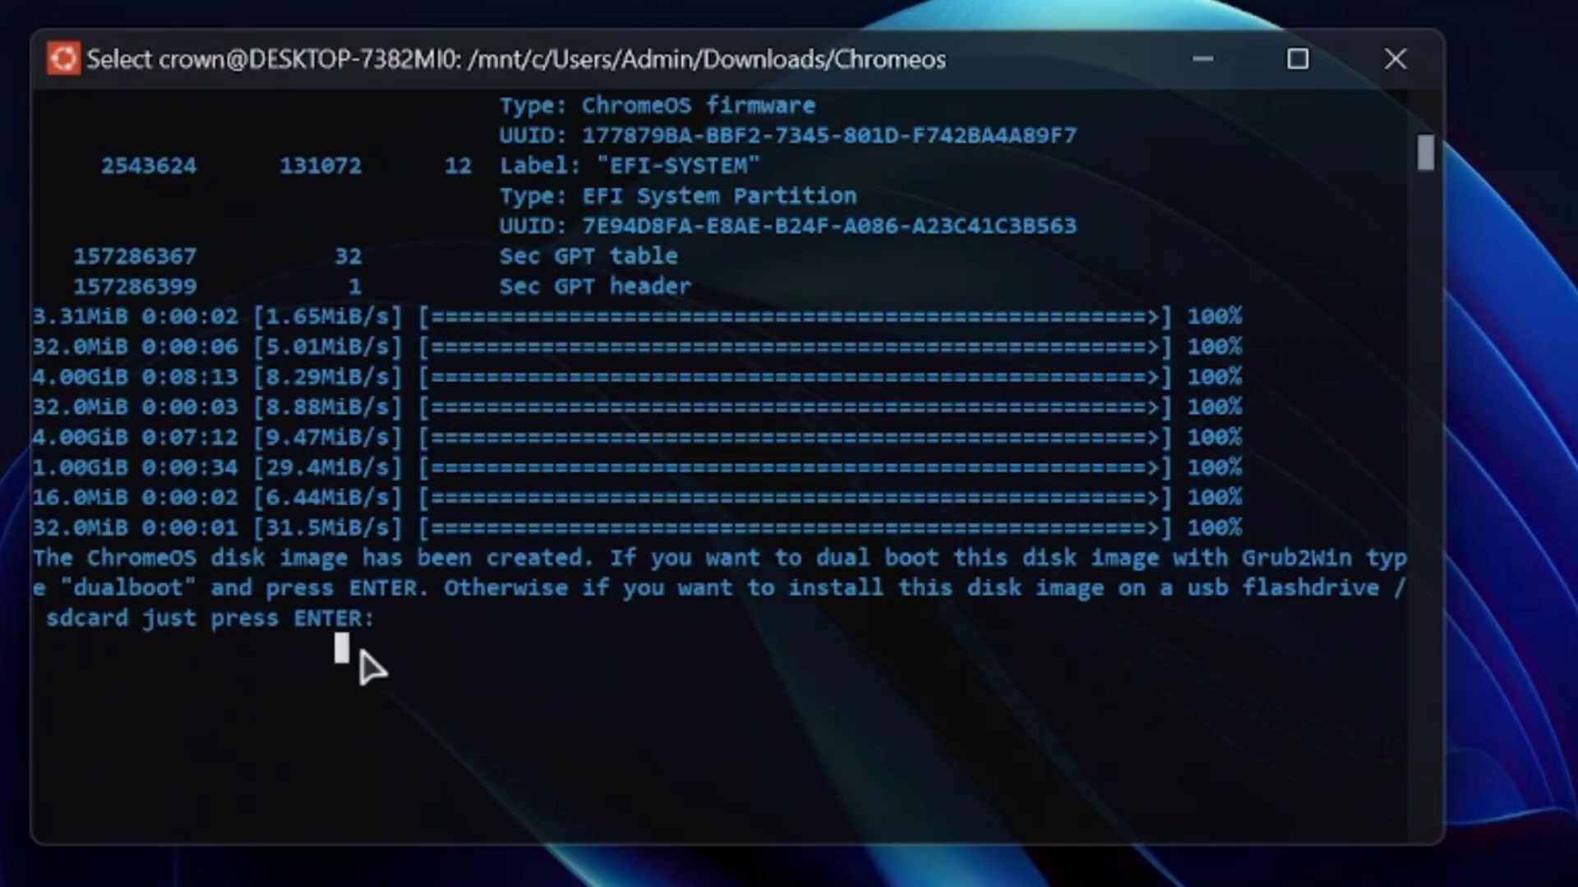
text(dualboo)
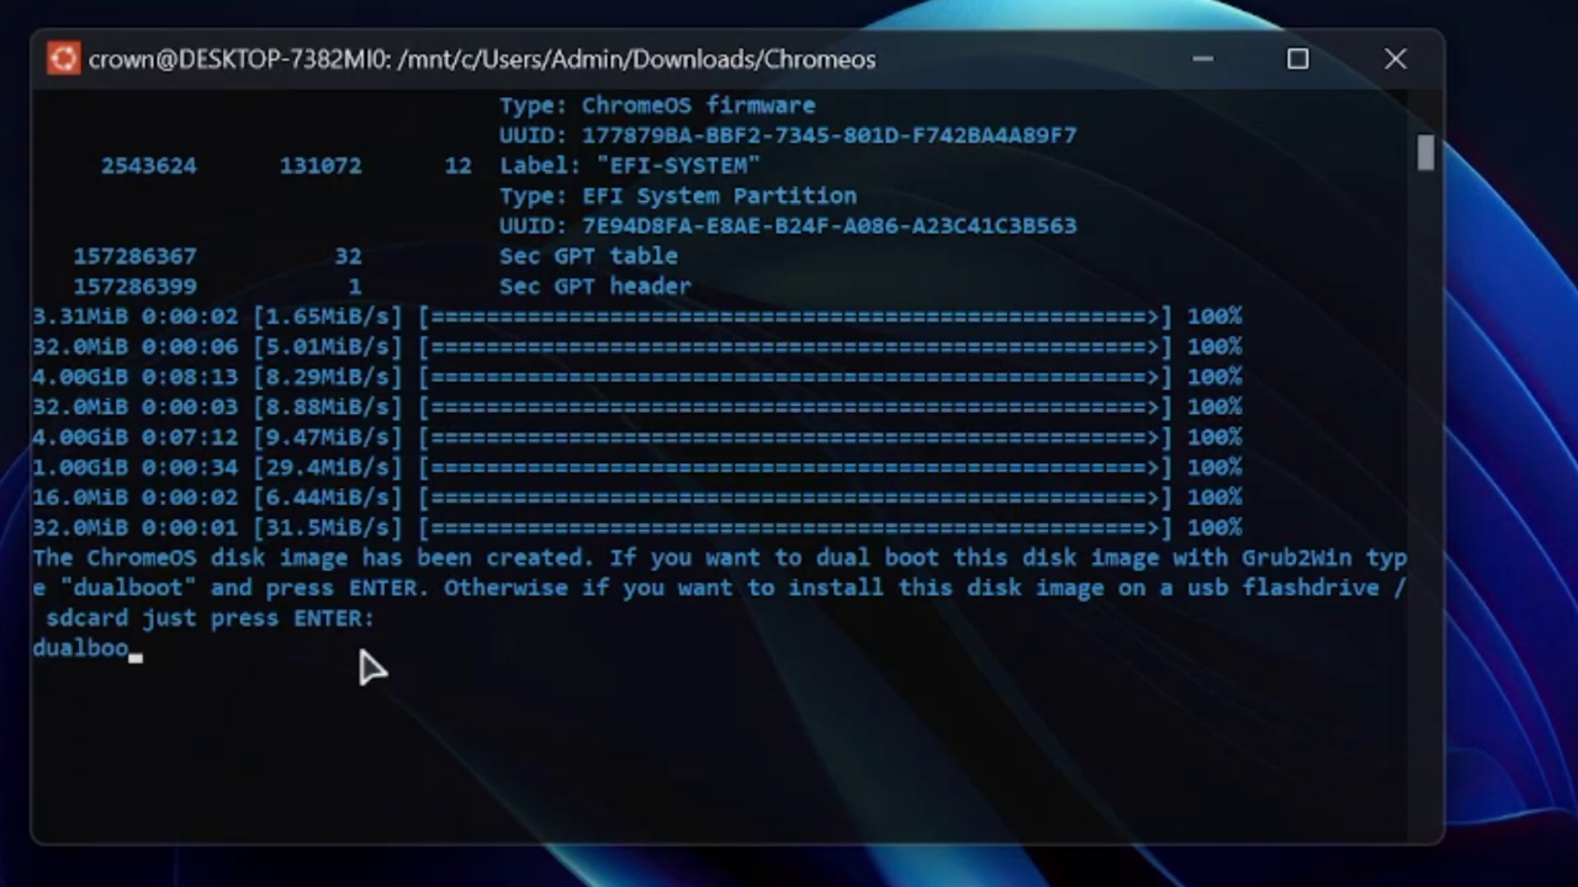
text(t)
key(Return)
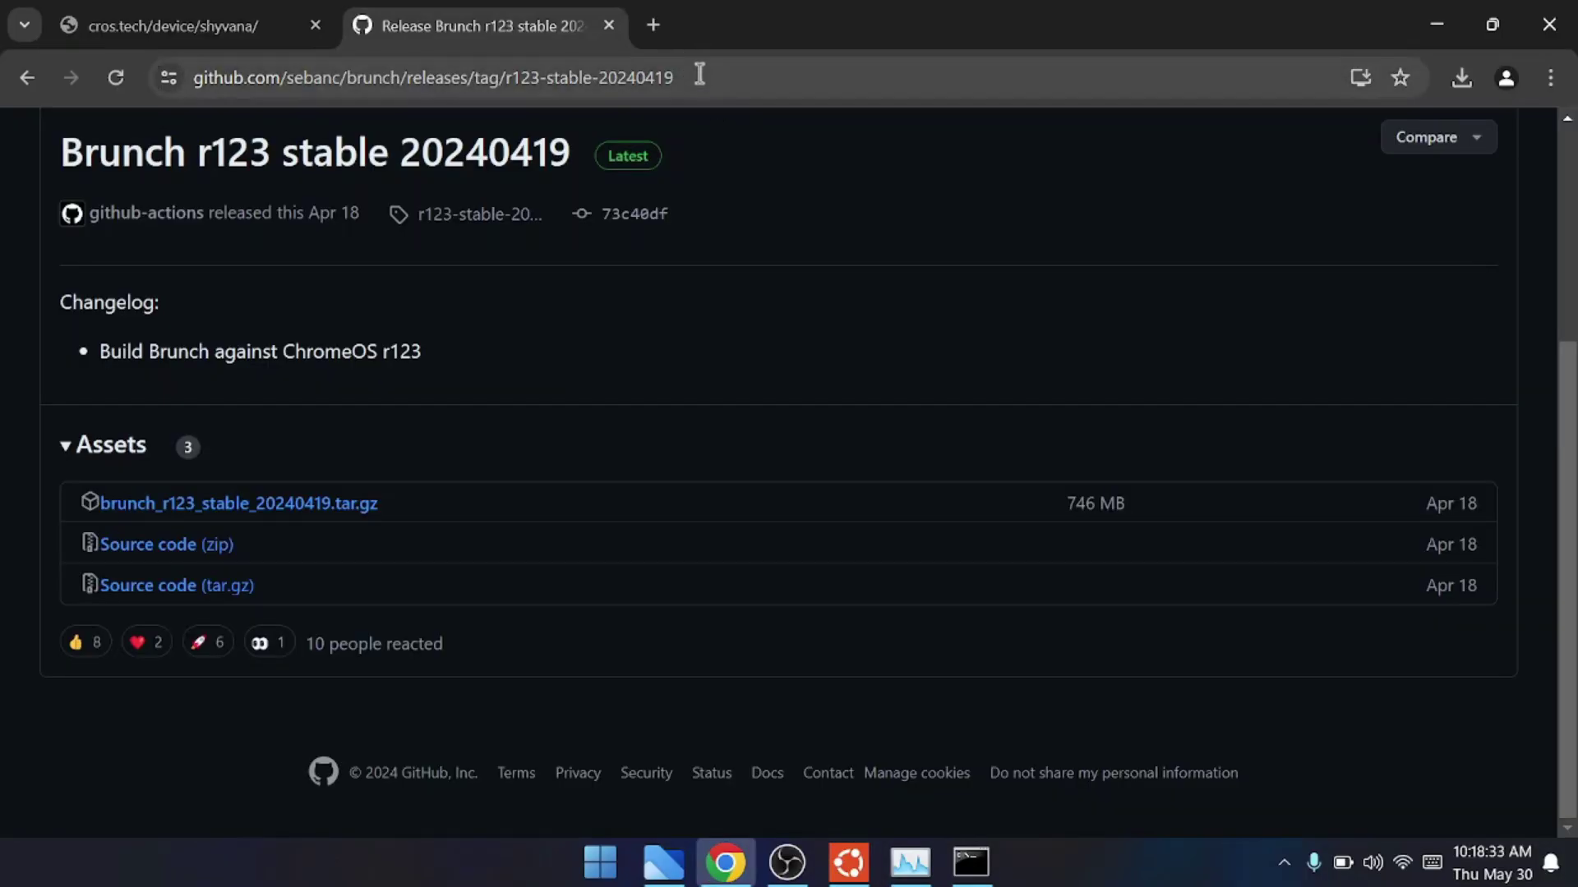
Search for grub2win, download grub2win.zip from SourceForge, and show recent downloads.
click(654, 25)
text(grub2win)
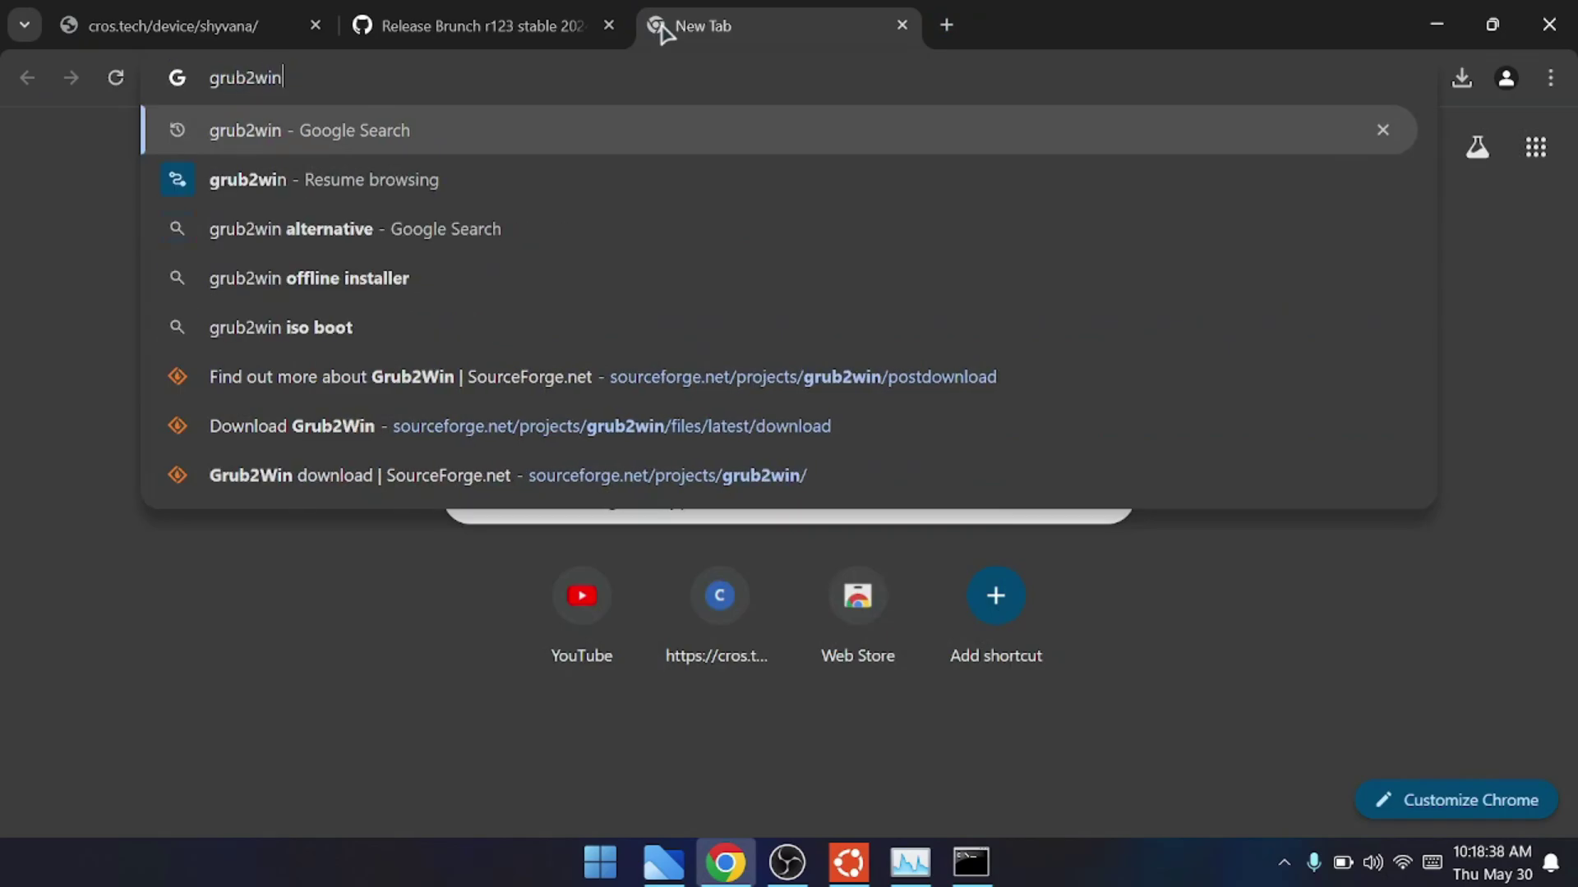
key(Return)
click(312, 442)
scroll(288, 469, down, 2)
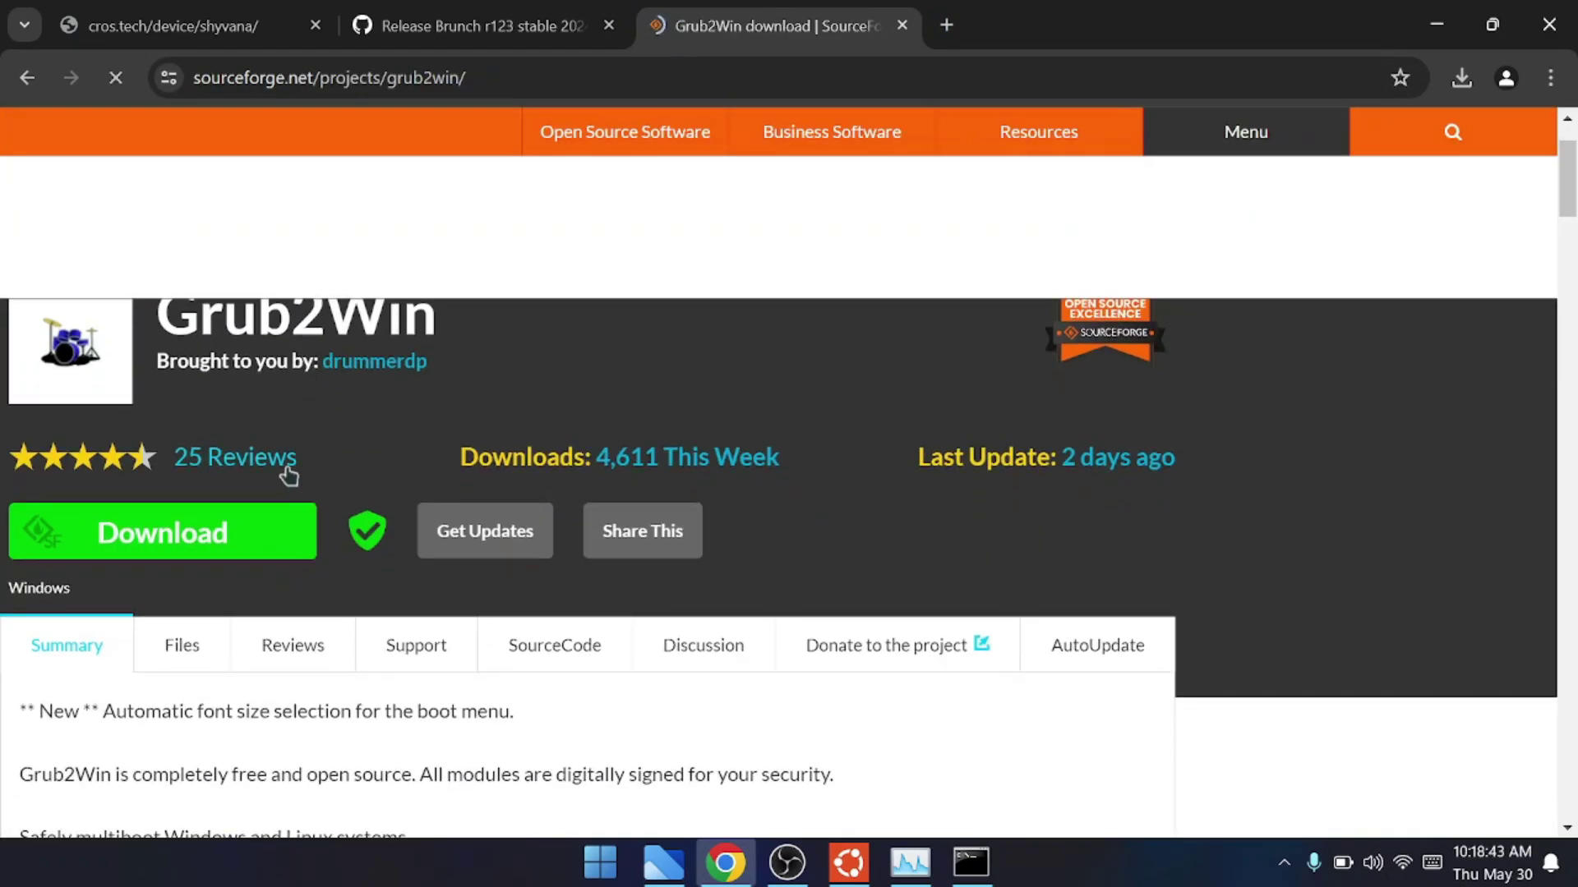
click(260, 526)
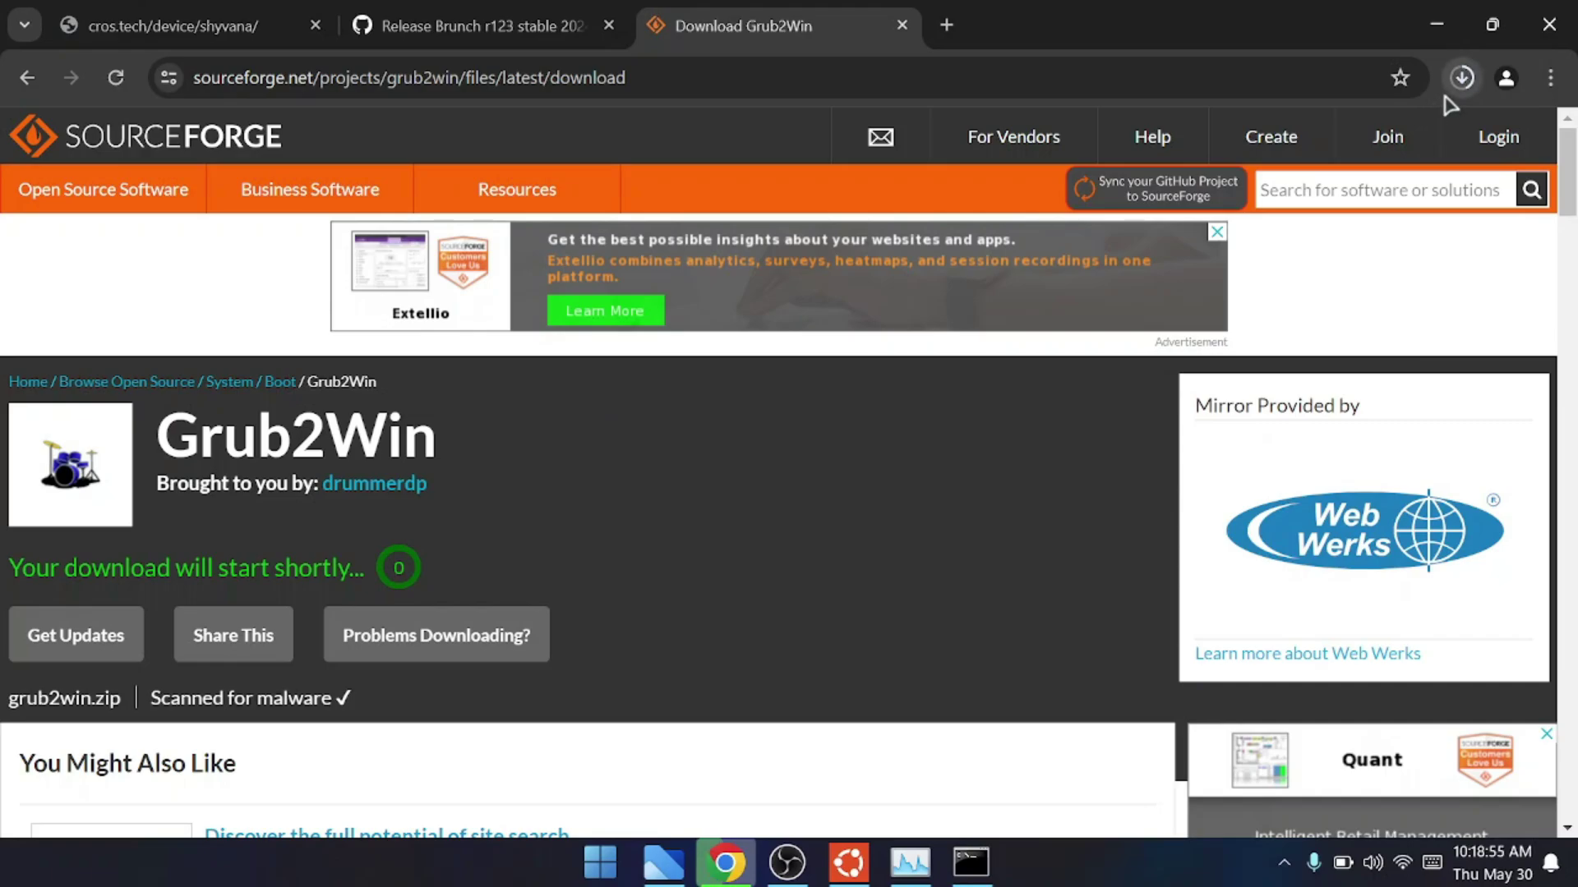
click(1462, 78)
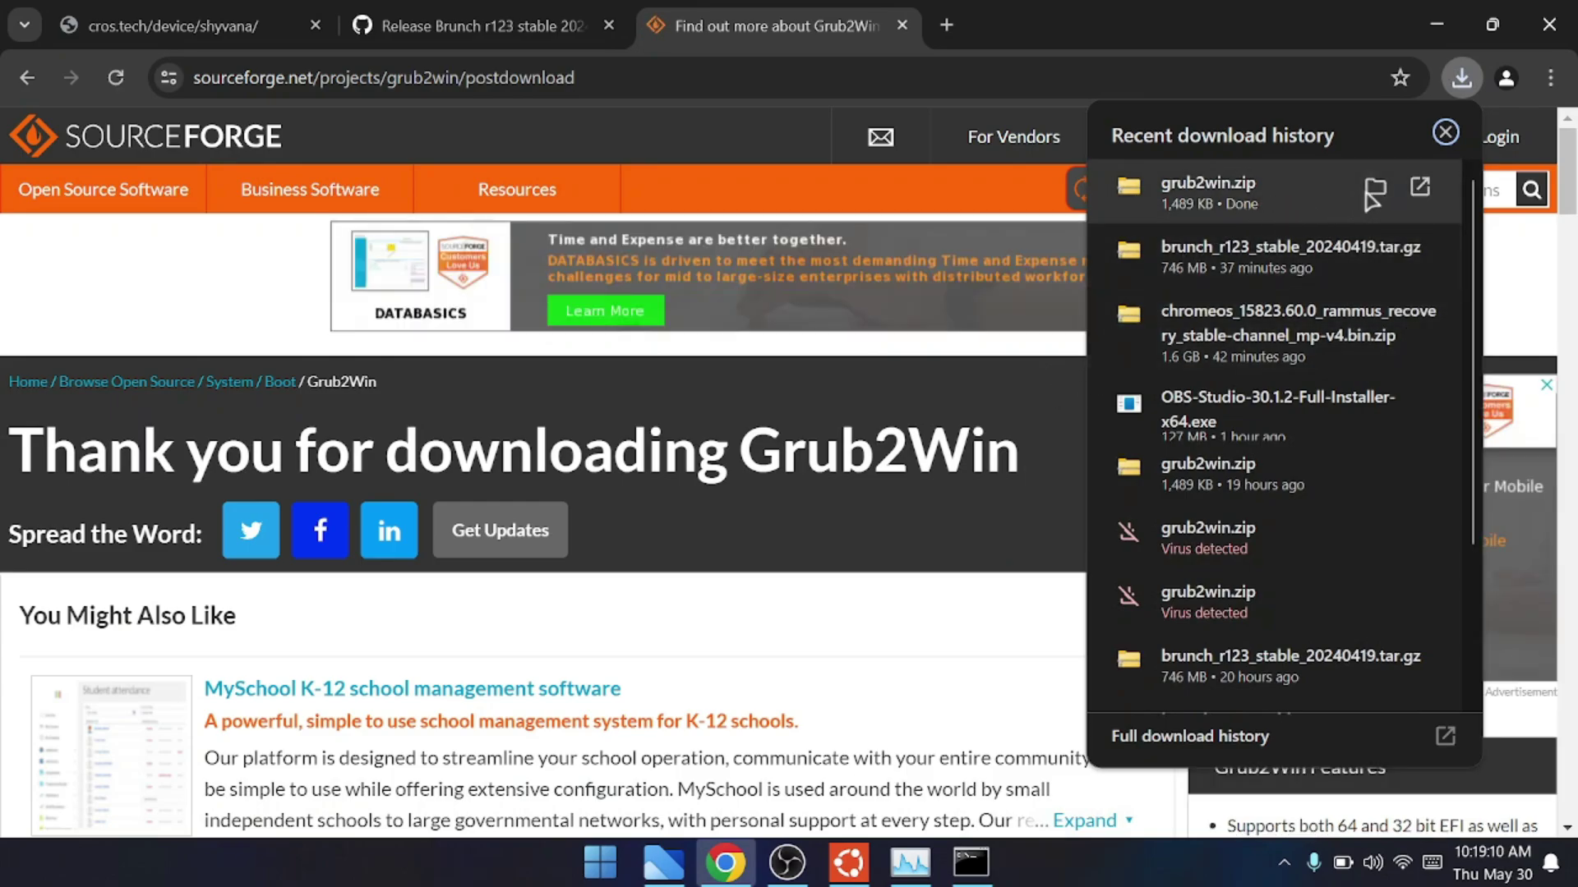
Extract All of grub2win.zip in Downloads into a grub2win folder.
click(1376, 184)
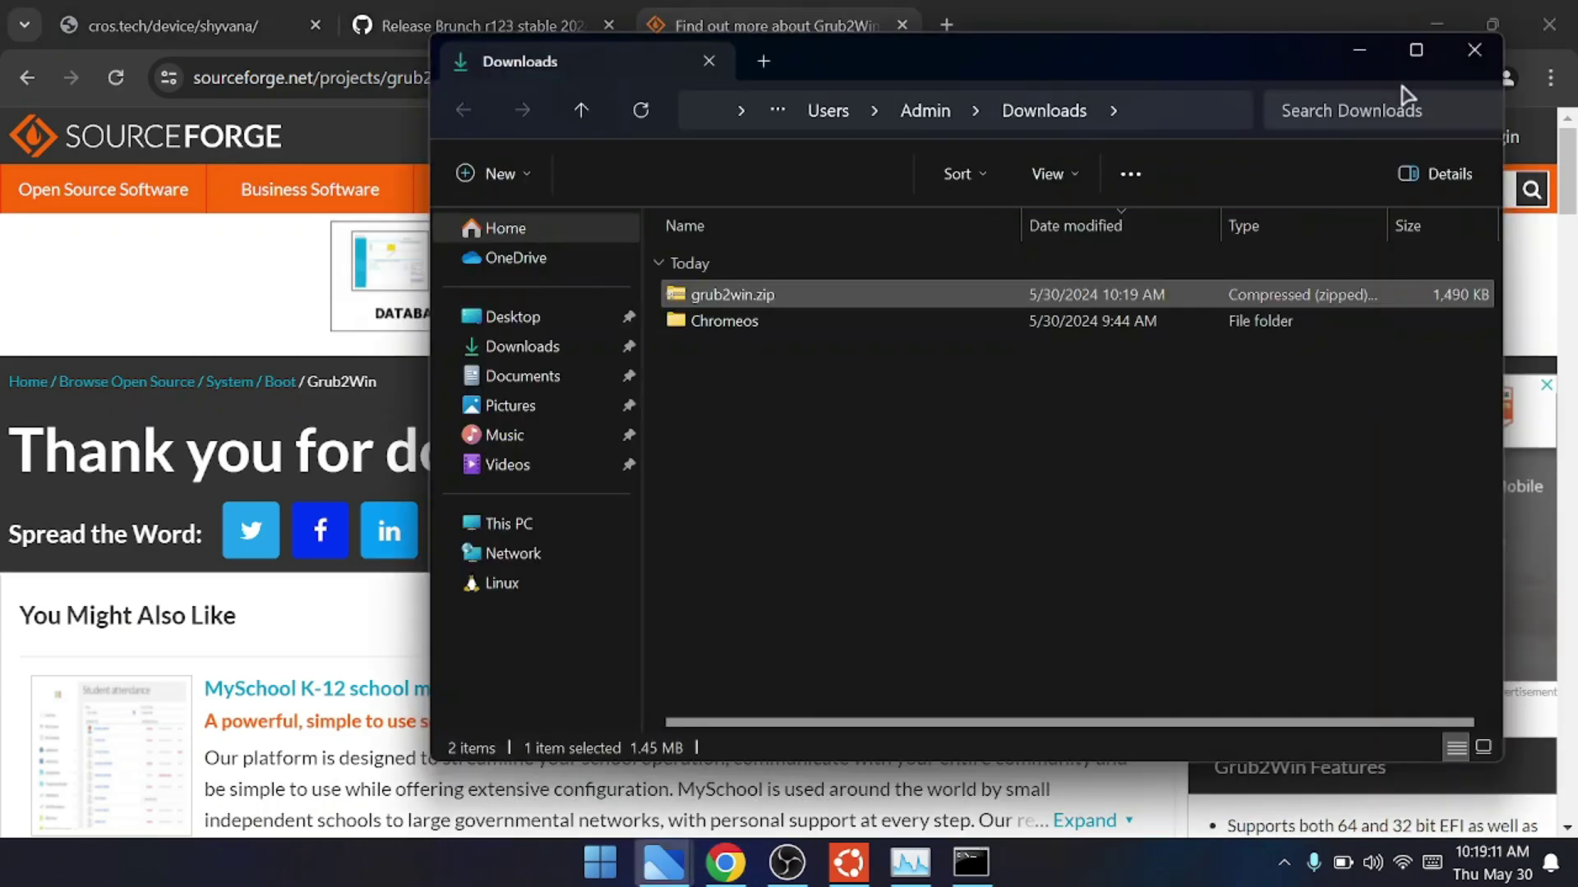
click(1436, 24)
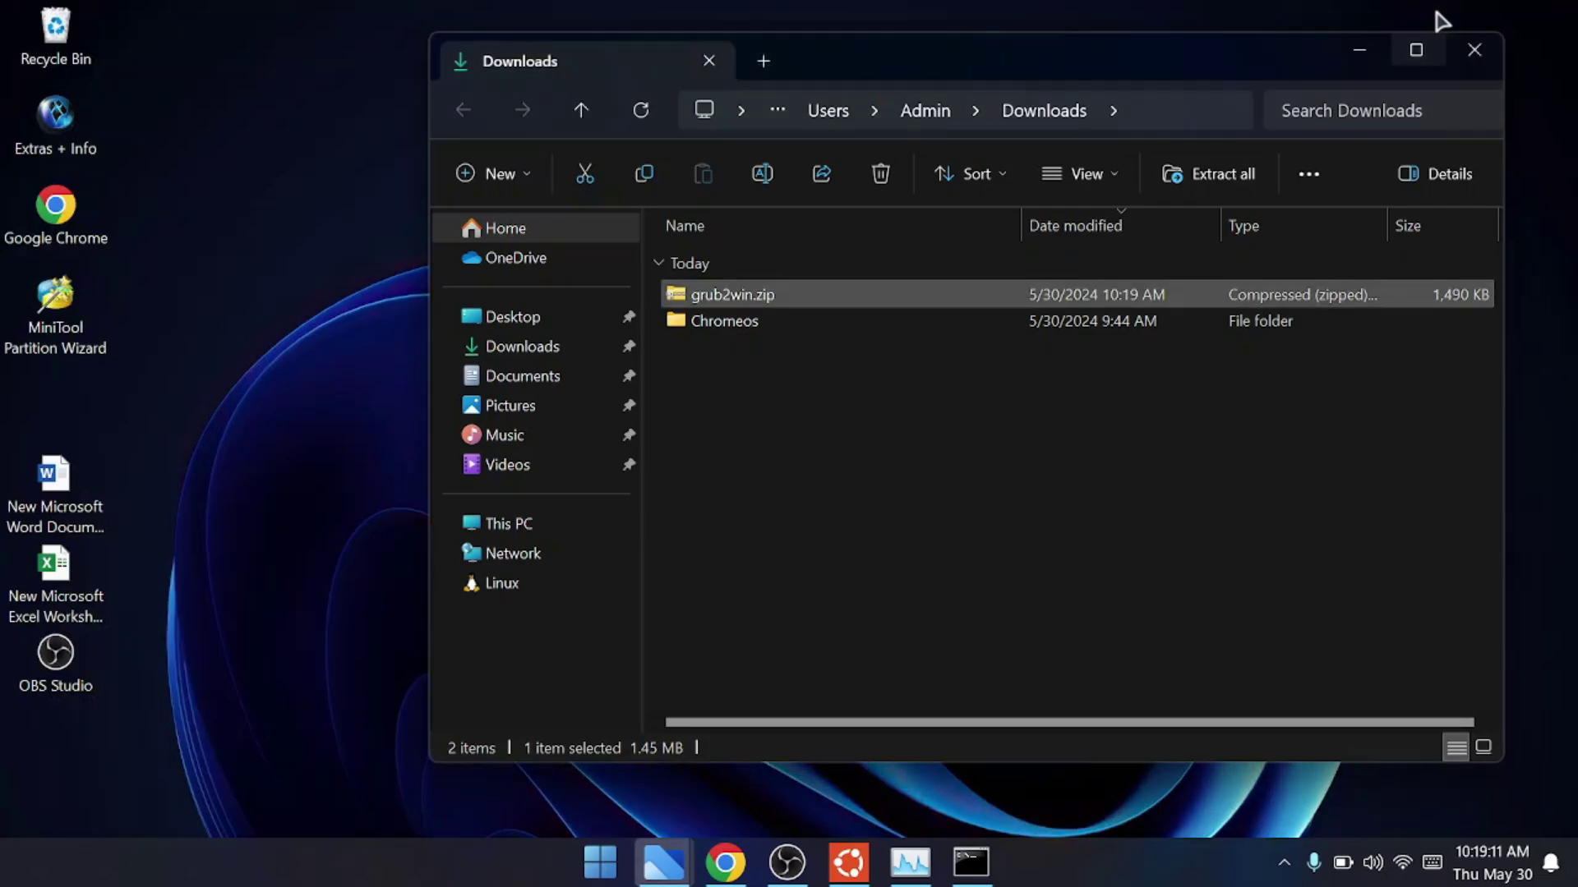
right_click(773, 294)
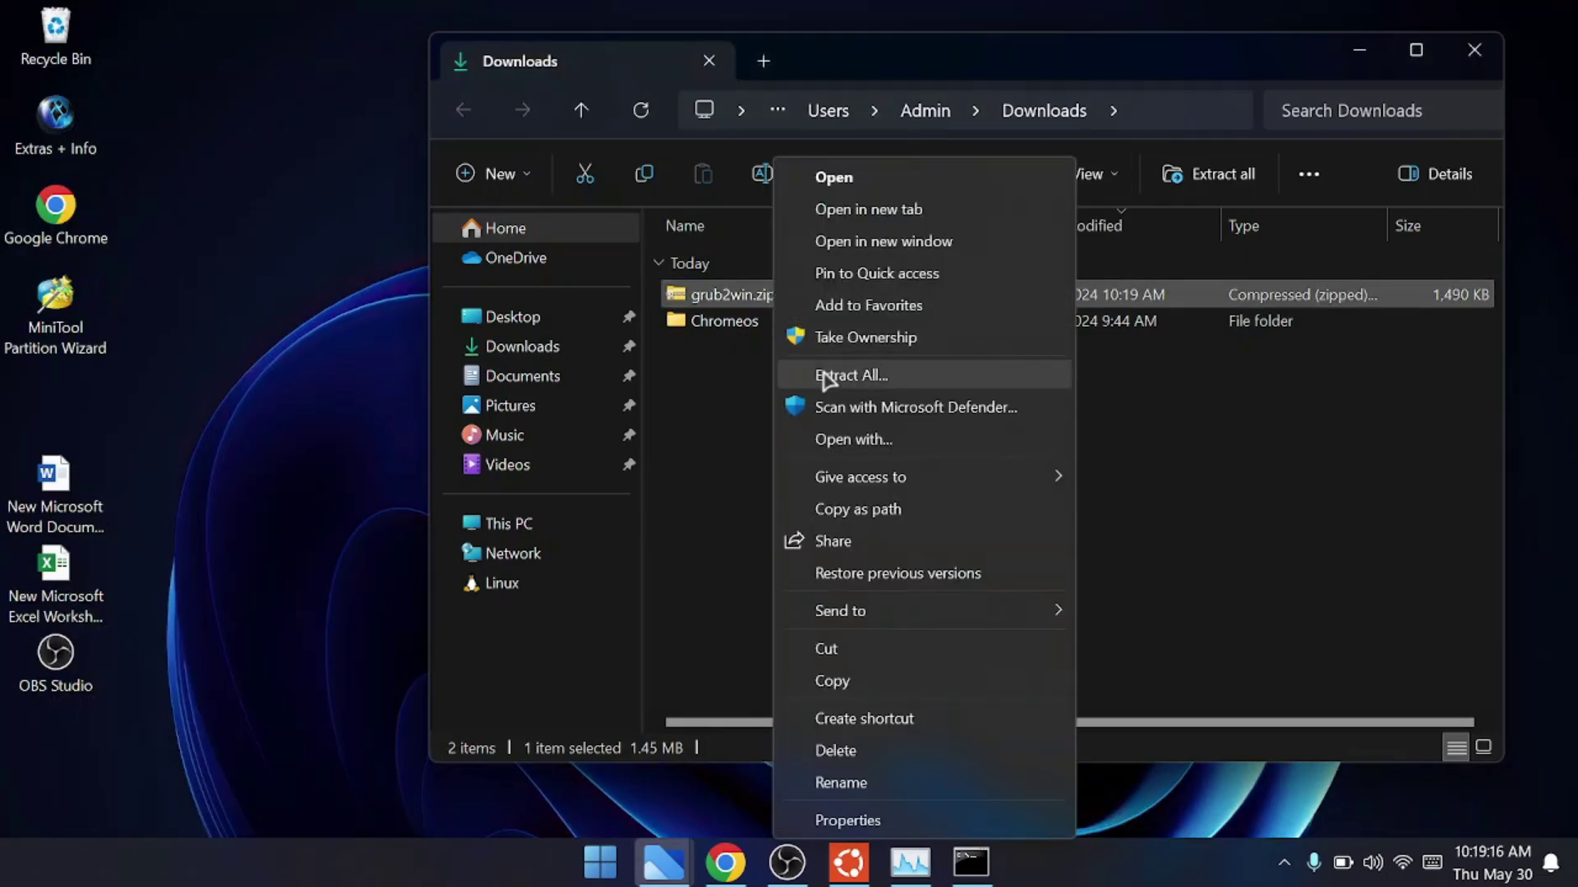
click(830, 370)
click(970, 685)
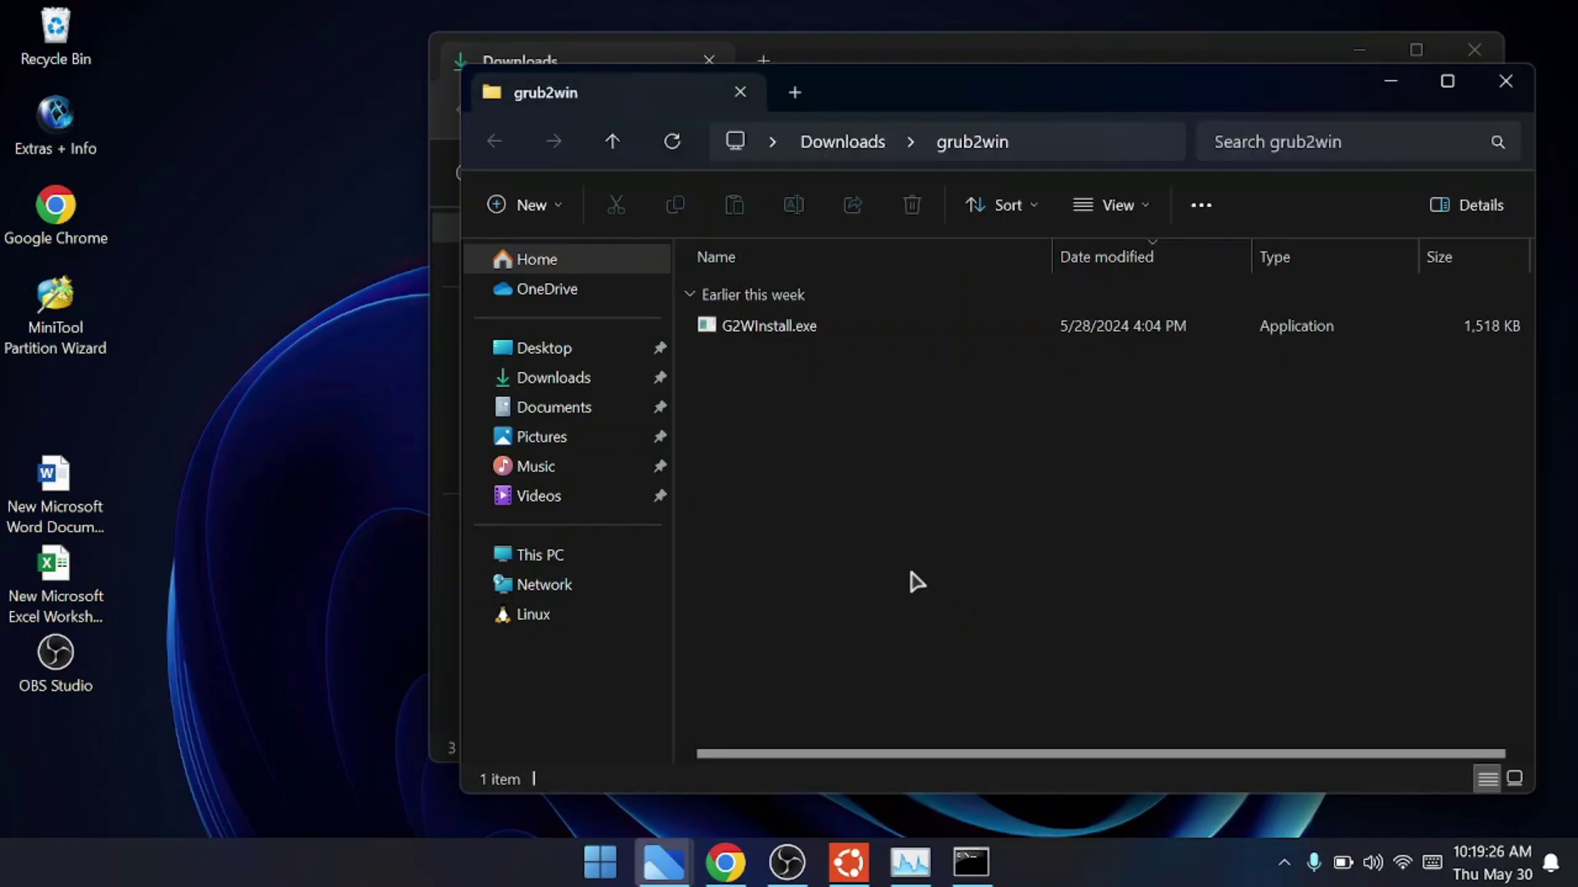
Launch G2WInstall.exe, accept the display warnings and GNU Grub module download, and run Setup.
right_click(809, 337)
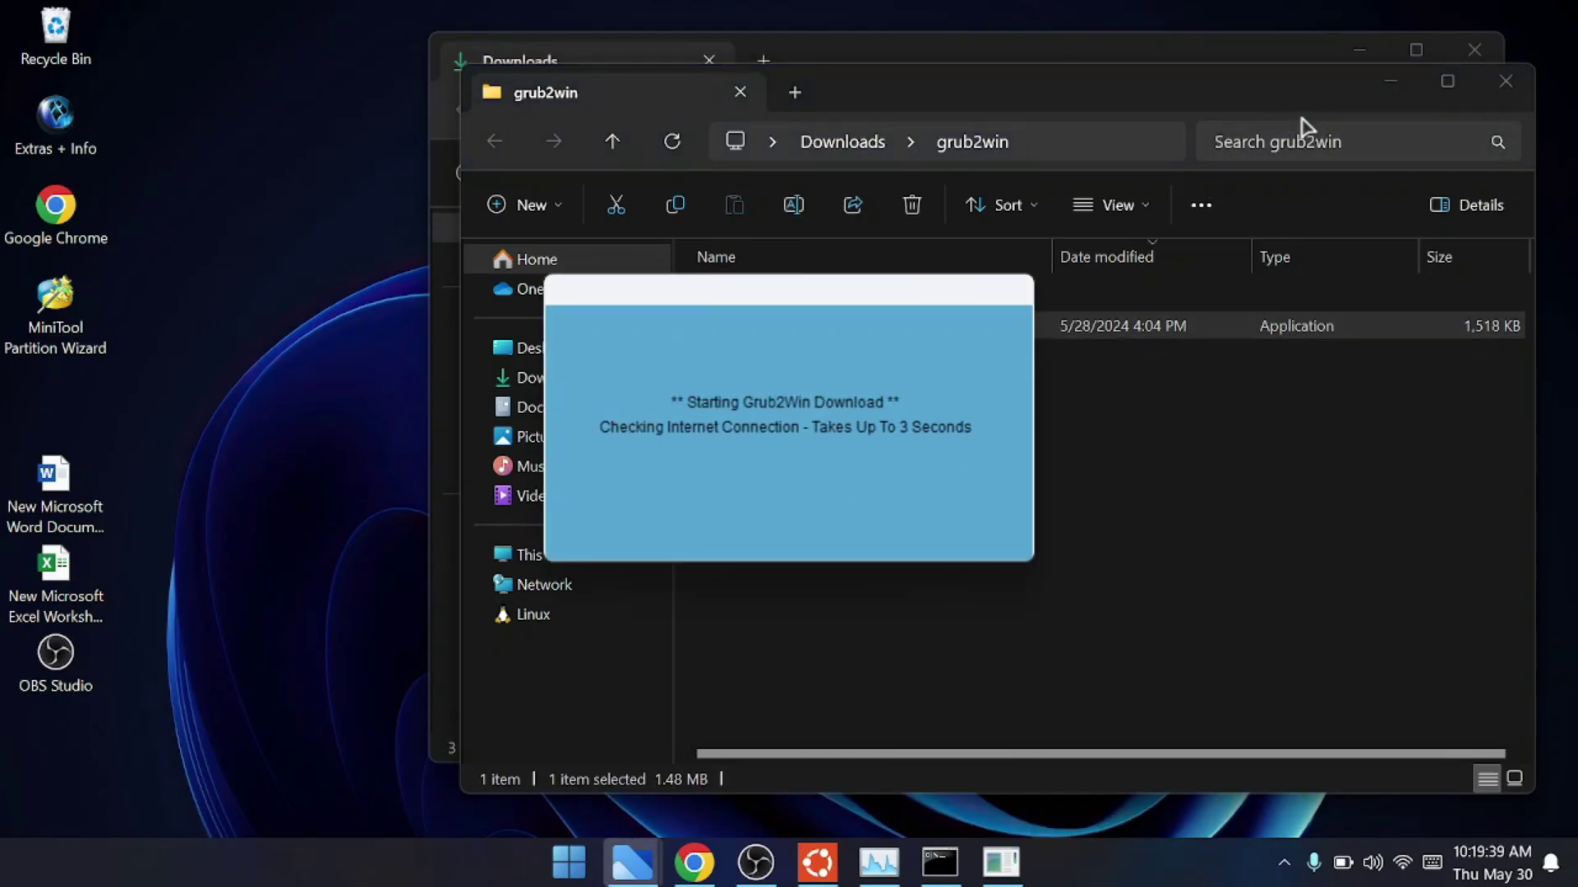
click(1390, 80)
click(1368, 52)
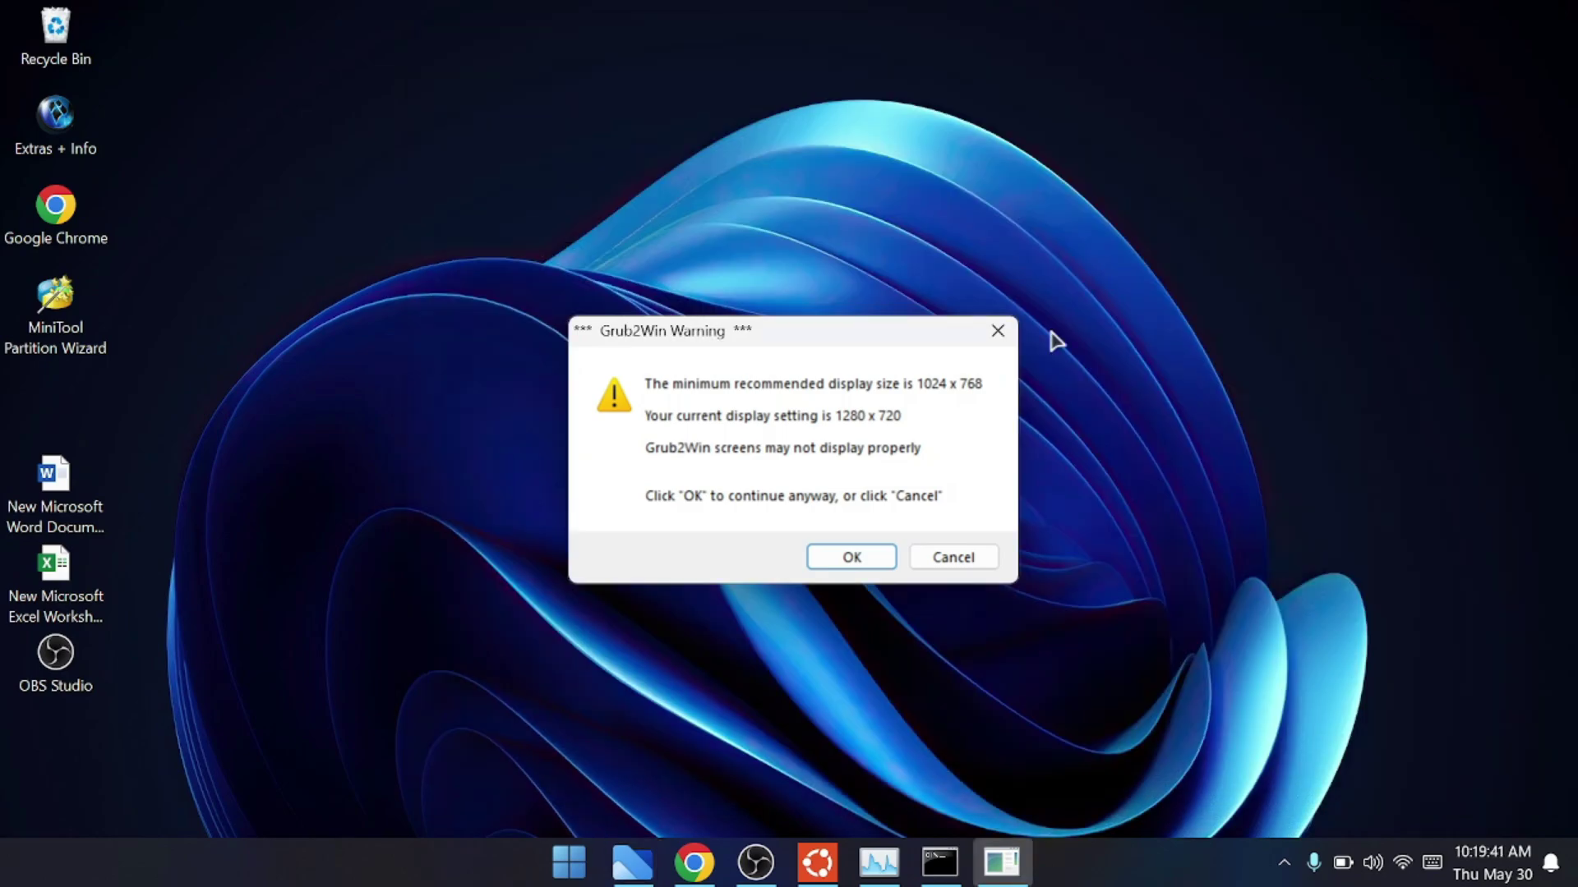
click(853, 559)
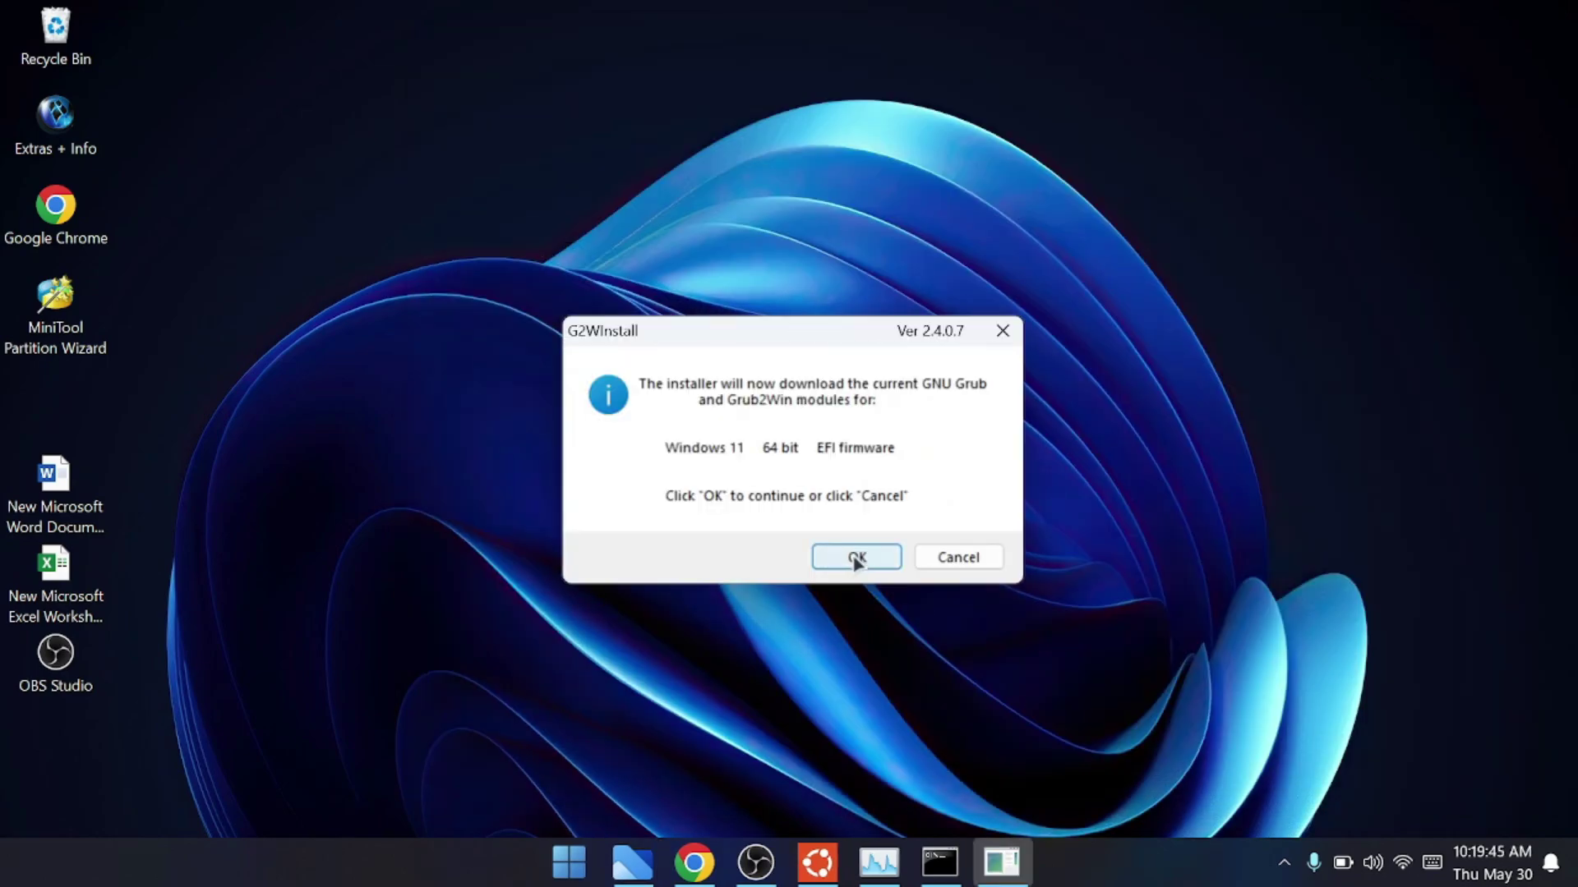
click(854, 559)
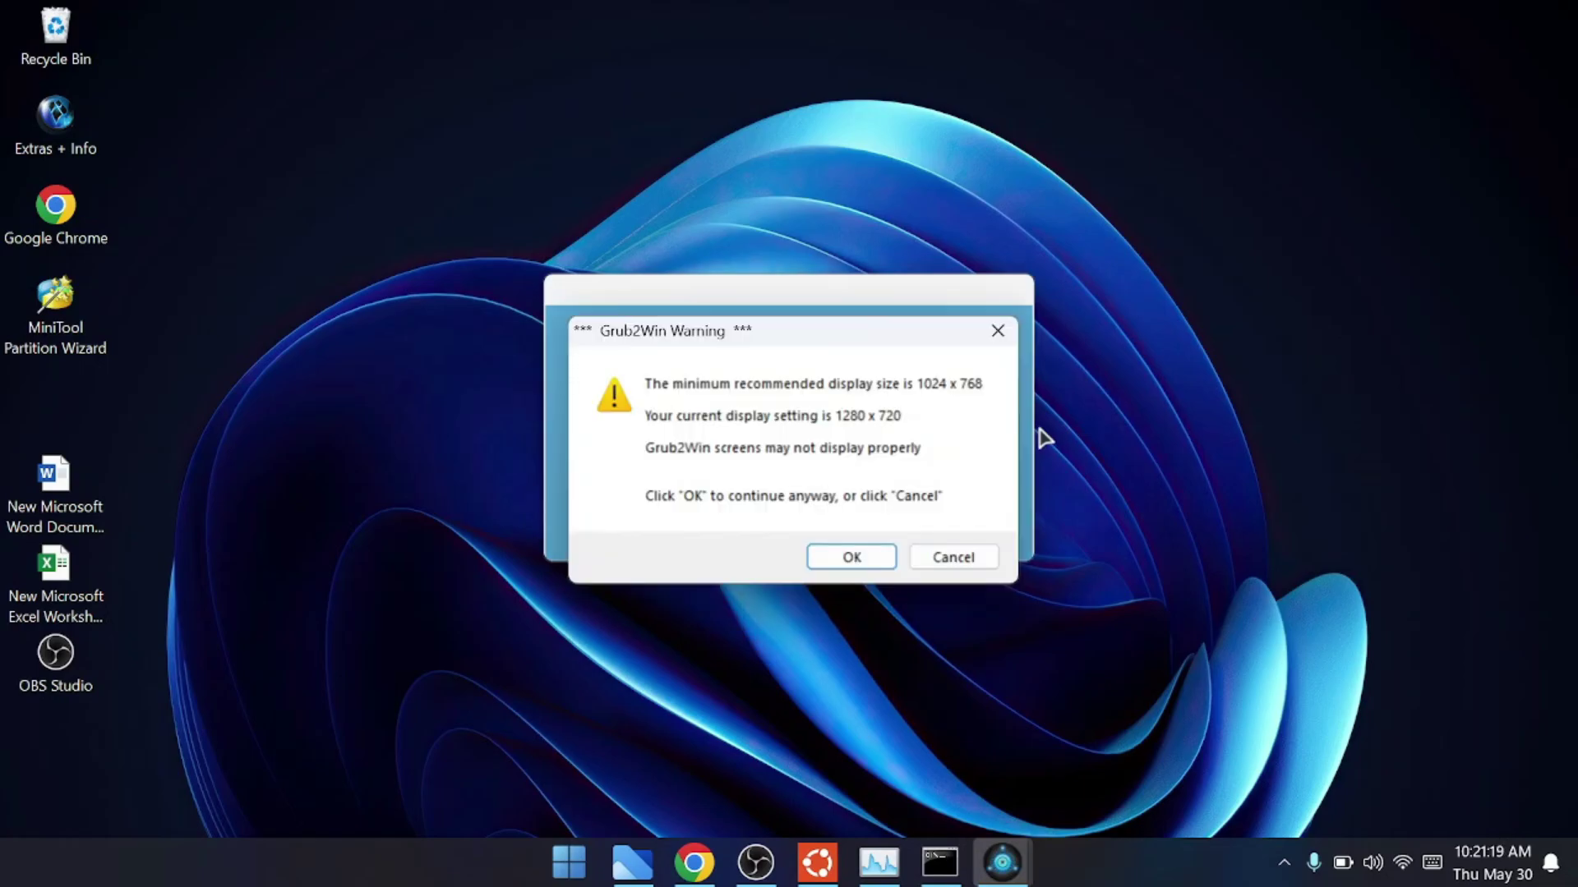
click(868, 561)
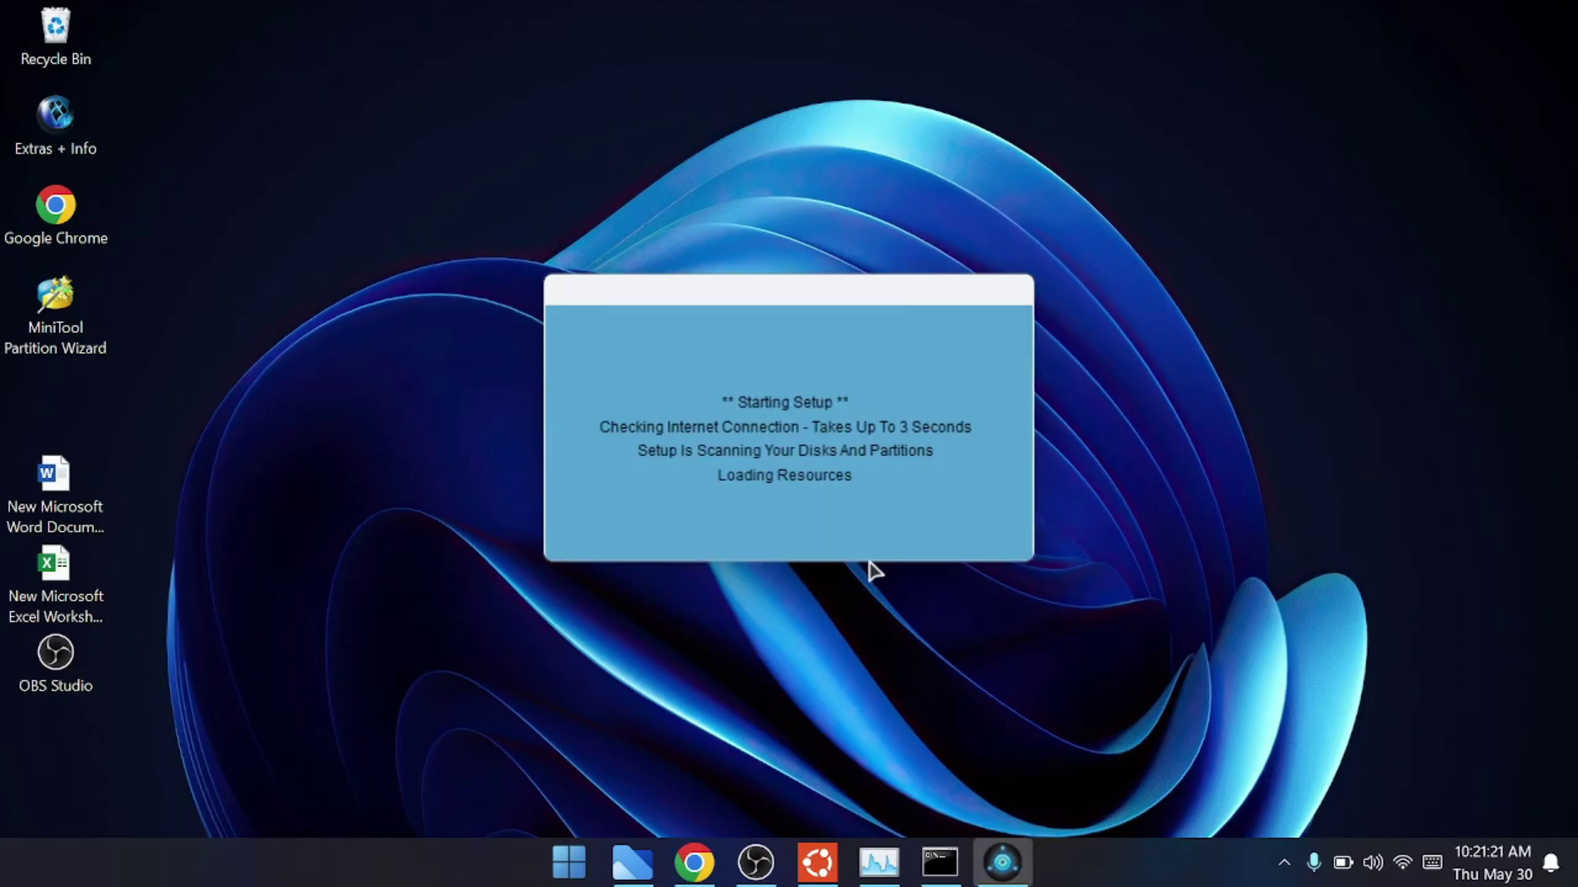
click(1034, 748)
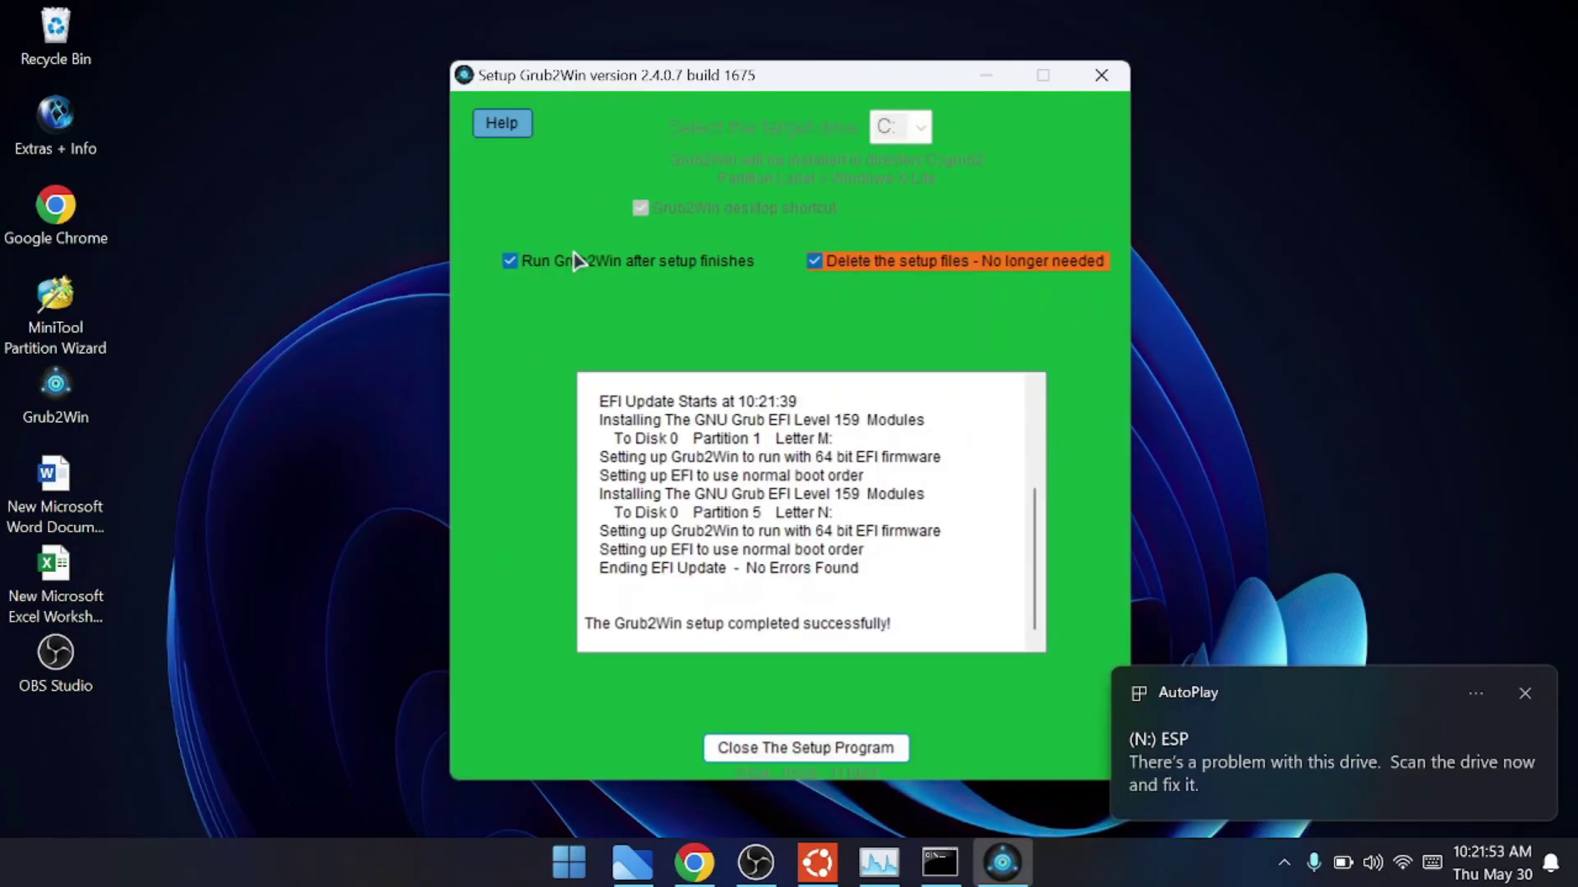
Close the finished setup program and dismiss the display-size warning to reach the main window.
click(752, 747)
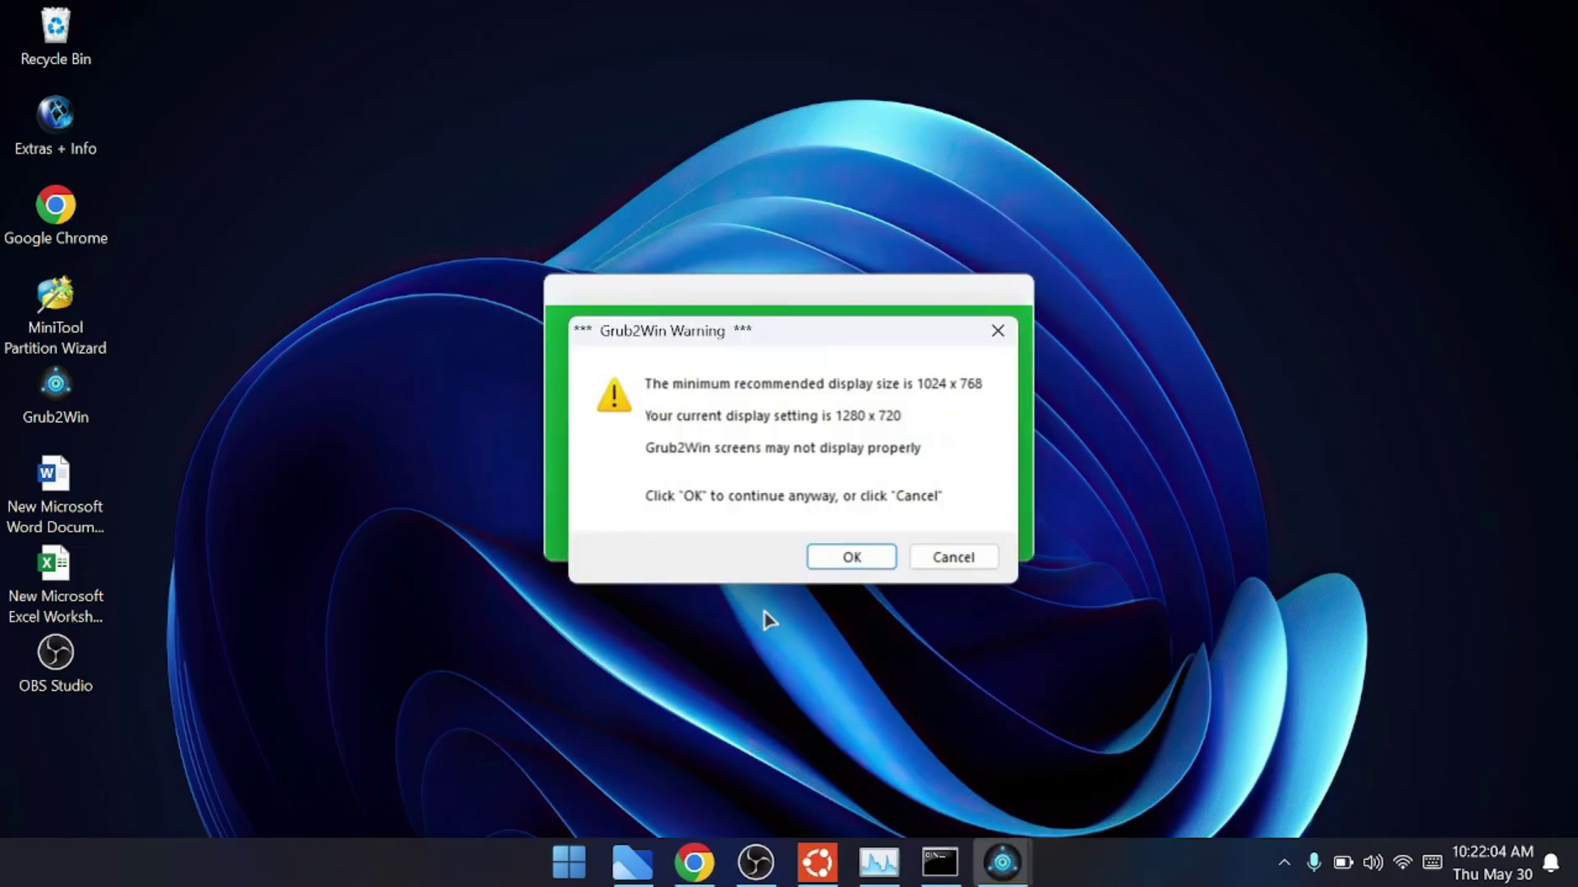
click(830, 558)
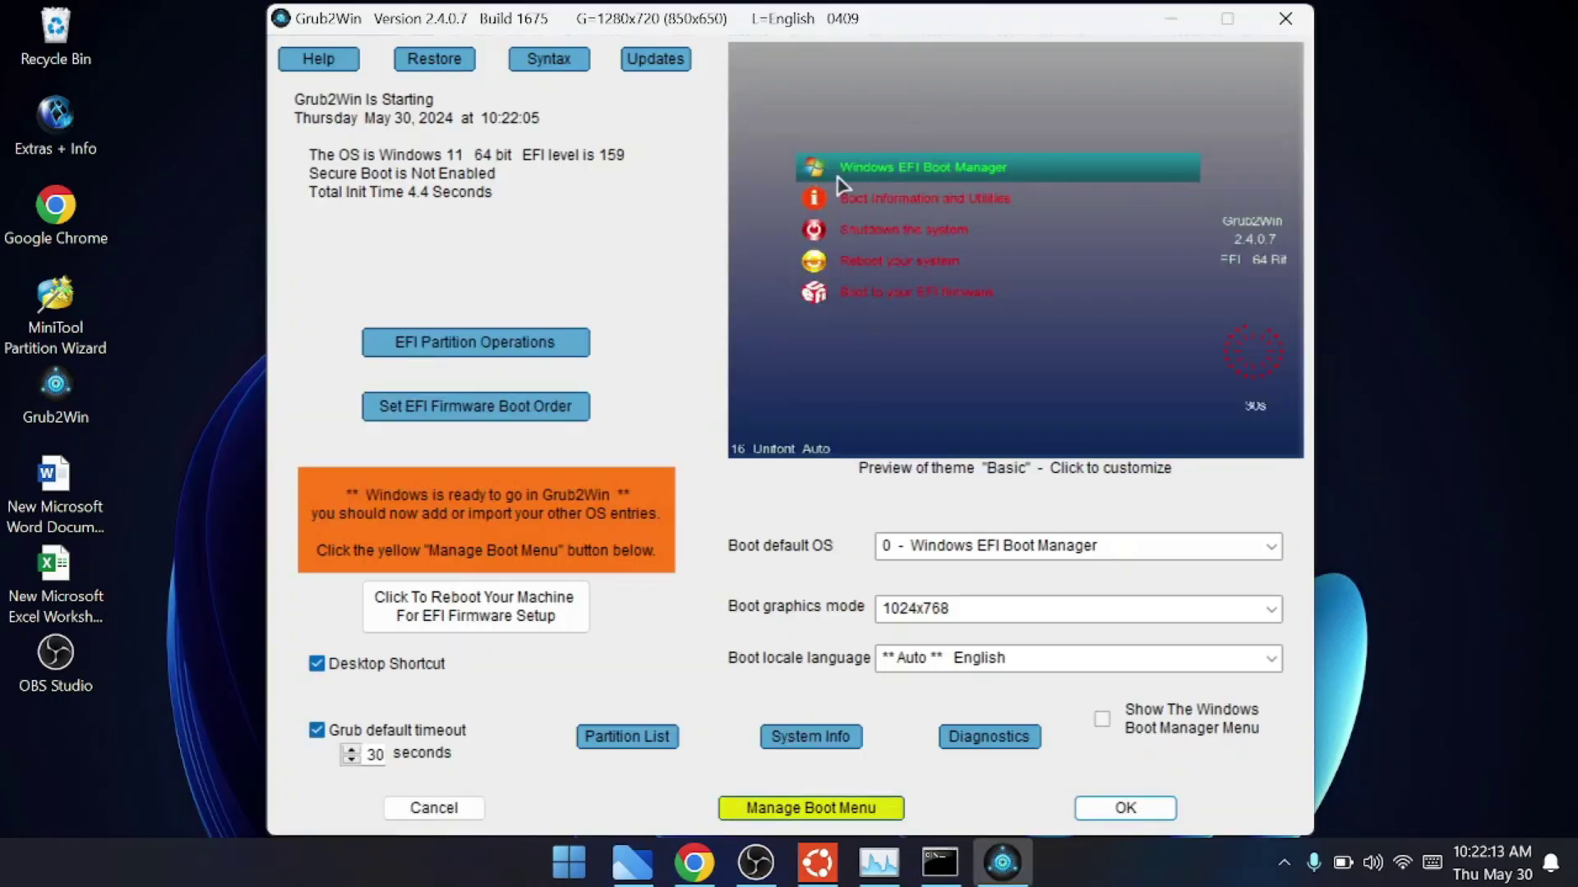
Add a new boot menu entry in slot 5 with the type 'create user section'.
click(807, 810)
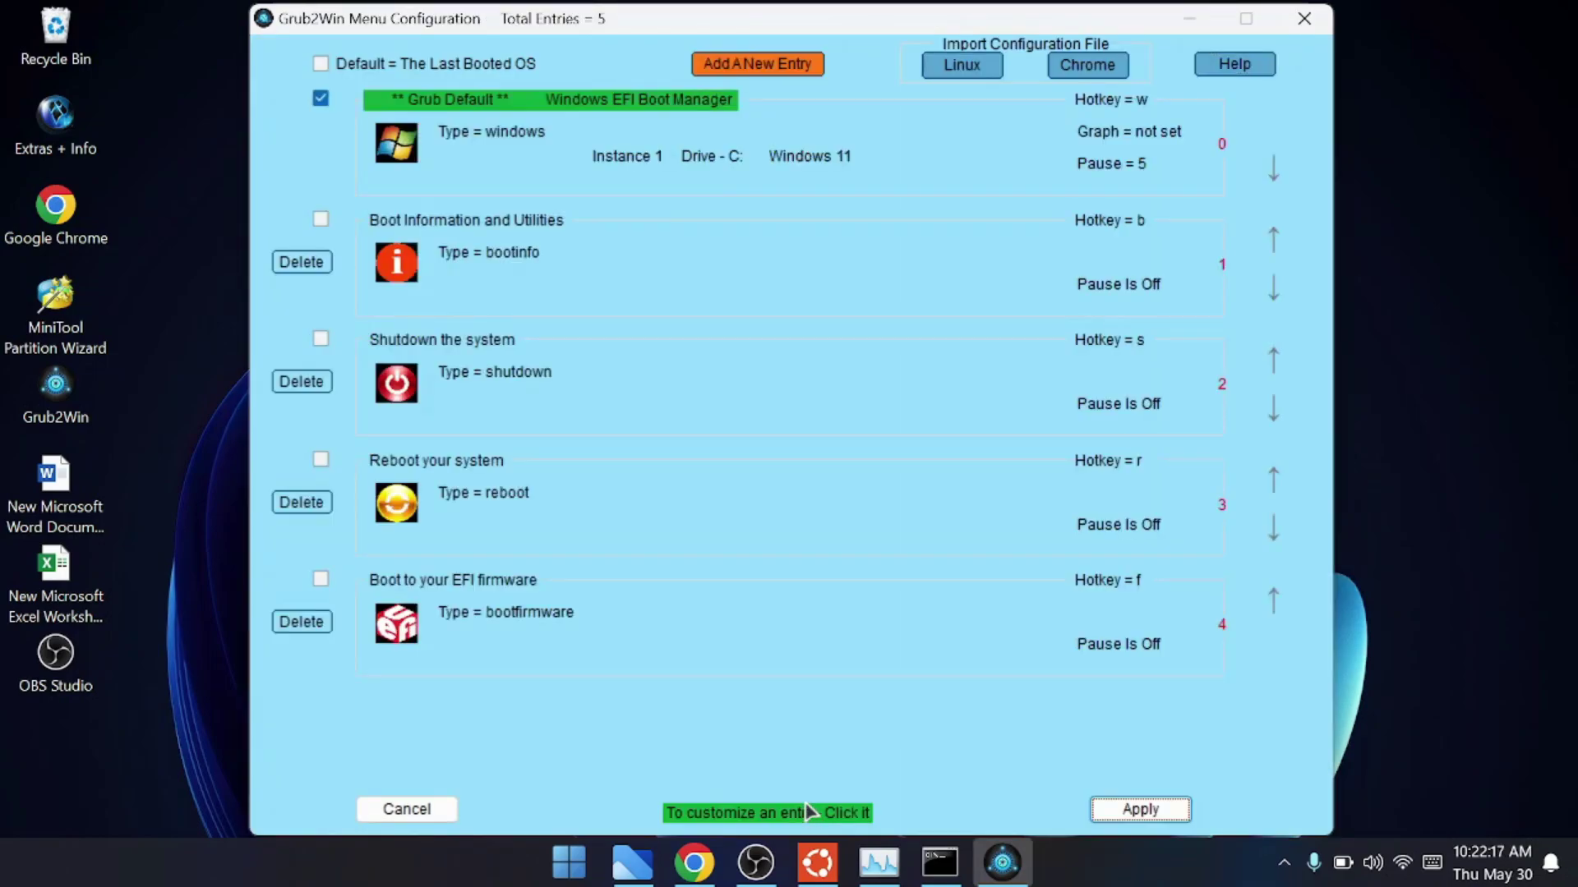
click(749, 65)
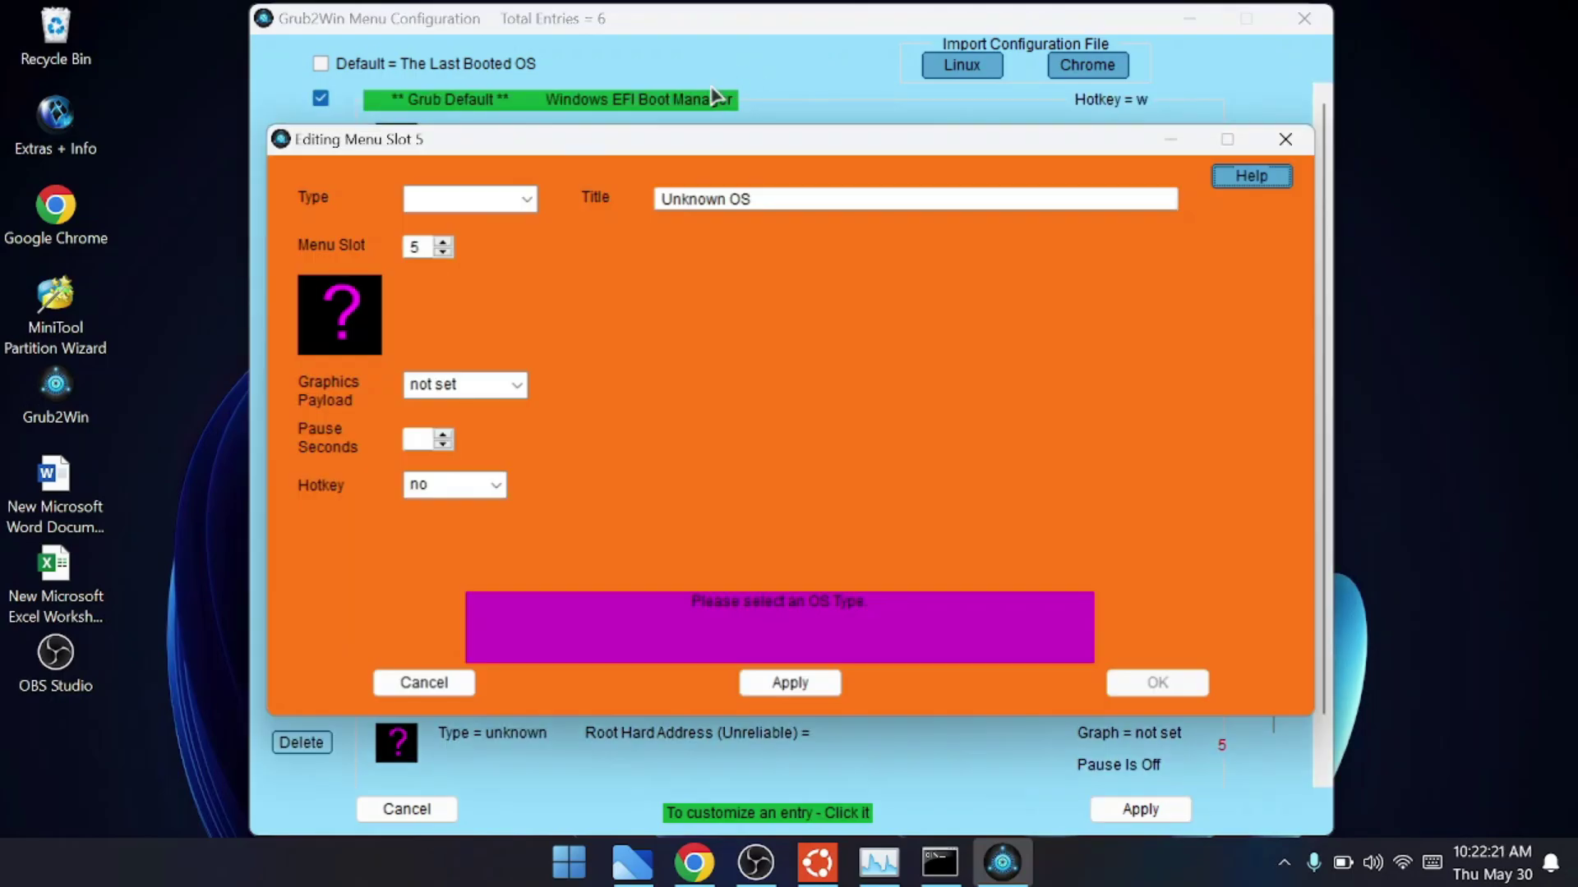
click(527, 201)
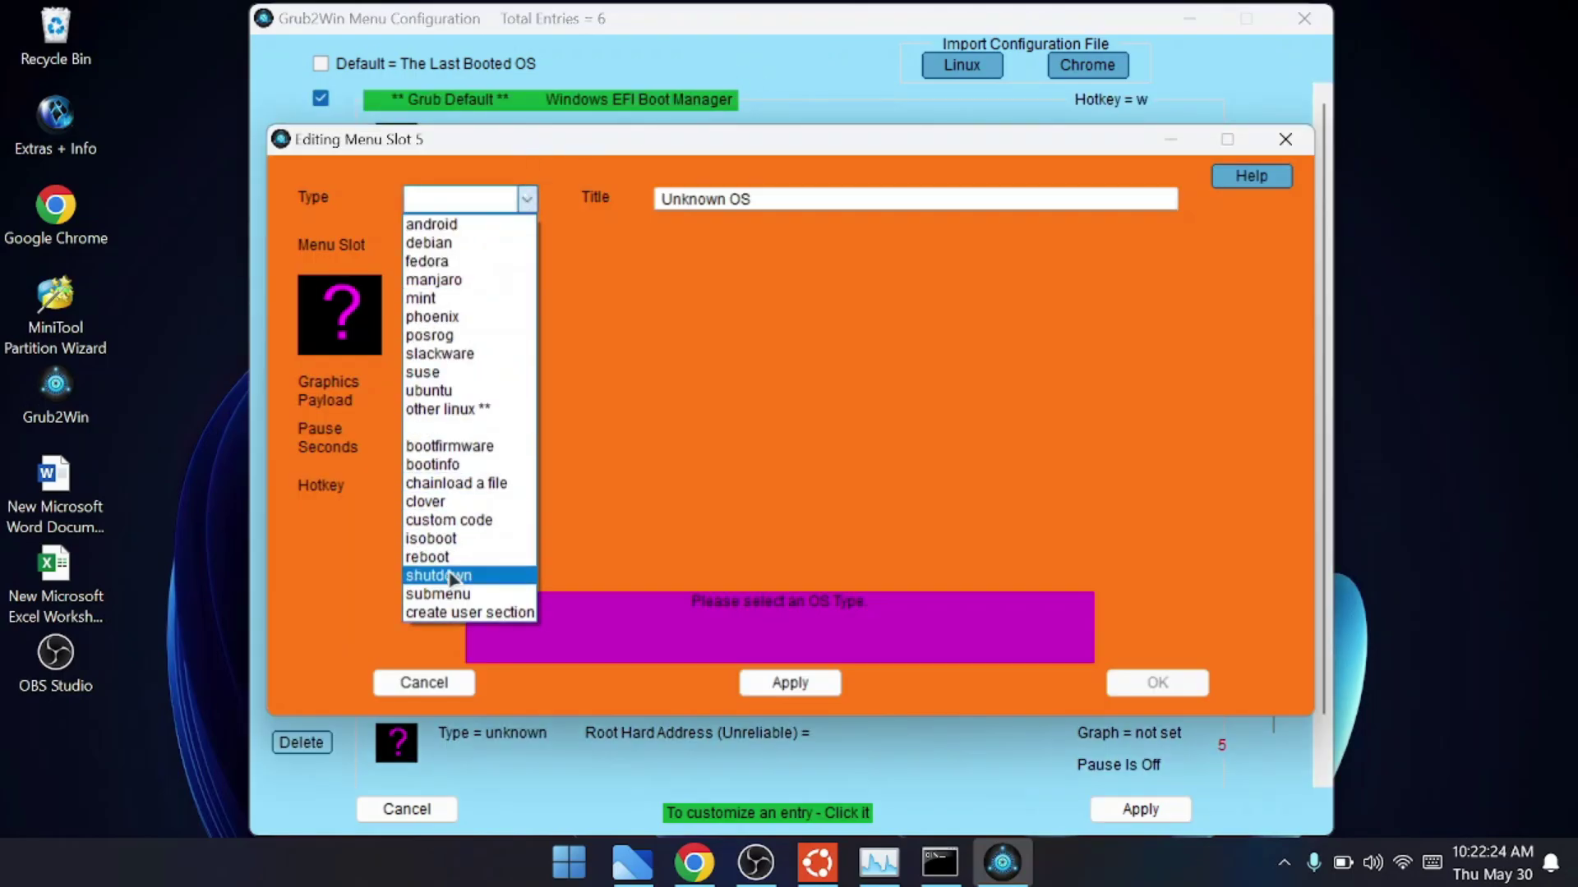
click(484, 612)
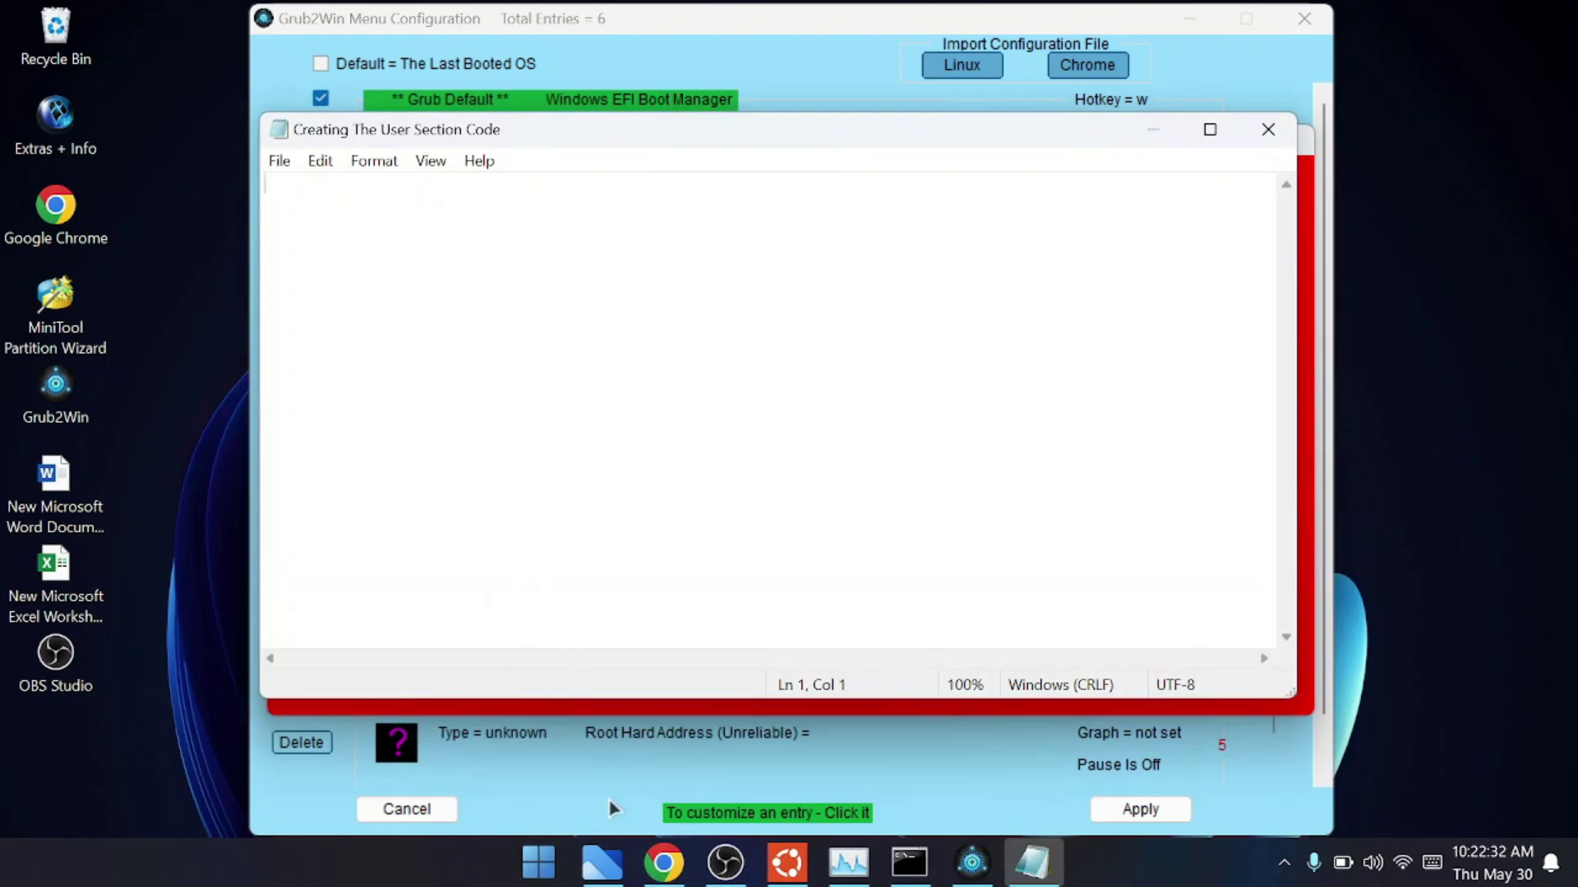
Open chromeos.img.grub.txt from the ChromeOS drive D: in File Explorer.
click(602, 861)
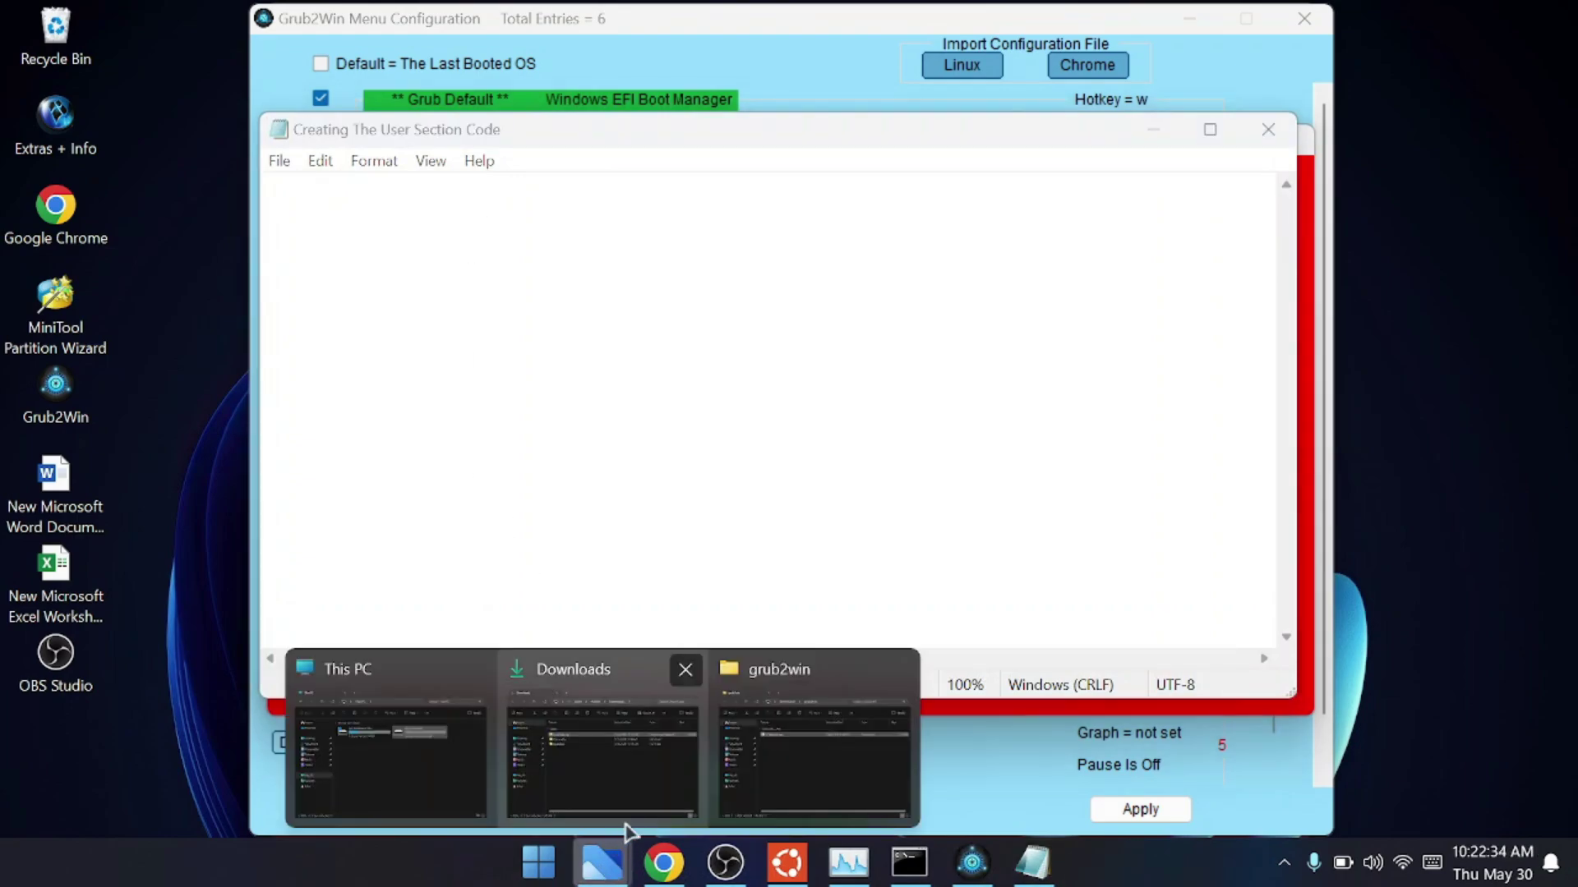
click(482, 750)
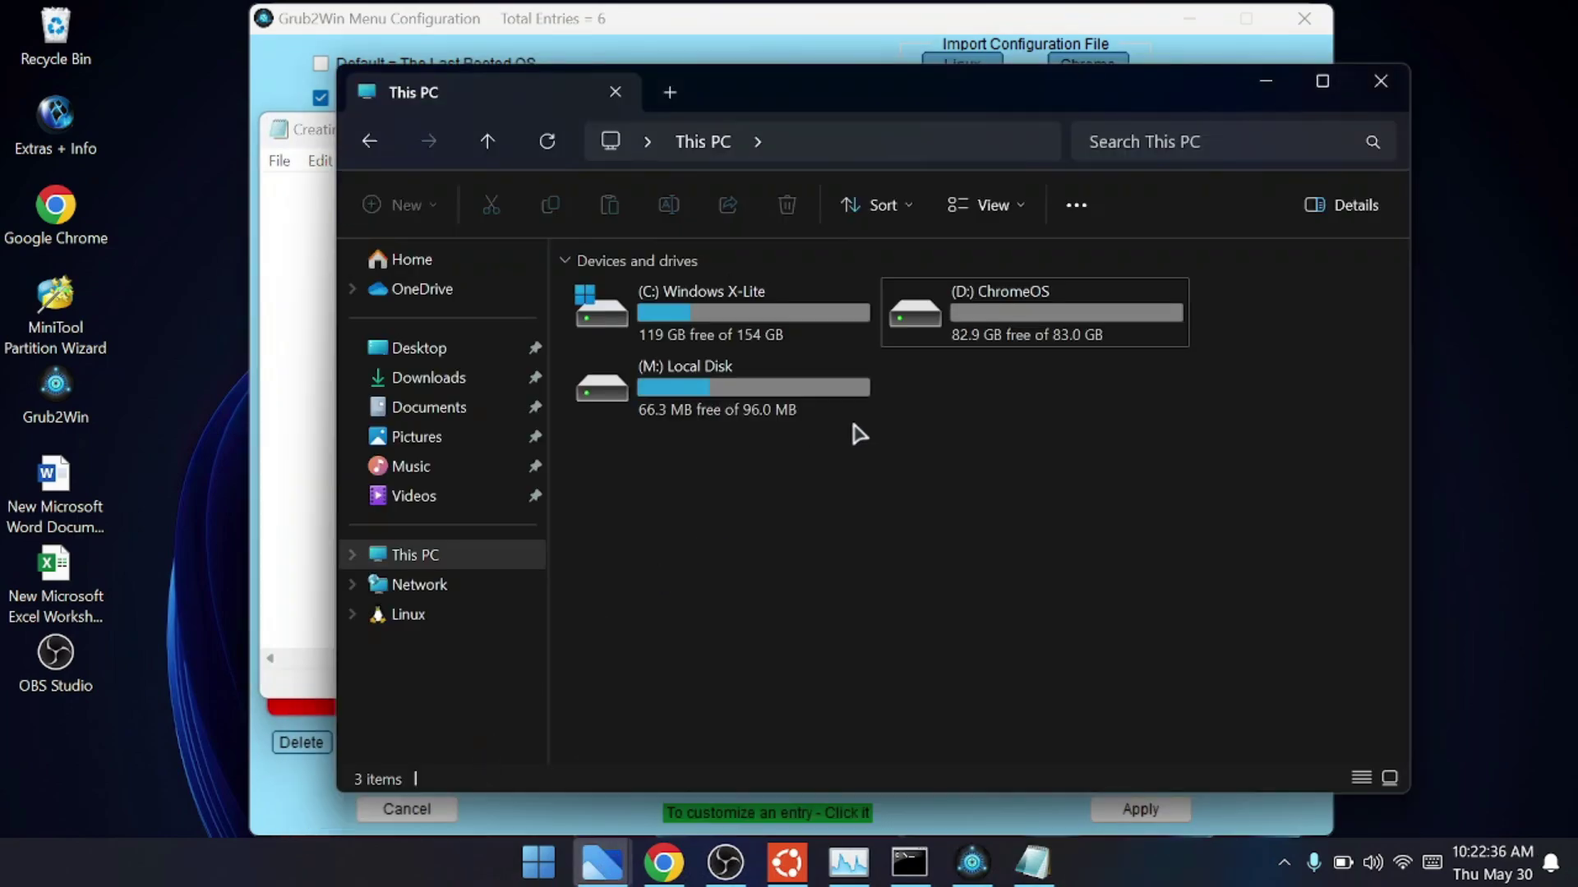
click(971, 340)
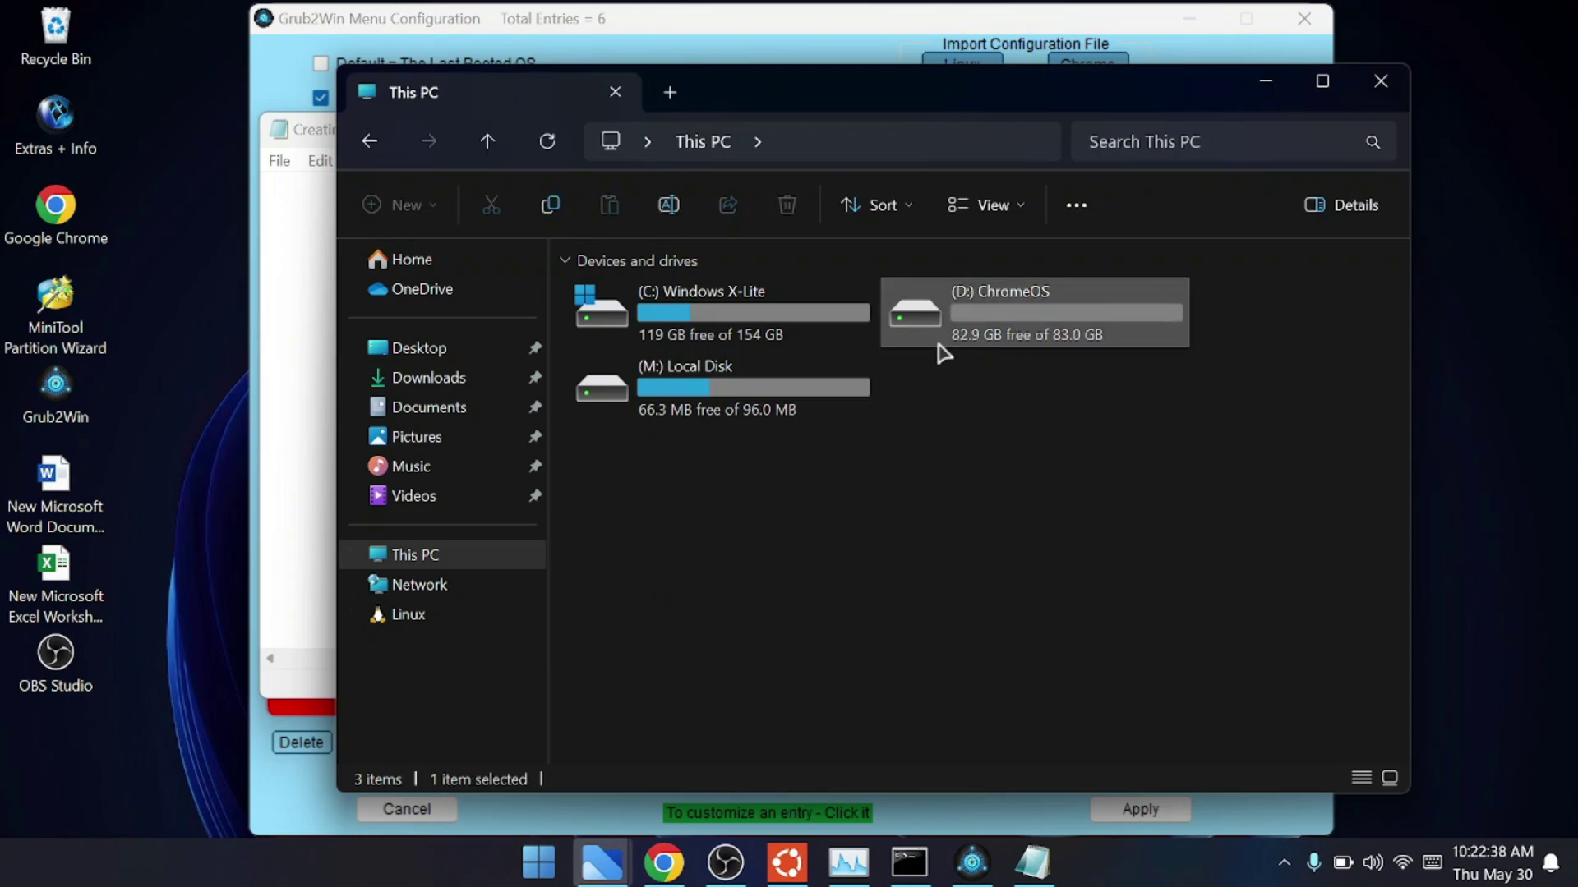
double_click(998, 320)
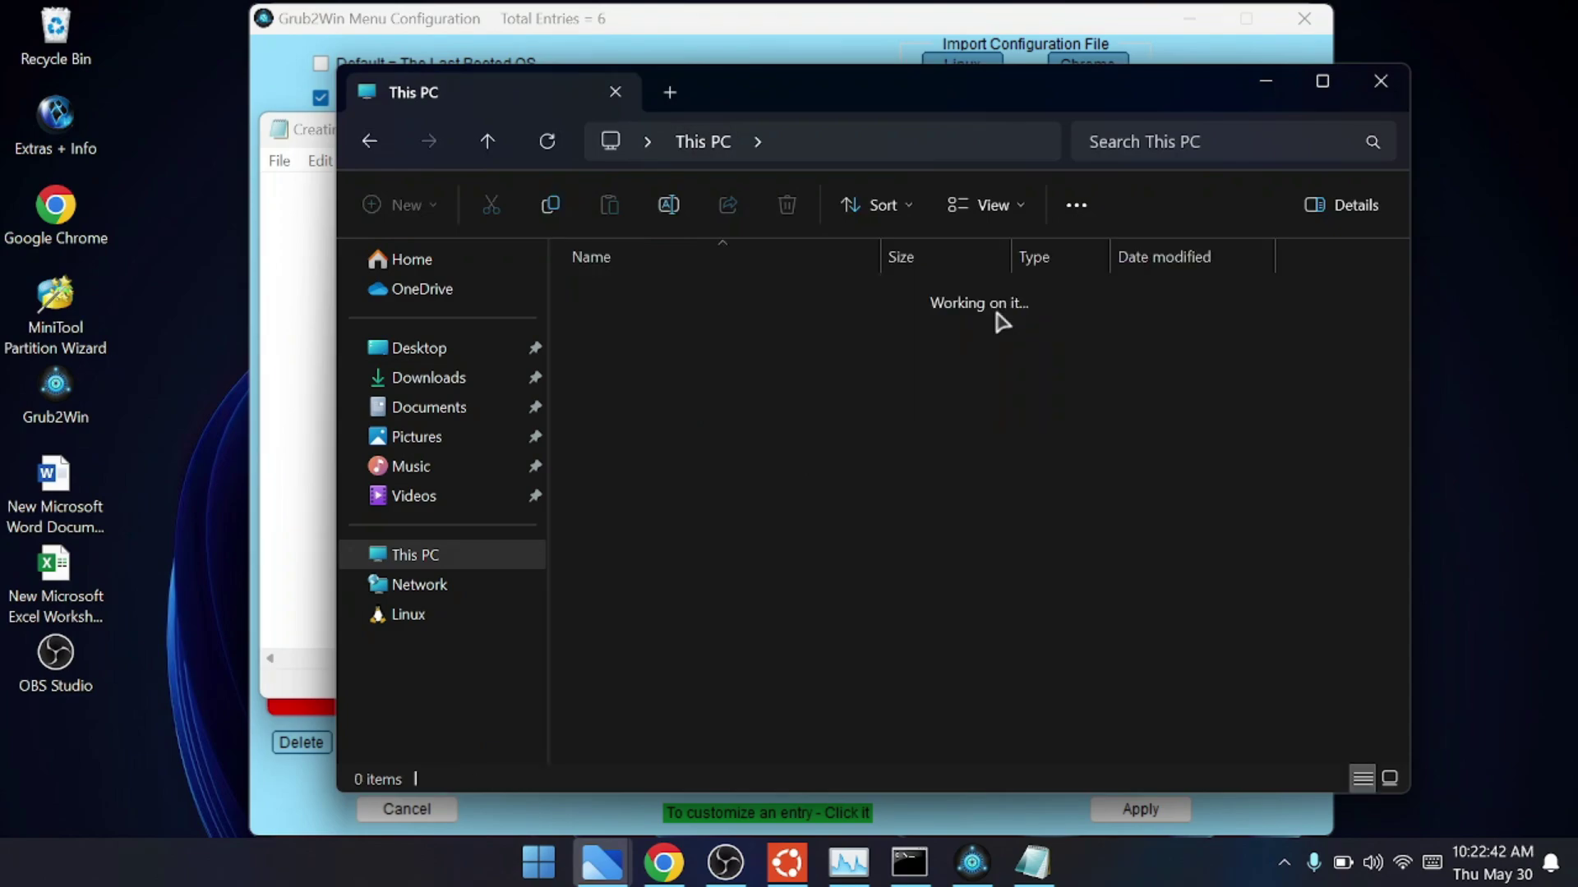
click(715, 295)
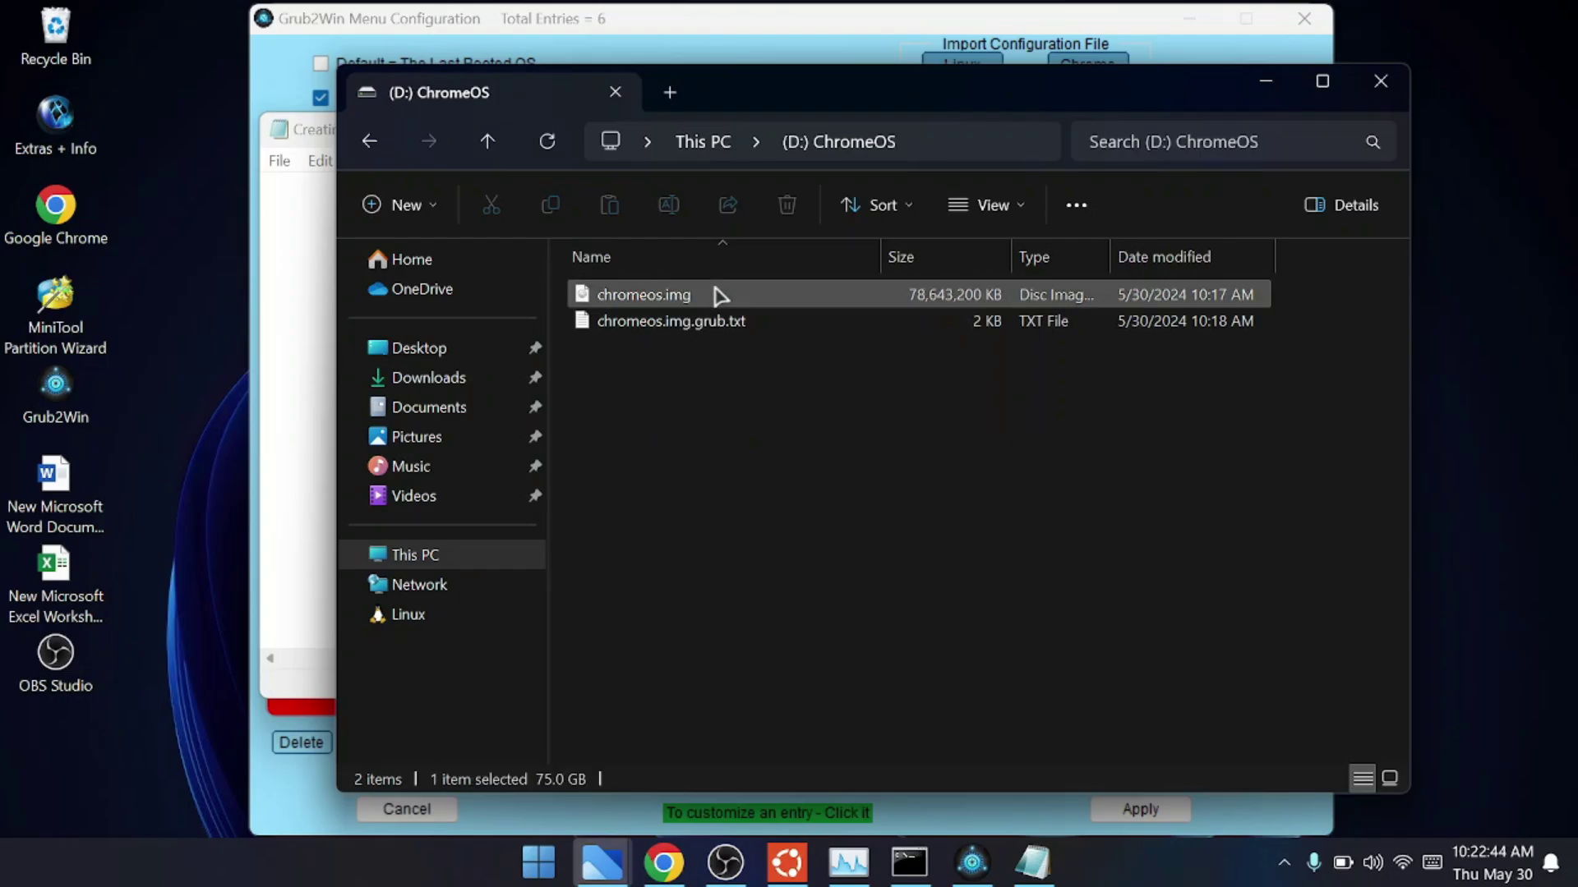
click(723, 326)
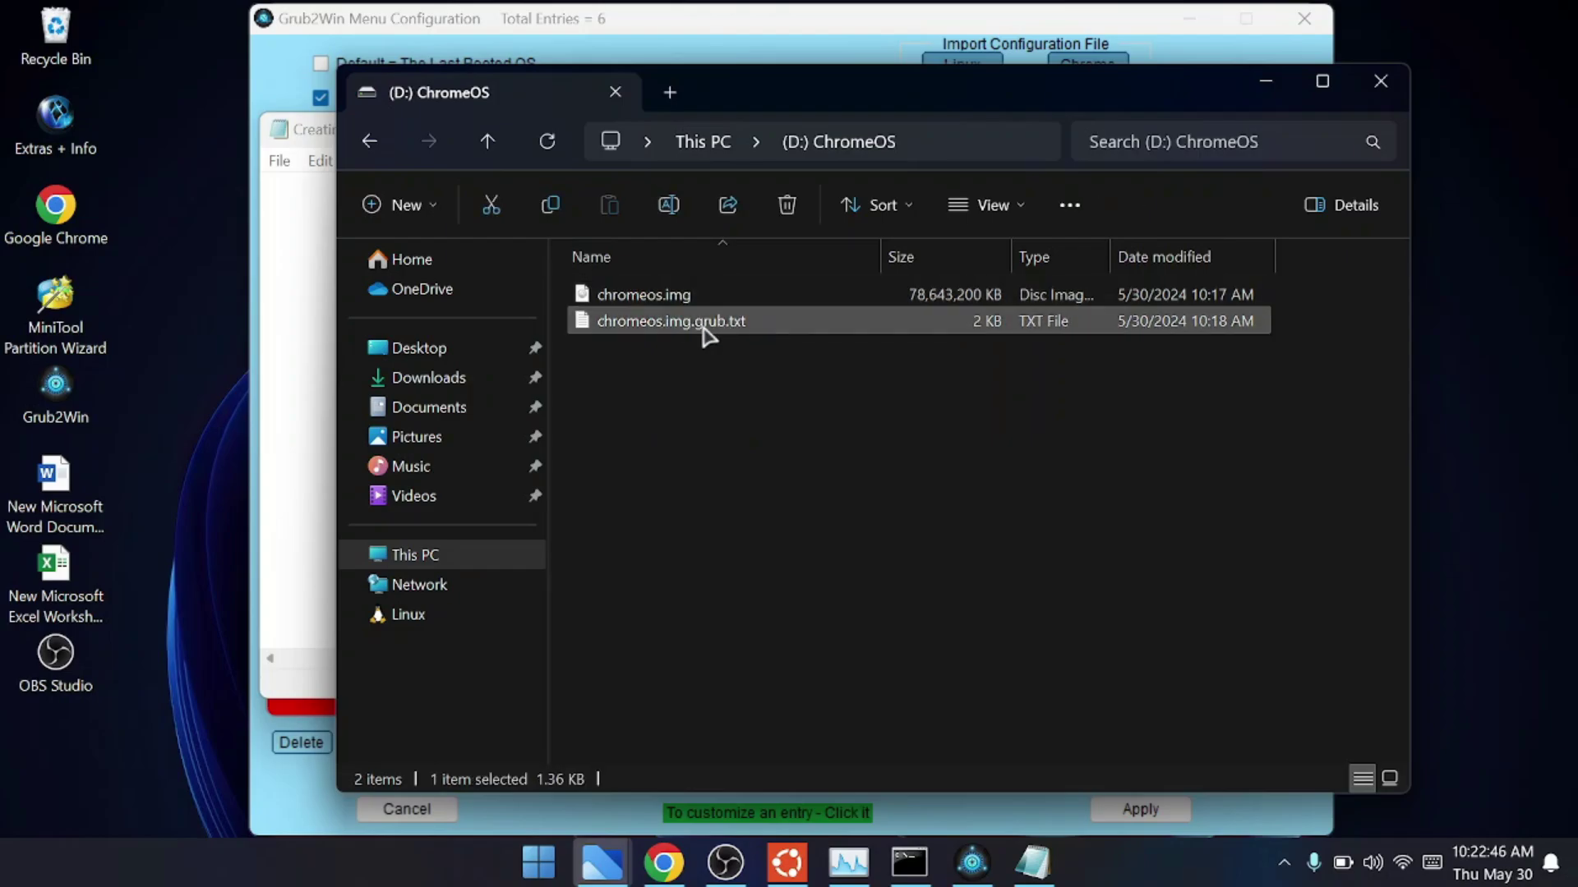
double_click(729, 327)
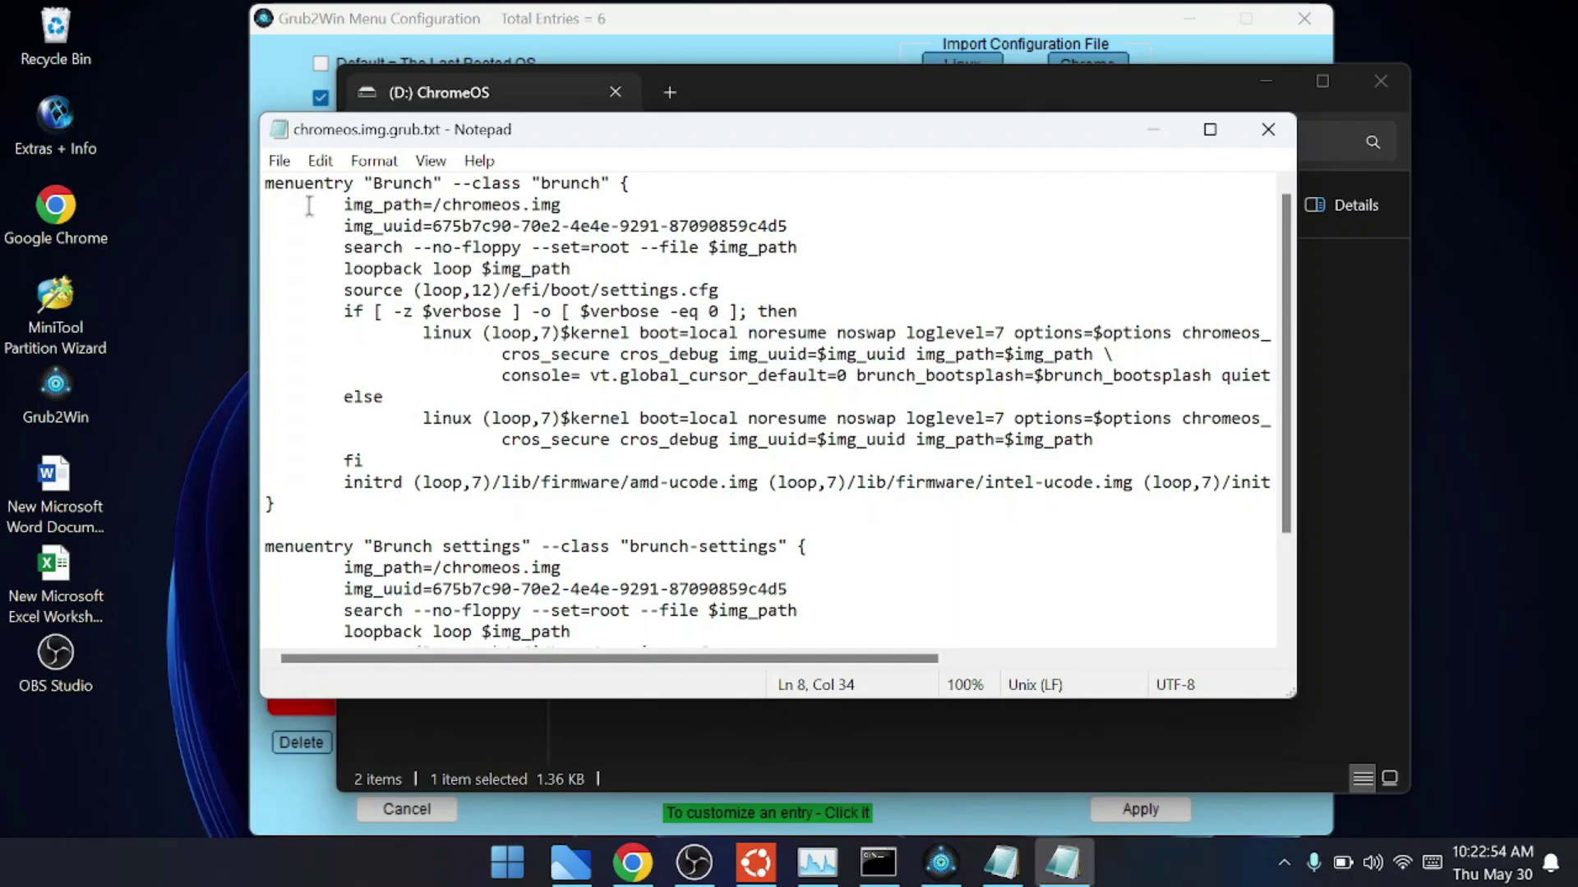
Copy all its Brunch grub entries into the empty usersection.cfg and save it.
key(ctrl+a)
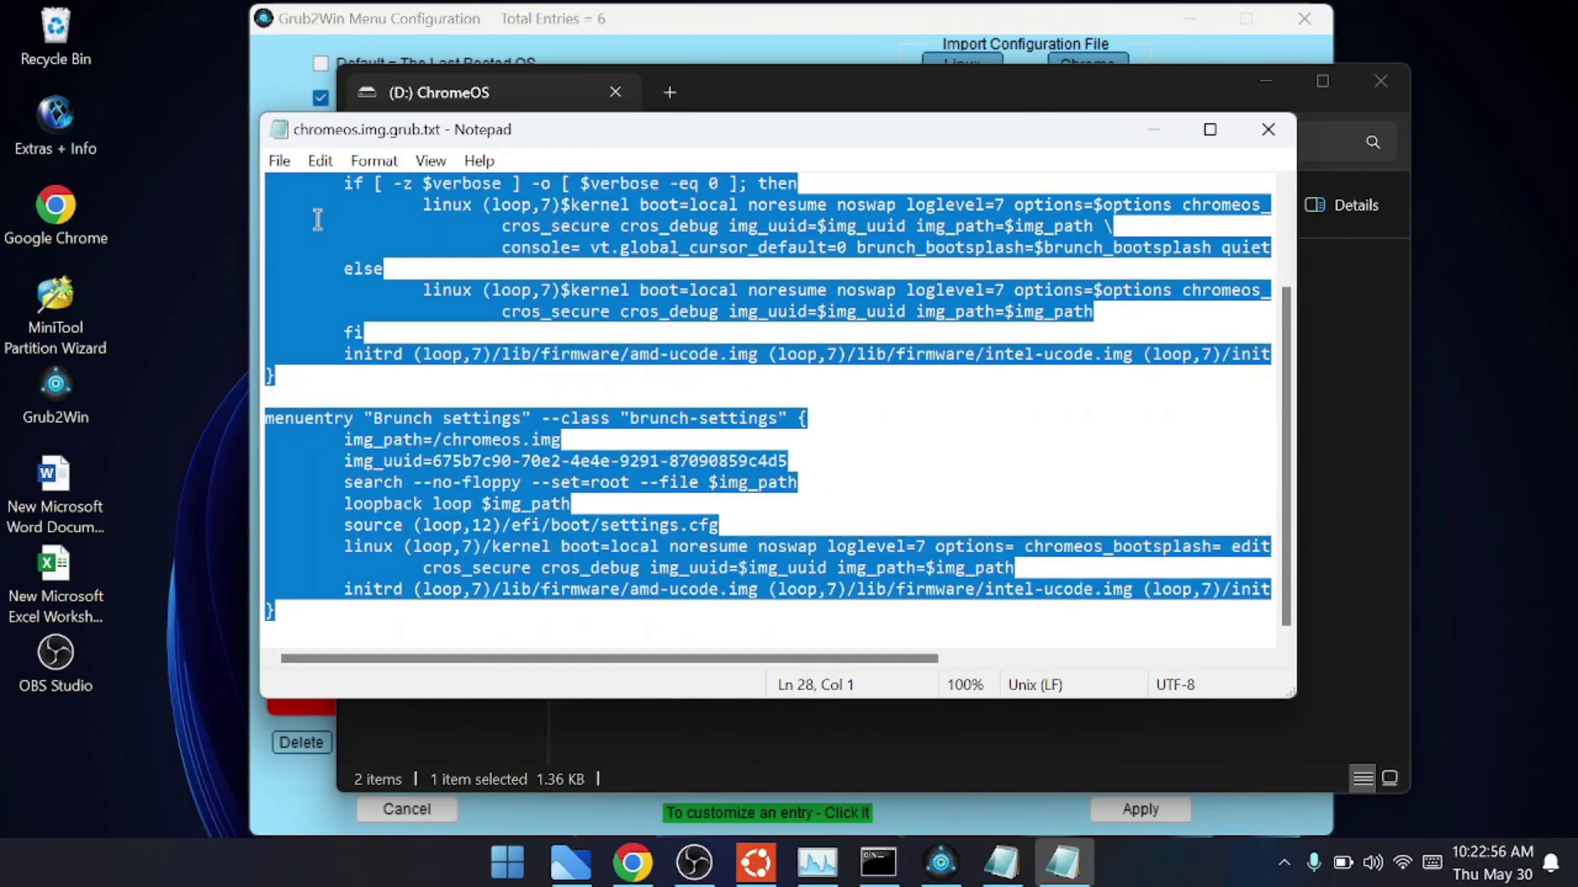
right_click(349, 222)
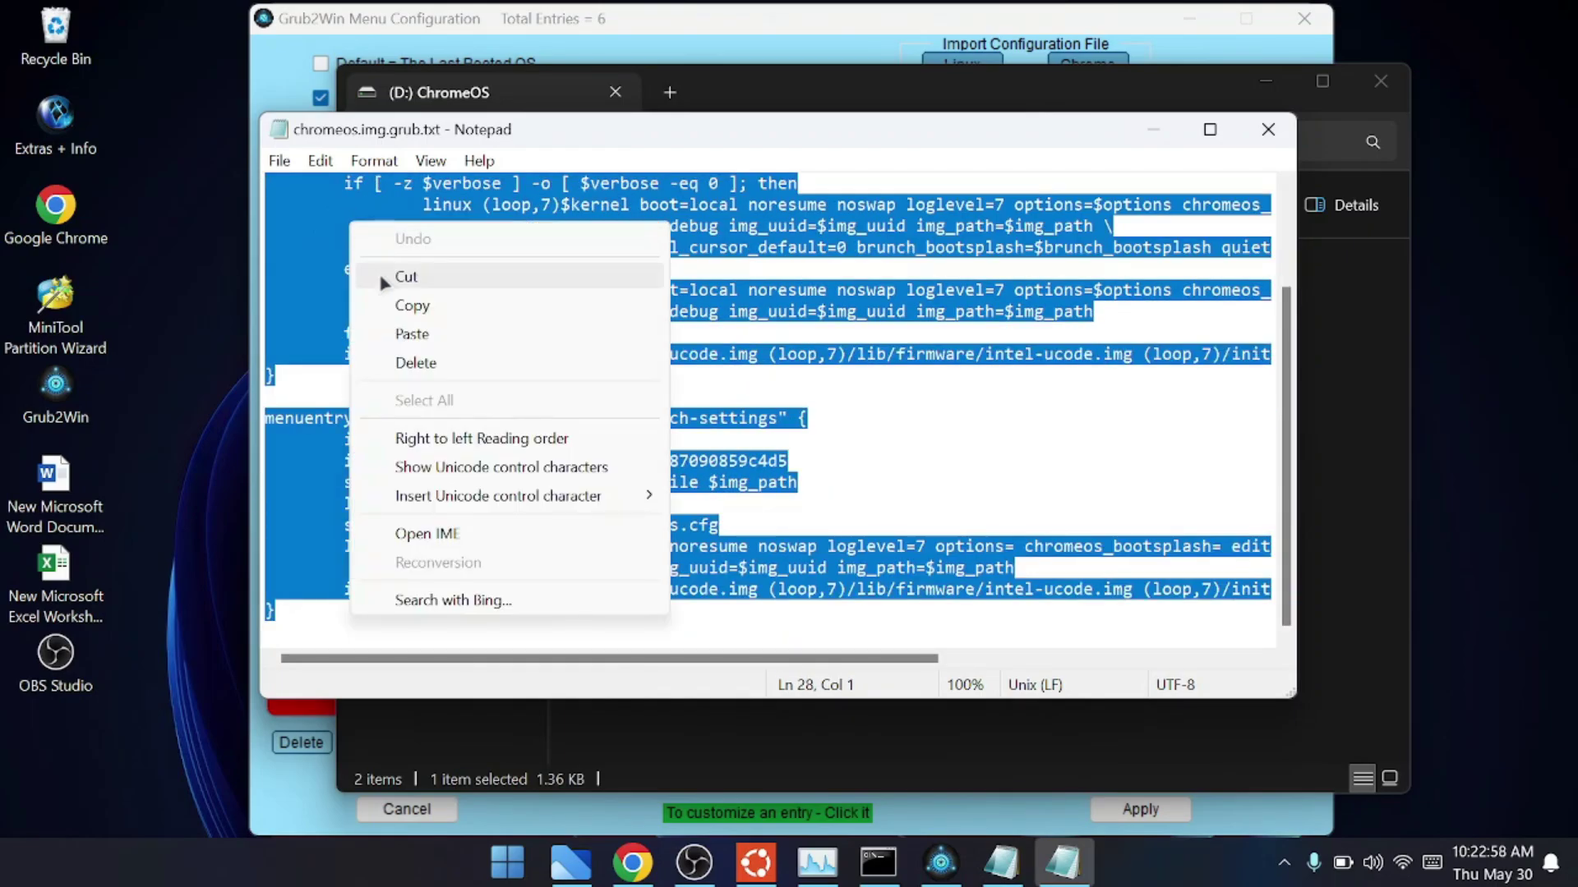
click(413, 307)
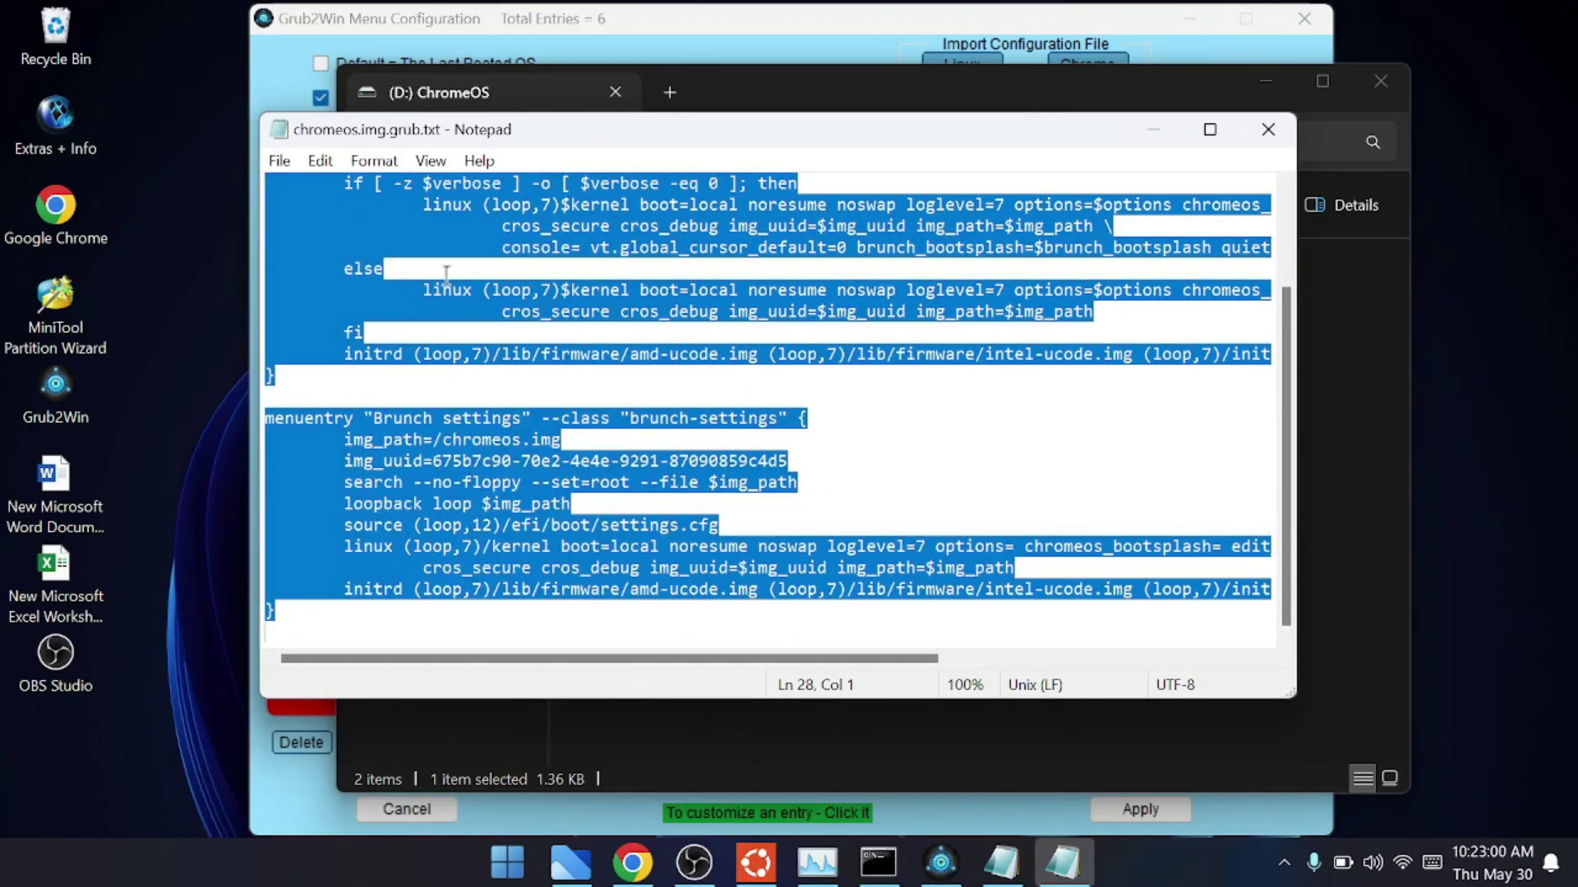
click(1268, 129)
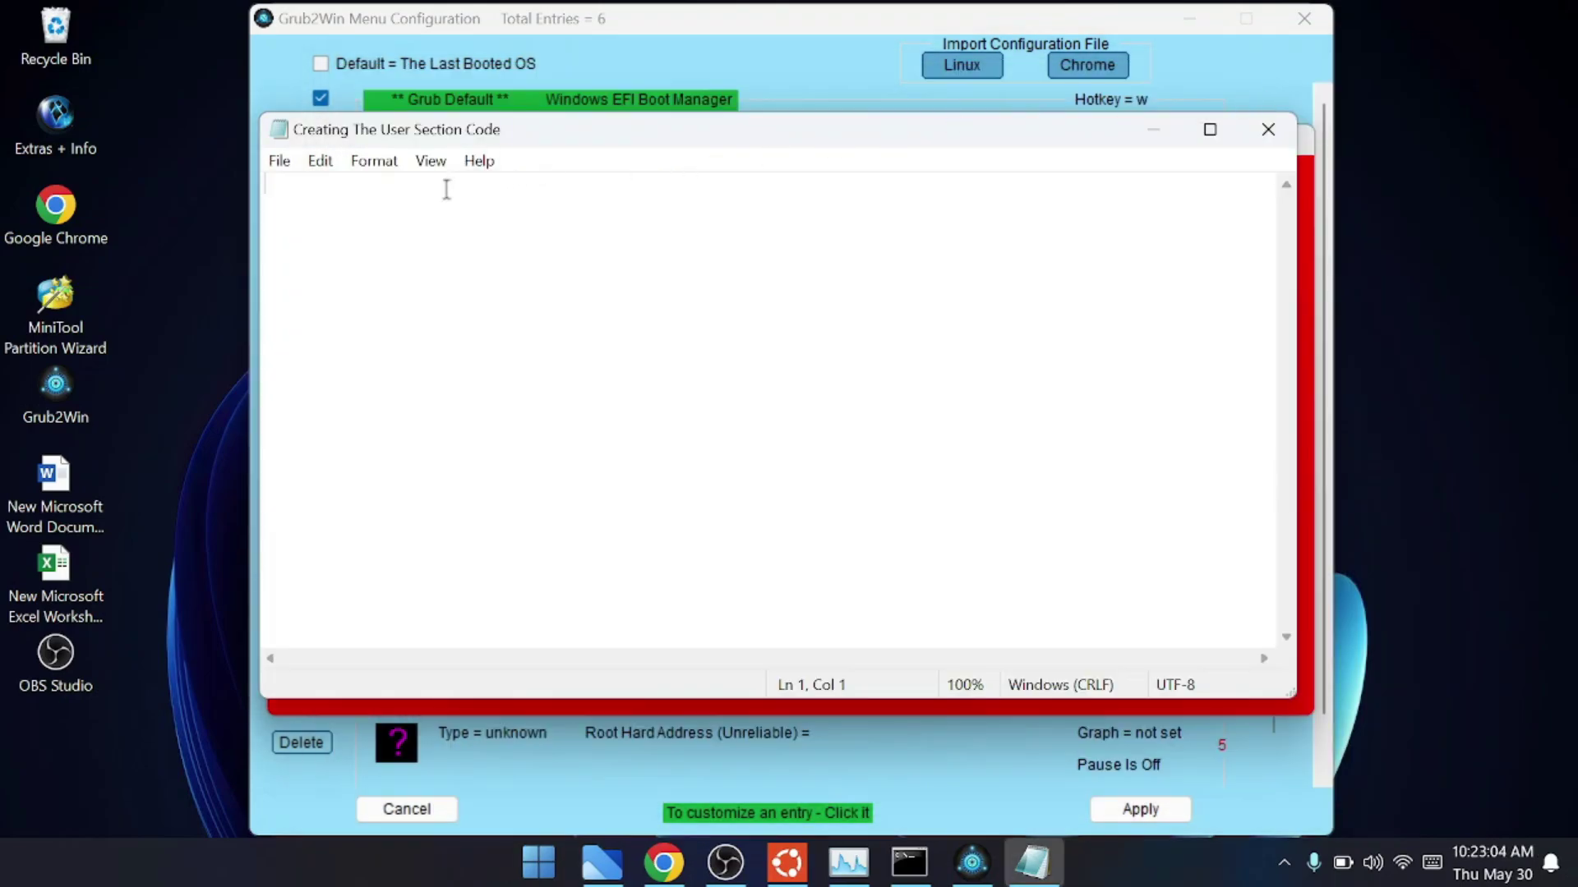
right_click(446, 189)
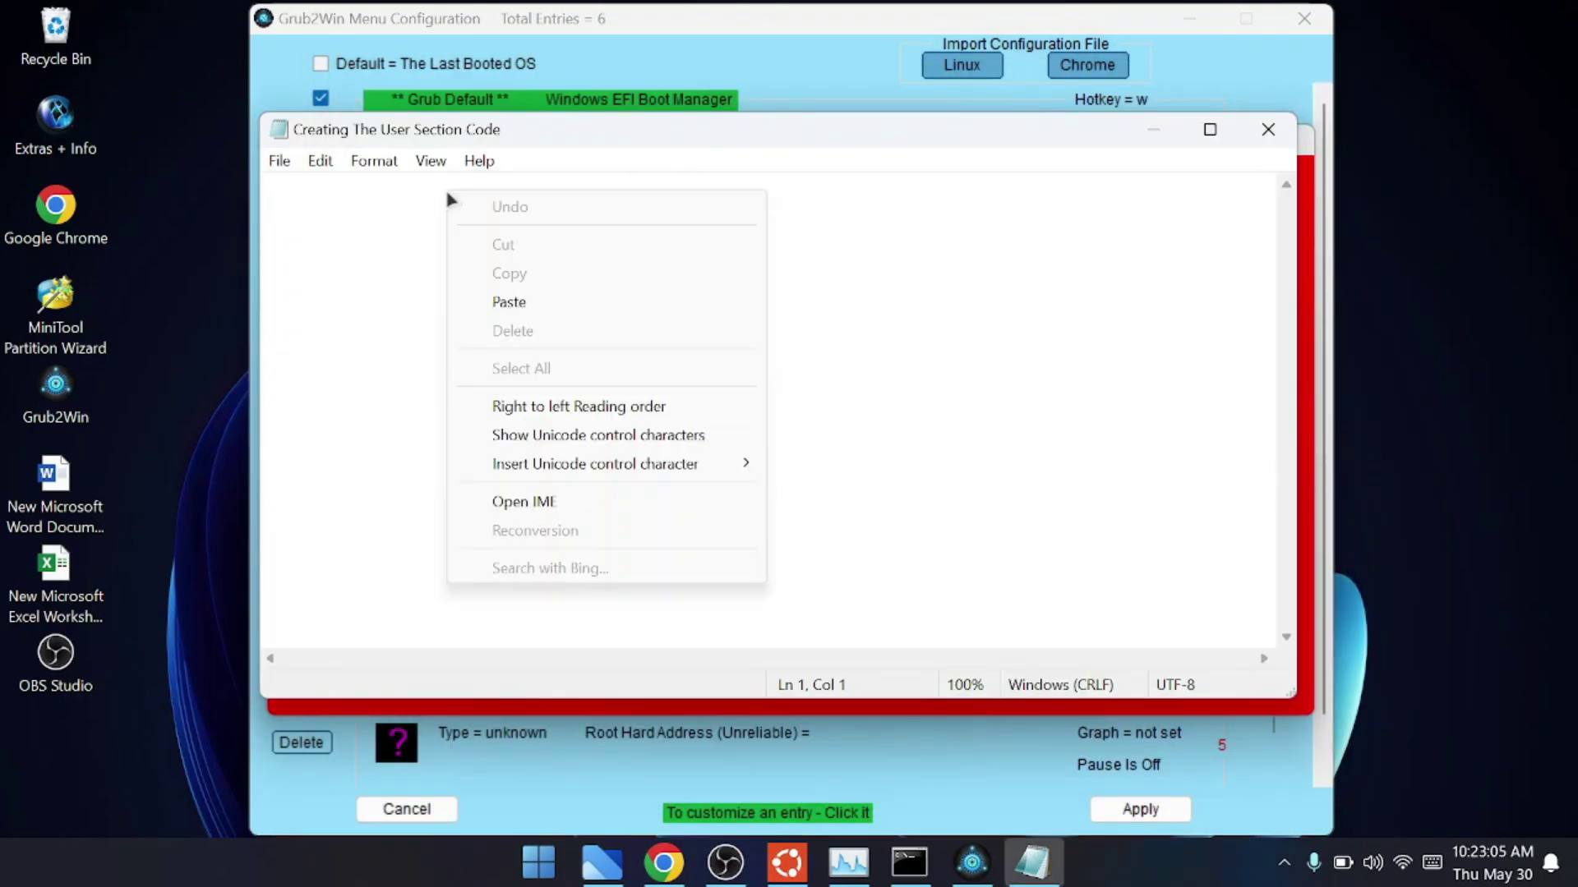
click(496, 299)
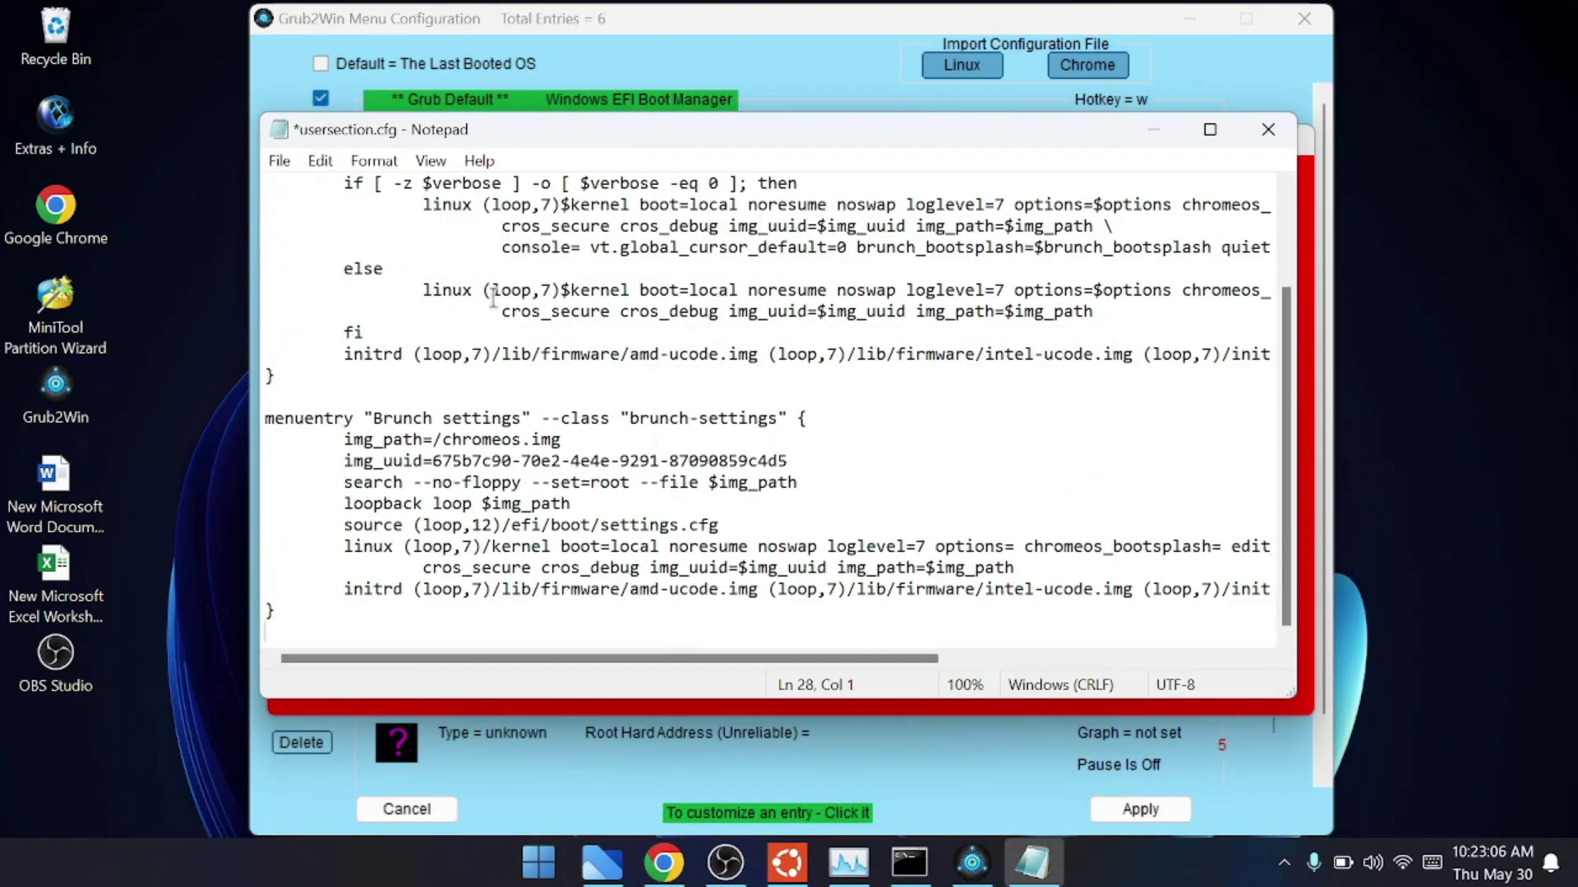
click(280, 161)
click(320, 276)
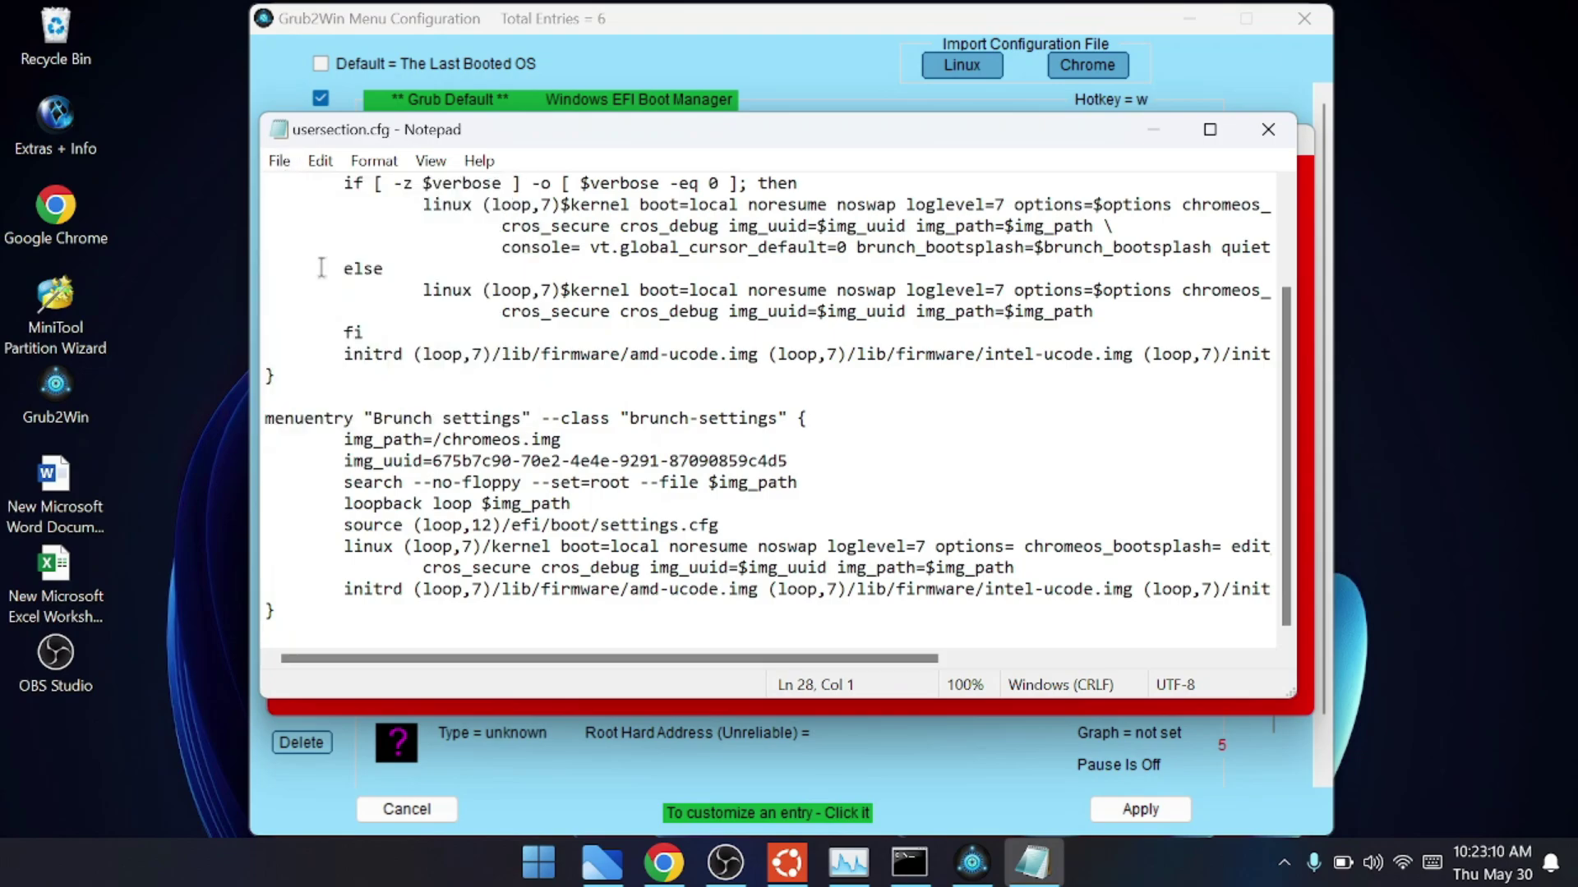
Close Notepad and acknowledge the double-quote syntax warnings and check results.
click(1255, 138)
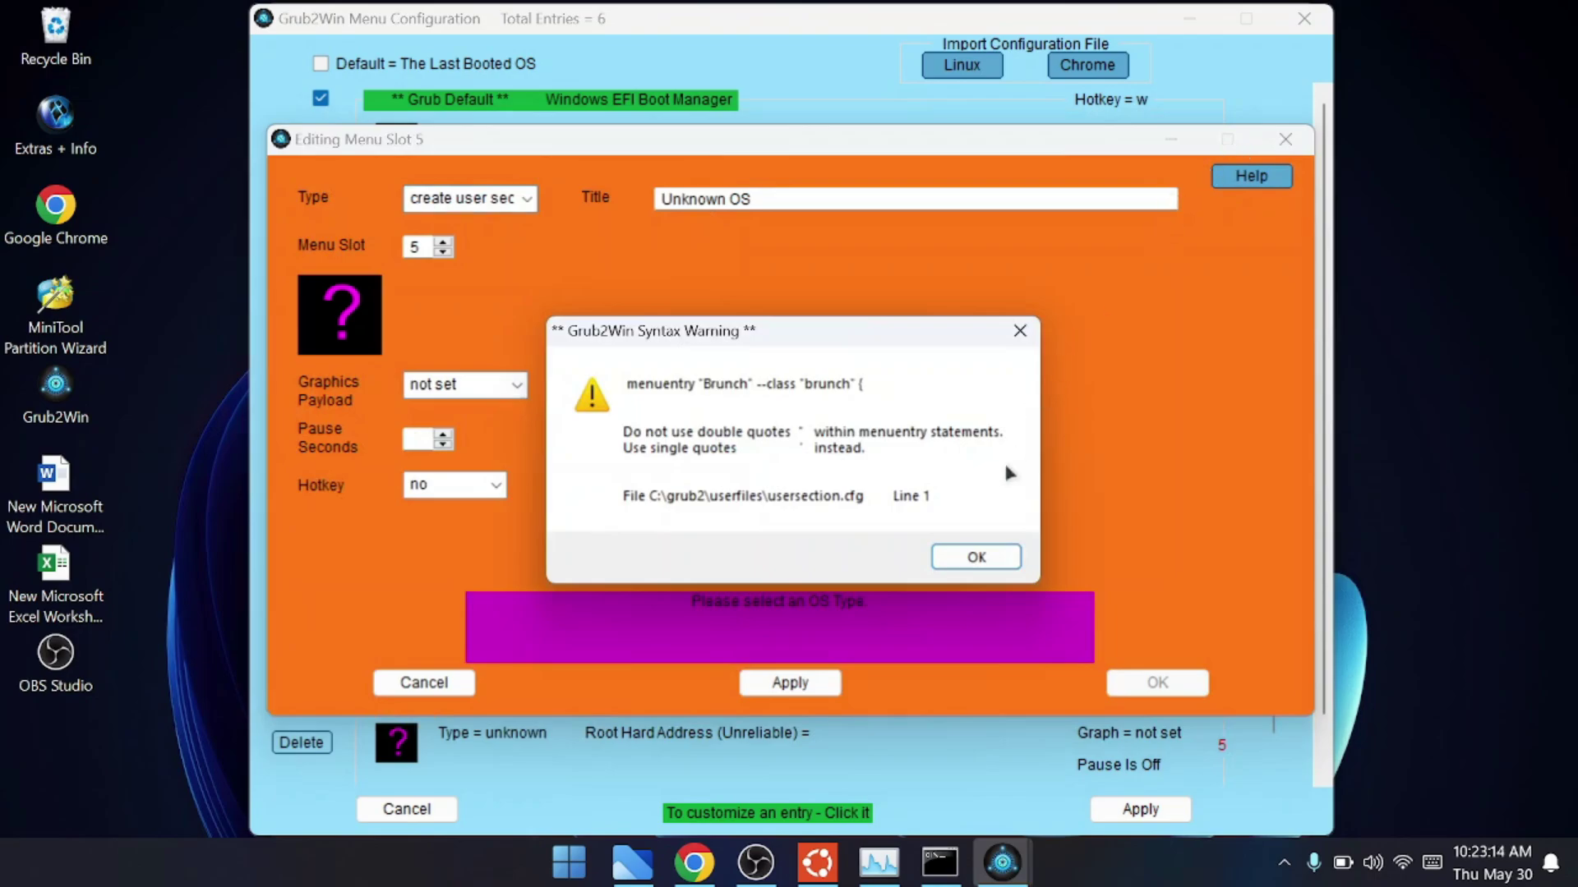
click(975, 557)
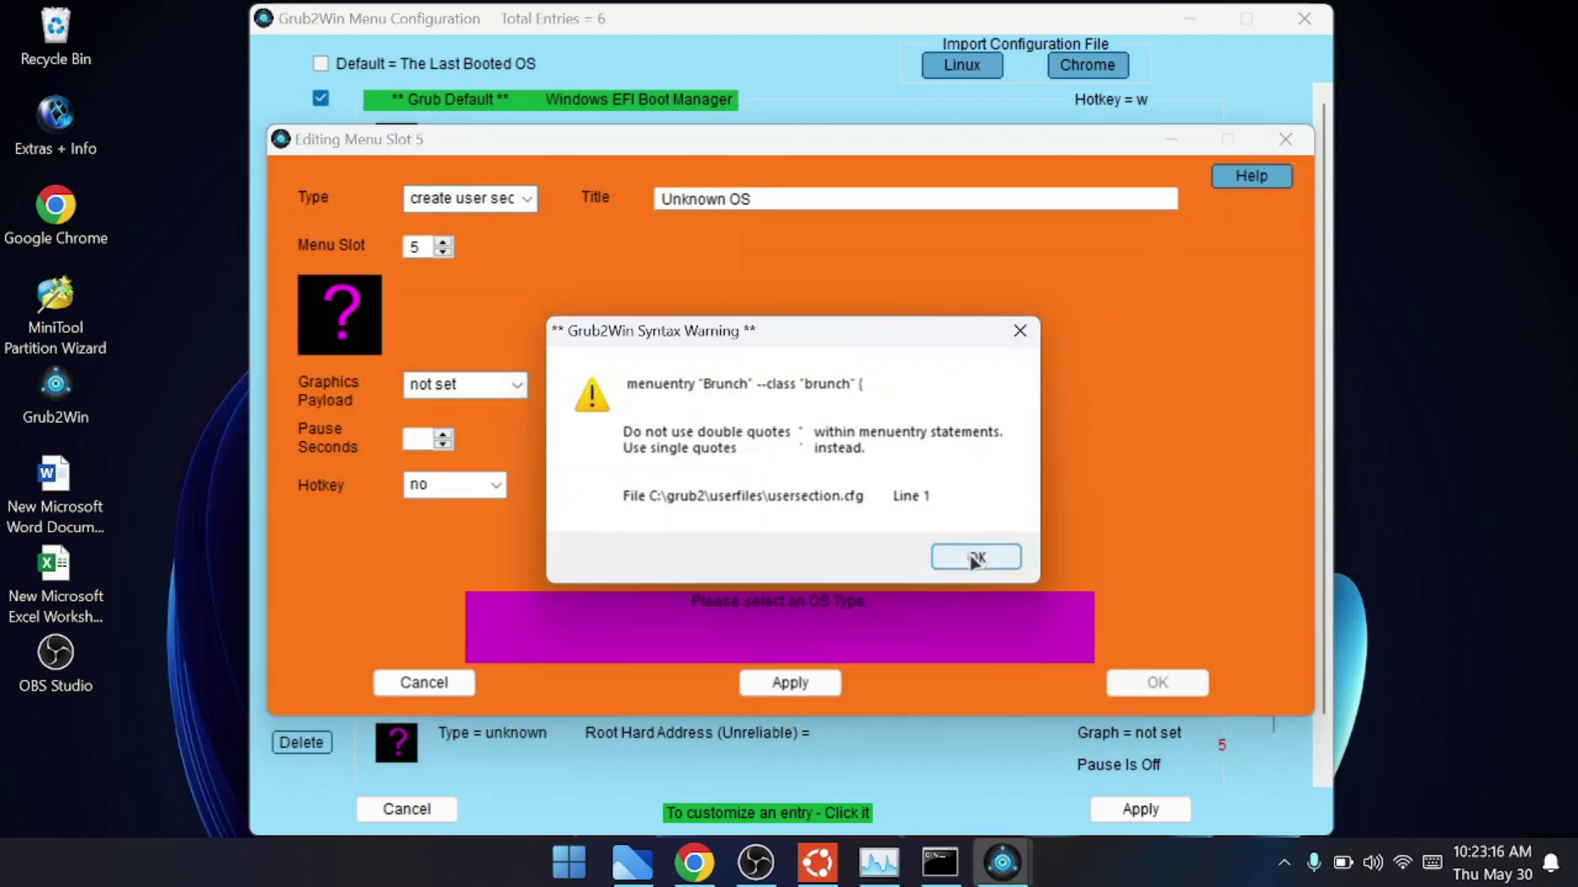
click(975, 557)
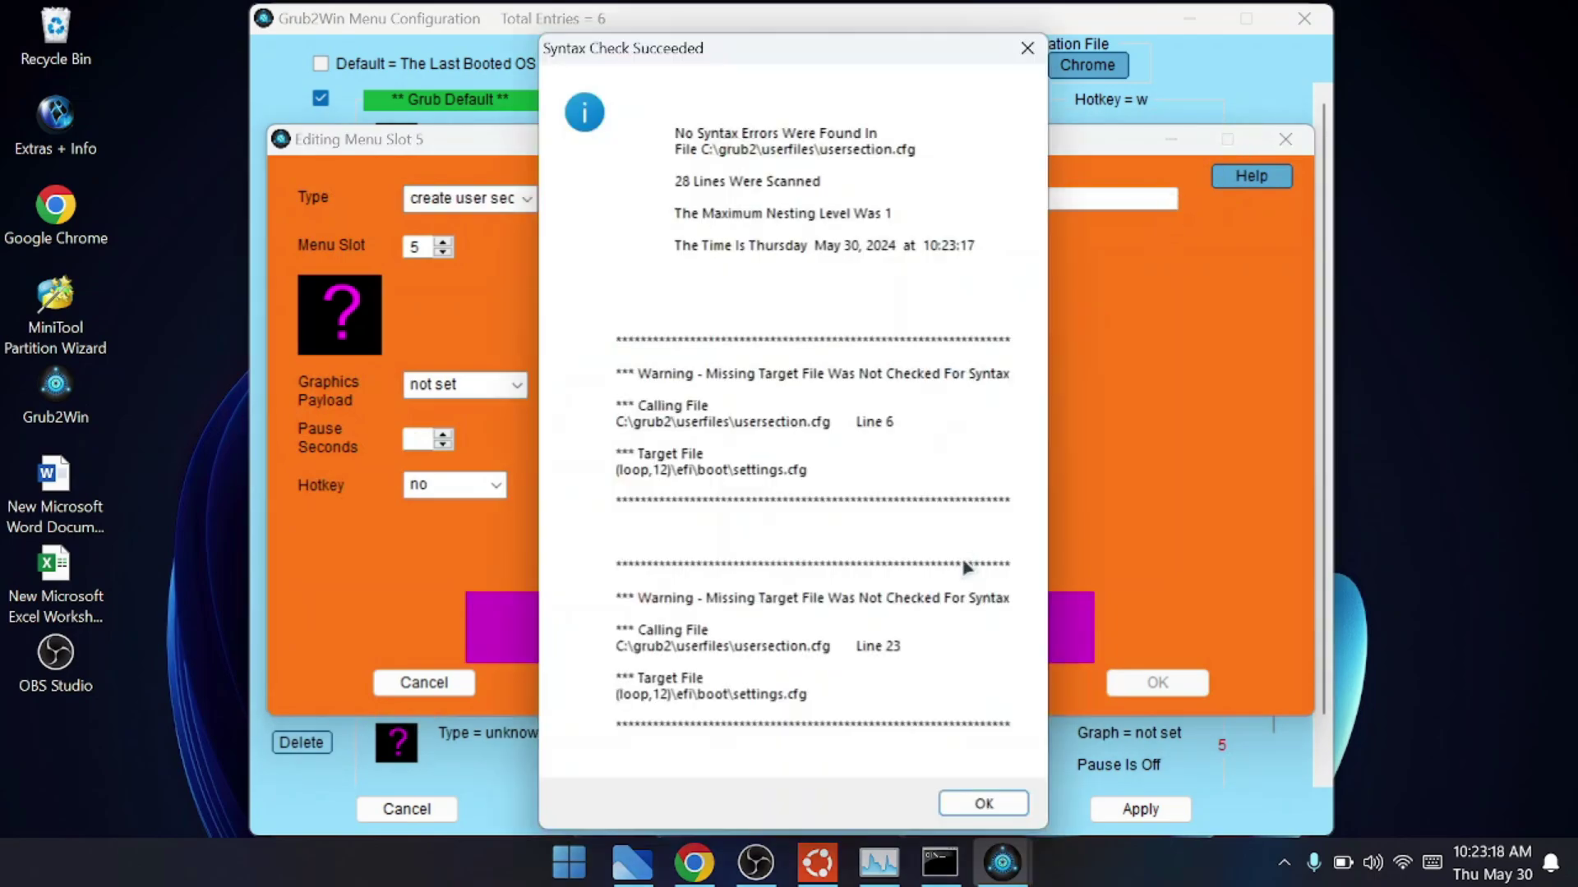
click(981, 812)
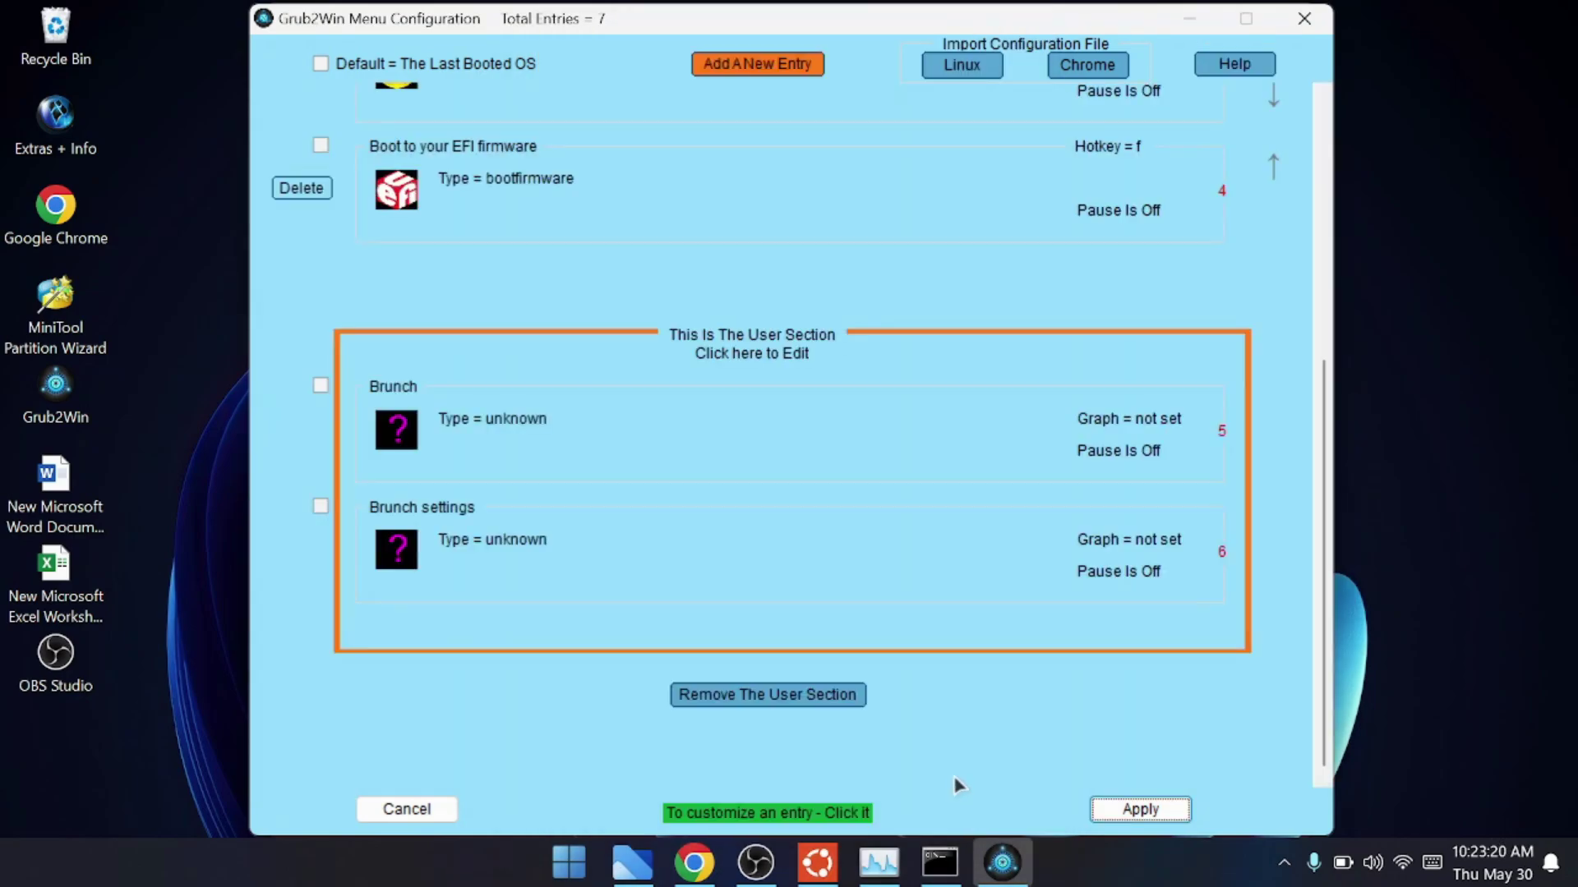
Make Brunch the default boot entry, apply, and save grub.cfg before closing Grub2Win.
click(320, 387)
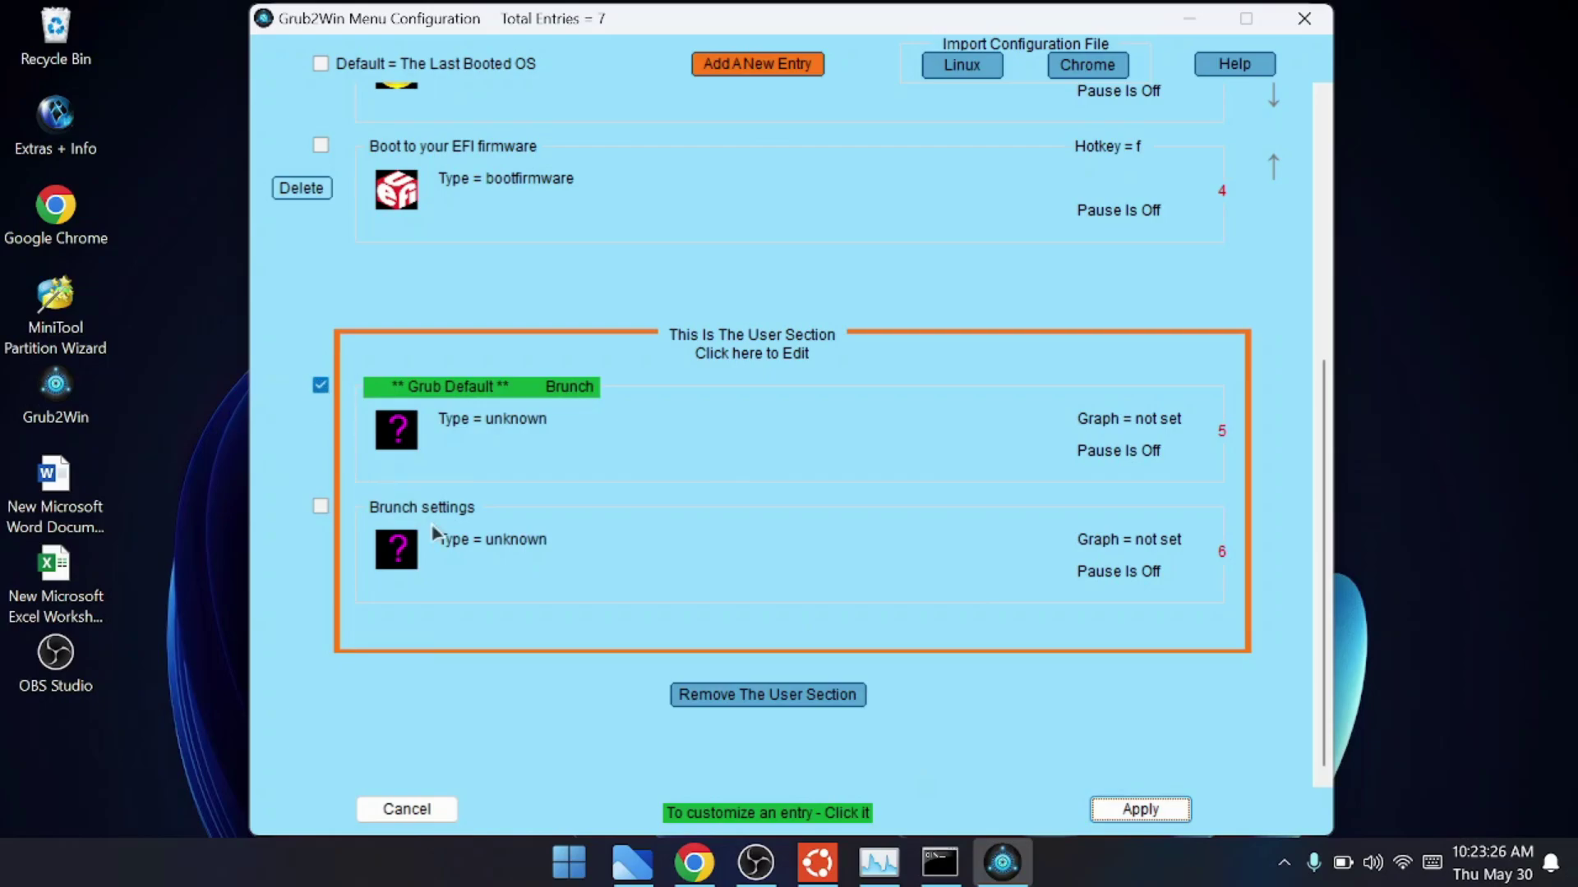
click(1142, 811)
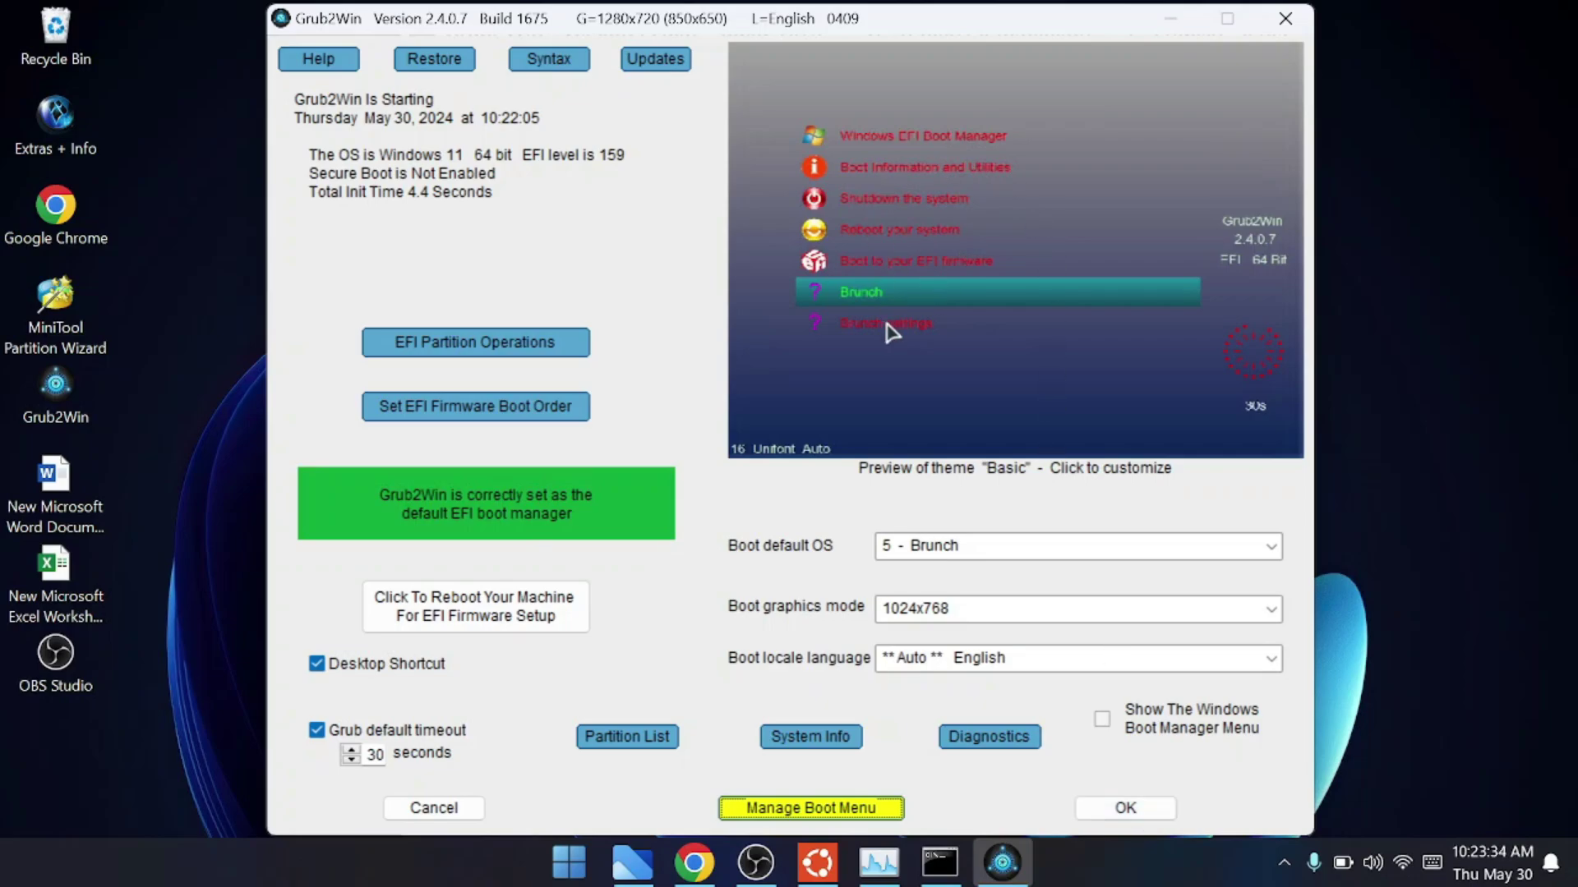
click(1124, 809)
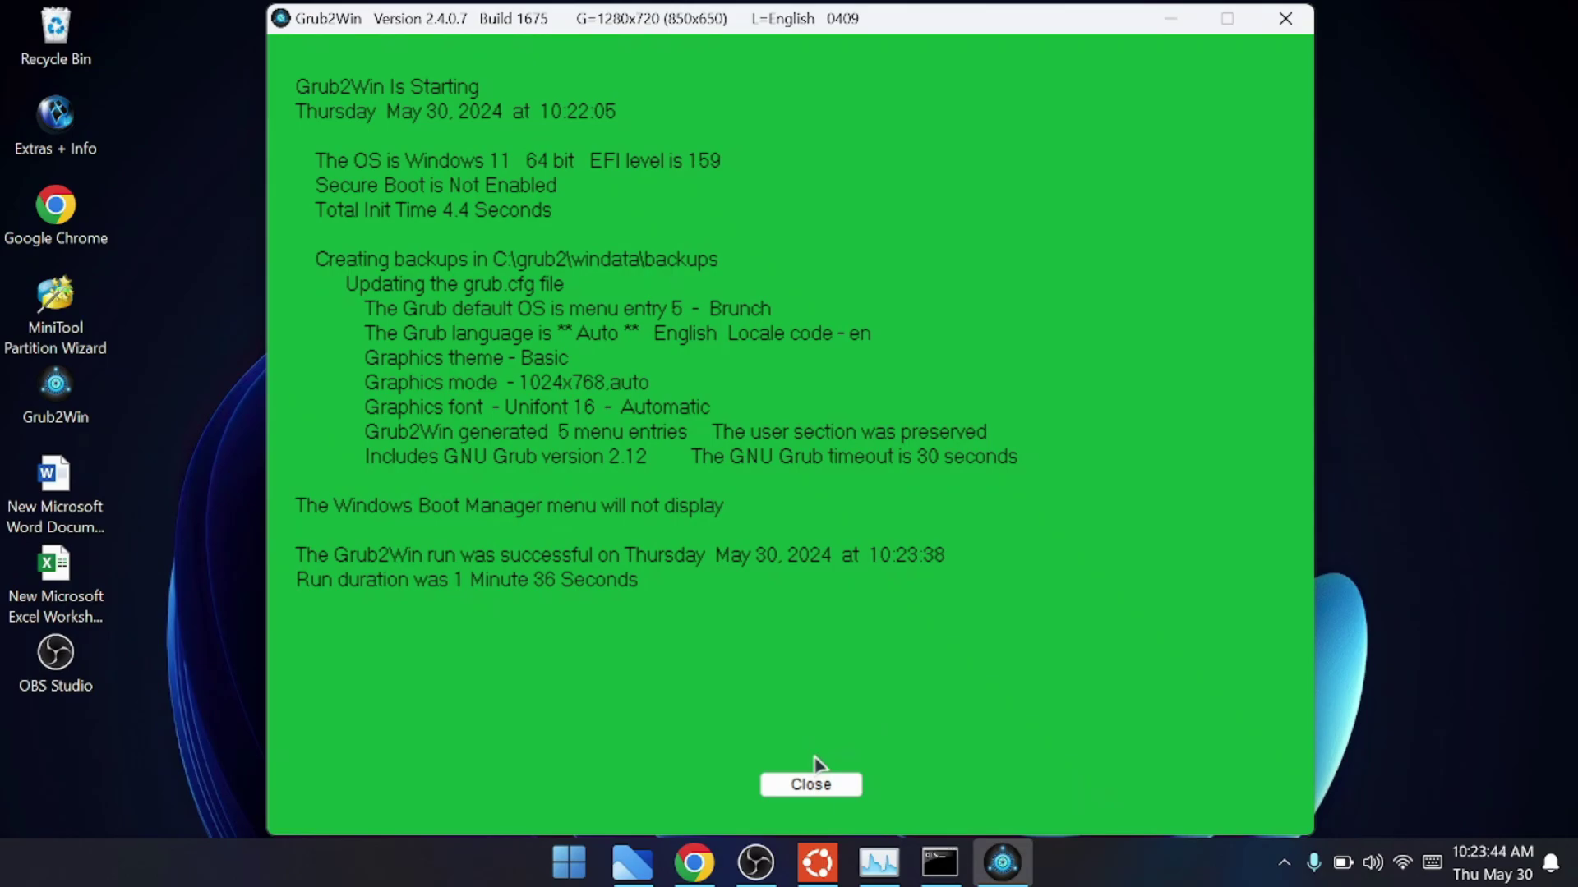
click(836, 786)
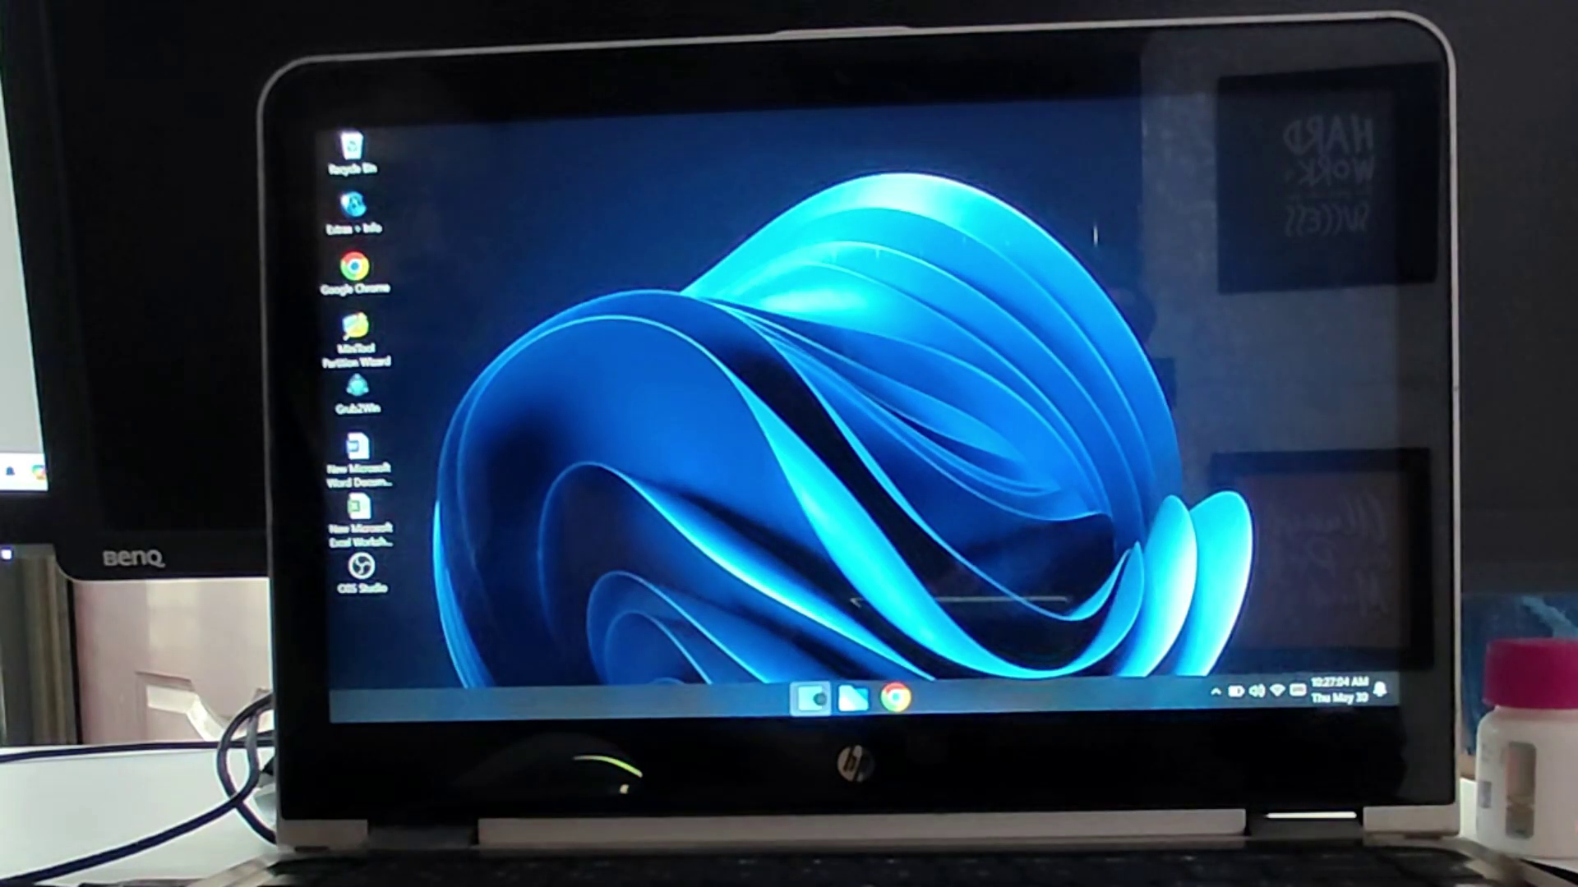
Restart the laptop, boot Grub2Win EFI from the F9 boot menu, and stop the countdown.
key(super)
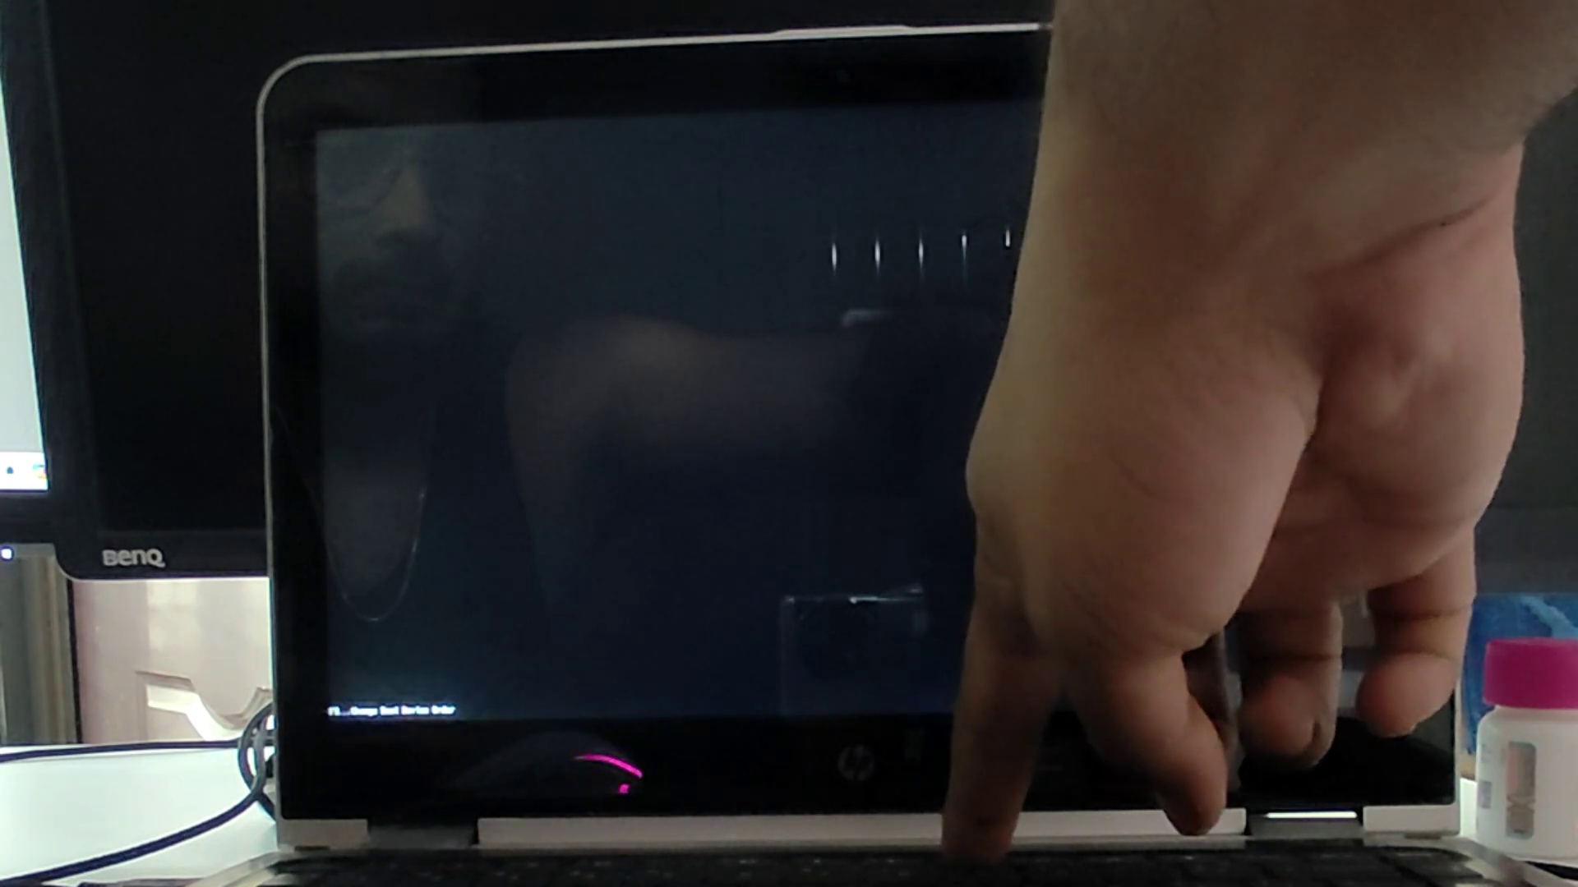
key(F9)
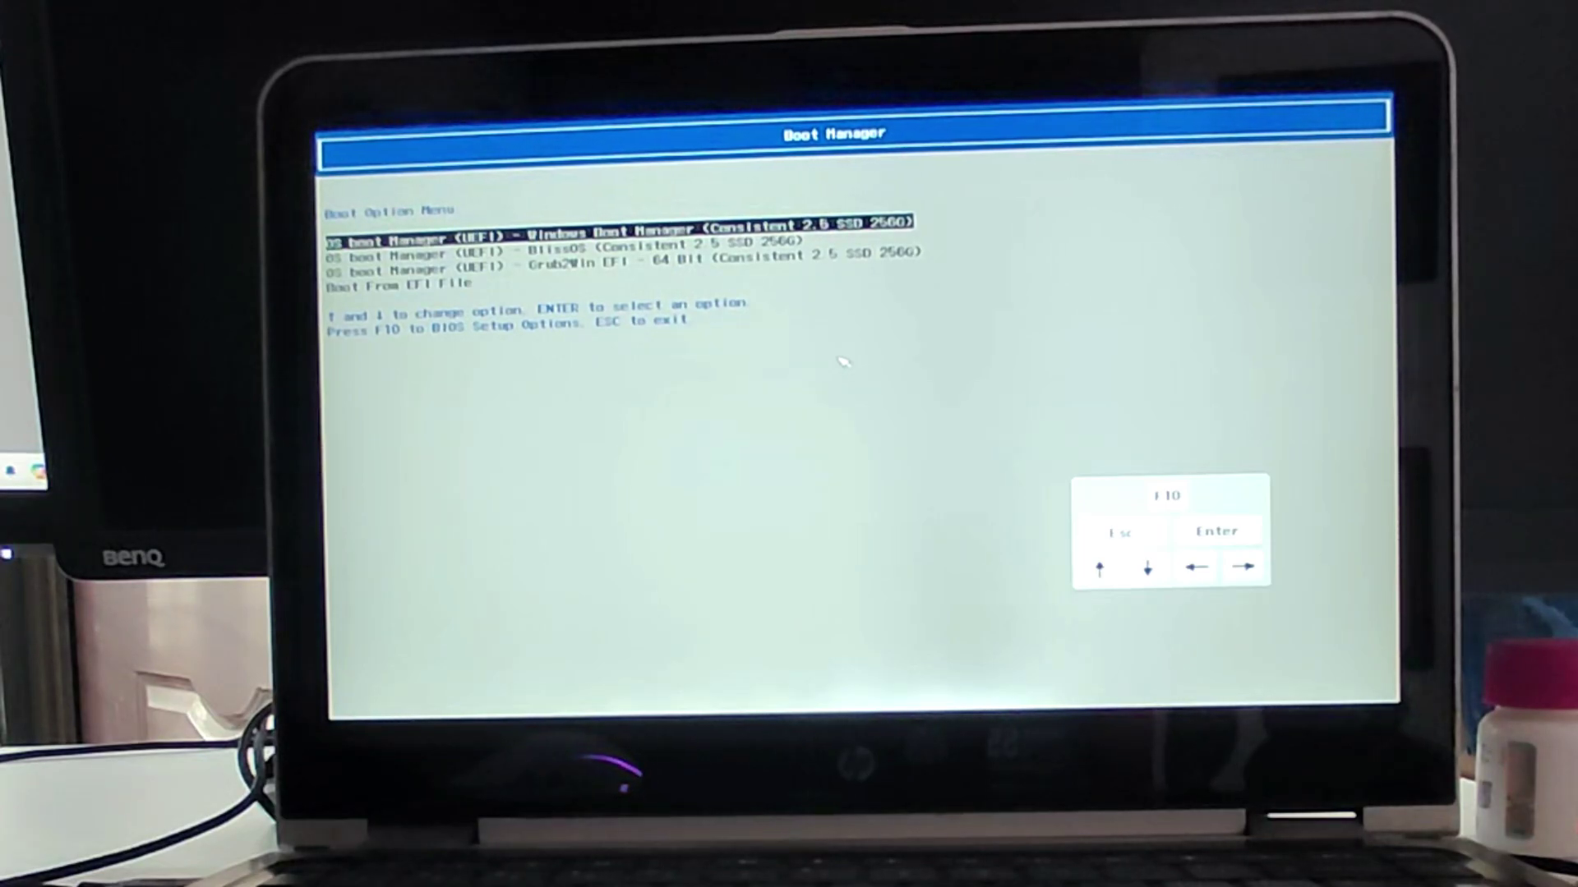
key(Down)
key(Down)
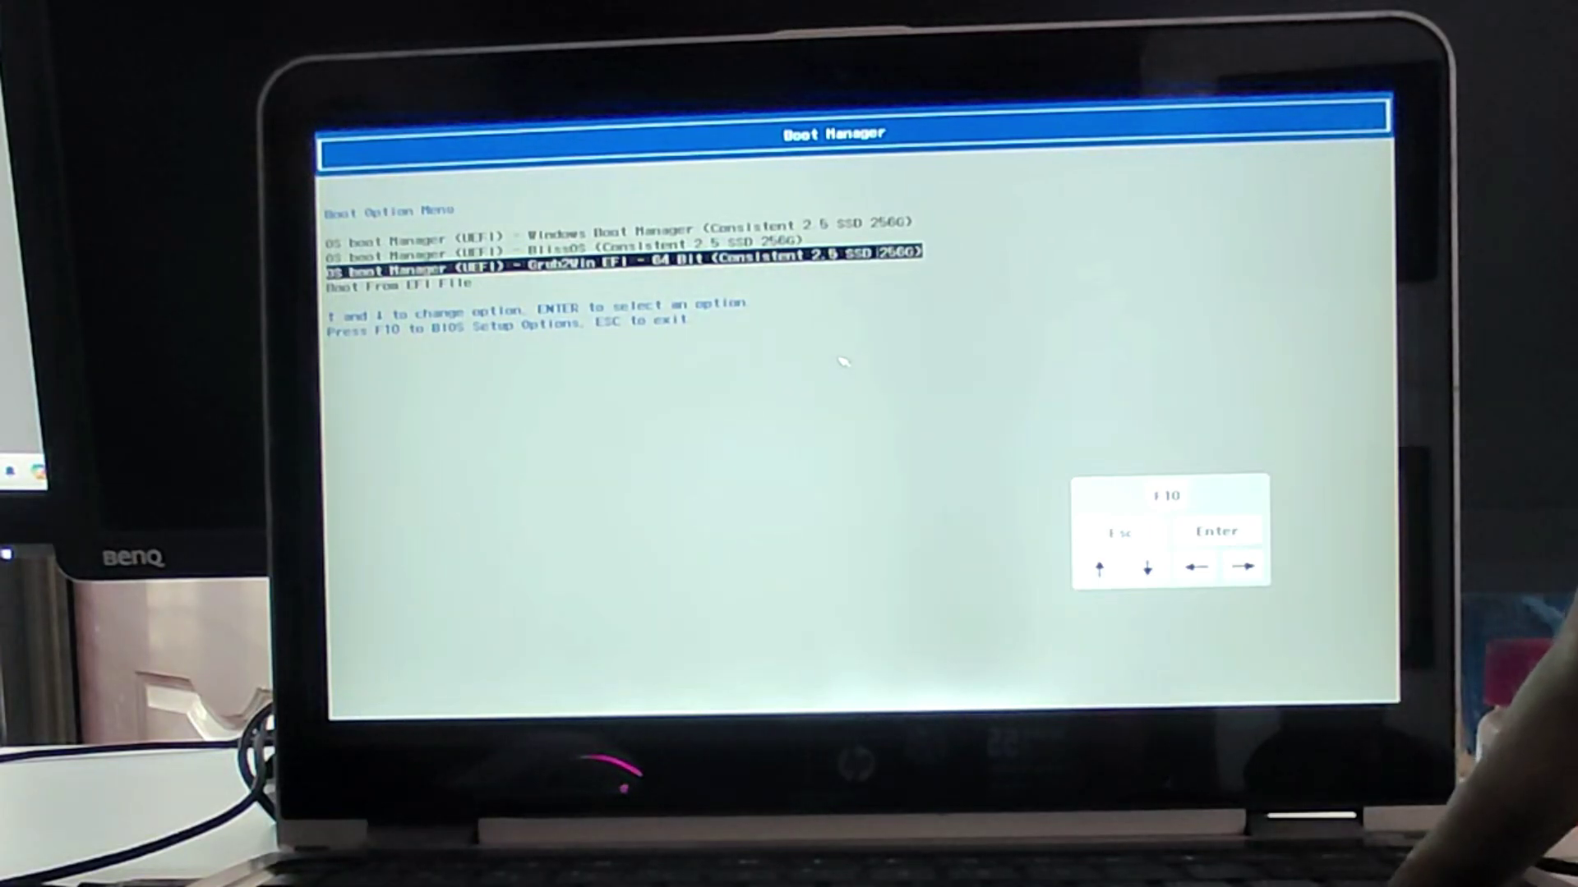
key(Return)
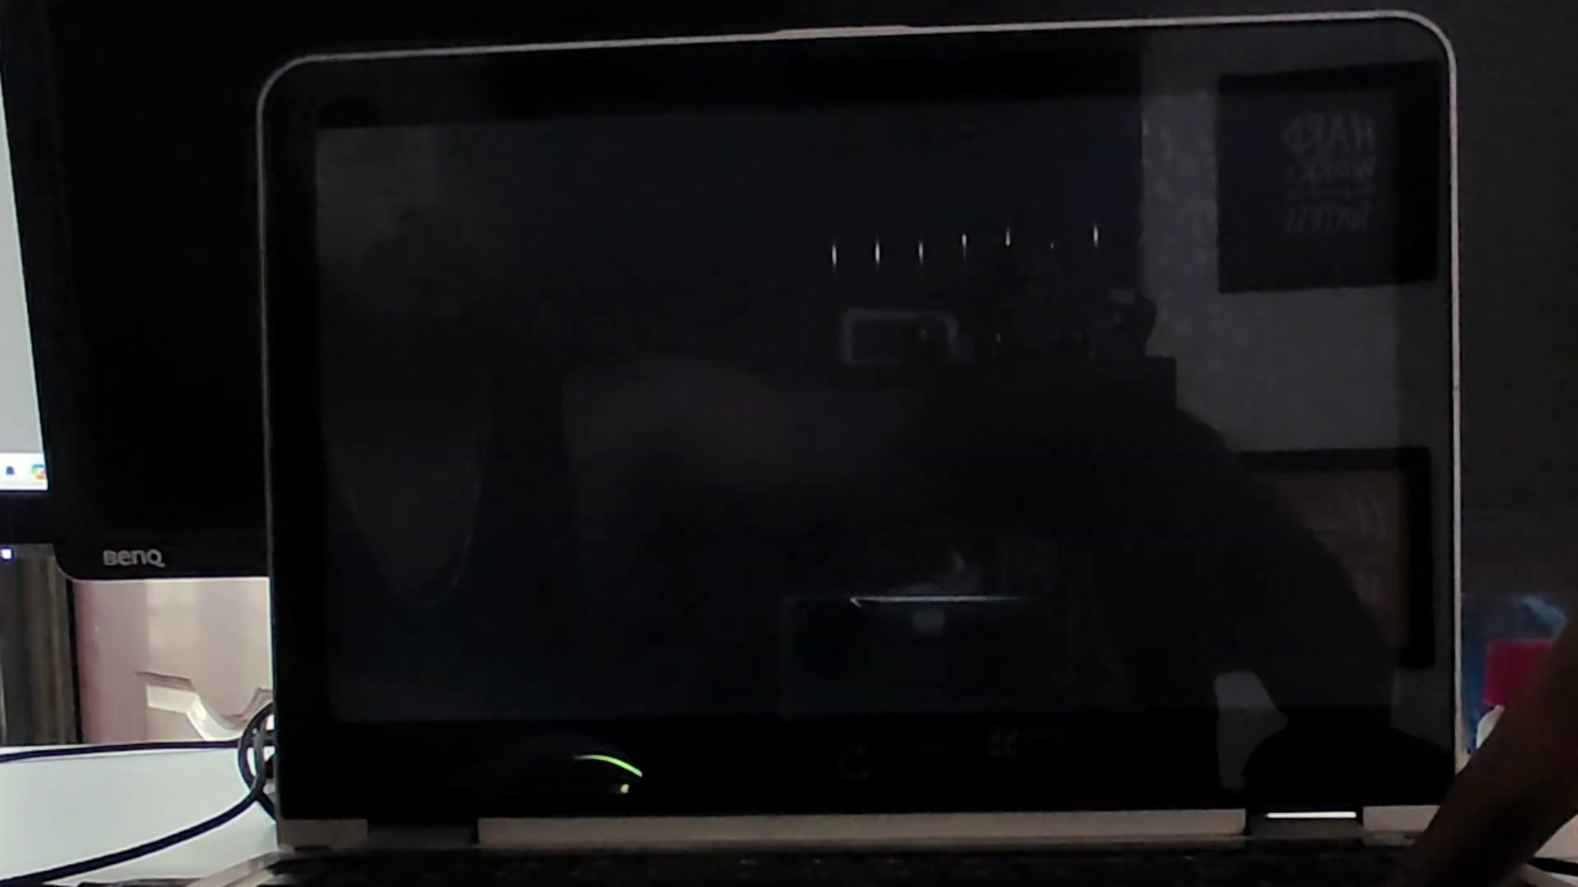
key(Up)
key(Up)
key(Up)
key(Up)
key(Up)
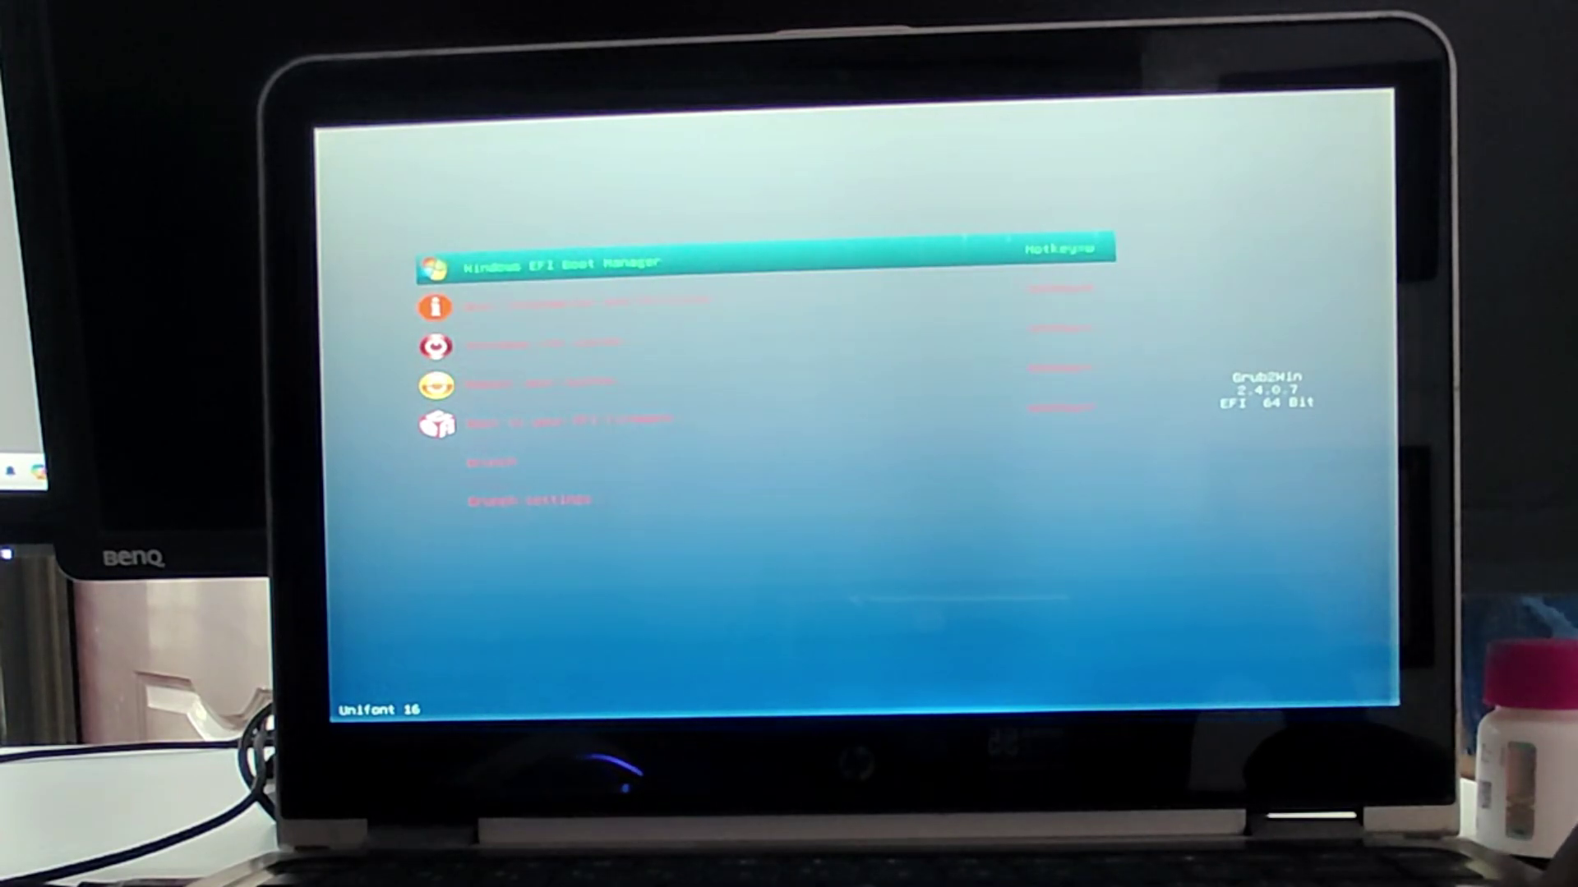
Boot the Brunch entry, then start ChromeOS welcome setup and choose a Wi-Fi network.
key(Down)
key(Down)
key(Down)
key(Down)
key(Down)
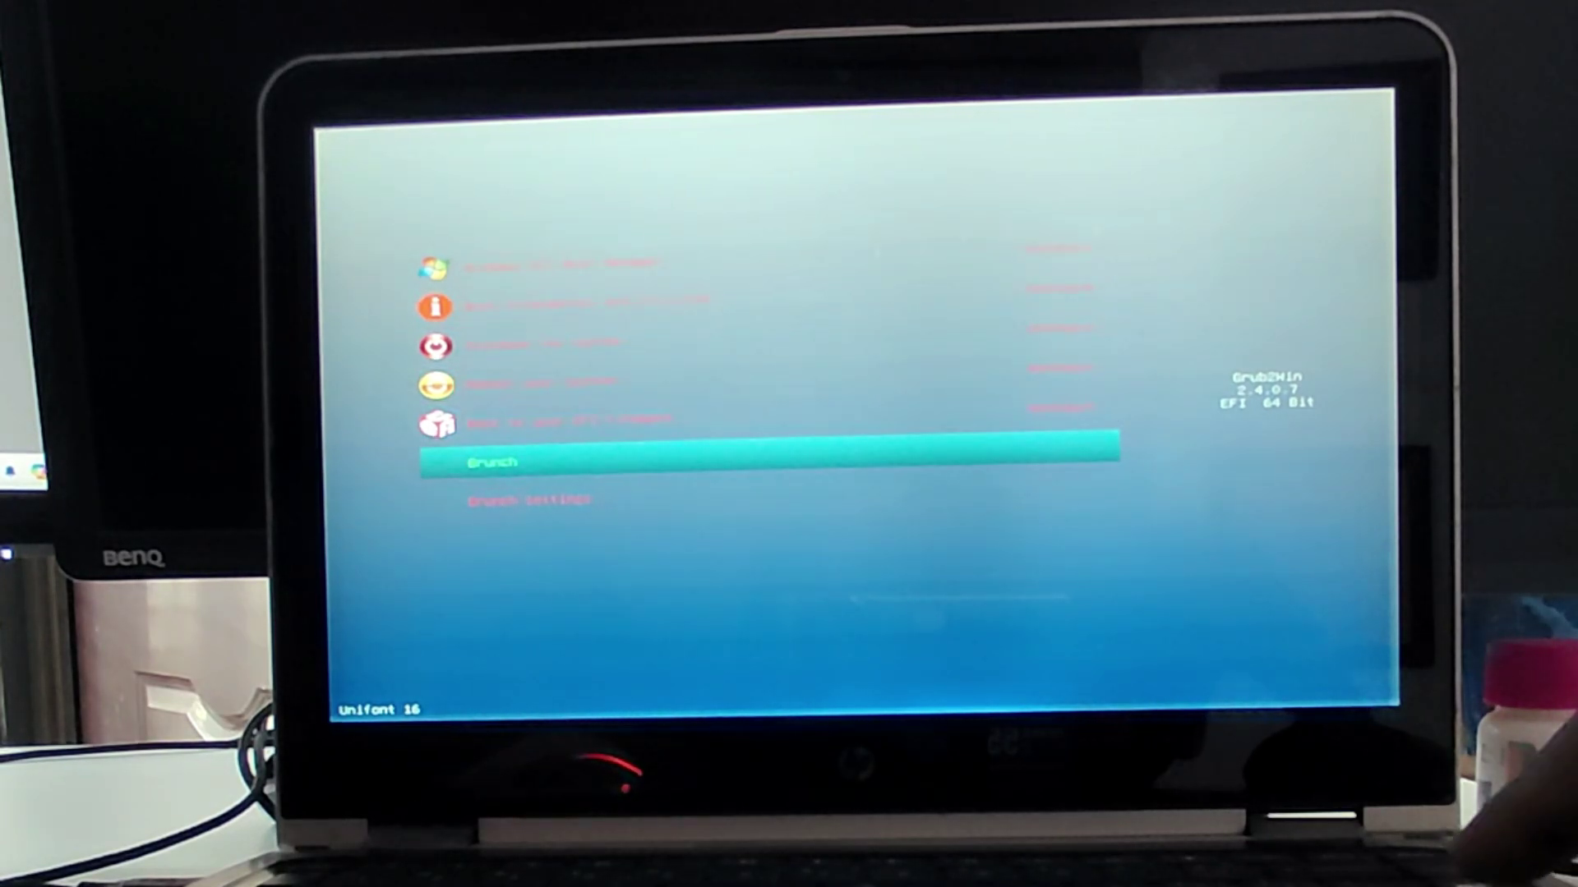
key(Return)
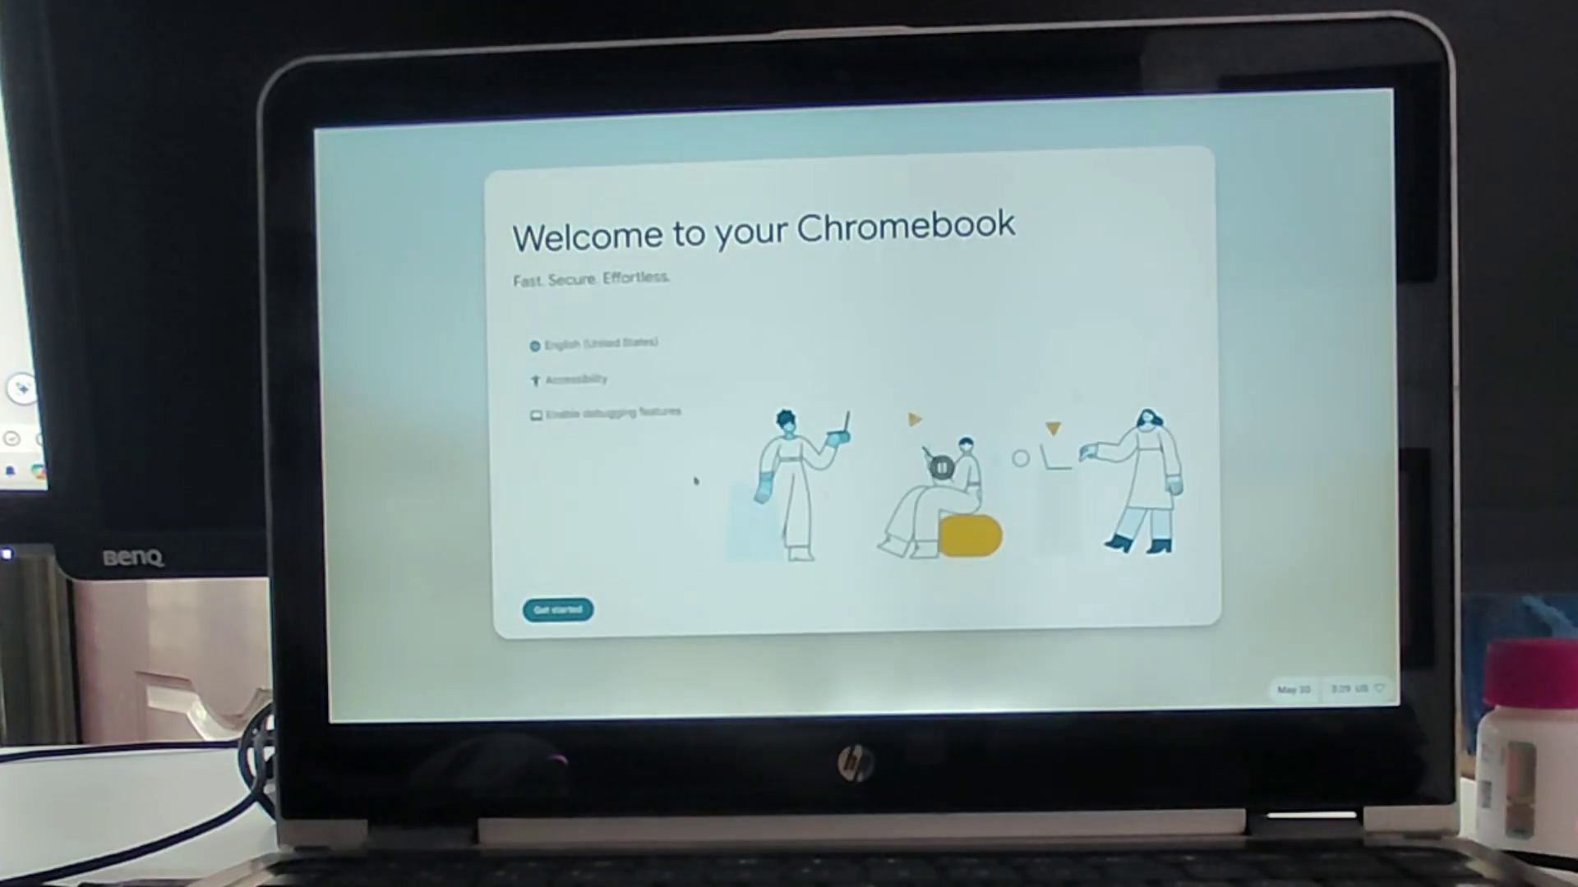
click(556, 608)
click(877, 371)
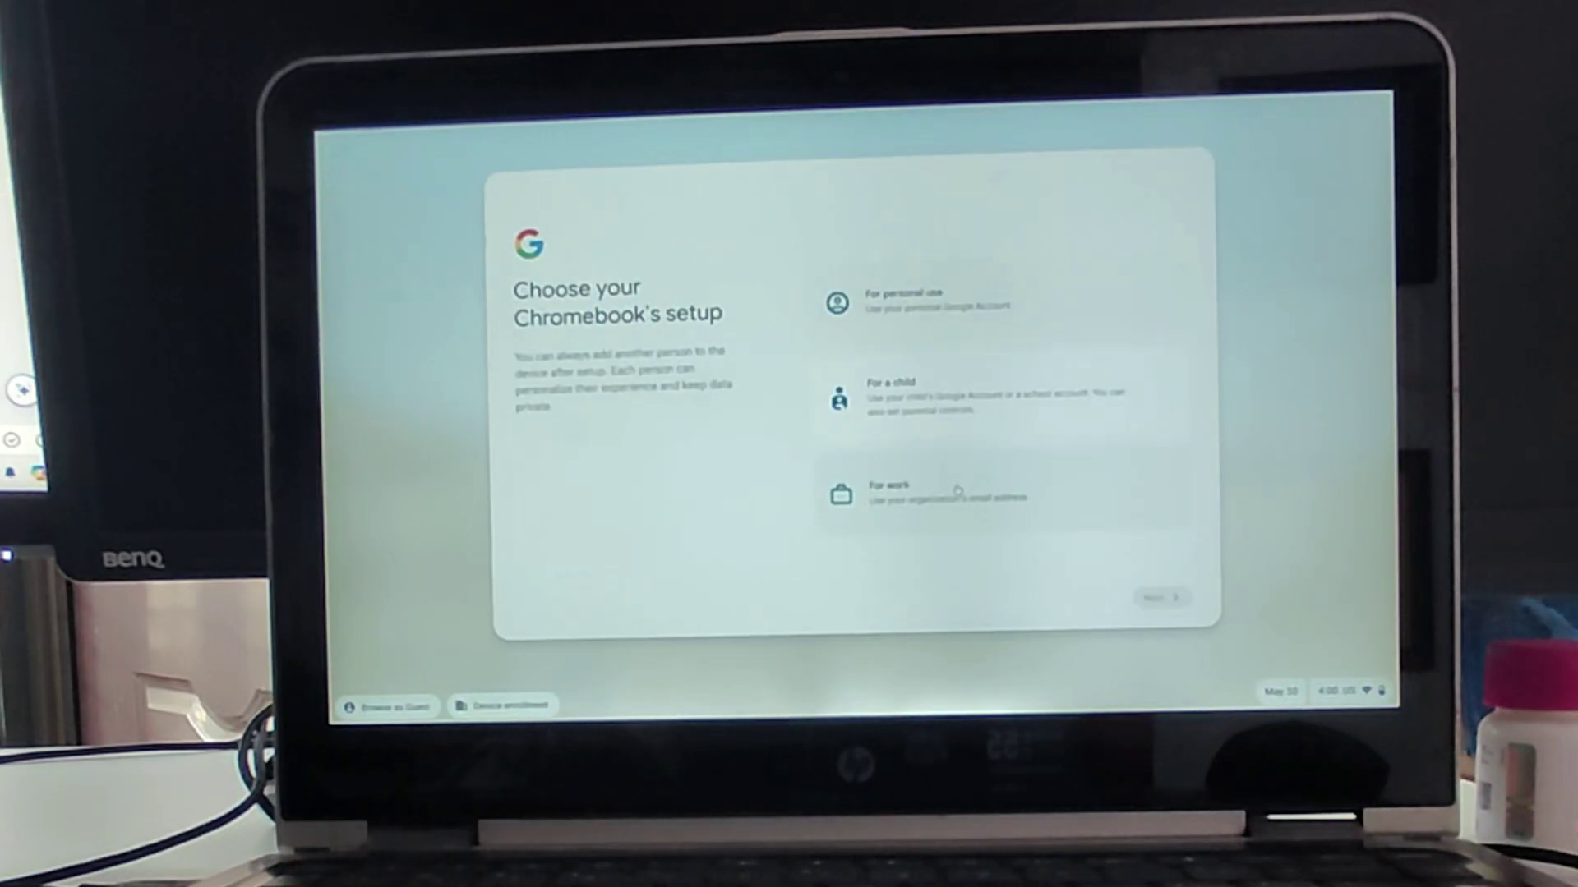
Set up ChromeOS for personal use, sign in with the Google account e-mail, accept terms, skip phone linking.
click(937, 302)
click(1168, 598)
click(1167, 597)
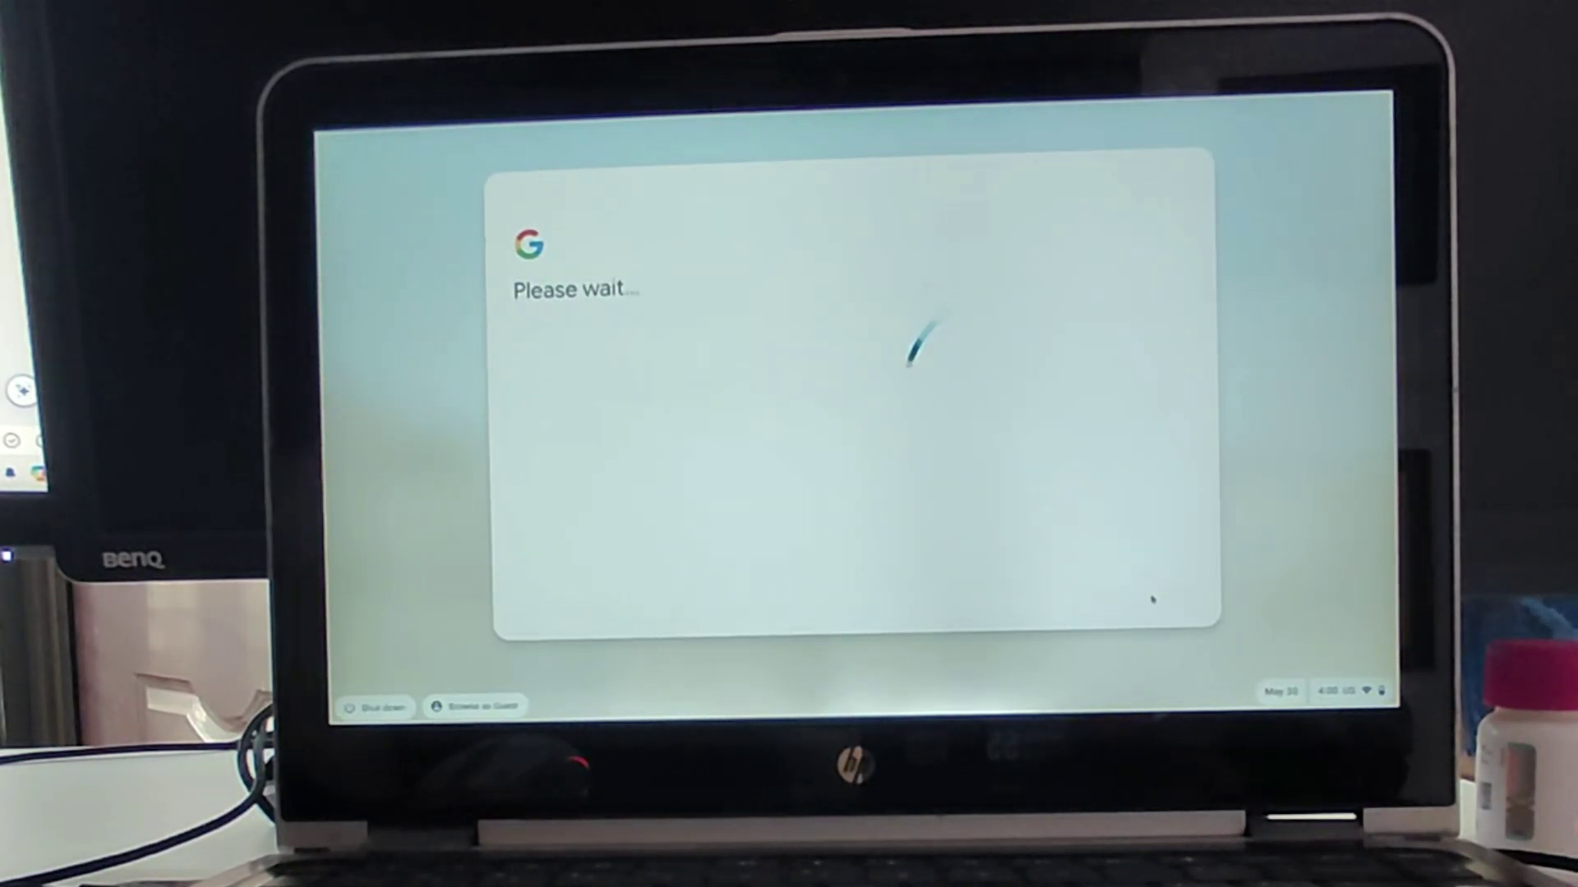
click(1167, 598)
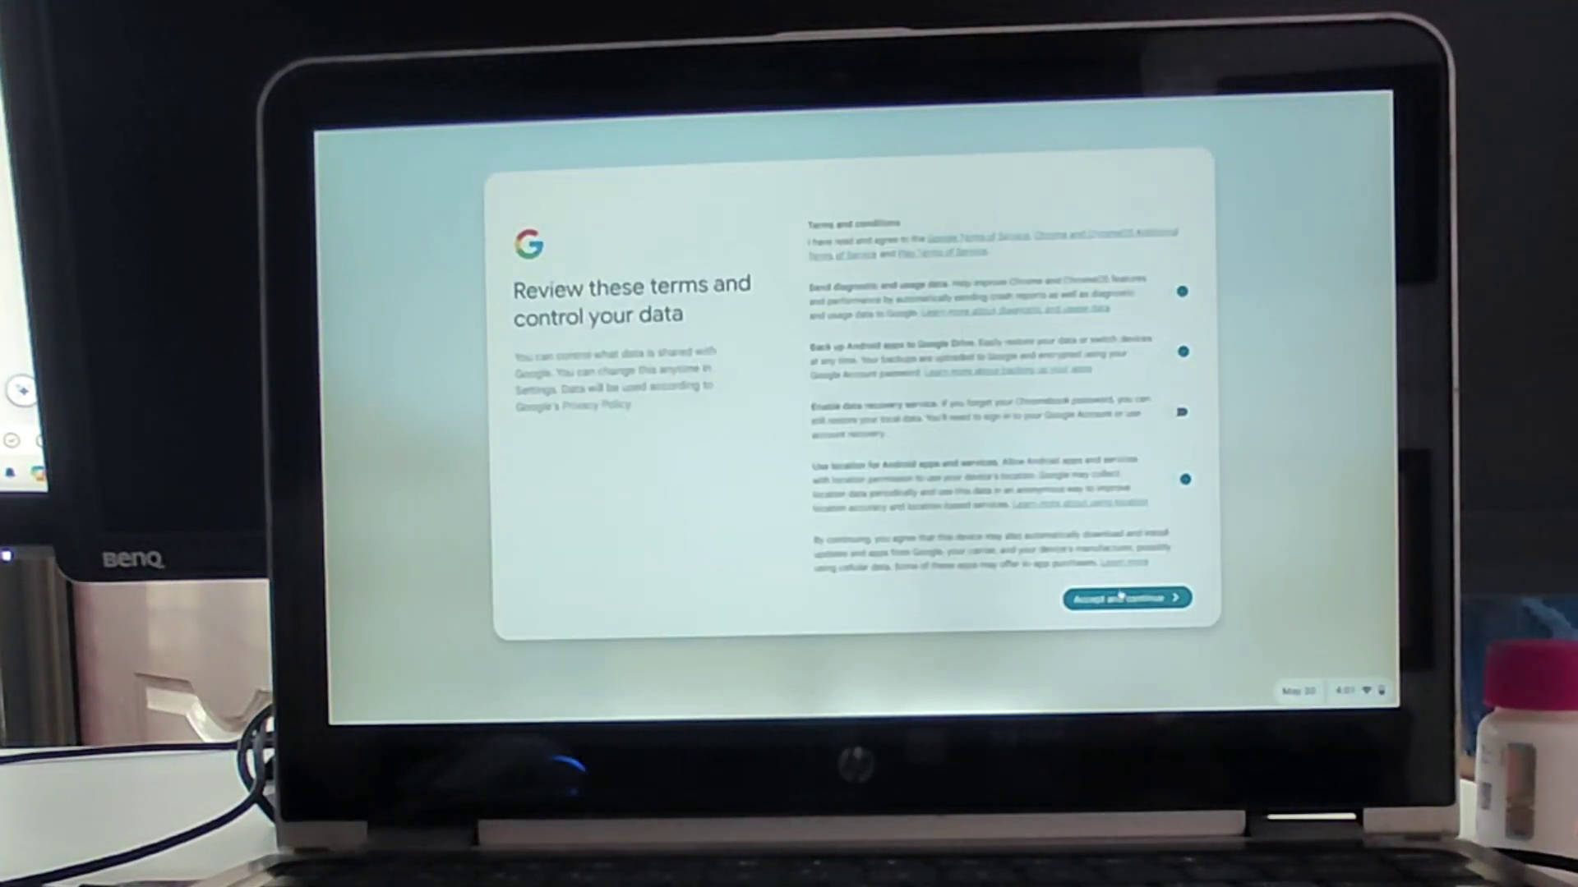
click(1122, 598)
click(1114, 599)
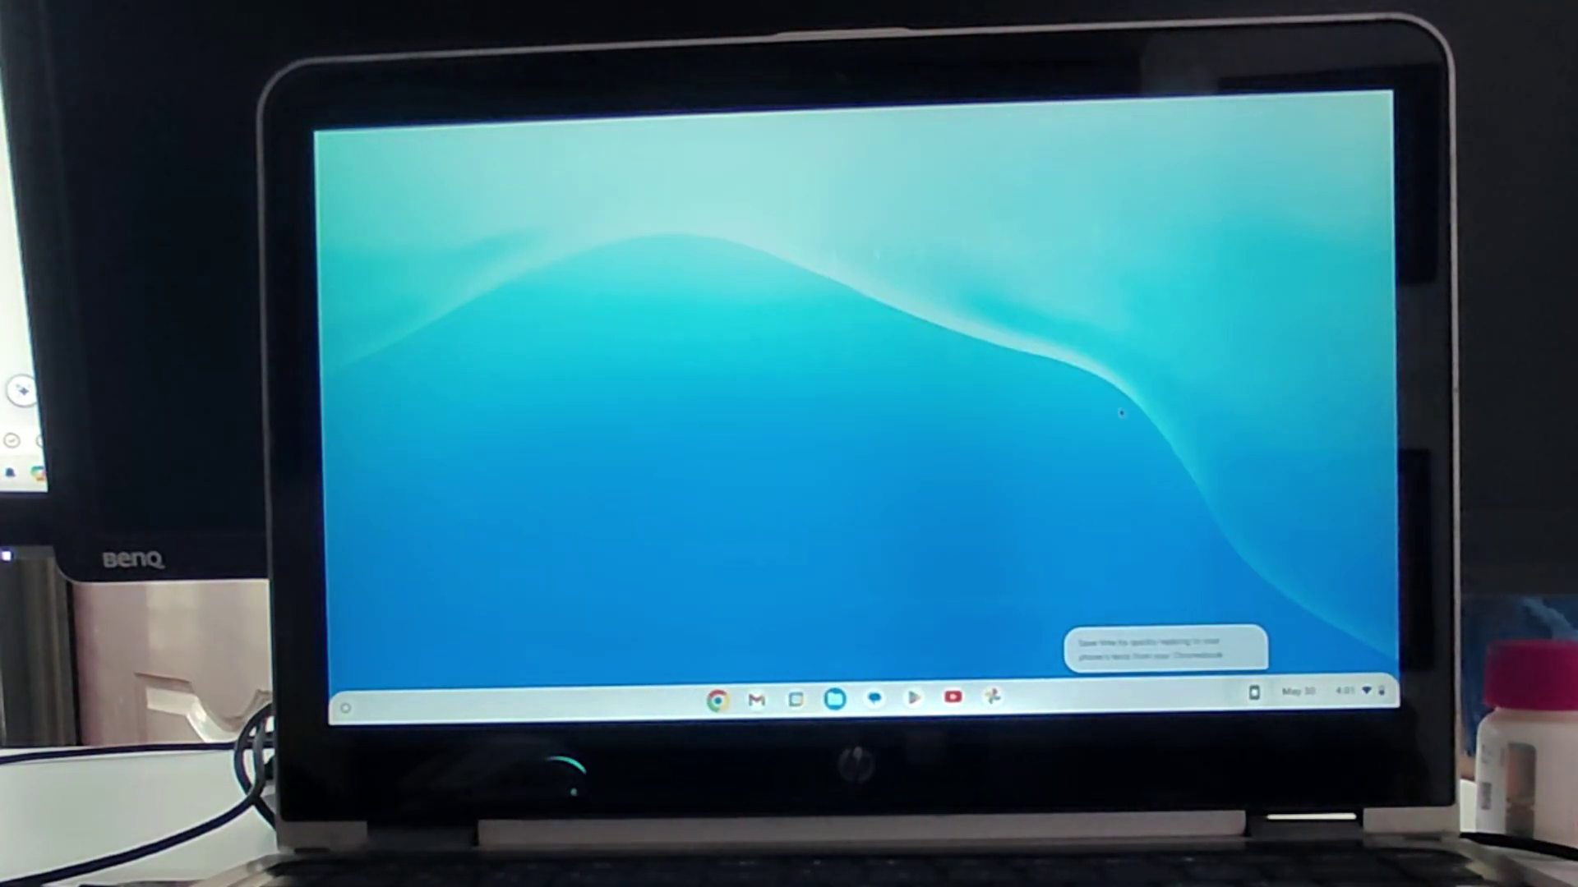
Launch the Play Store from the app list and scroll through its Apps page.
right_click(935, 331)
click(903, 329)
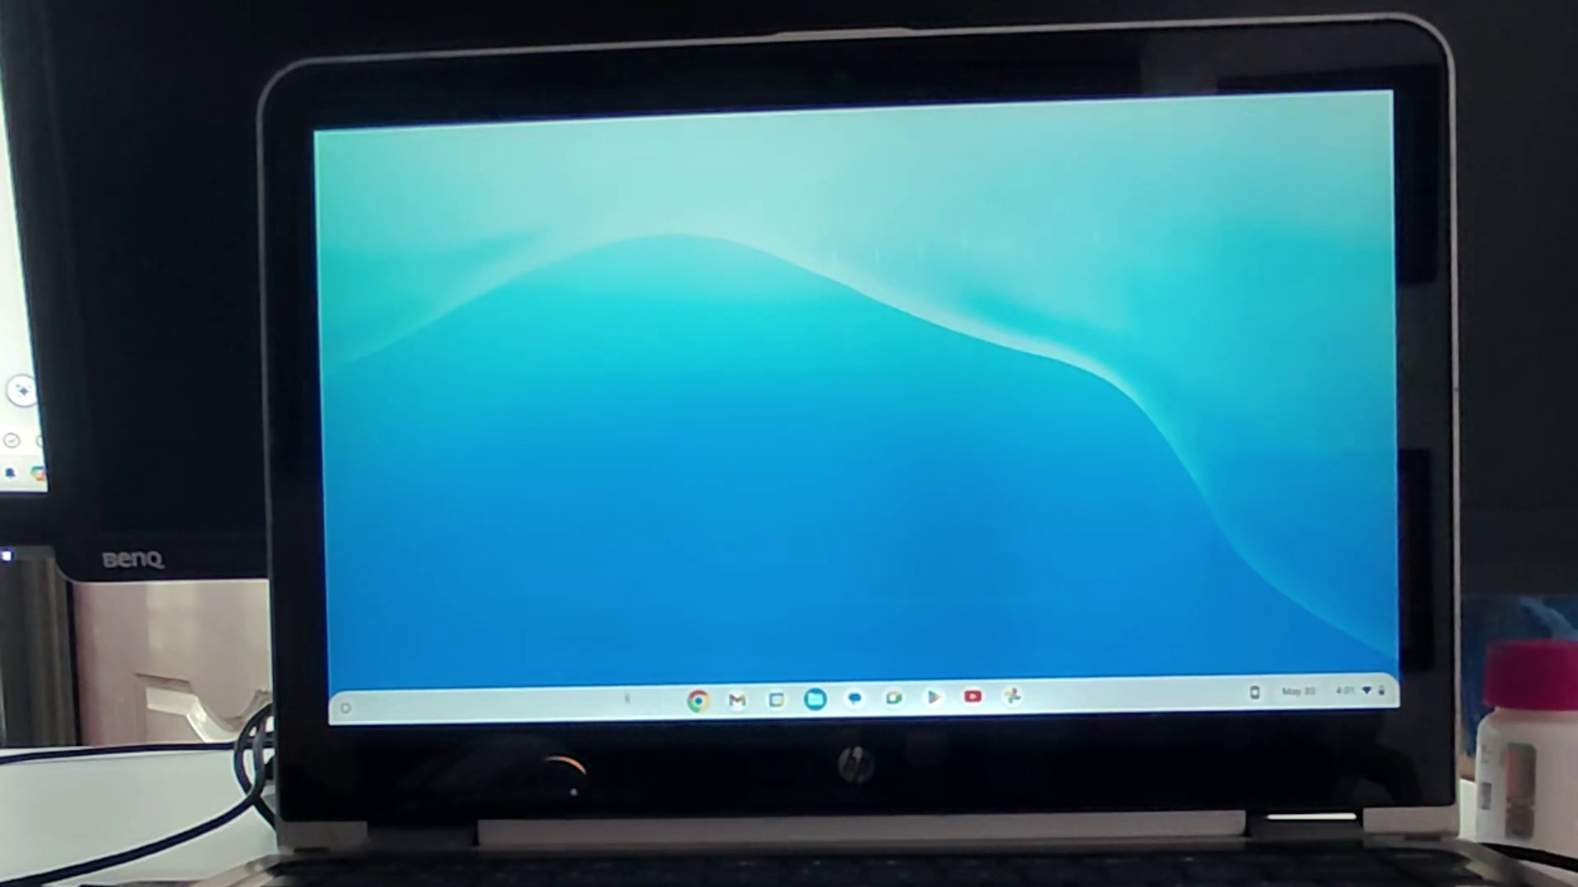
click(347, 708)
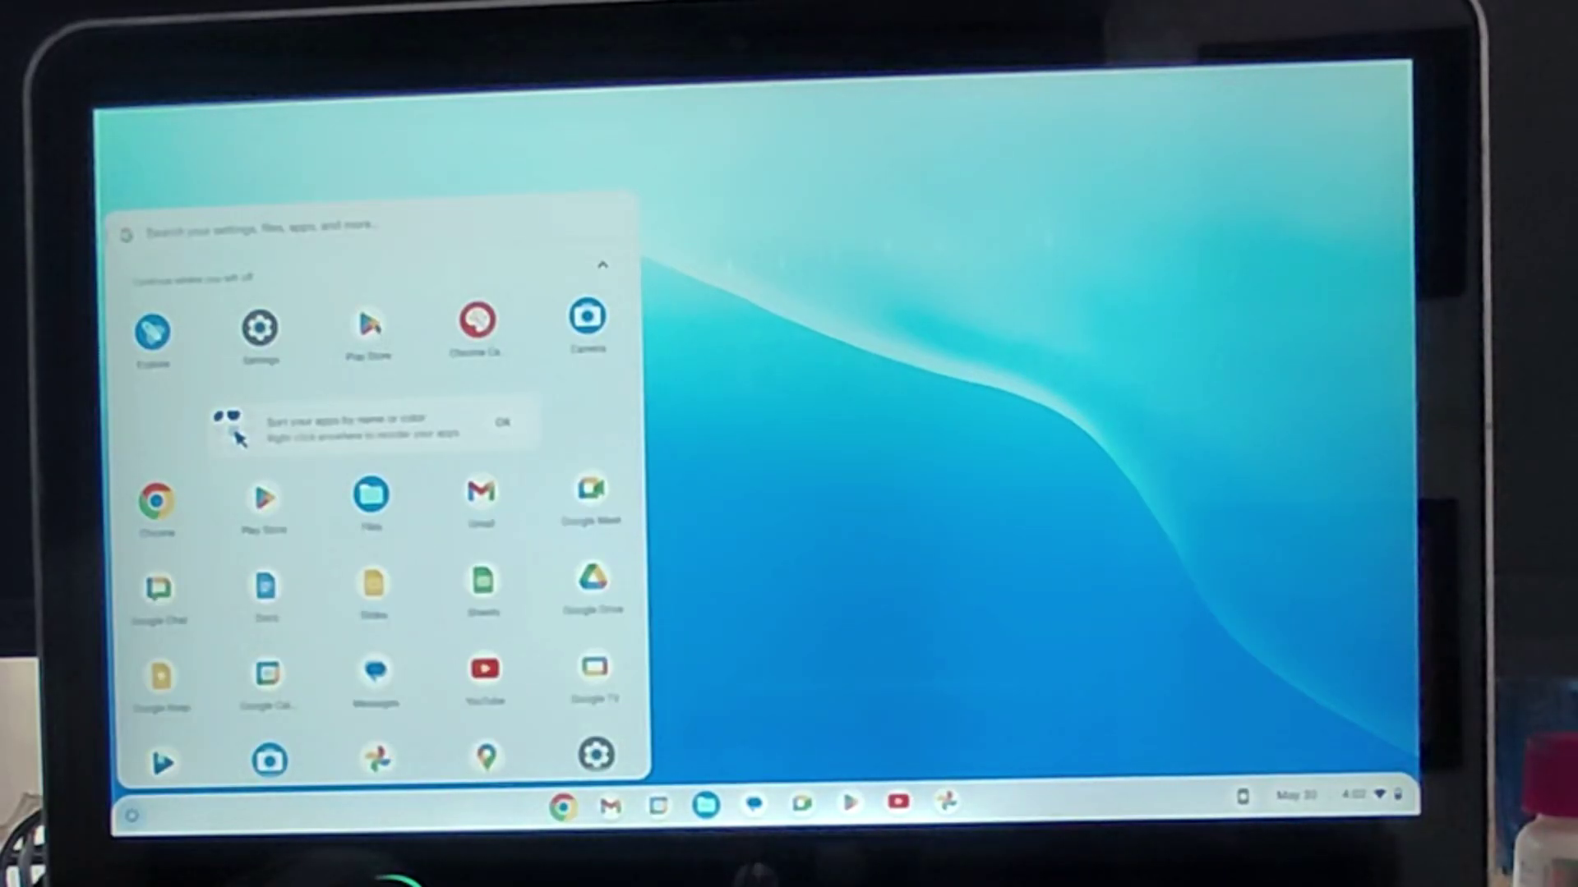
click(850, 801)
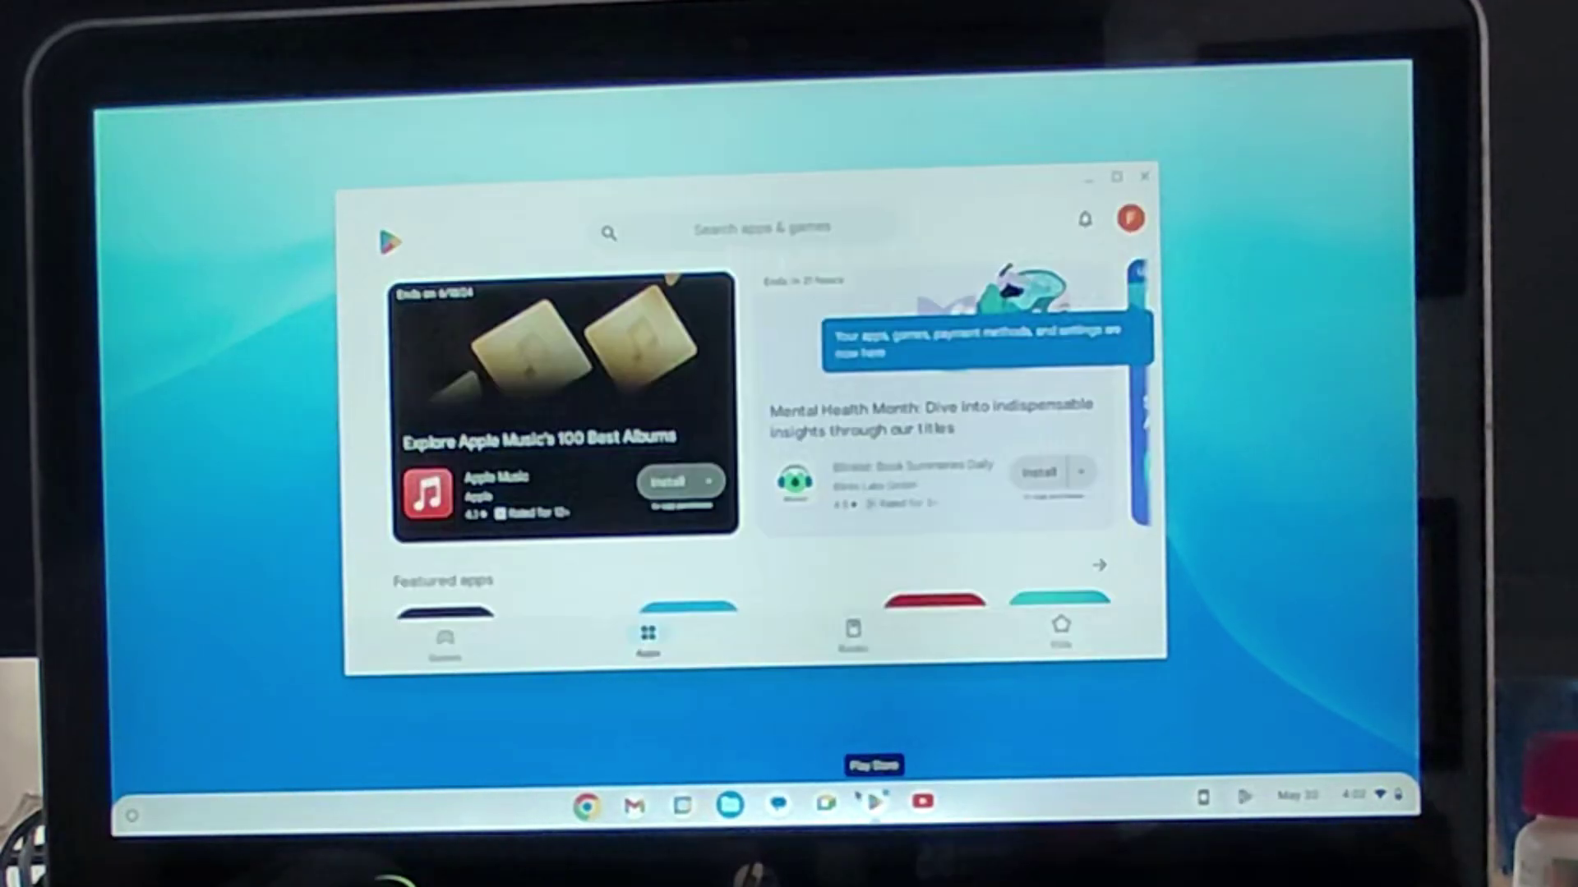
scroll(758, 443, down, 3)
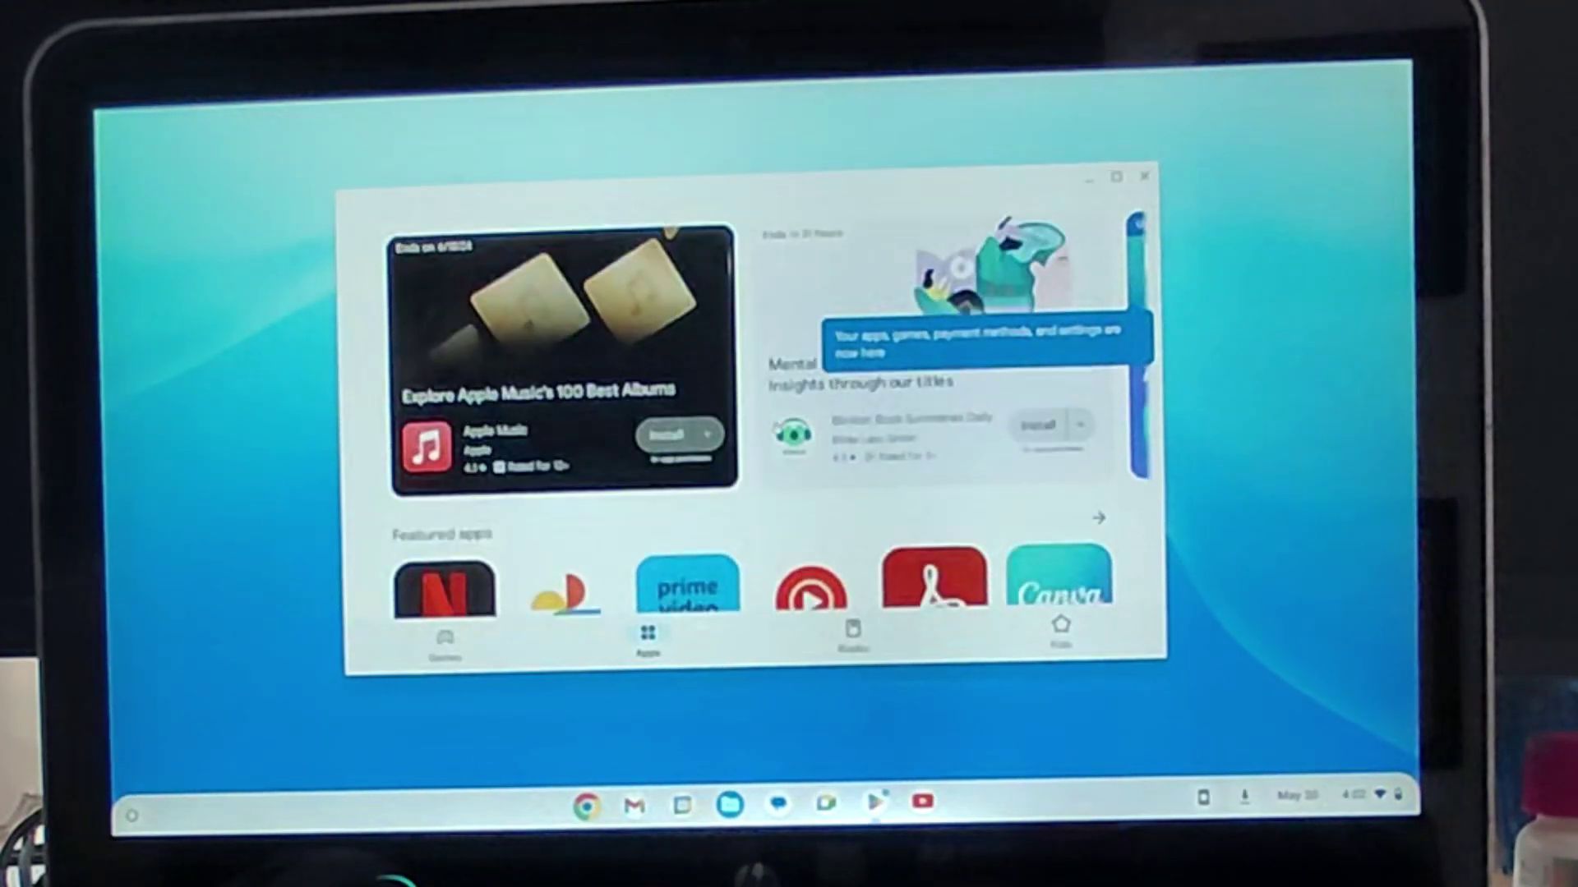
scroll(758, 443, down, 5)
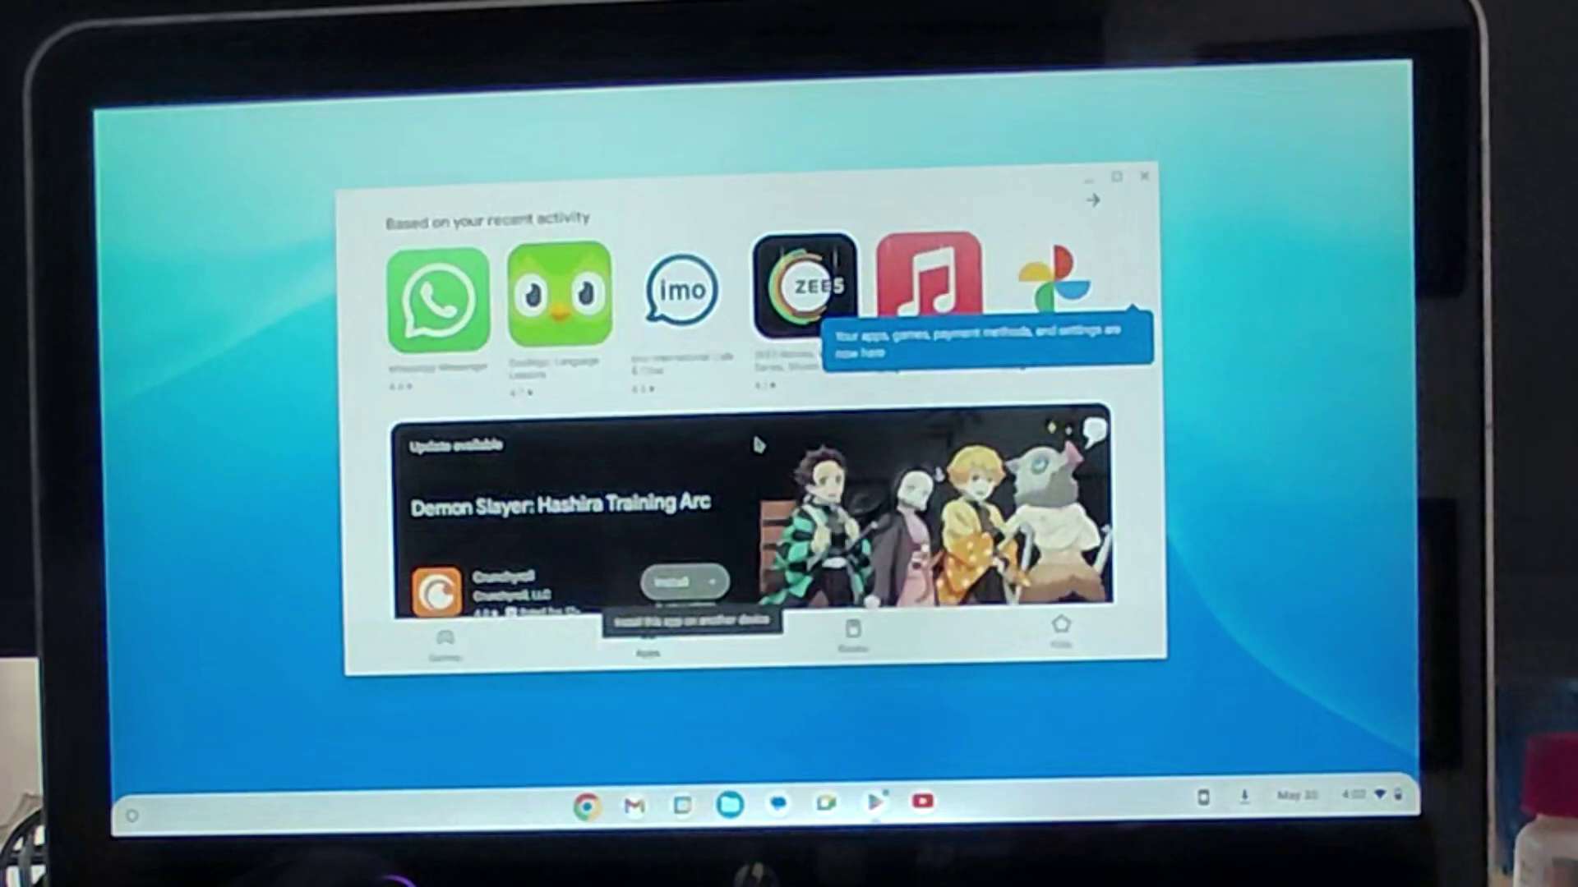
scroll(758, 442, down, 2)
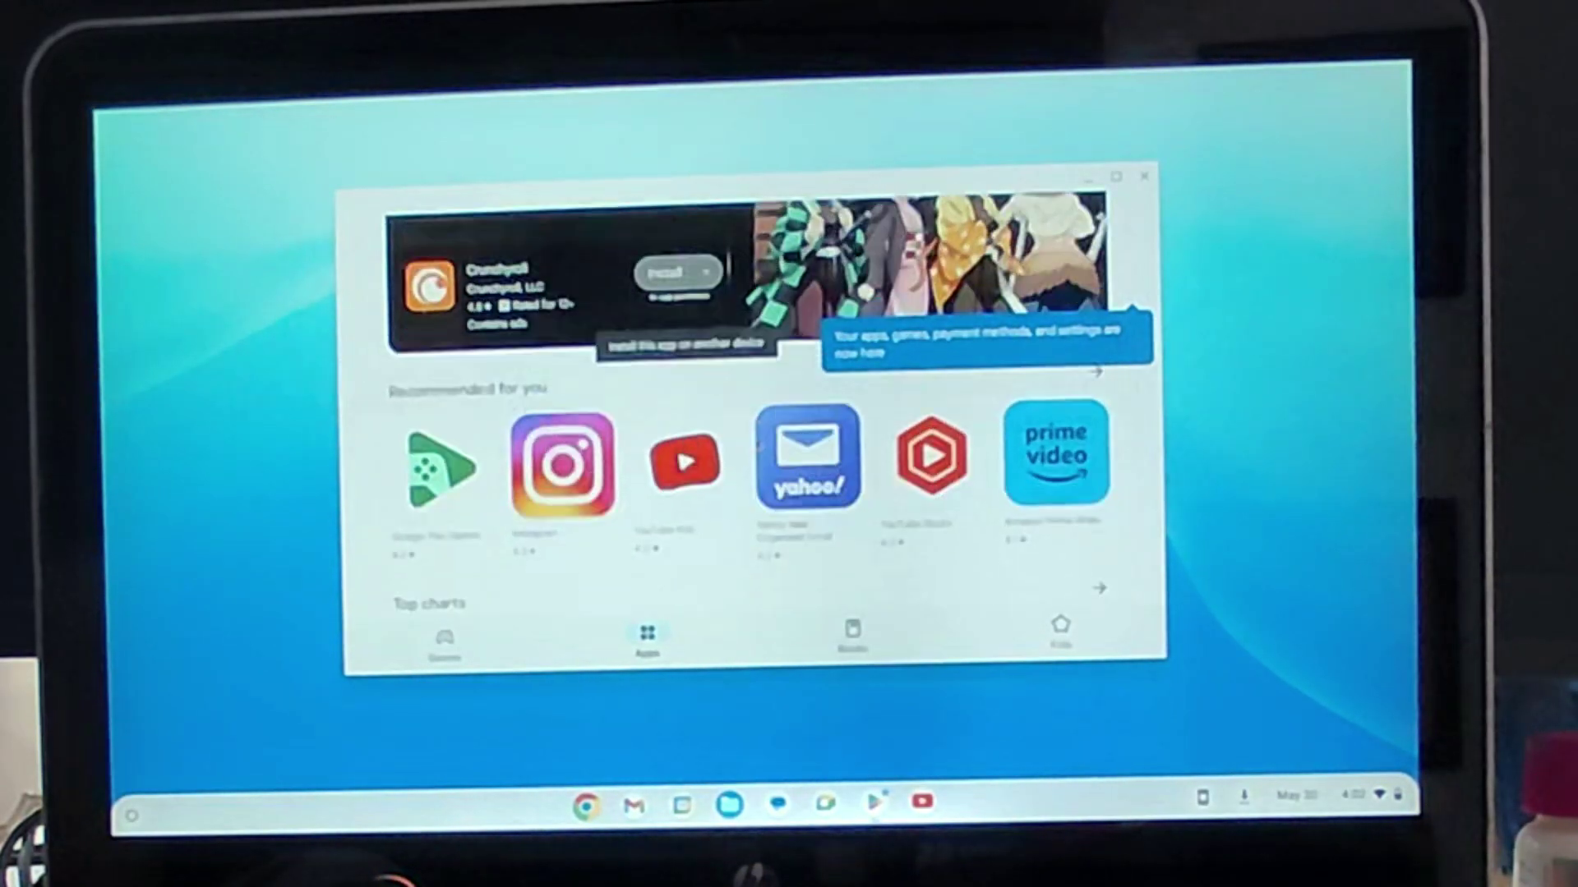
scroll(756, 445, down, 5)
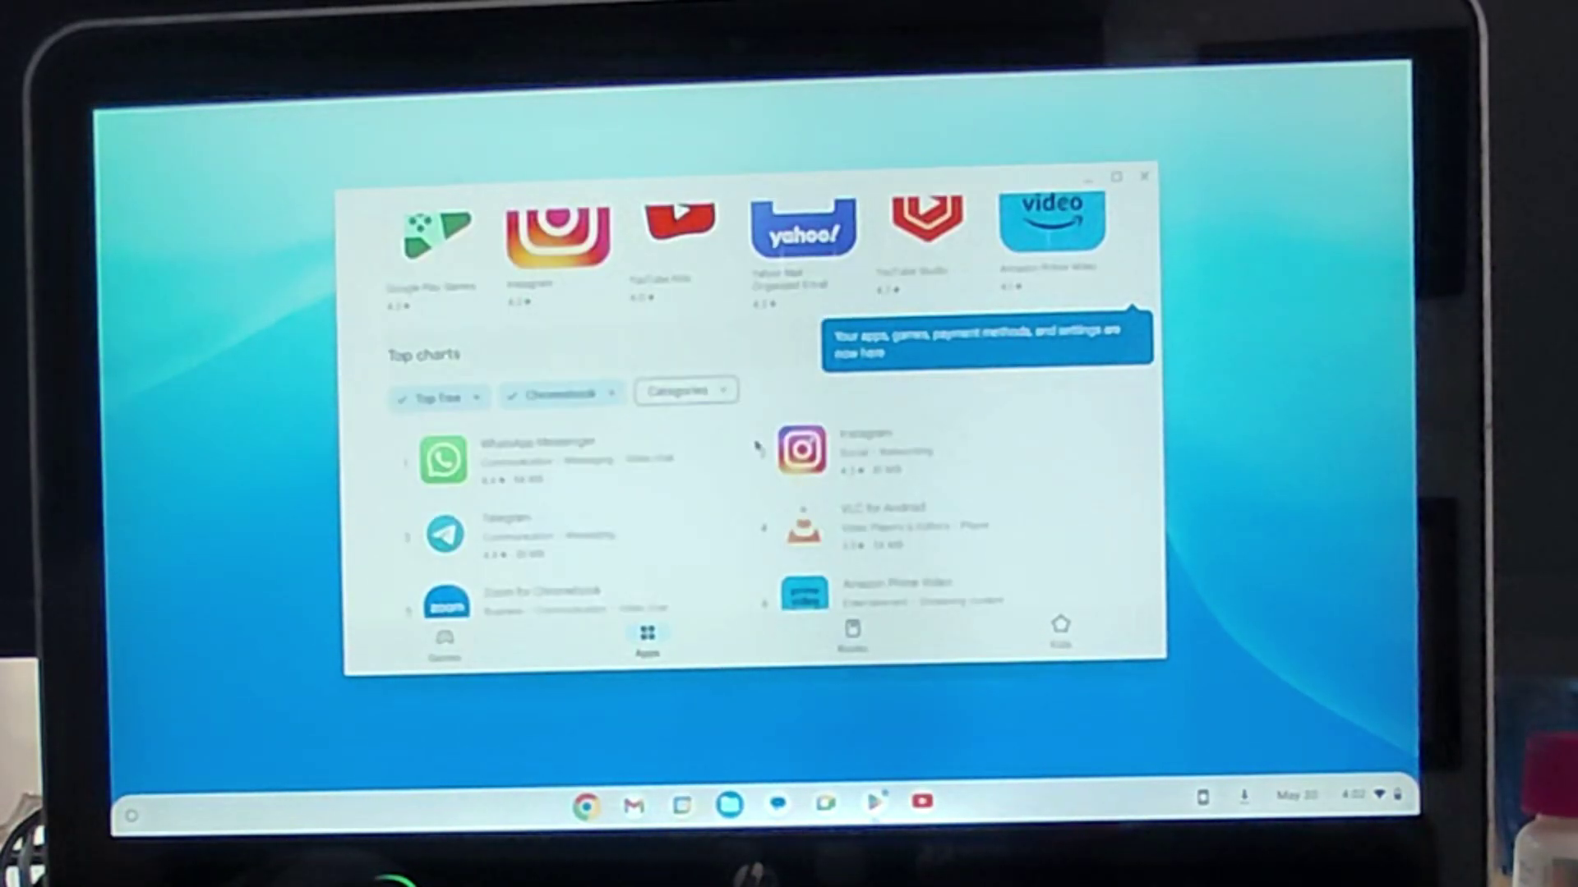